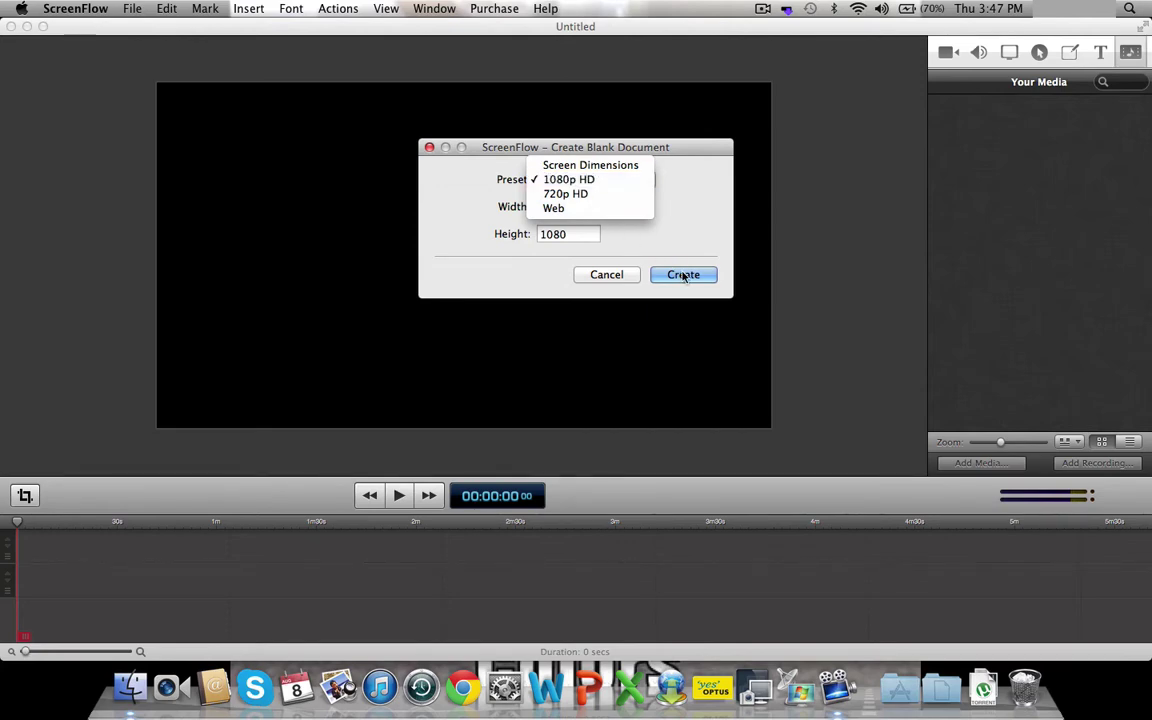
- Create a blank 1920×1080 document from the 1080p HD preset
{"action": "left_click", "coordinate": [599, 273]}
{"action": "left_click", "coordinate": [603, 275]}
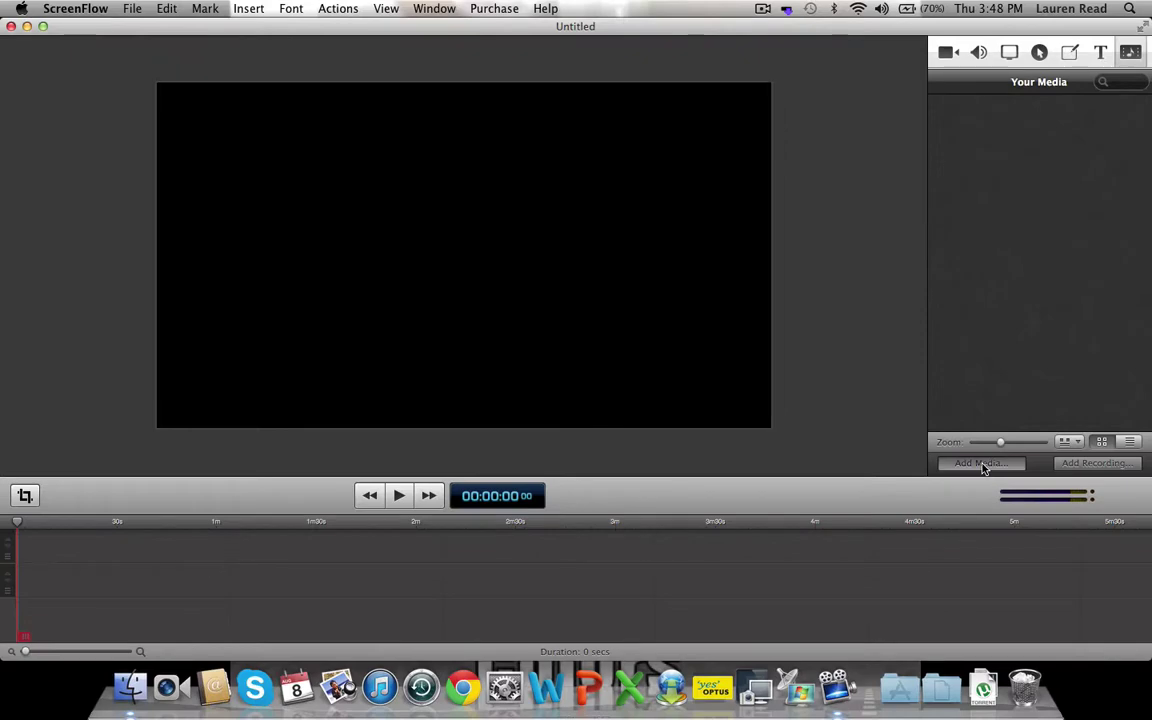
- Import the MVI_5328.MOV video from All My Files into the media library
{"action": "left_click", "coordinate": [983, 465]}
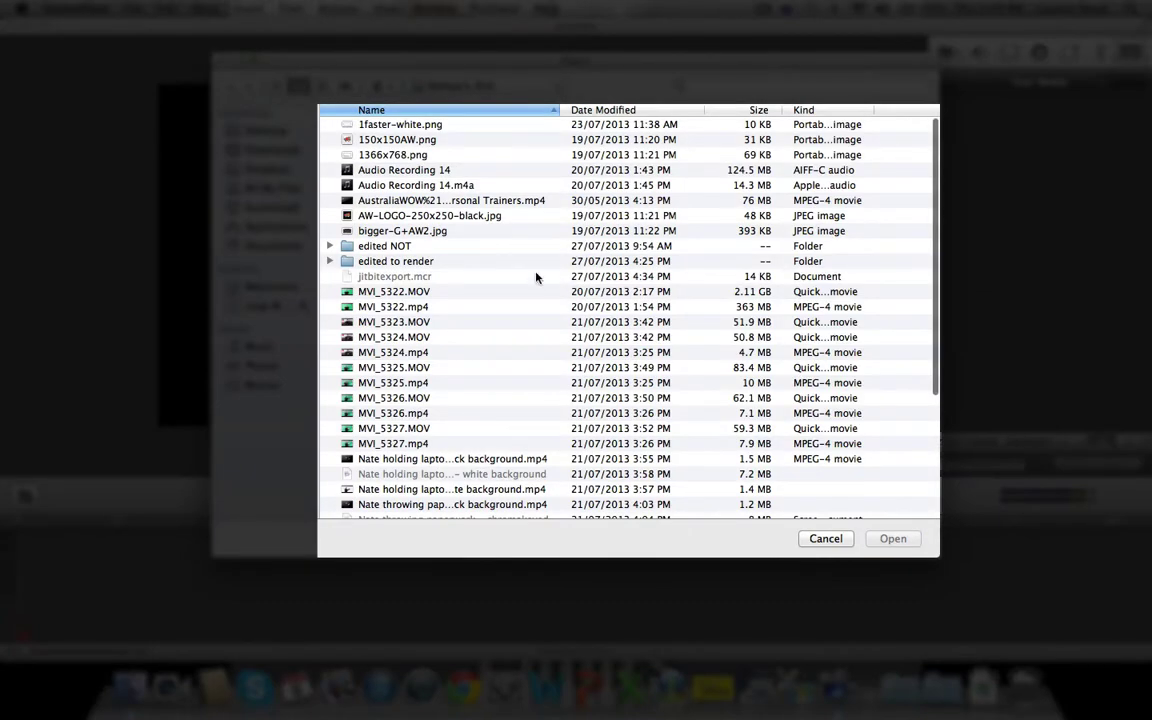
{"action": "left_click", "coordinate": [276, 132]}
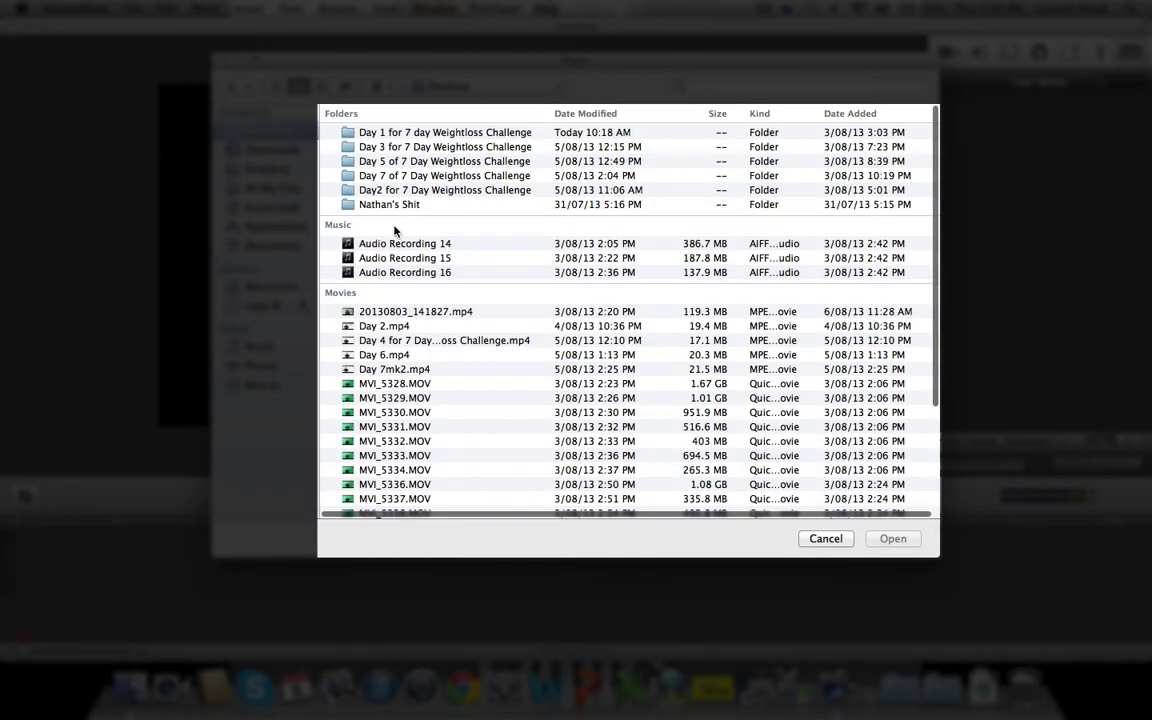
{"action": "scroll", "coordinate": [360, 212], "scroll_direction": "down", "scroll_amount": 1}
{"action": "left_click", "coordinate": [397, 381]}
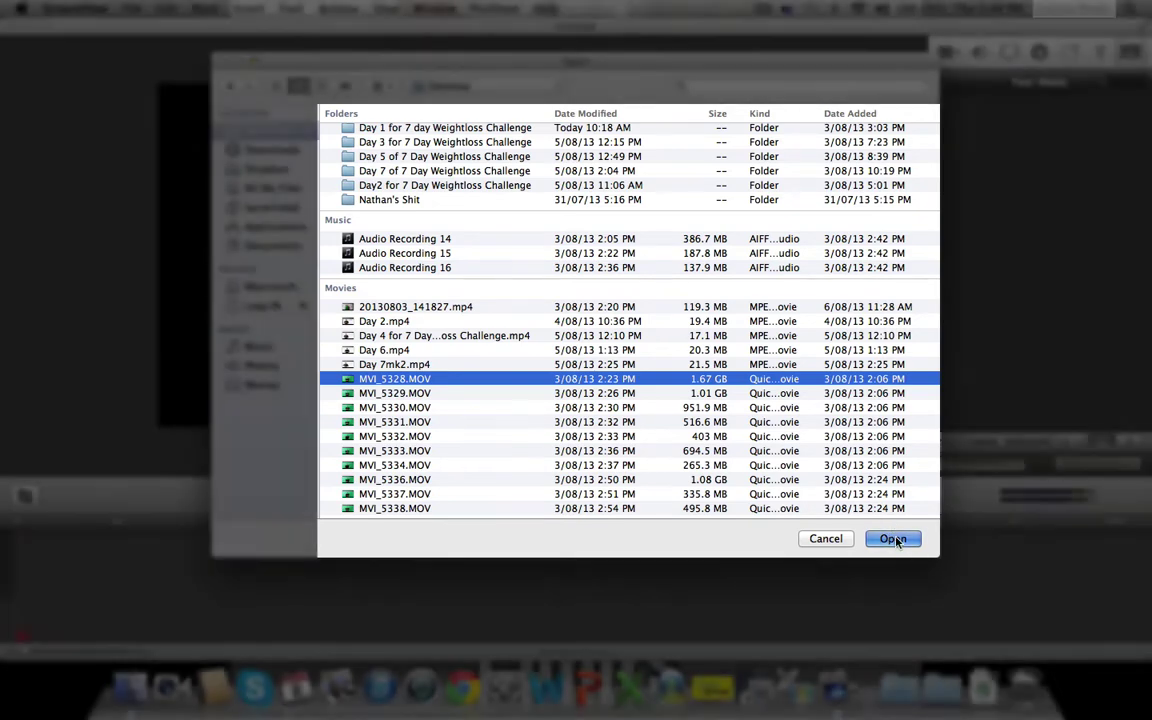
{"action": "left_click", "coordinate": [893, 539]}
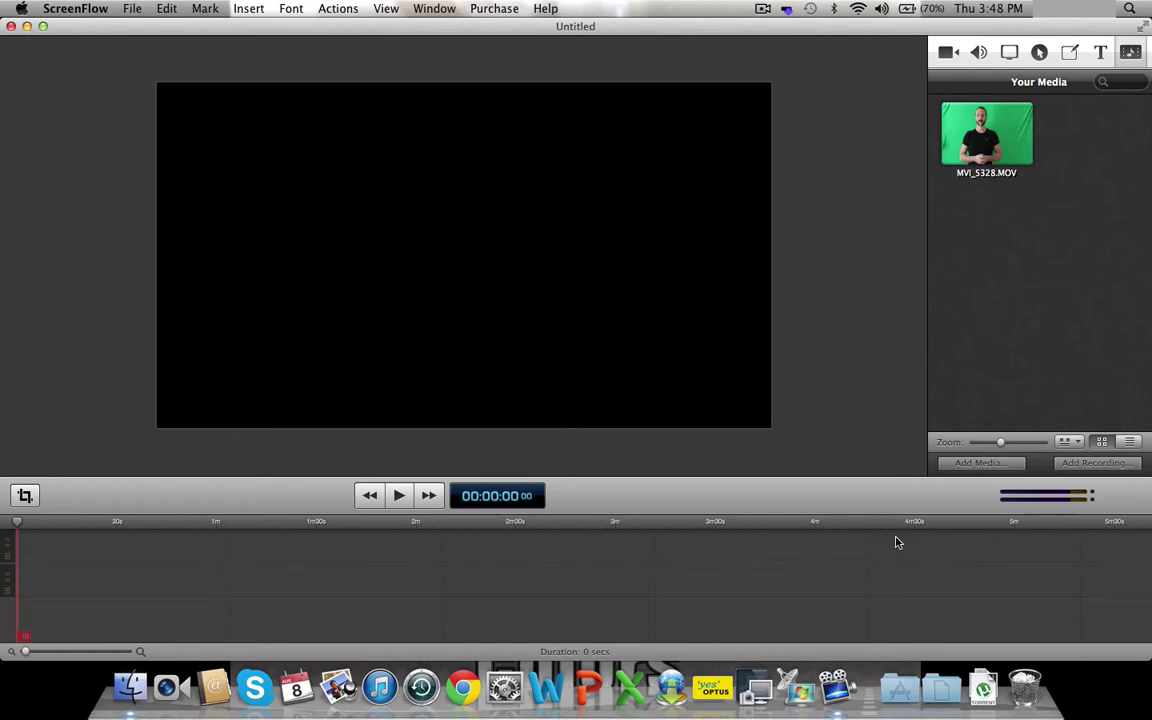
- Import Audio Recording 14 from the Music list into the media library
{"action": "left_click", "coordinate": [980, 463]}
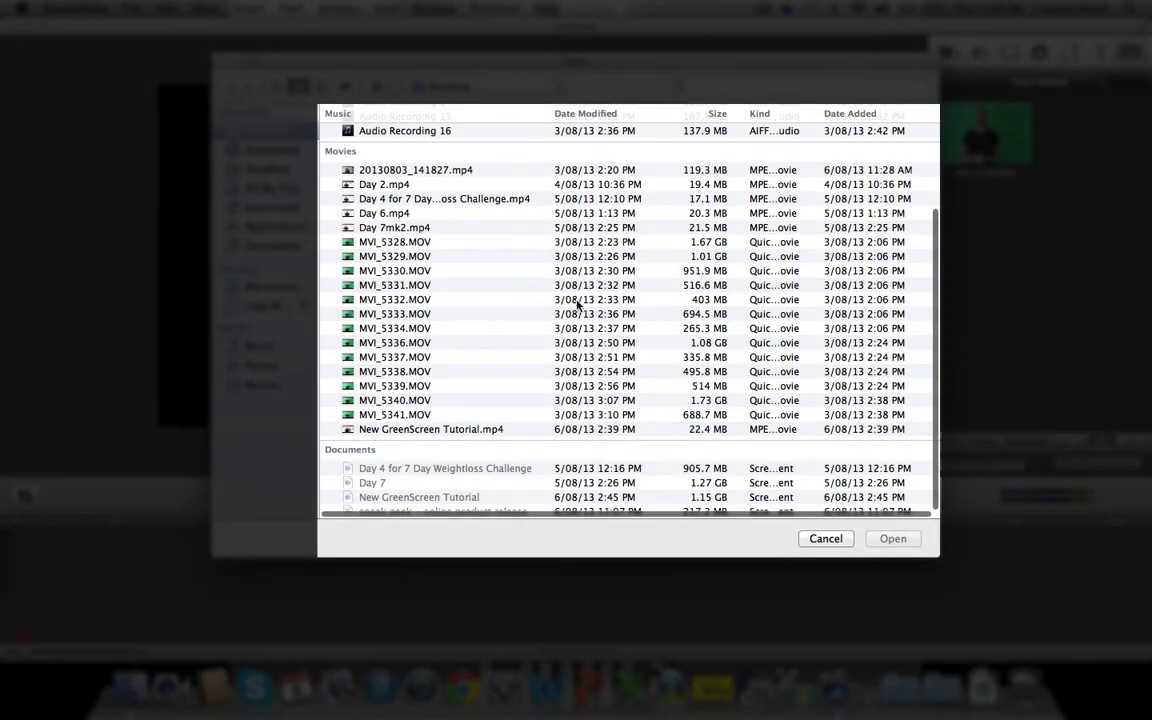
{"action": "scroll", "coordinate": [462, 315], "scroll_direction": "up", "scroll_amount": 2}
{"action": "scroll", "coordinate": [462, 315], "scroll_direction": "up", "scroll_amount": 1}
{"action": "left_click", "coordinate": [390, 152]}
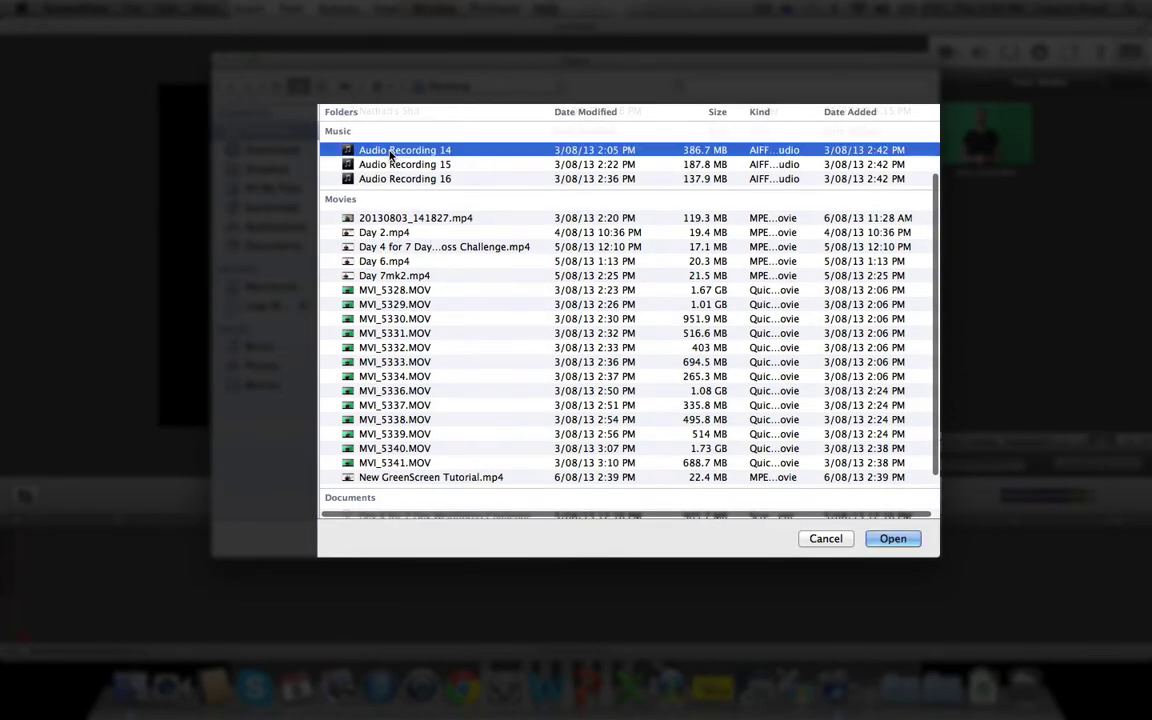
{"action": "left_click", "coordinate": [892, 538]}
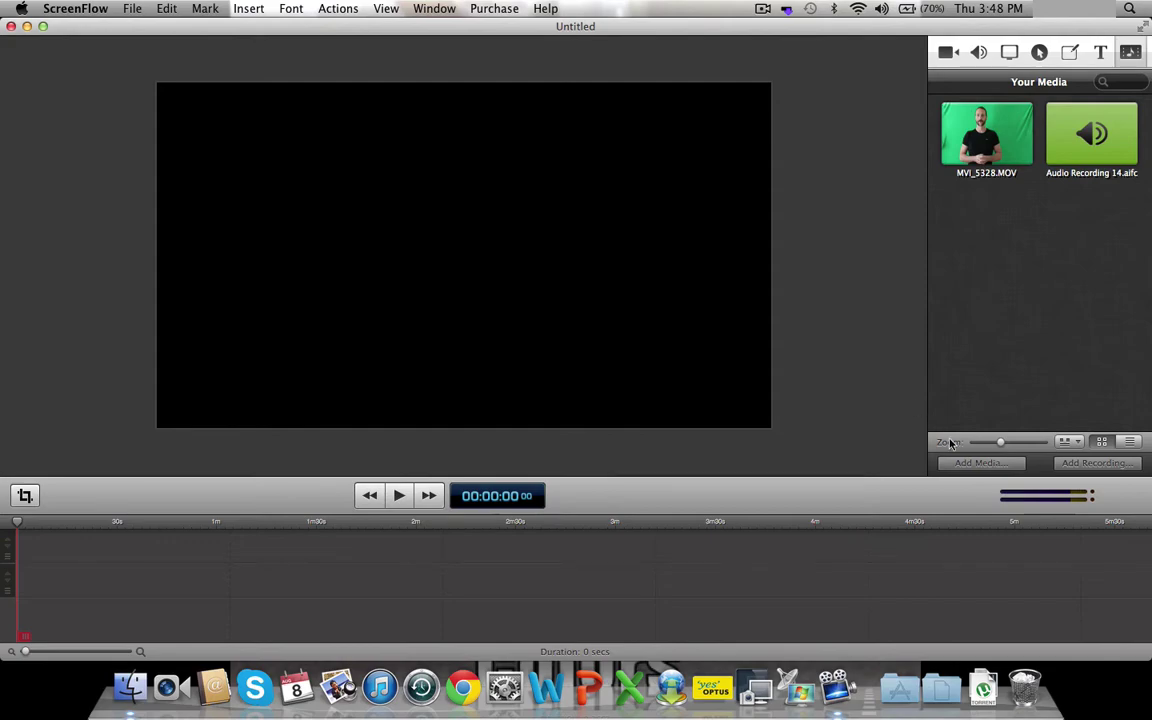
- Import the 150x150AW.png logo from its images folder into the media library
{"action": "left_click", "coordinate": [982, 462]}
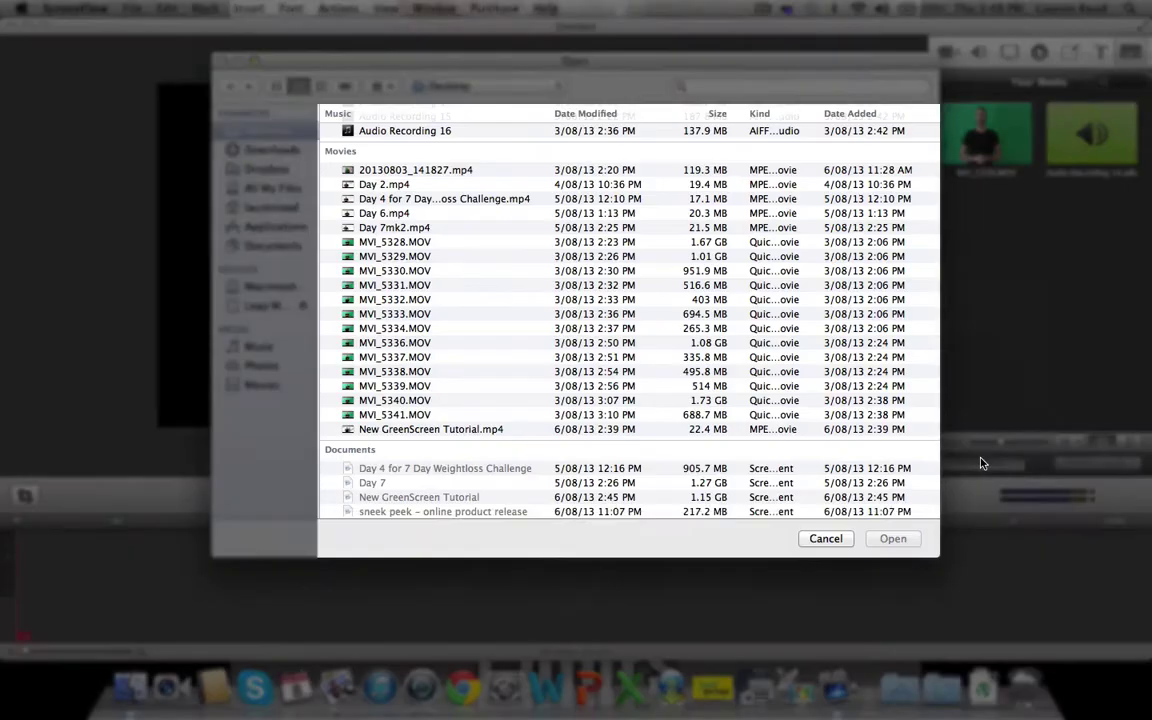
{"action": "scroll", "coordinate": [517, 239], "scroll_direction": "up", "scroll_amount": 5}
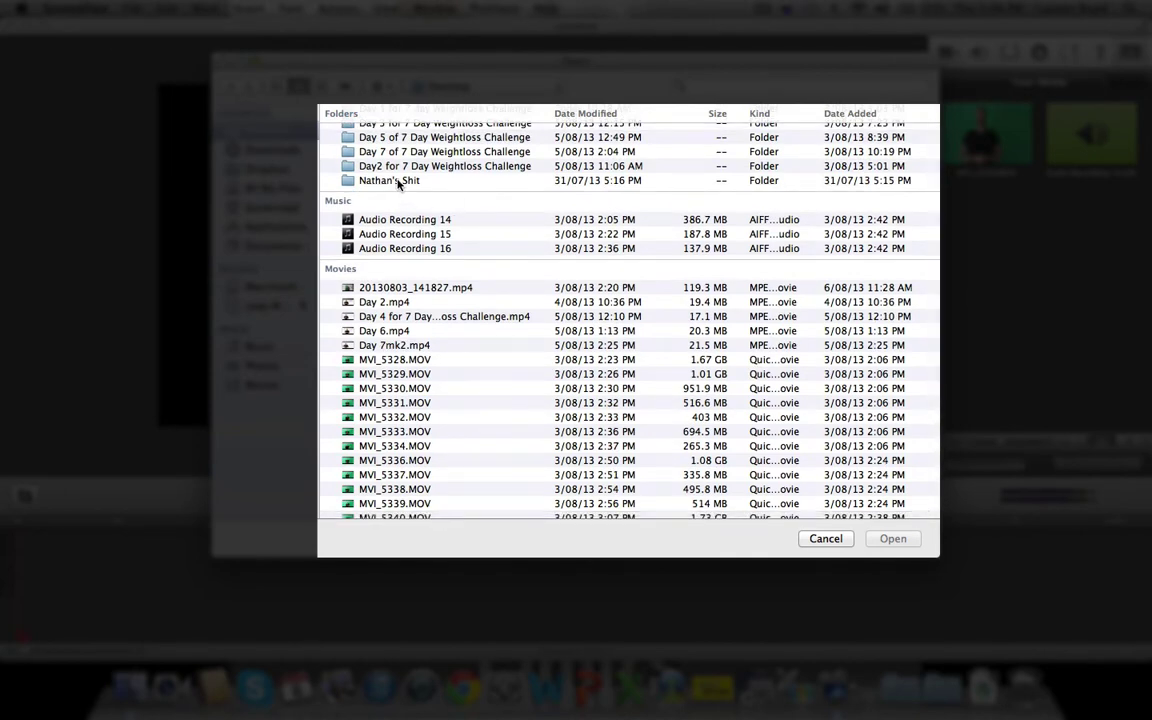
{"action": "double_click", "coordinate": [402, 183]}
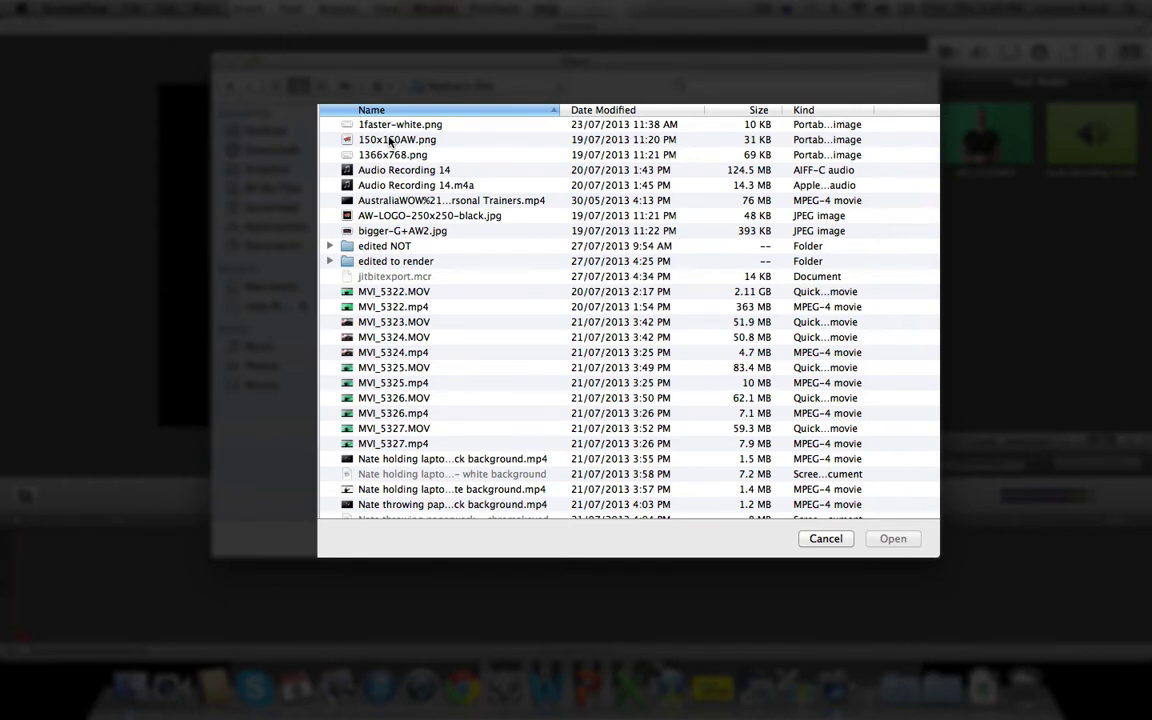
{"action": "left_click", "coordinate": [390, 141]}
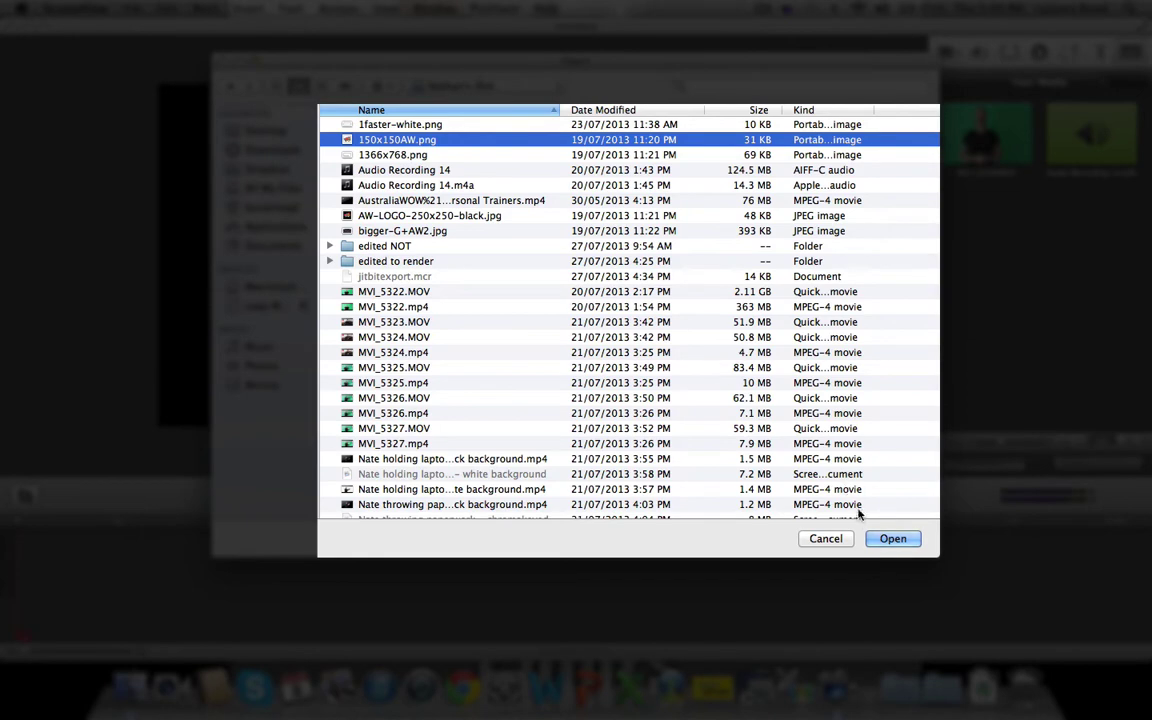
{"action": "left_click", "coordinate": [889, 539]}
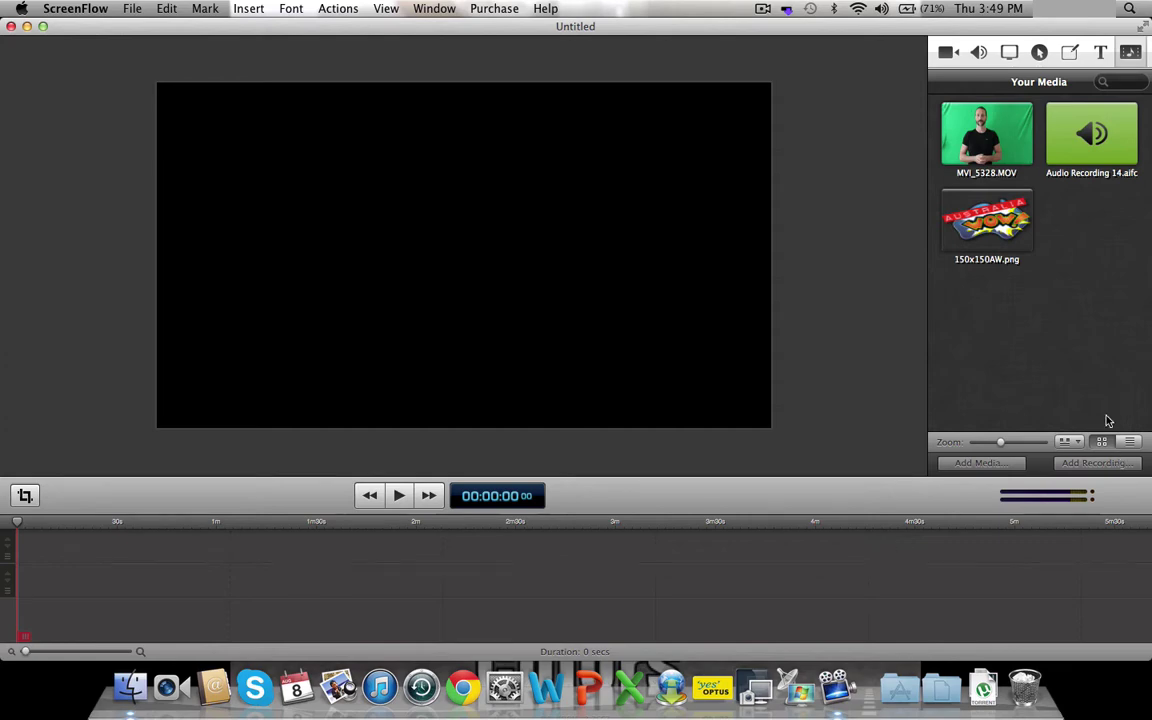
- Drag MVI_5328.MOV onto the canvas, then scrub to about 1:21 to find a pause
{"action": "left_click", "coordinate": [992, 136]}
{"action": "left_click_drag", "start_coordinate": [992, 136], "coordinate": [10, 538]}
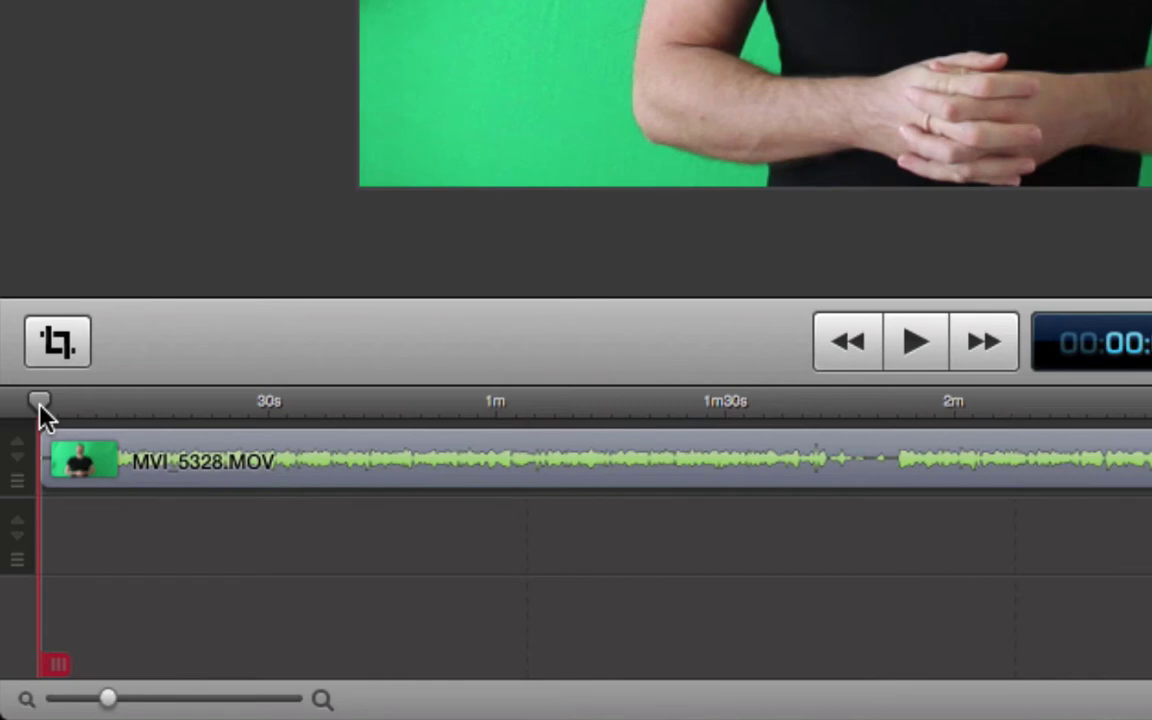
{"action": "left_click_drag", "start_coordinate": [40, 408], "coordinate": [594, 440]}
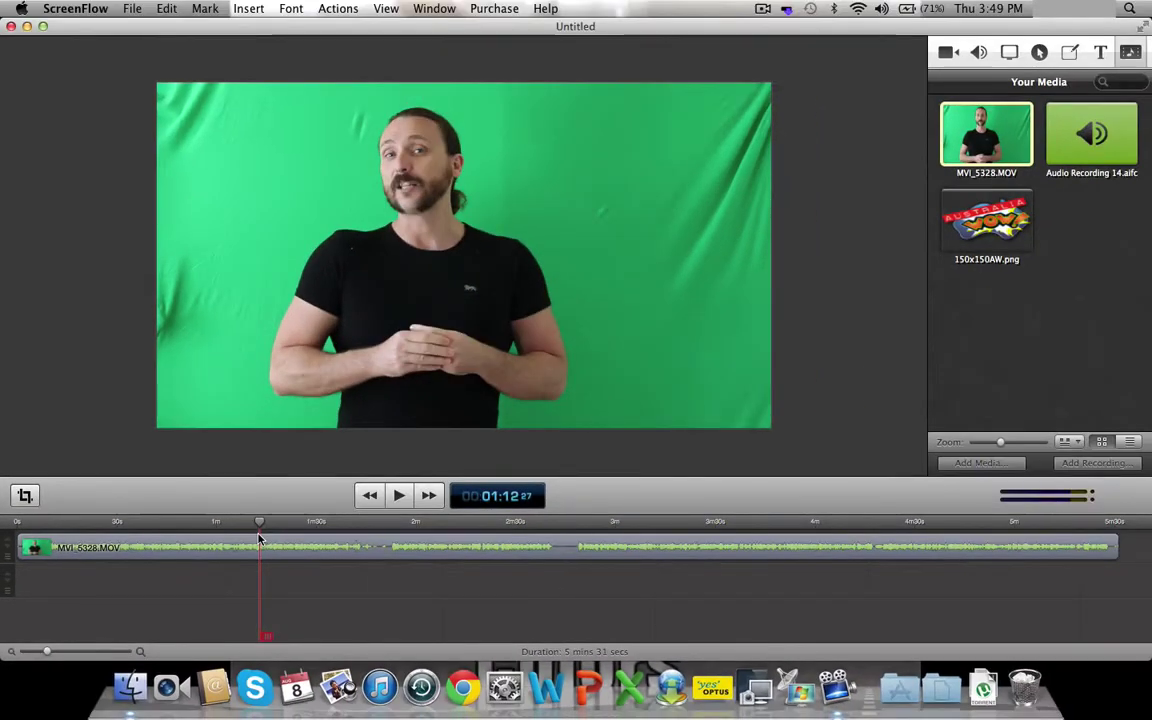
{"action": "left_click_drag", "start_coordinate": [259, 540], "coordinate": [288, 547]}
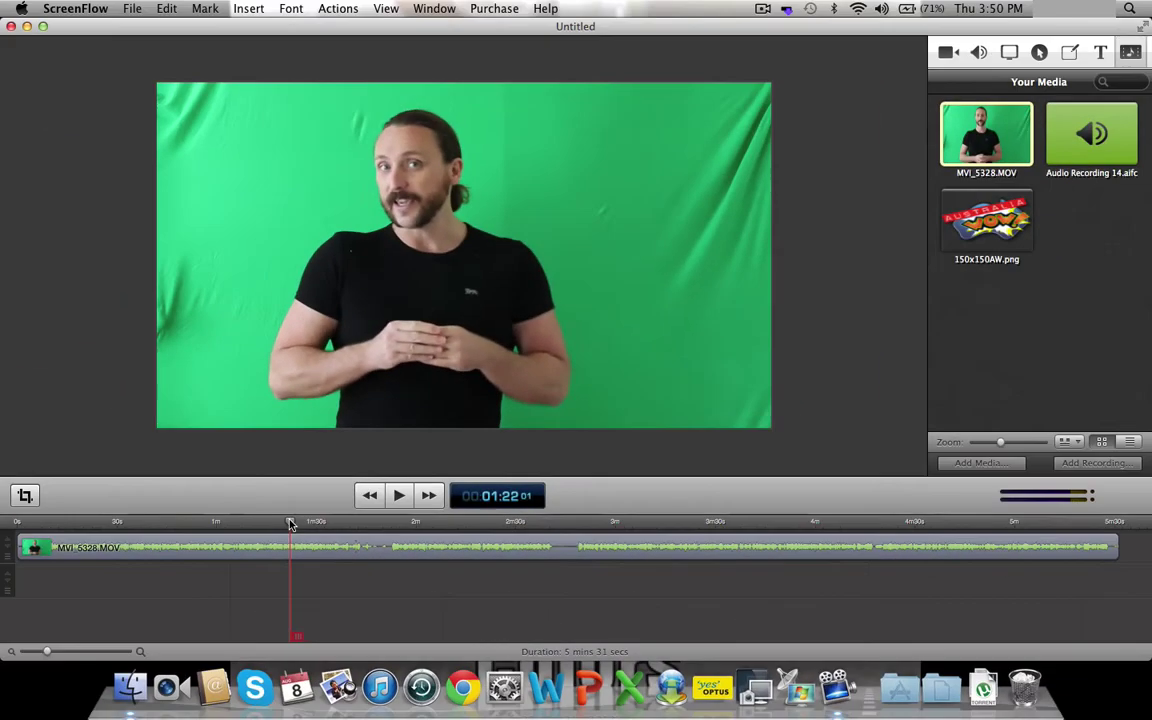
{"action": "left_click_drag", "start_coordinate": [290, 524], "coordinate": [356, 524]}
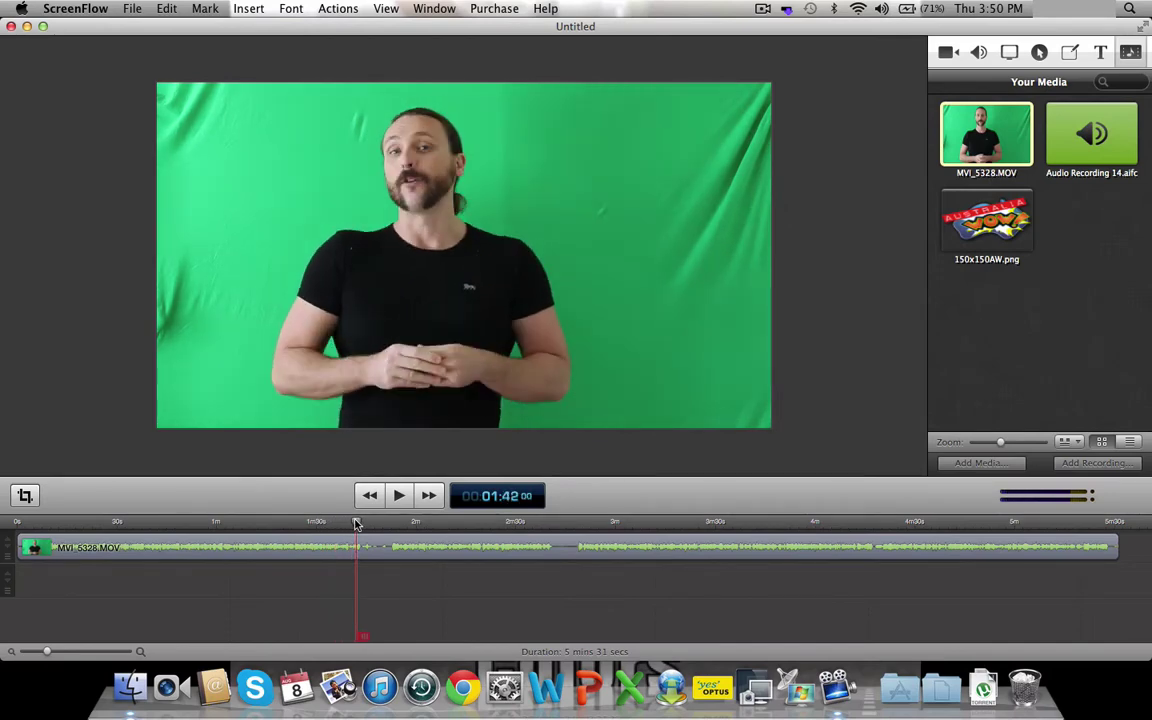
{"action": "left_click", "coordinate": [405, 501]}
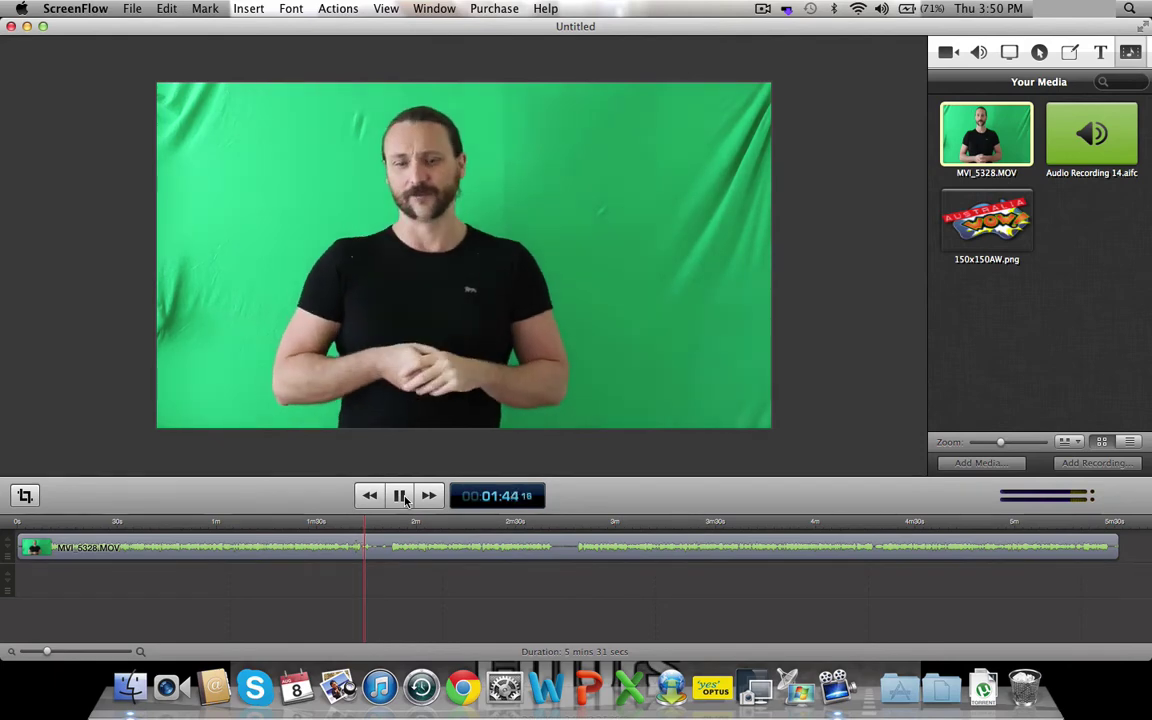
{"action": "left_click", "coordinate": [405, 501]}
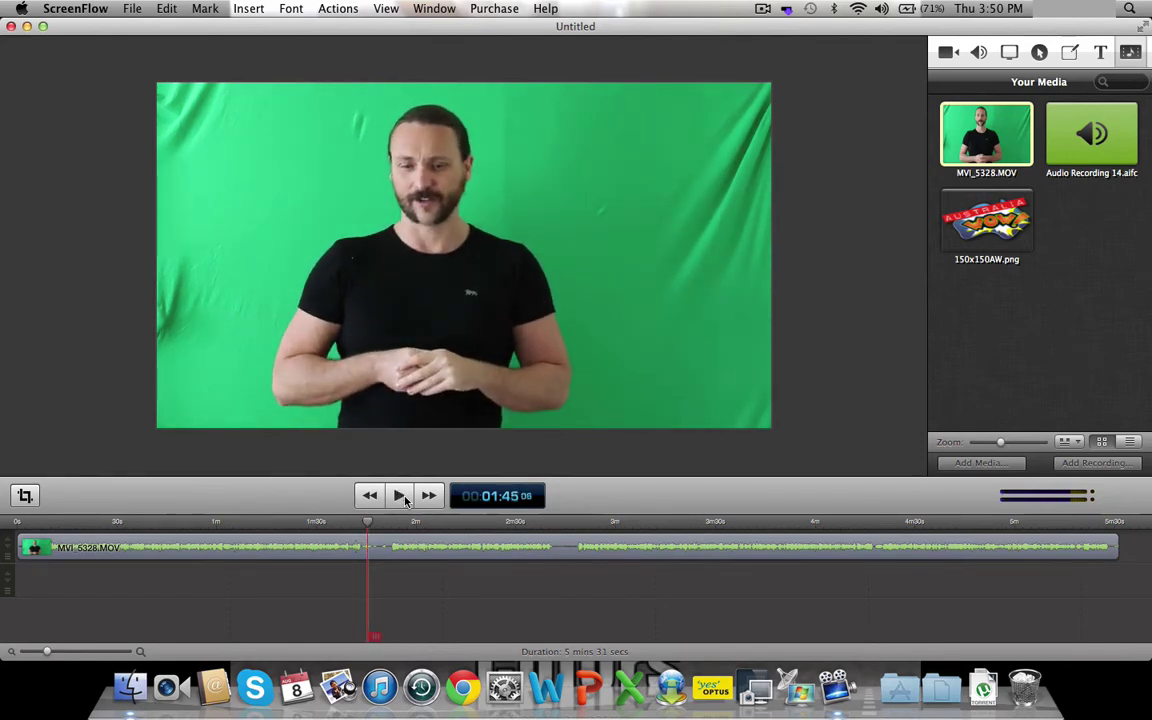
{"action": "left_click", "coordinate": [370, 522]}
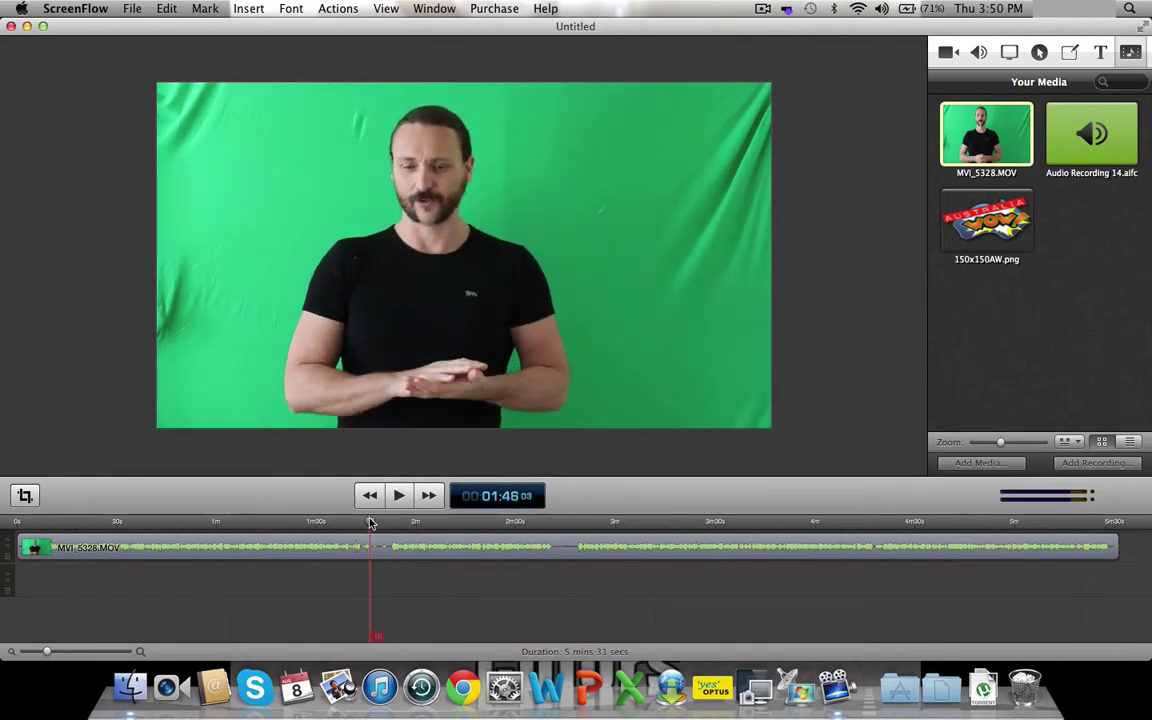
{"action": "left_click_drag", "start_coordinate": [370, 522], "coordinate": [548, 510]}
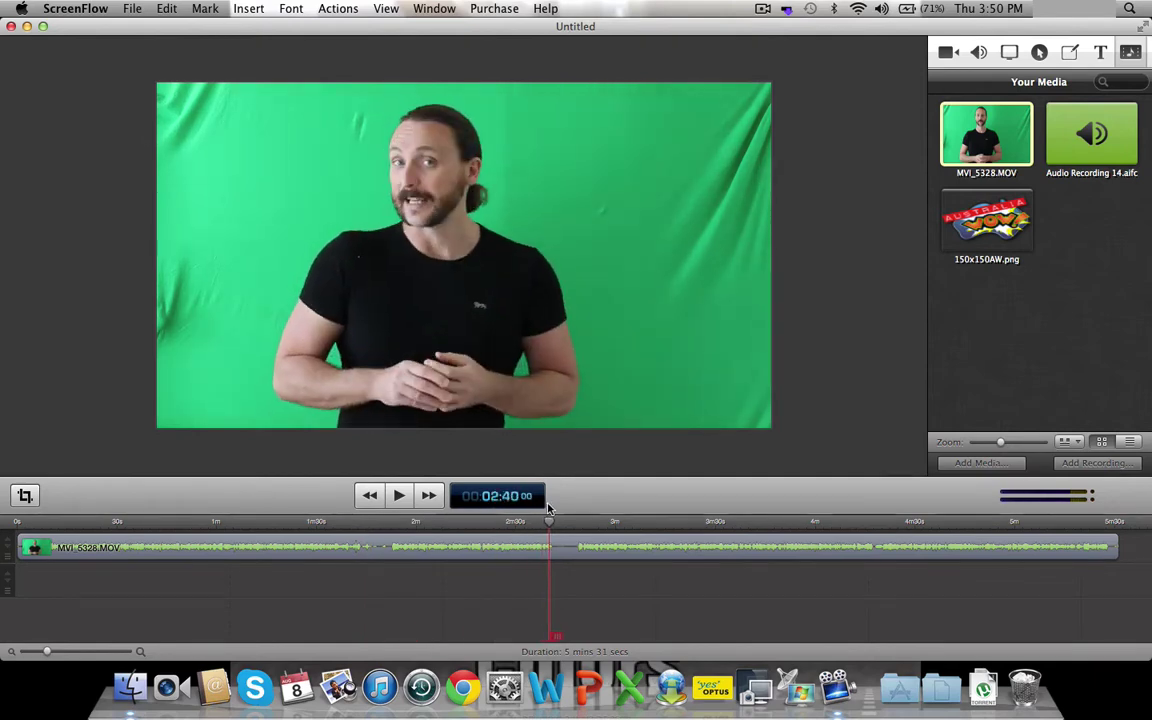
{"action": "left_click", "coordinate": [398, 497]}
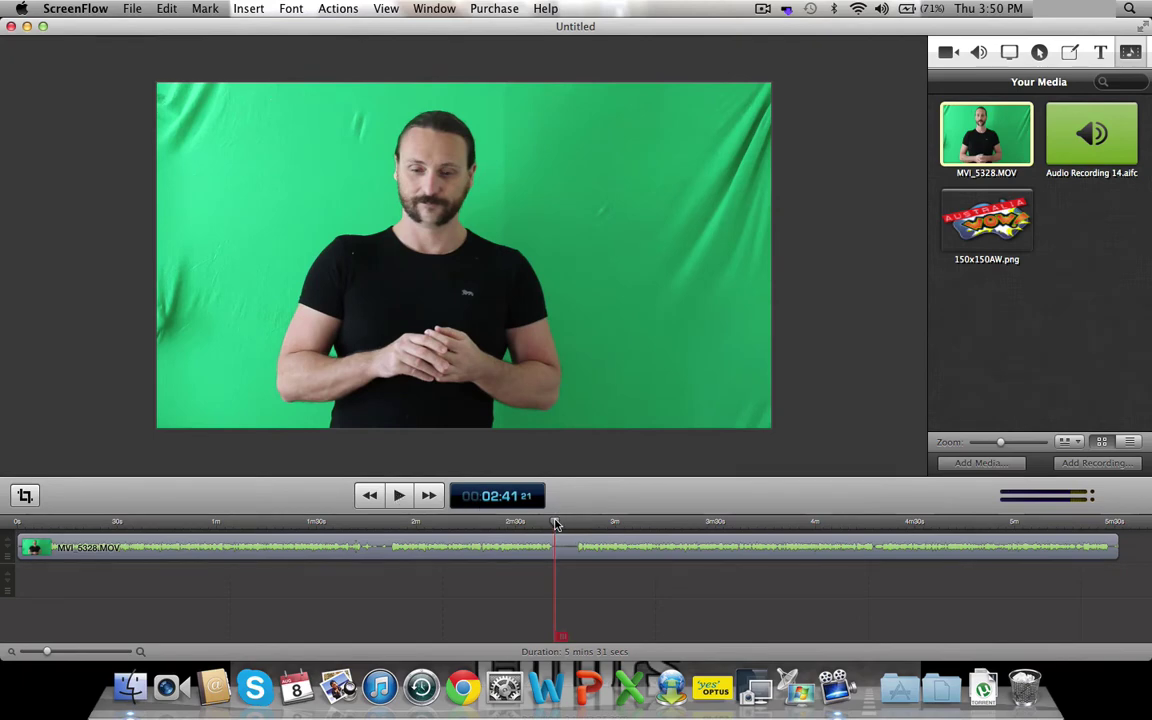
{"action": "left_click_drag", "start_coordinate": [557, 525], "coordinate": [574, 525]}
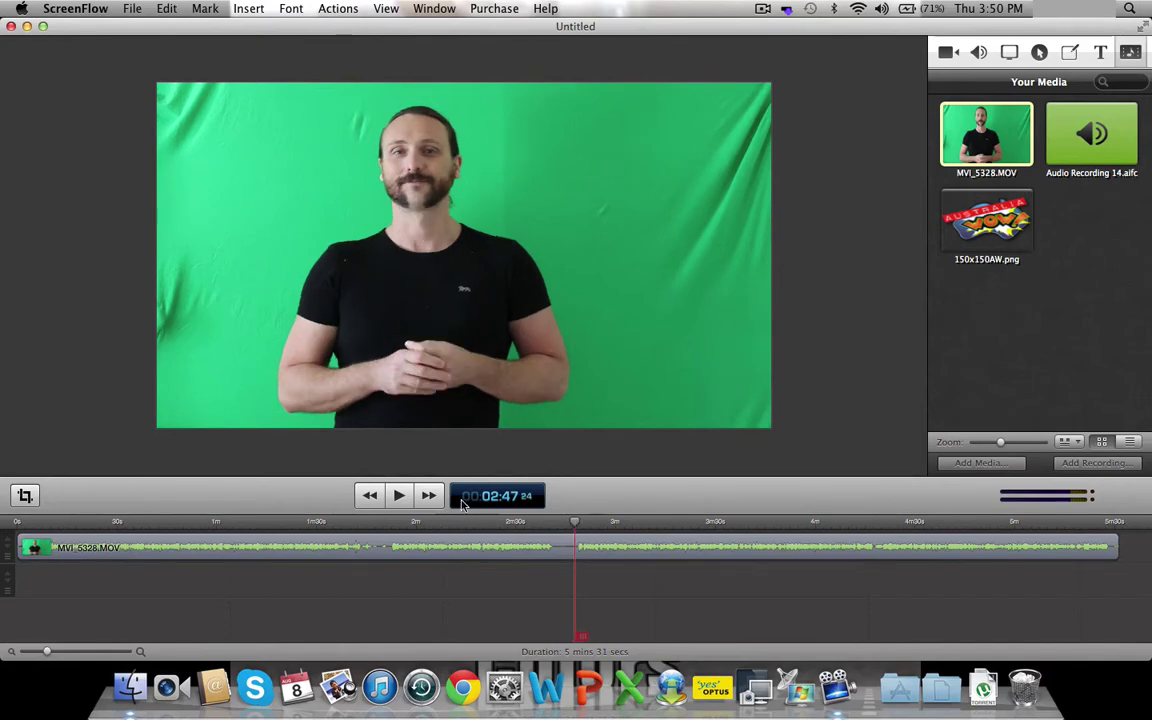
{"action": "left_click", "coordinate": [399, 495]}
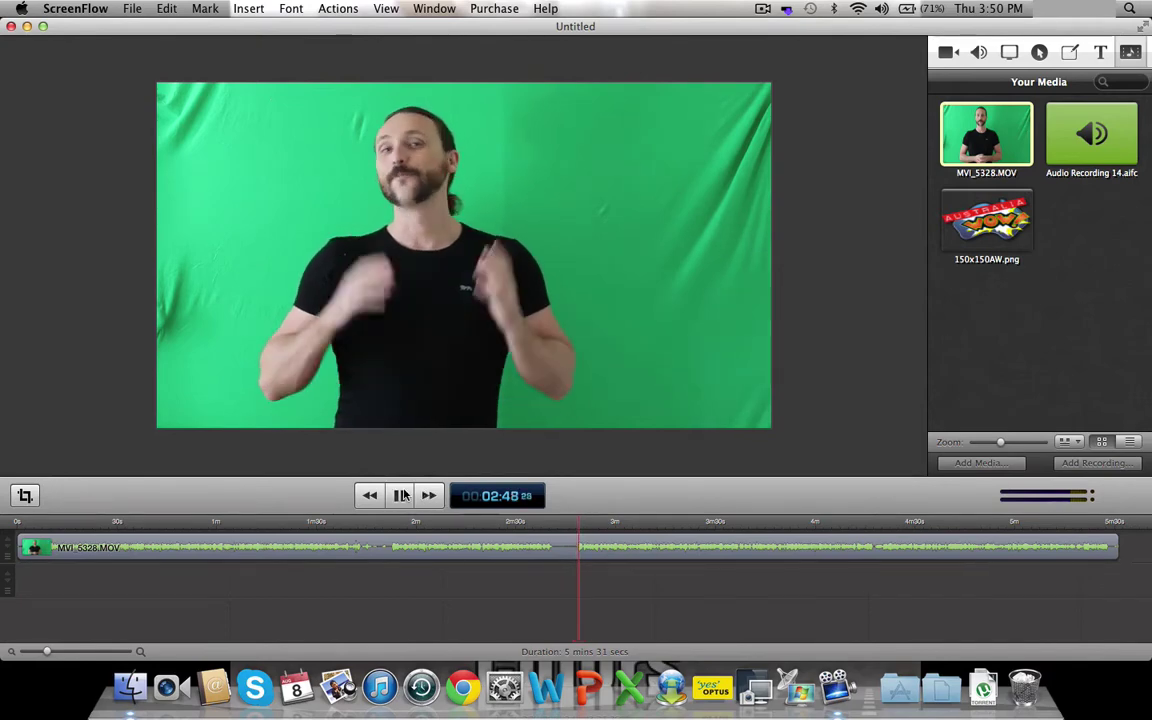
{"action": "left_click", "coordinate": [401, 495]}
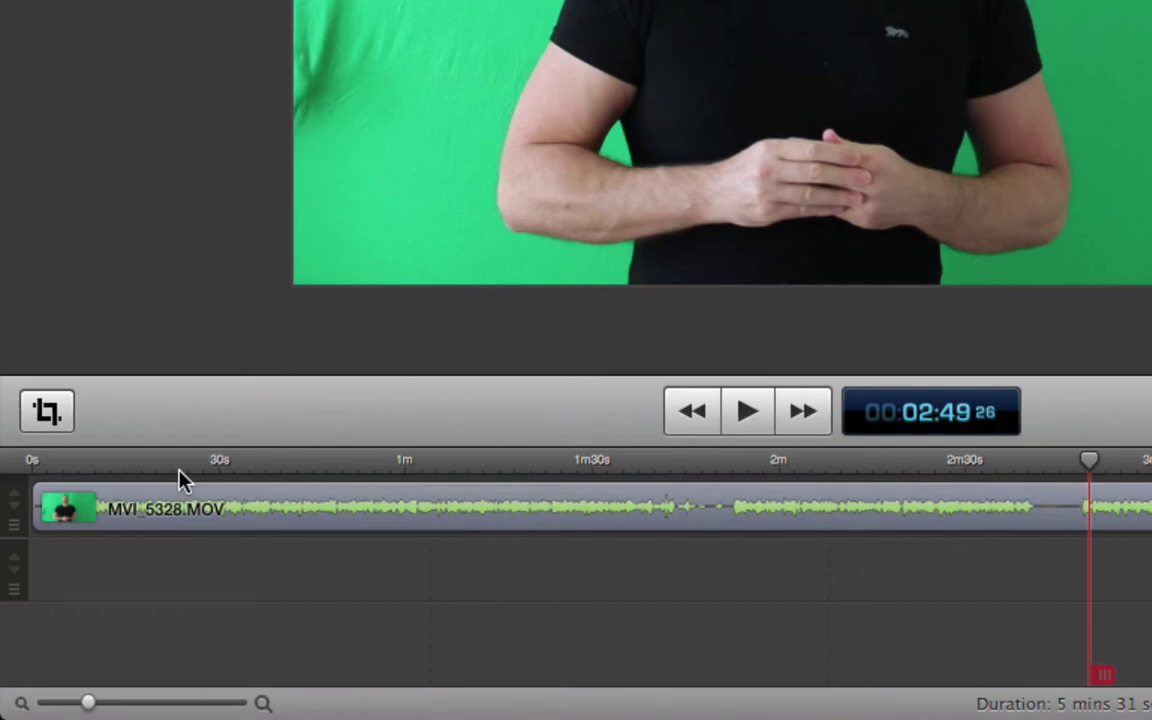
- Trim the presenter clip to start at the 2:47 take, move it to 0s, and play it back
{"action": "mouse_move", "coordinate": [129, 489]}
{"action": "left_click_drag", "start_coordinate": [1094, 463], "coordinate": [1075, 465]}
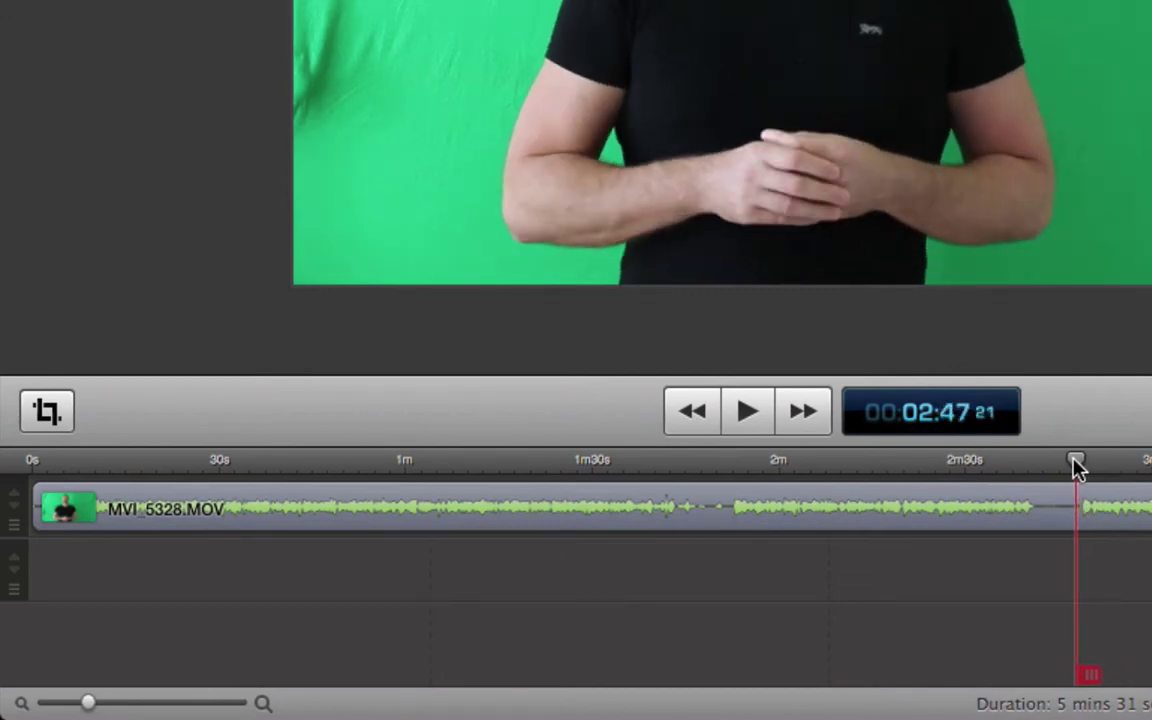
{"action": "left_click", "coordinate": [36, 502]}
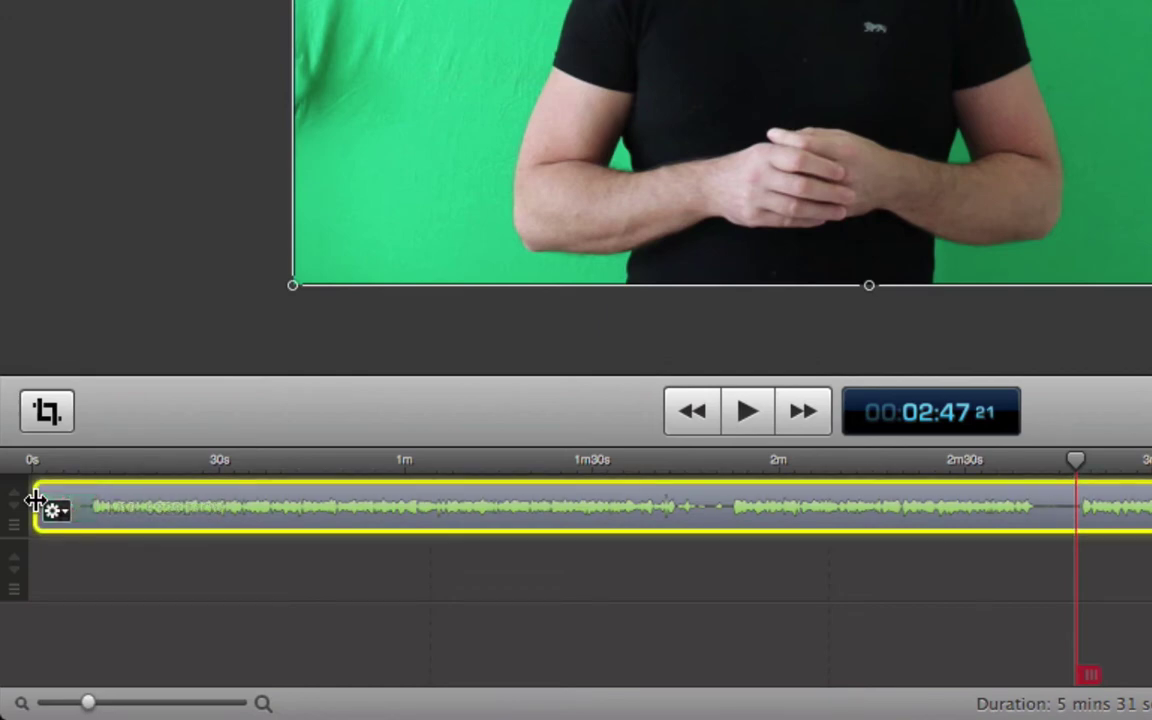
{"action": "left_click_drag", "start_coordinate": [44, 496], "coordinate": [906, 525]}
{"action": "left_click_drag", "start_coordinate": [986, 533], "coordinate": [1075, 541]}
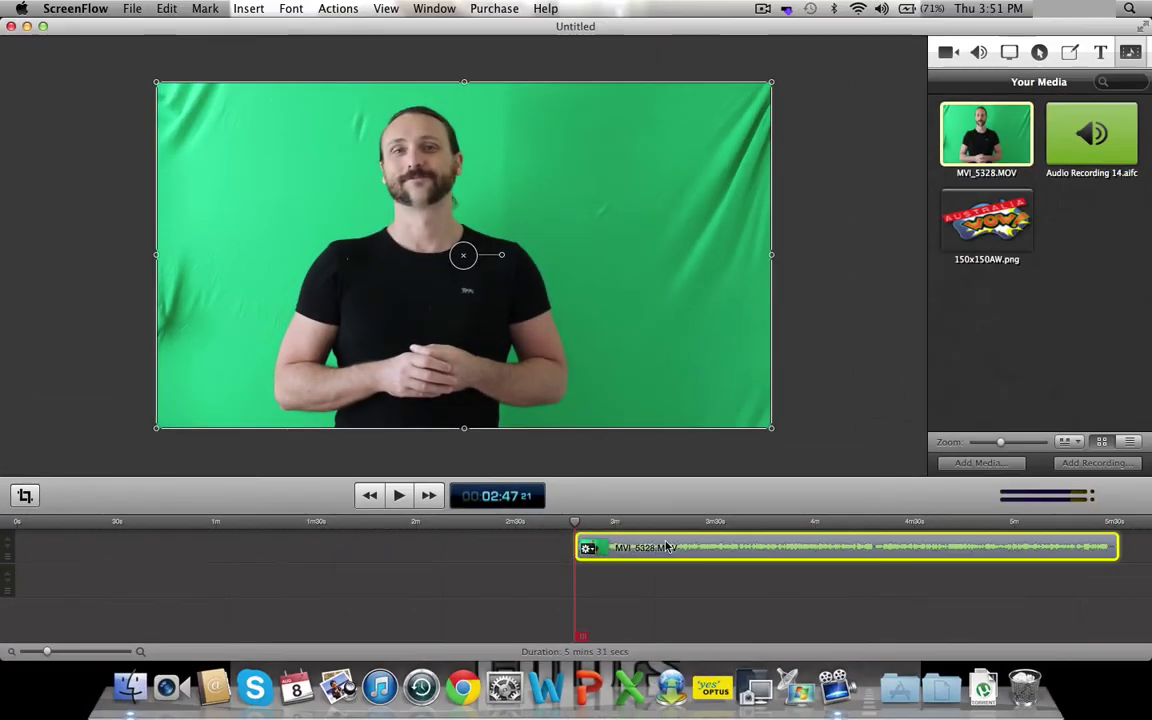
{"action": "left_click_drag", "start_coordinate": [667, 547], "coordinate": [5, 530]}
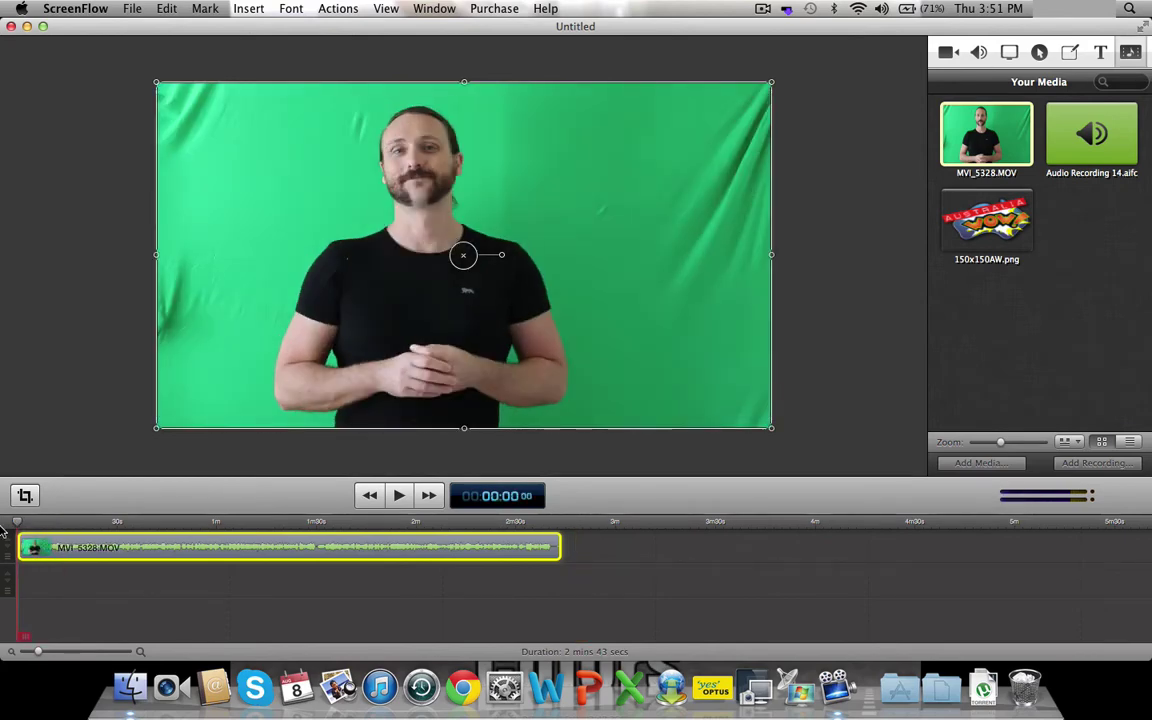
{"action": "left_click", "coordinate": [405, 503]}
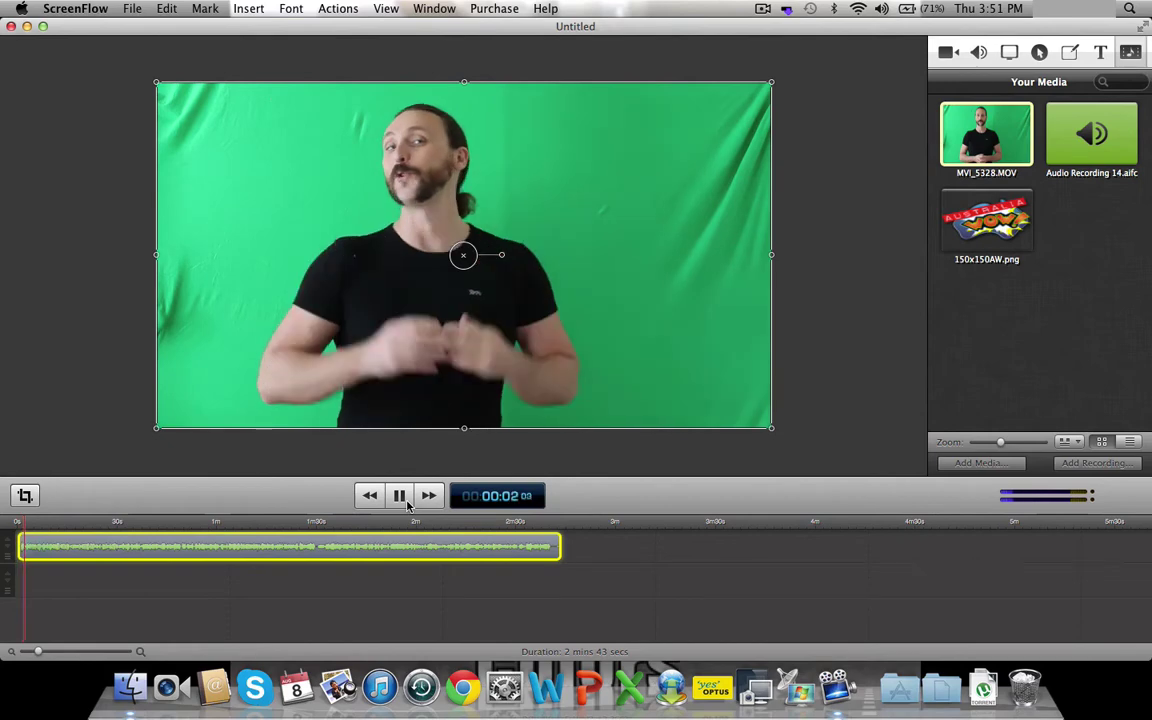
{"action": "left_click", "coordinate": [407, 505]}
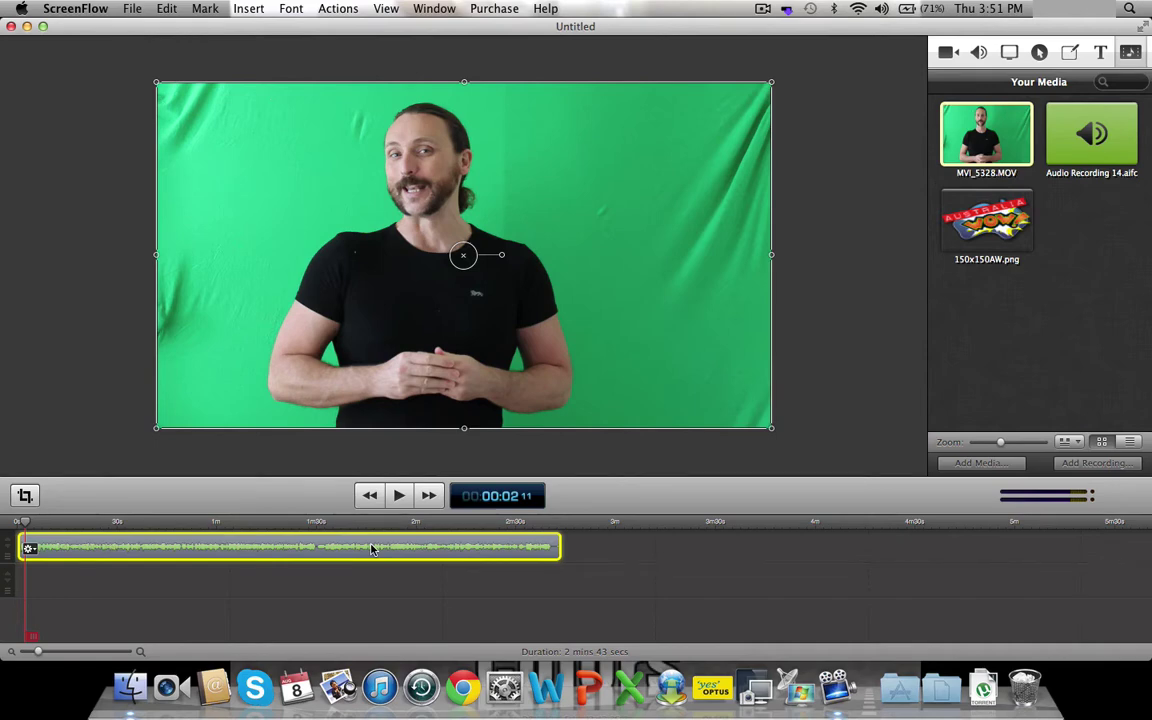
- Detach and delete the camera audio from MVI_5328.MOV, then preview and return to the start
{"action": "right_click", "coordinate": [371, 548]}
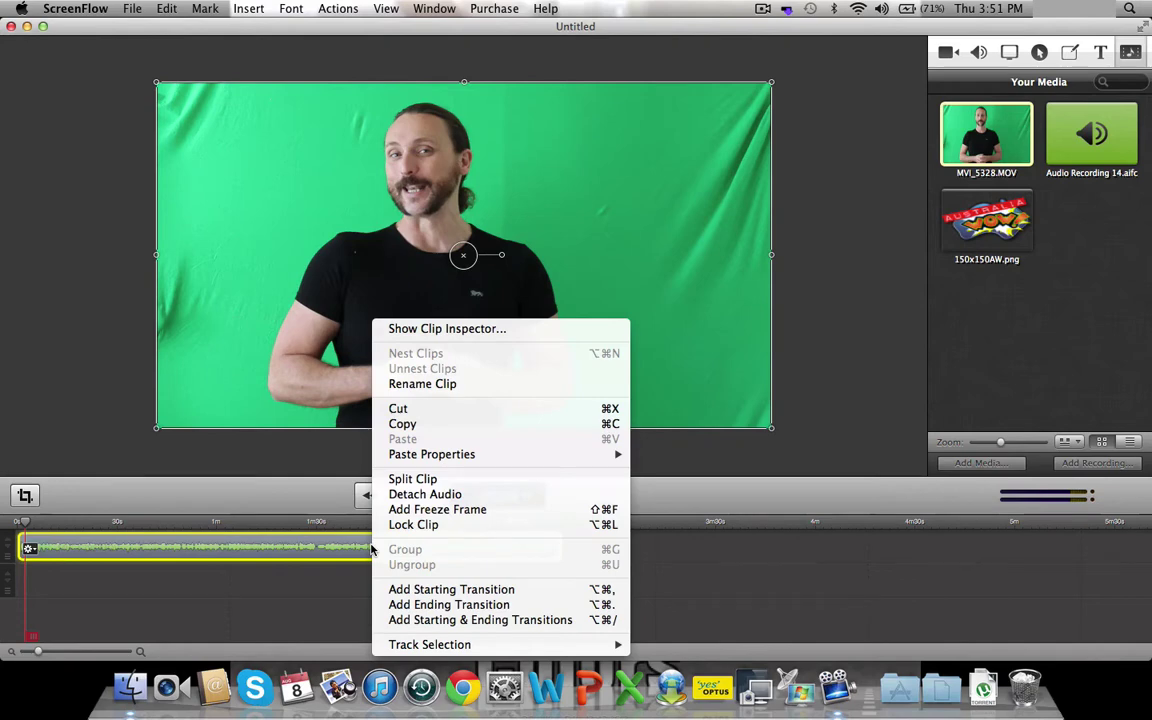
{"action": "left_click", "coordinate": [424, 494]}
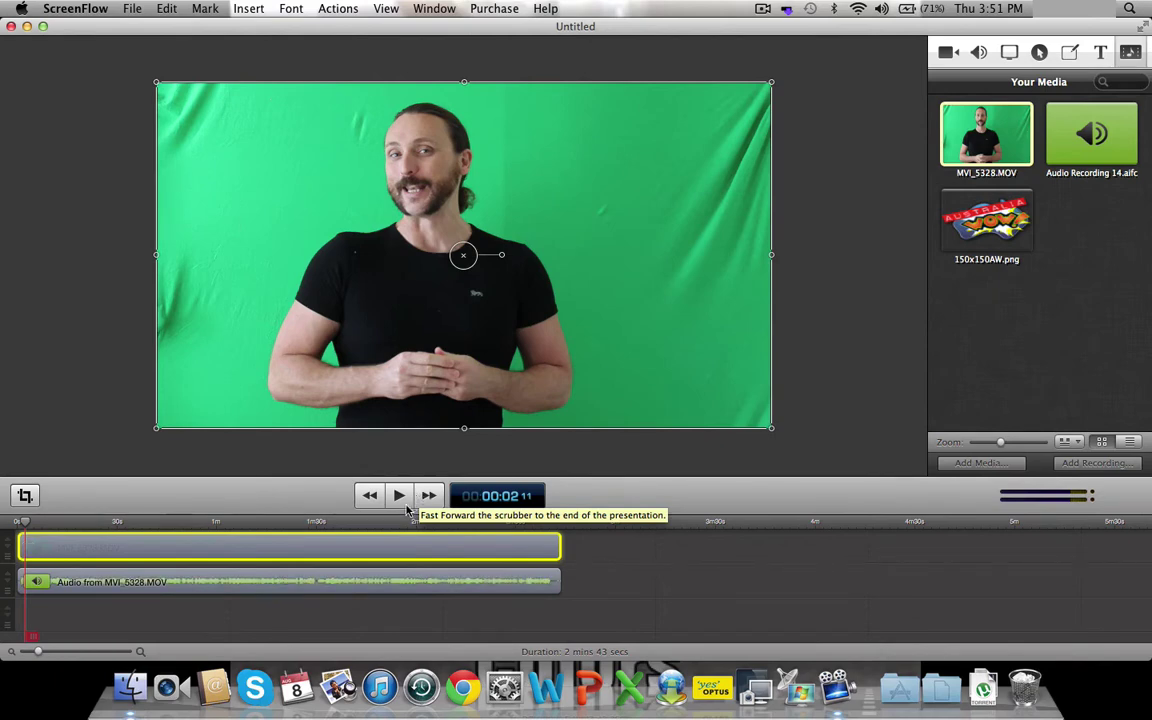
{"action": "left_click", "coordinate": [350, 582]}
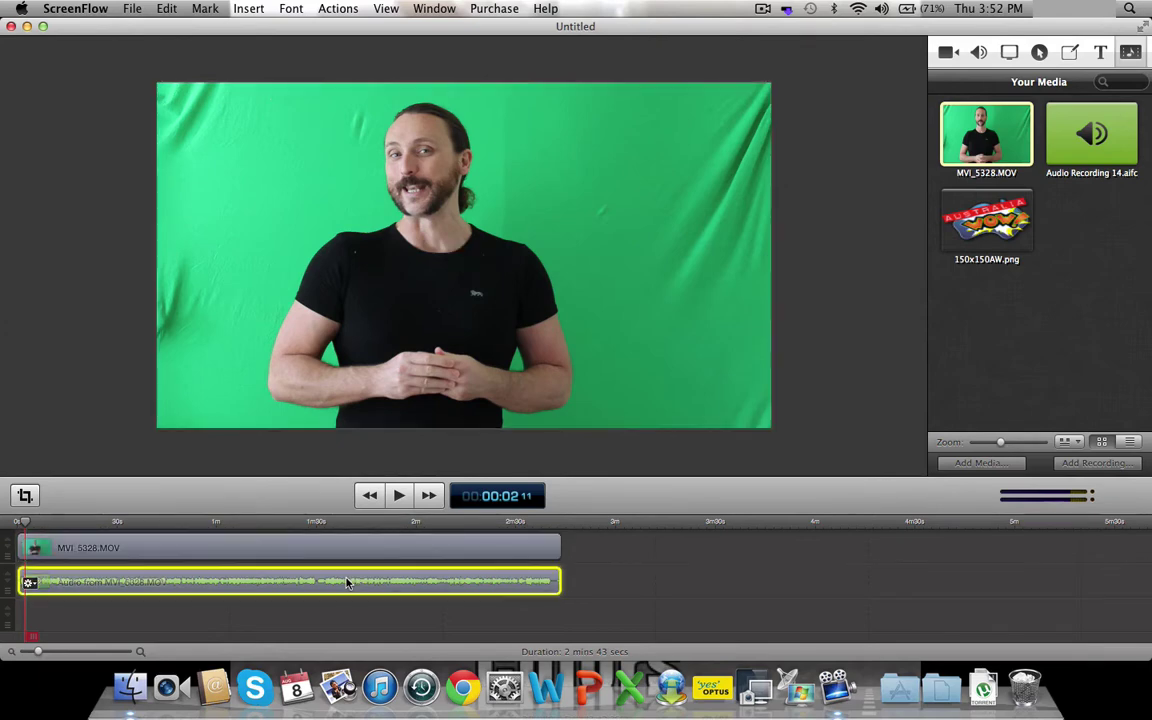
{"action": "key", "text": "Delete"}
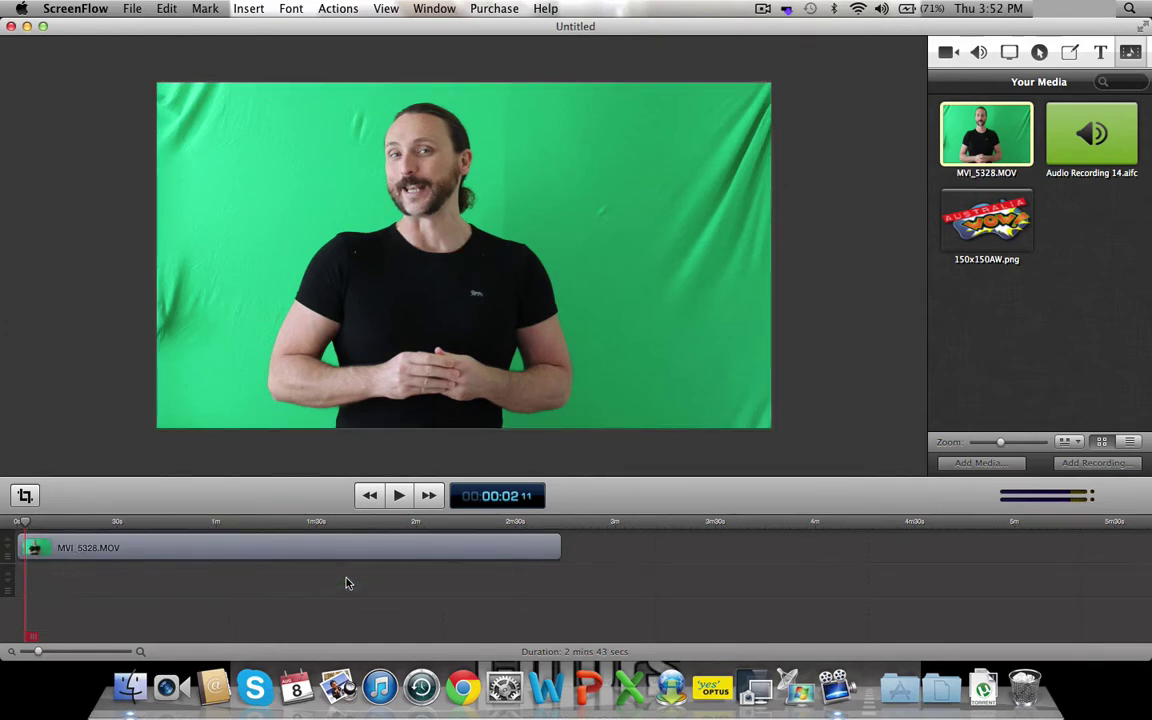
{"action": "left_click", "coordinate": [399, 496]}
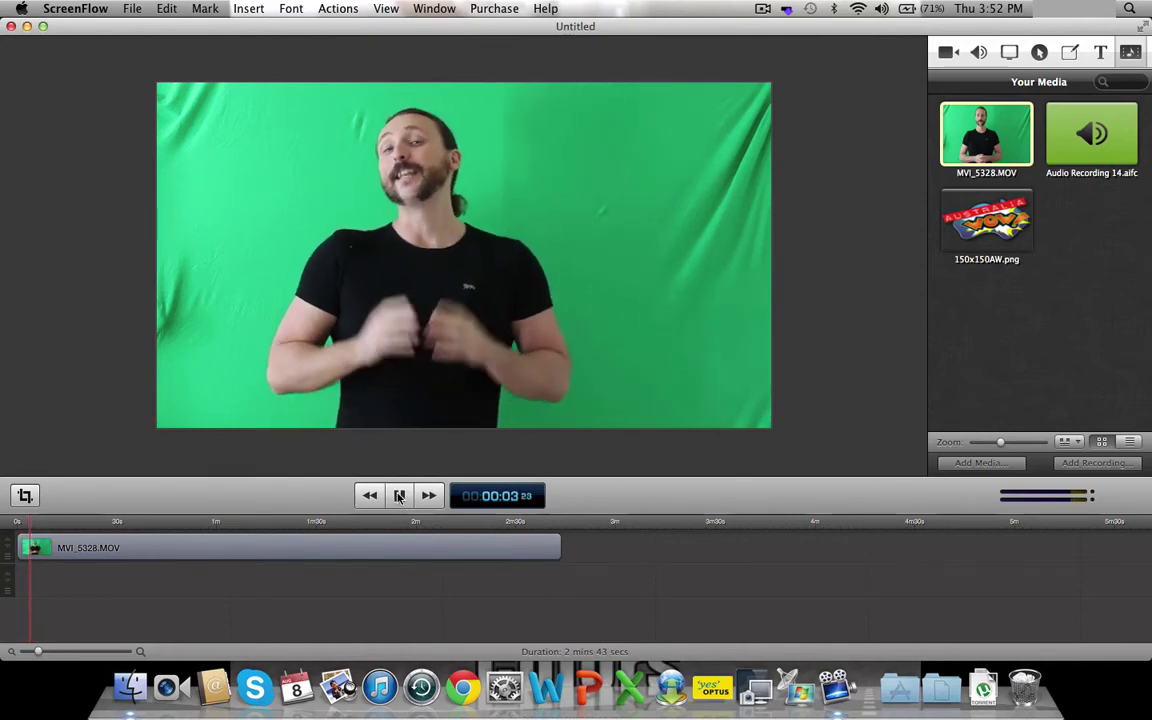
{"action": "left_click", "coordinate": [399, 496]}
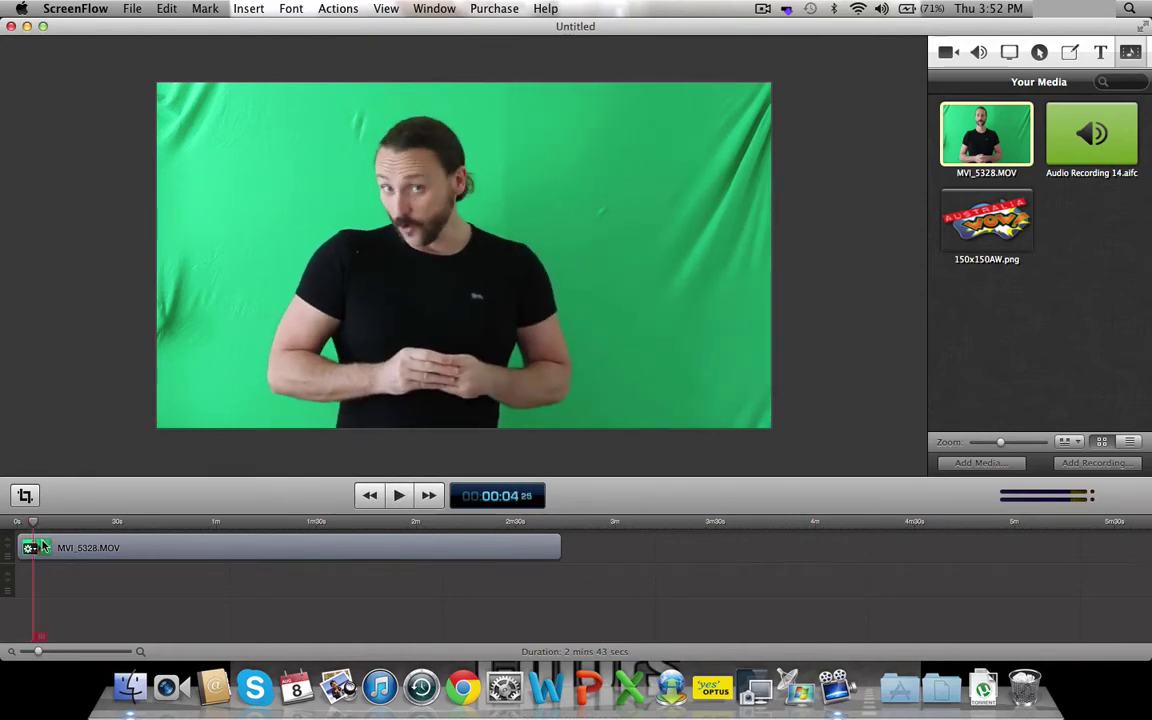
{"action": "left_click_drag", "start_coordinate": [35, 527], "coordinate": [15, 525]}
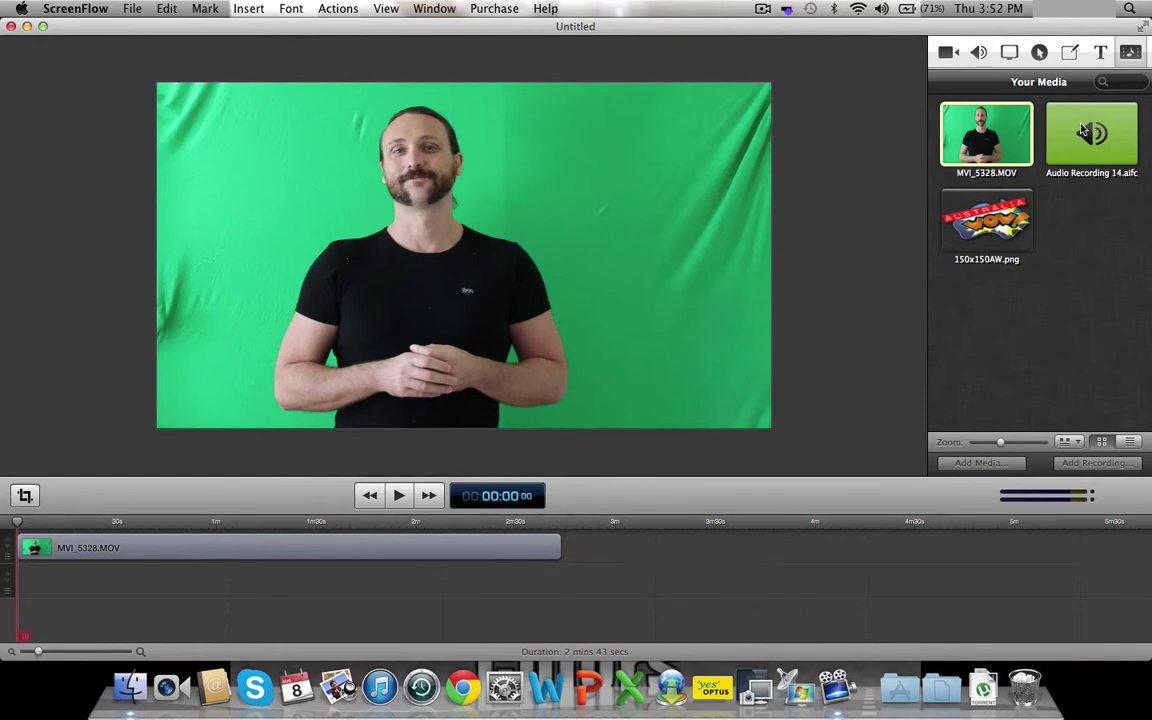
- Drag Audio Recording 14.aifc onto the timeline below the video and preview playback
{"action": "left_click", "coordinate": [1083, 130]}
{"action": "left_click_drag", "start_coordinate": [1083, 130], "coordinate": [20, 583]}
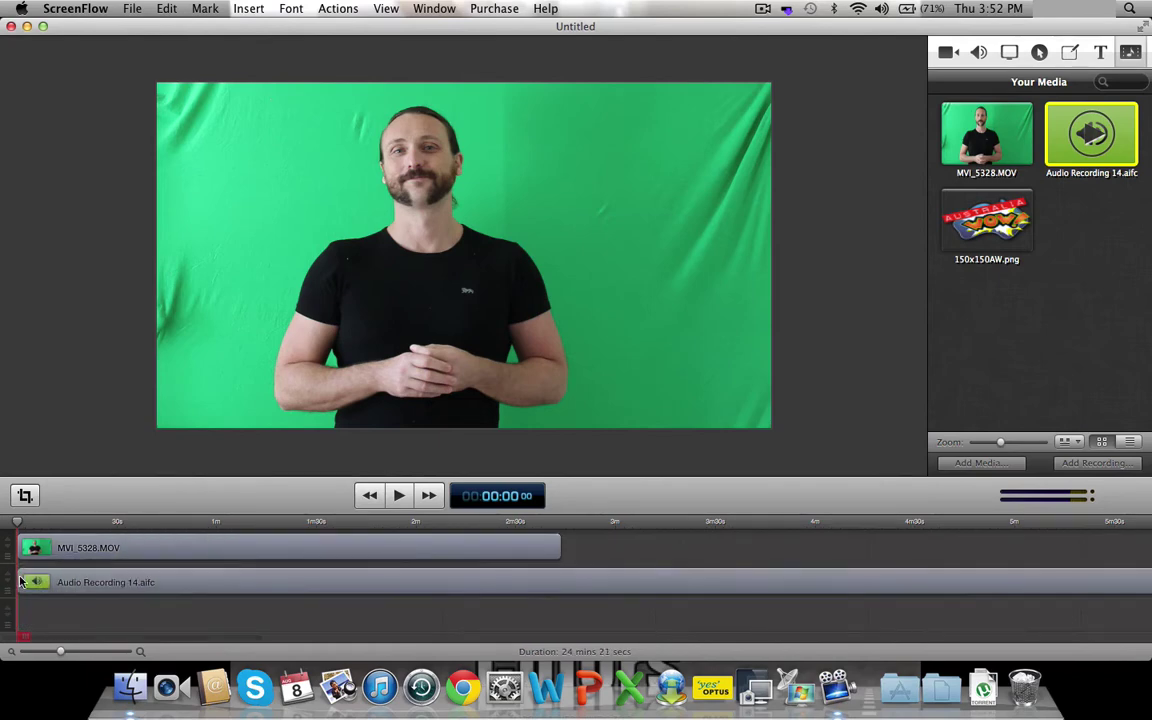
{"action": "left_click", "coordinate": [398, 495]}
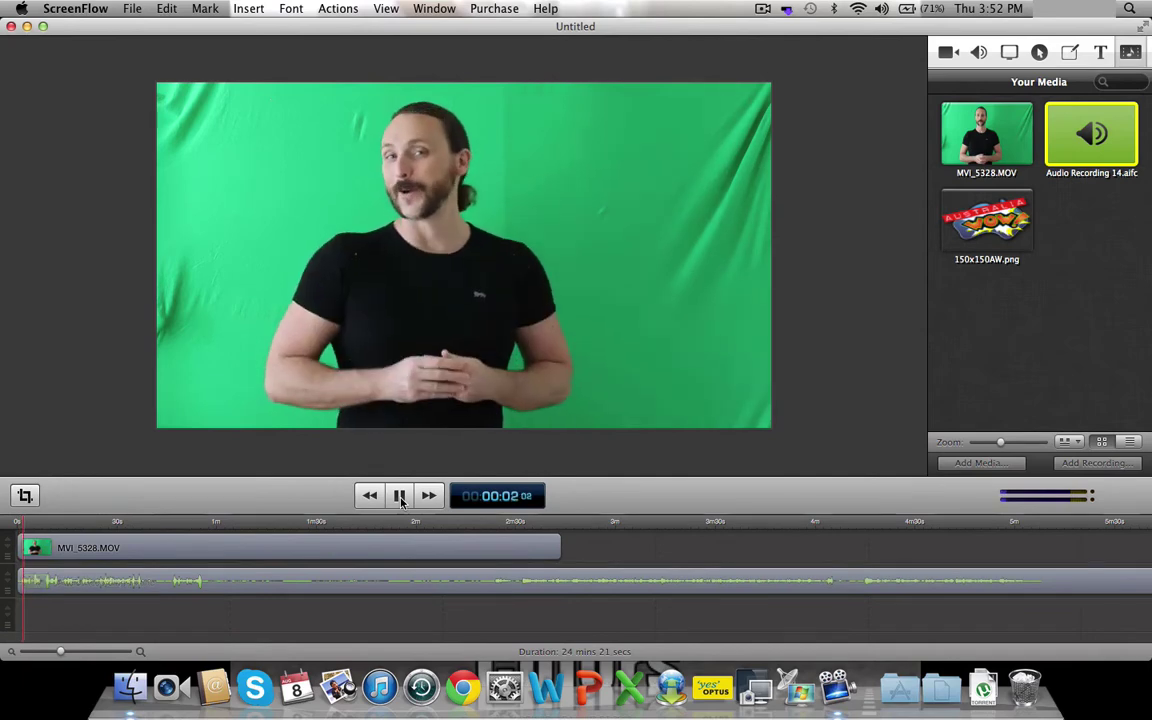
{"action": "left_click", "coordinate": [399, 496]}
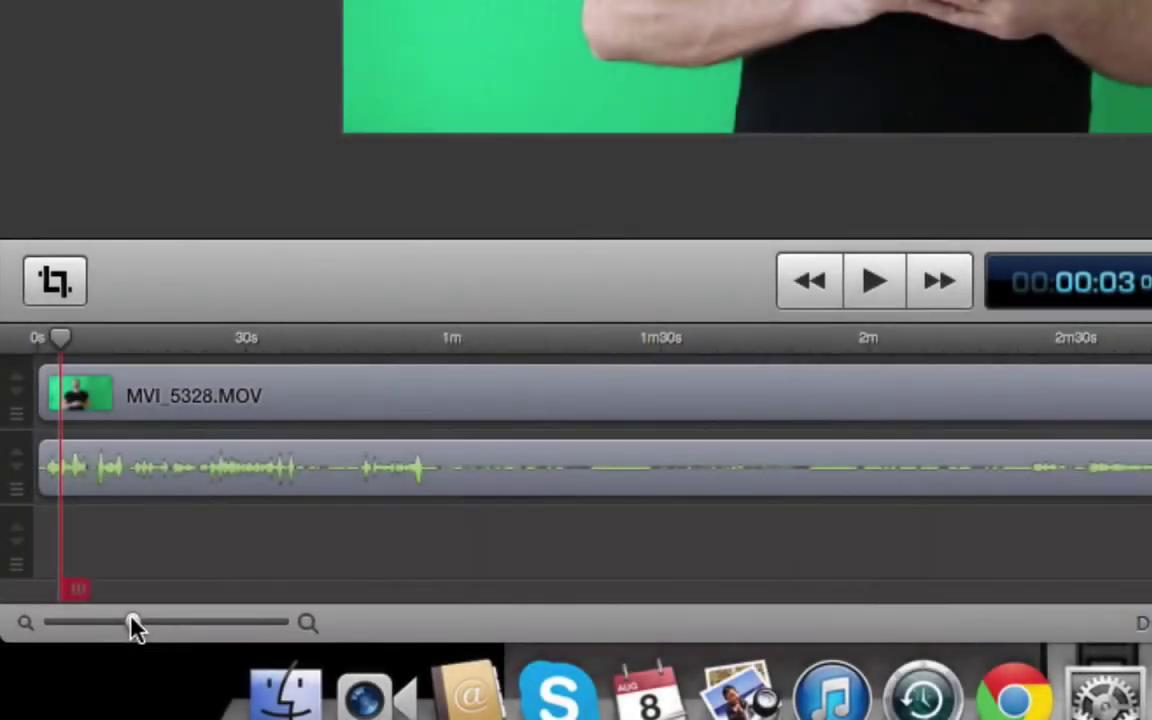
- Adjust the timeline zoom slider, settling on one-minute steps
{"action": "left_click_drag", "start_coordinate": [133, 625], "coordinate": [37, 655]}
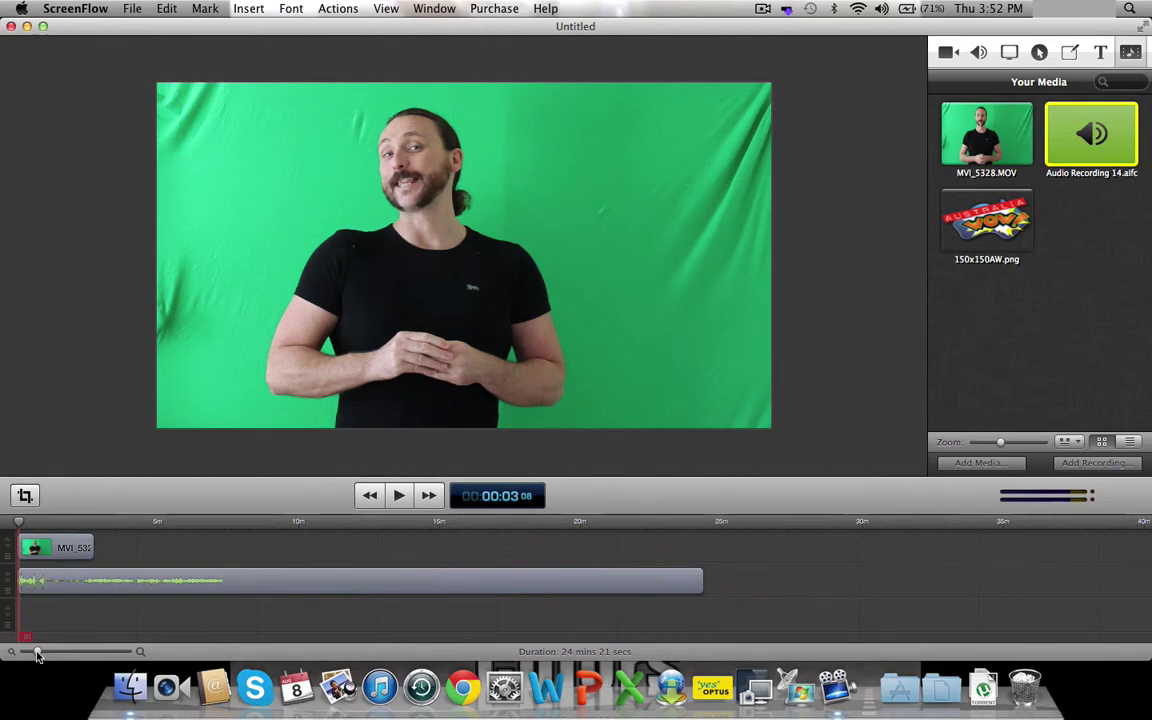
{"action": "left_click_drag", "start_coordinate": [37, 655], "coordinate": [134, 650]}
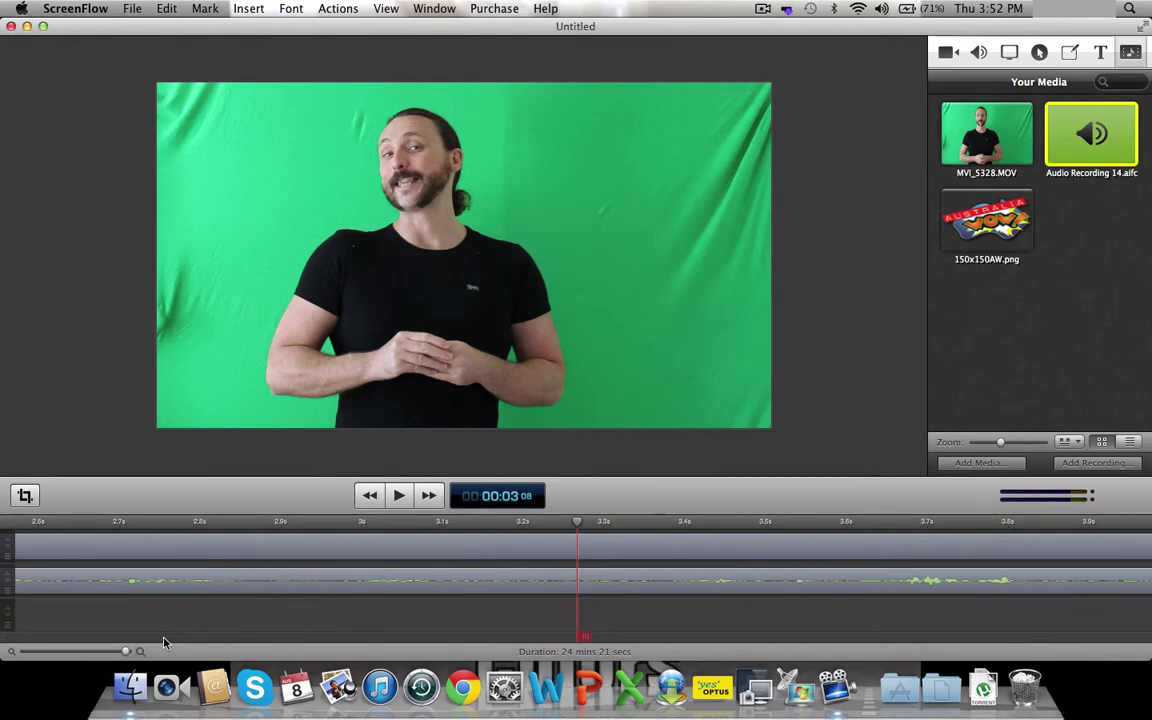
{"action": "left_click_drag", "start_coordinate": [121, 650], "coordinate": [52, 652]}
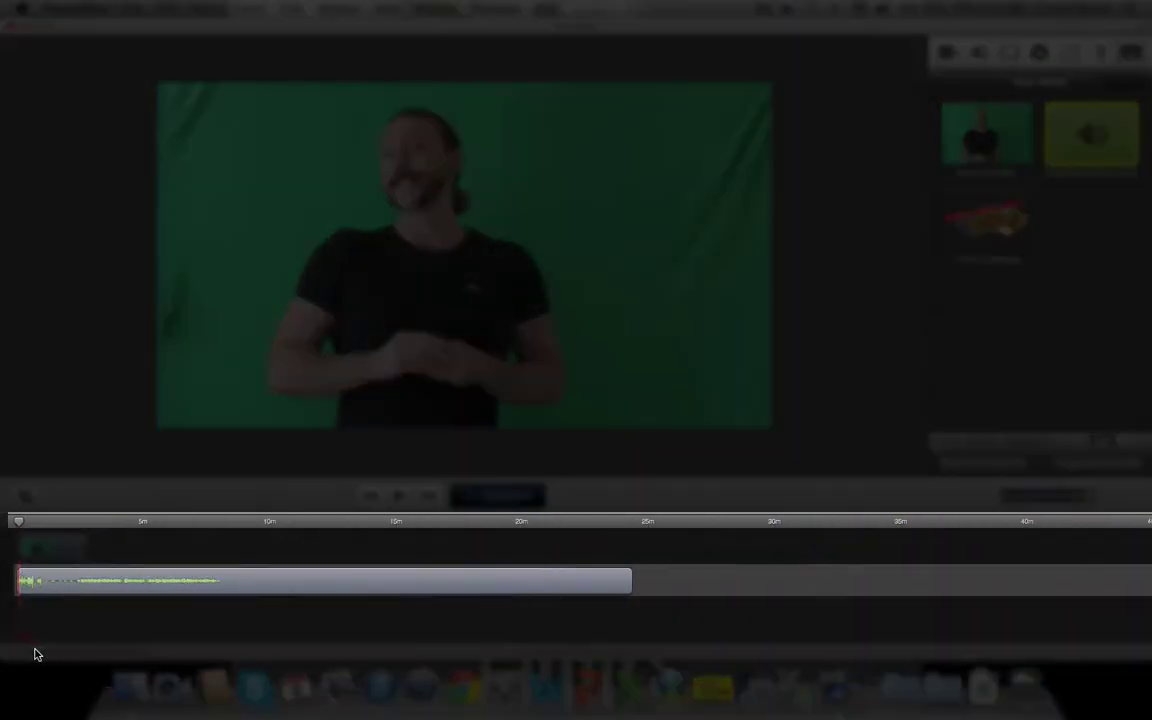
{"action": "left_click_drag", "start_coordinate": [35, 654], "coordinate": [42, 654]}
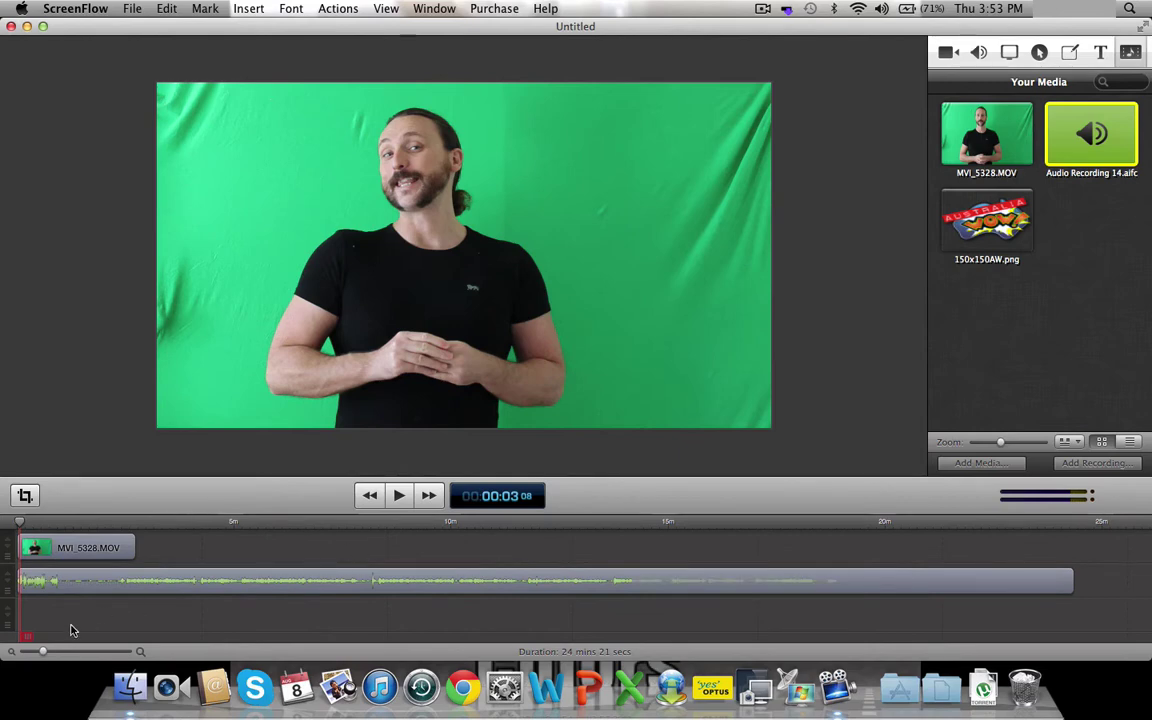
{"action": "left_click_drag", "start_coordinate": [42, 651], "coordinate": [44, 652]}
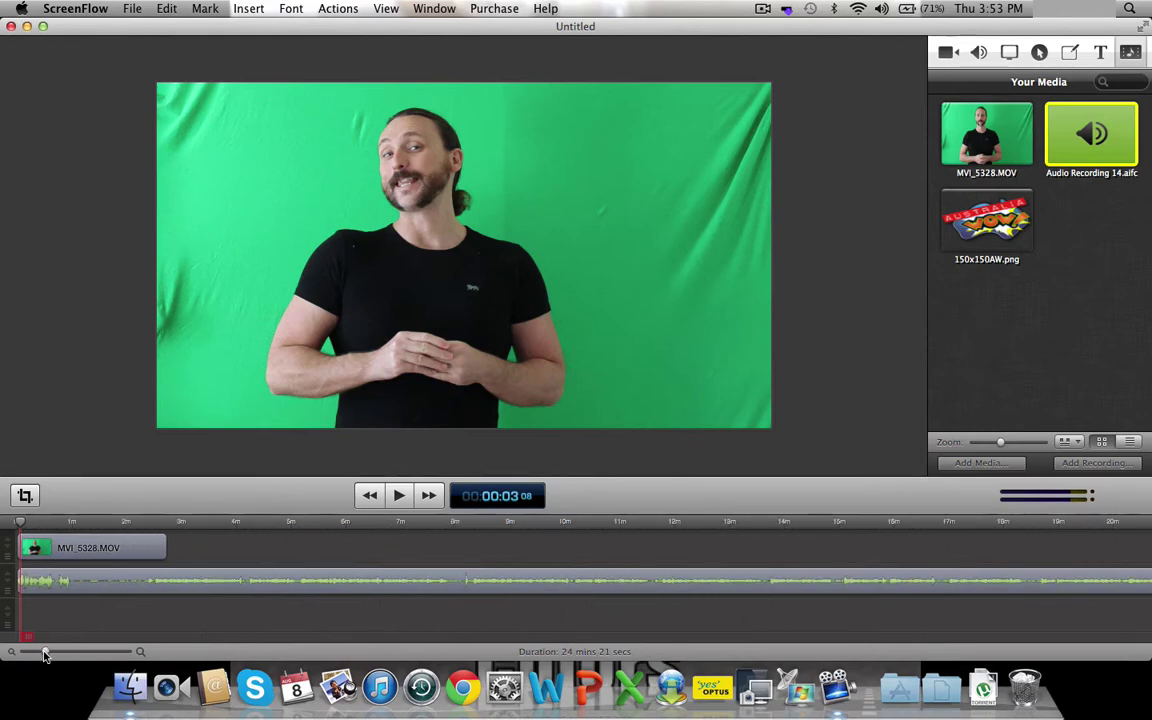
- Listen from about 7:45, then from 5:07, pausing where the matching take begins
{"action": "left_click", "coordinate": [442, 524]}
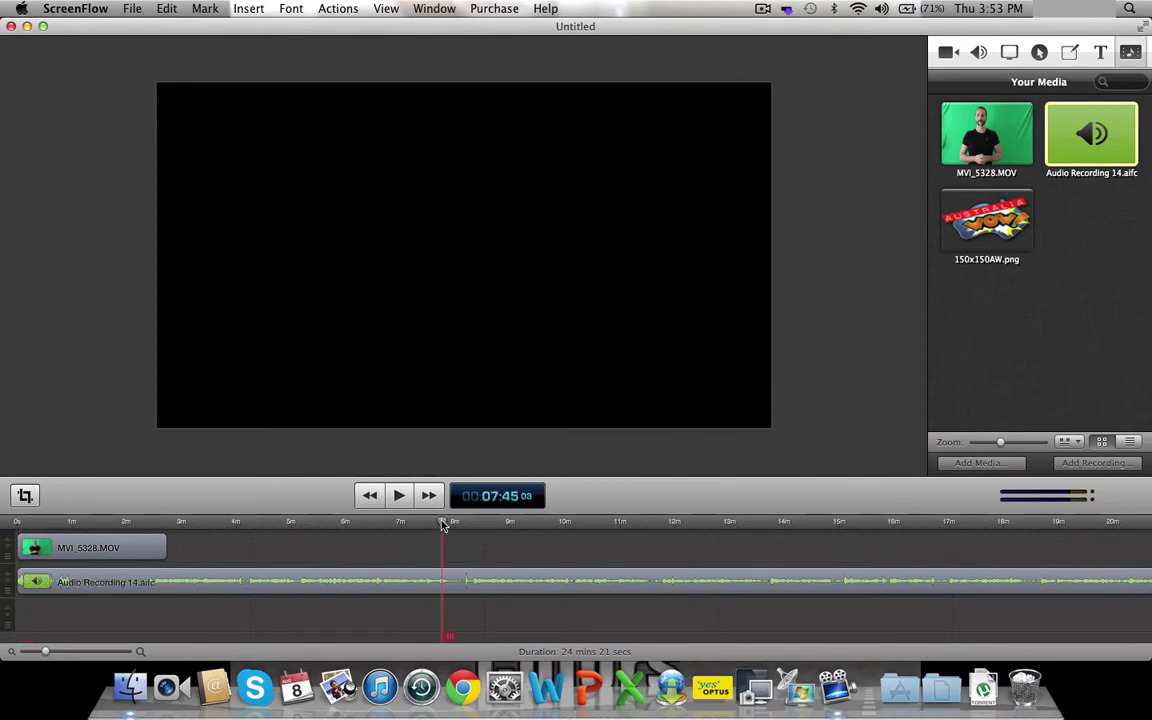
{"action": "mouse_move", "coordinate": [444, 526]}
{"action": "left_mouse_down"}
{"action": "mouse_move", "coordinate": [458, 525]}
{"action": "mouse_move", "coordinate": [439, 525]}
{"action": "left_mouse_up"}
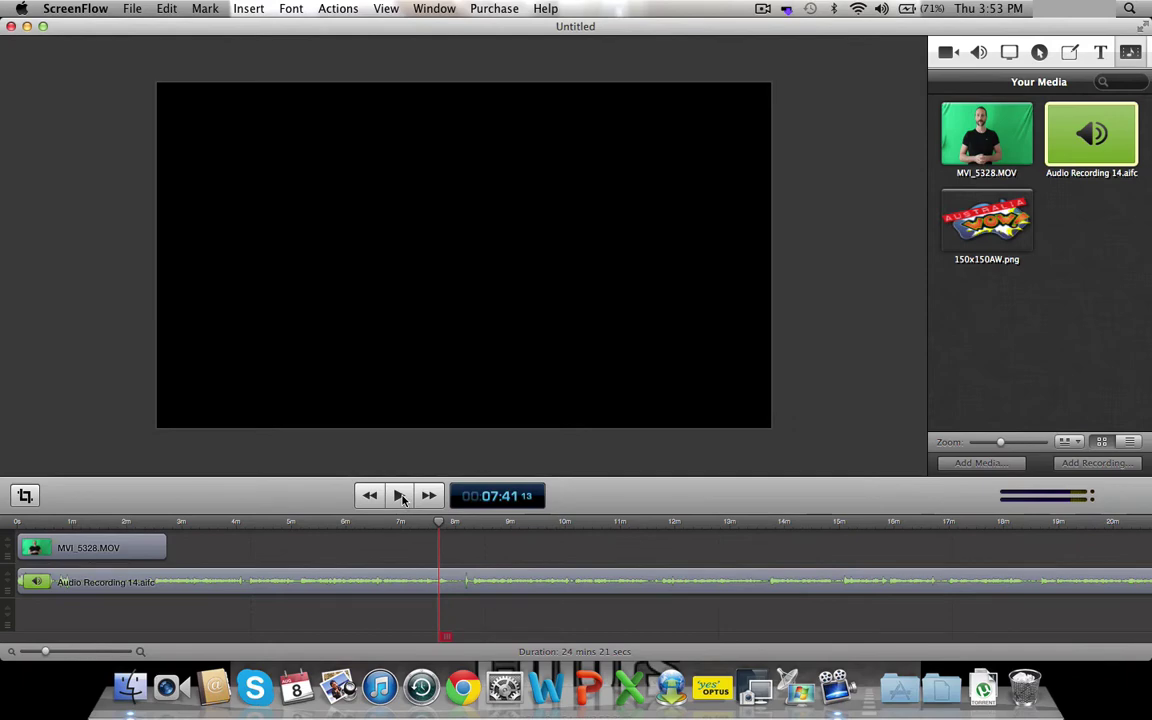
{"action": "left_click", "coordinate": [400, 496]}
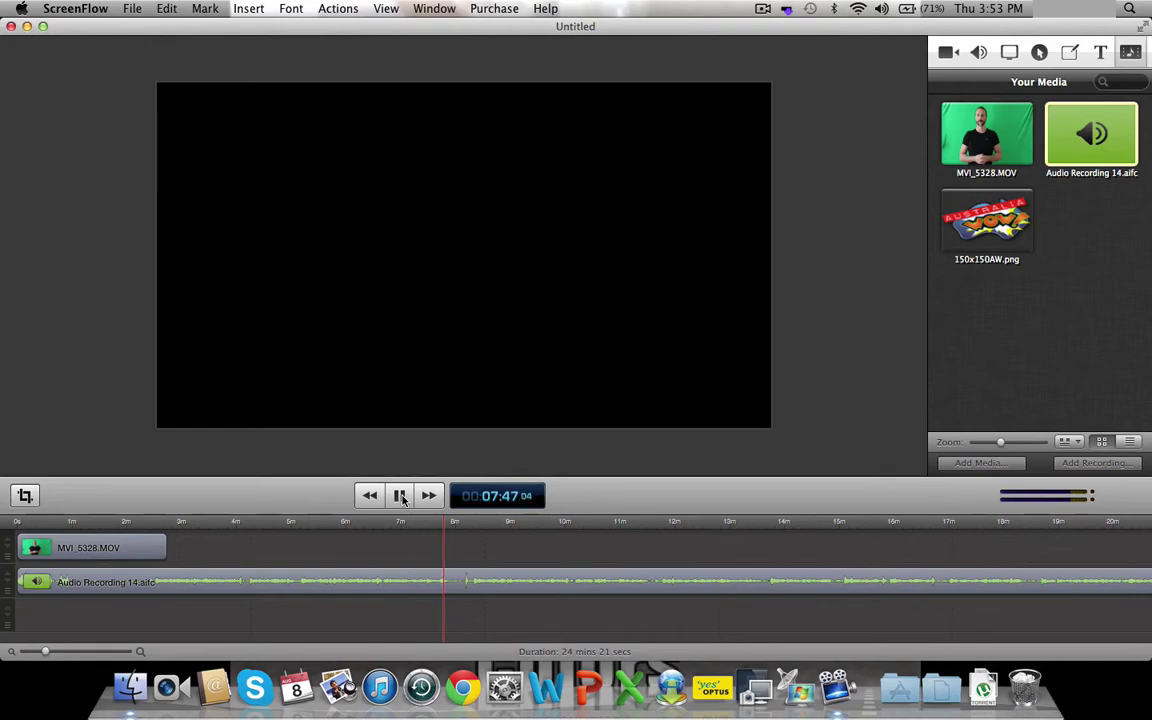
{"action": "left_click", "coordinate": [400, 496]}
{"action": "left_click_drag", "start_coordinate": [444, 526], "coordinate": [298, 526]}
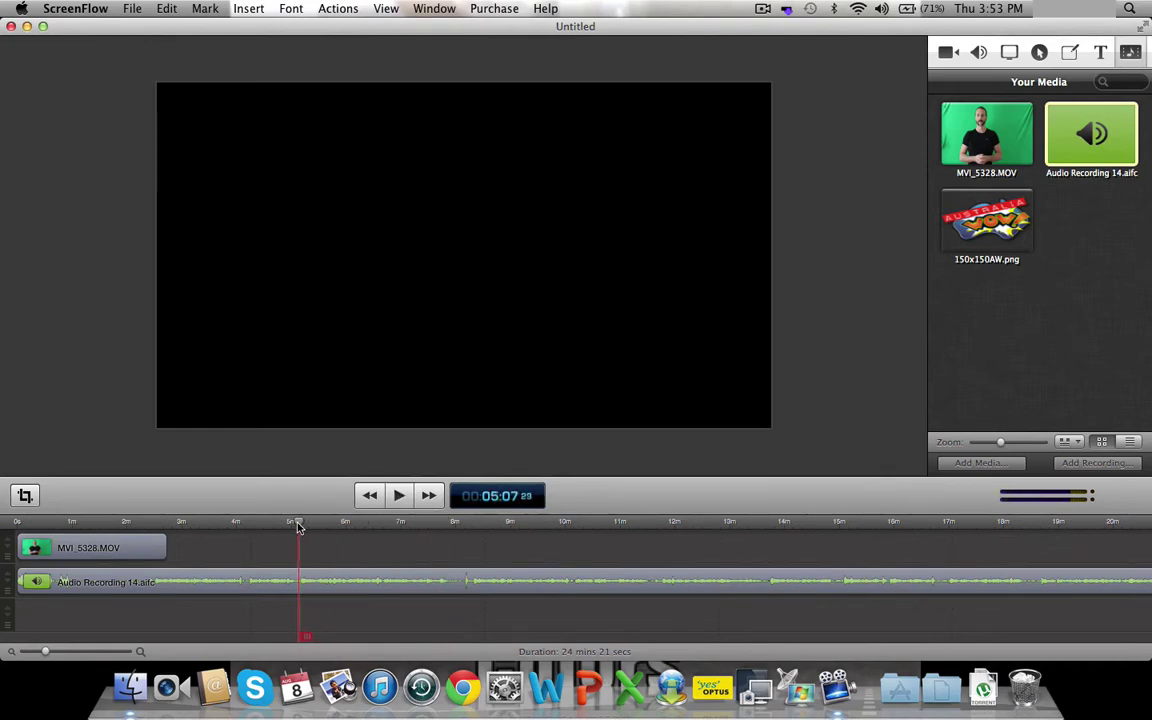
{"action": "left_click", "coordinate": [399, 496]}
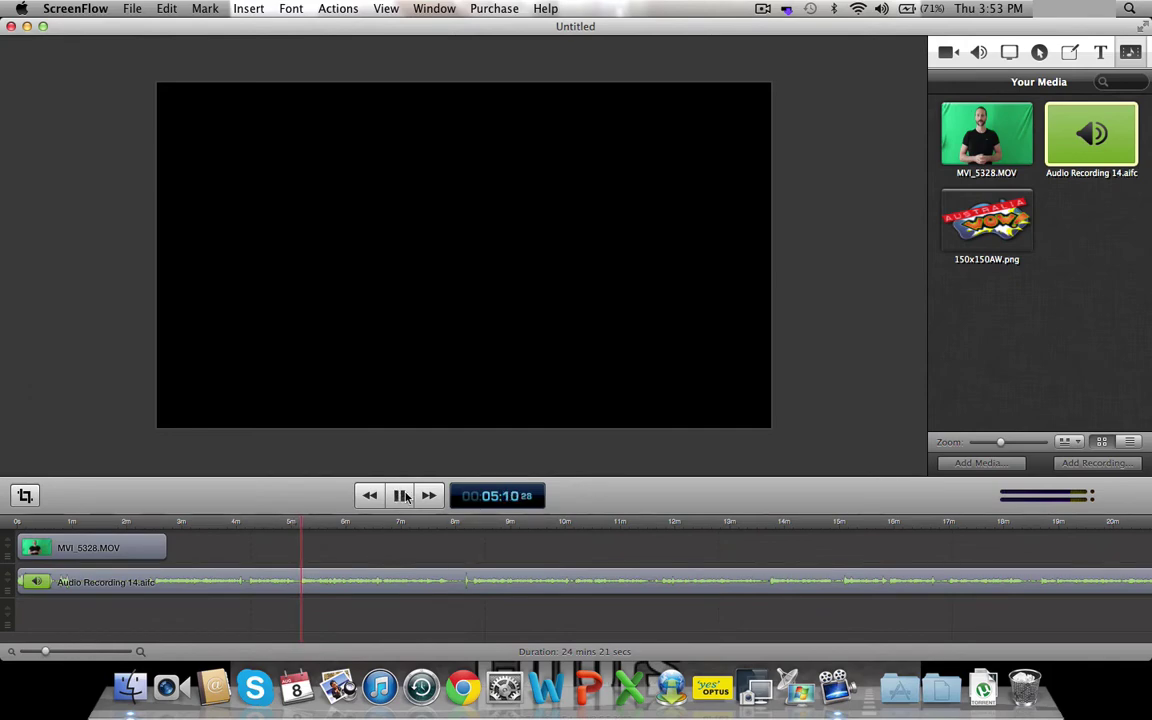
{"action": "left_click", "coordinate": [405, 497]}
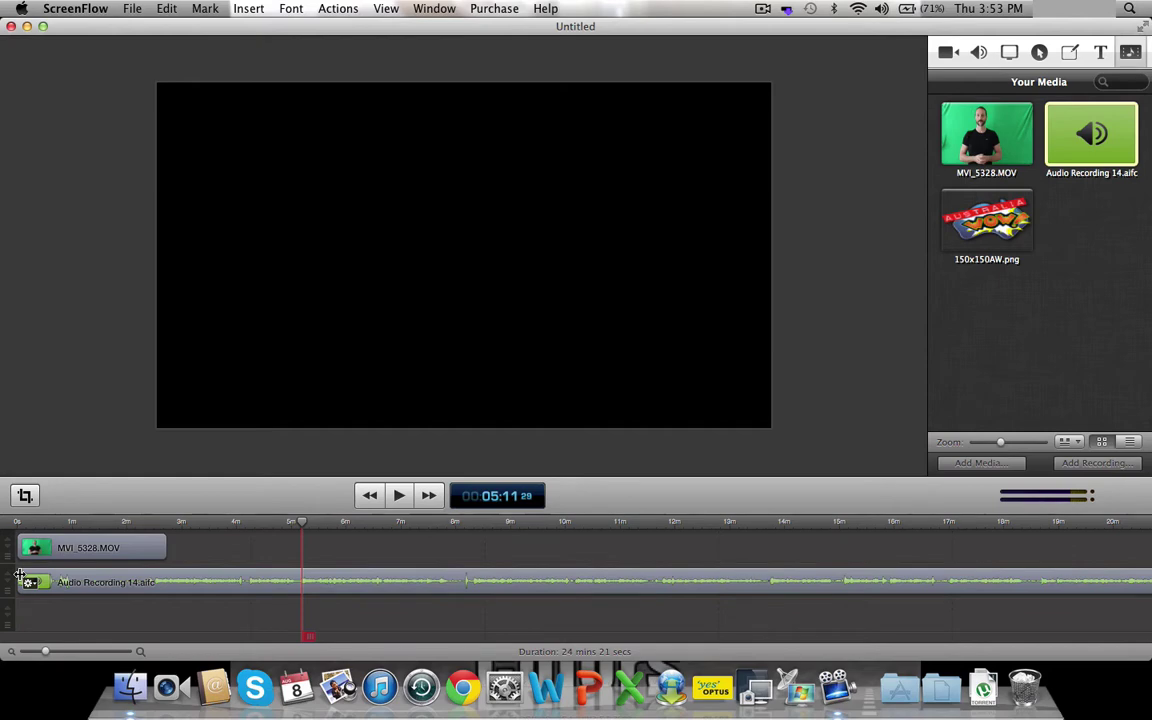
- Trim the audio's start to the take, slide it to 0s, and check sync
{"action": "left_click_drag", "start_coordinate": [20, 577], "coordinate": [300, 573]}
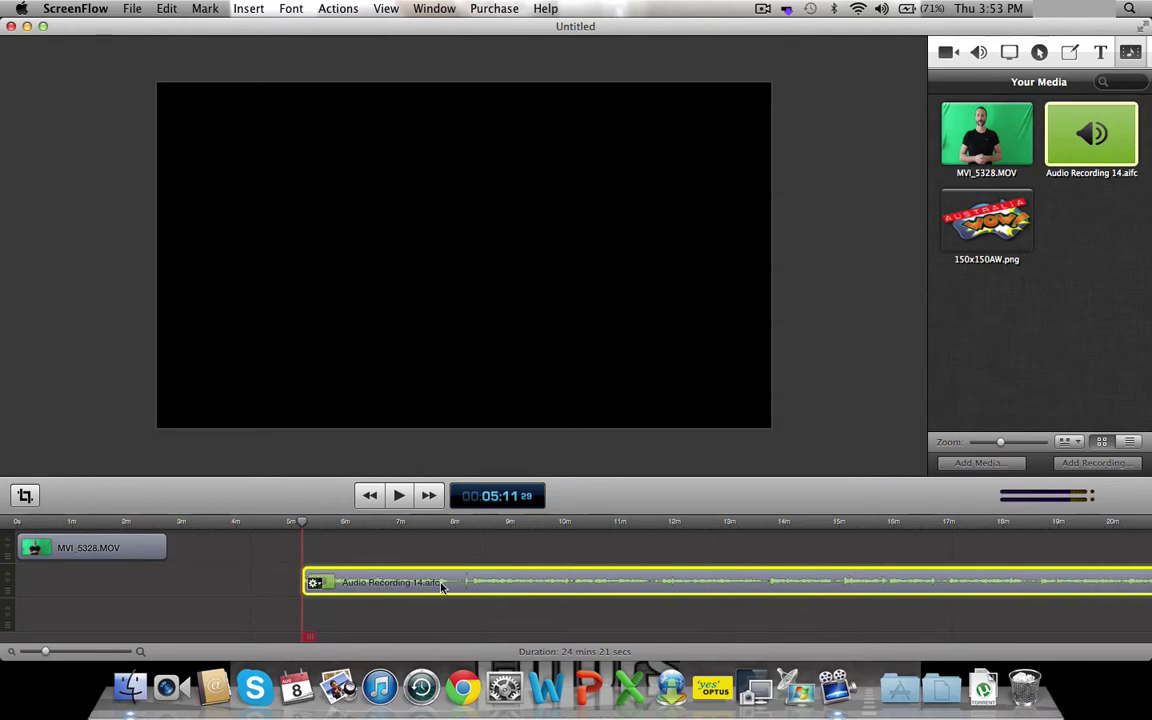
{"action": "left_click_drag", "start_coordinate": [441, 587], "coordinate": [145, 590]}
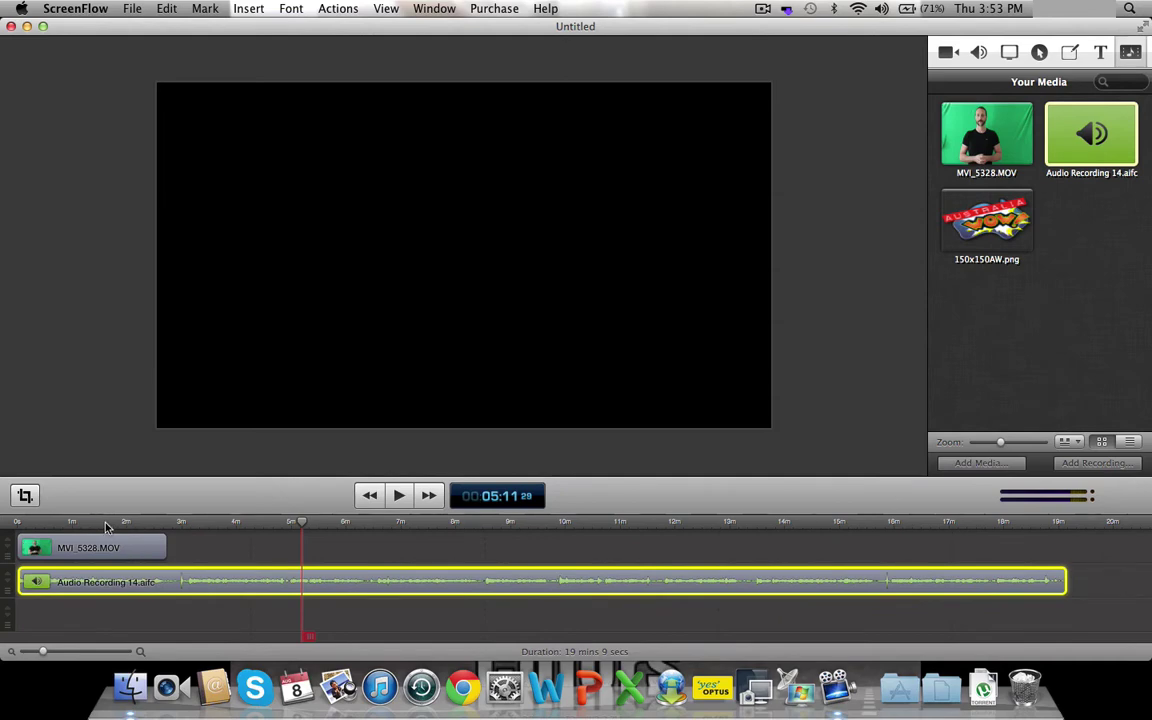
{"action": "left_click_drag", "start_coordinate": [107, 527], "coordinate": [8, 527]}
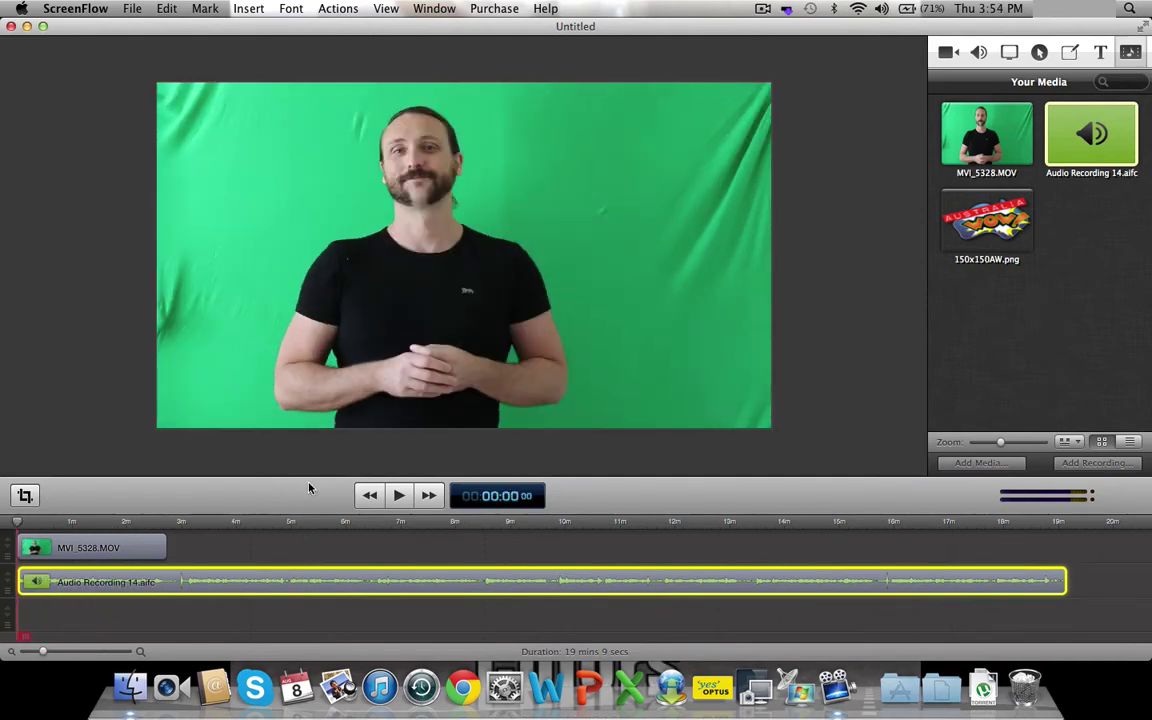
{"action": "left_click", "coordinate": [400, 496]}
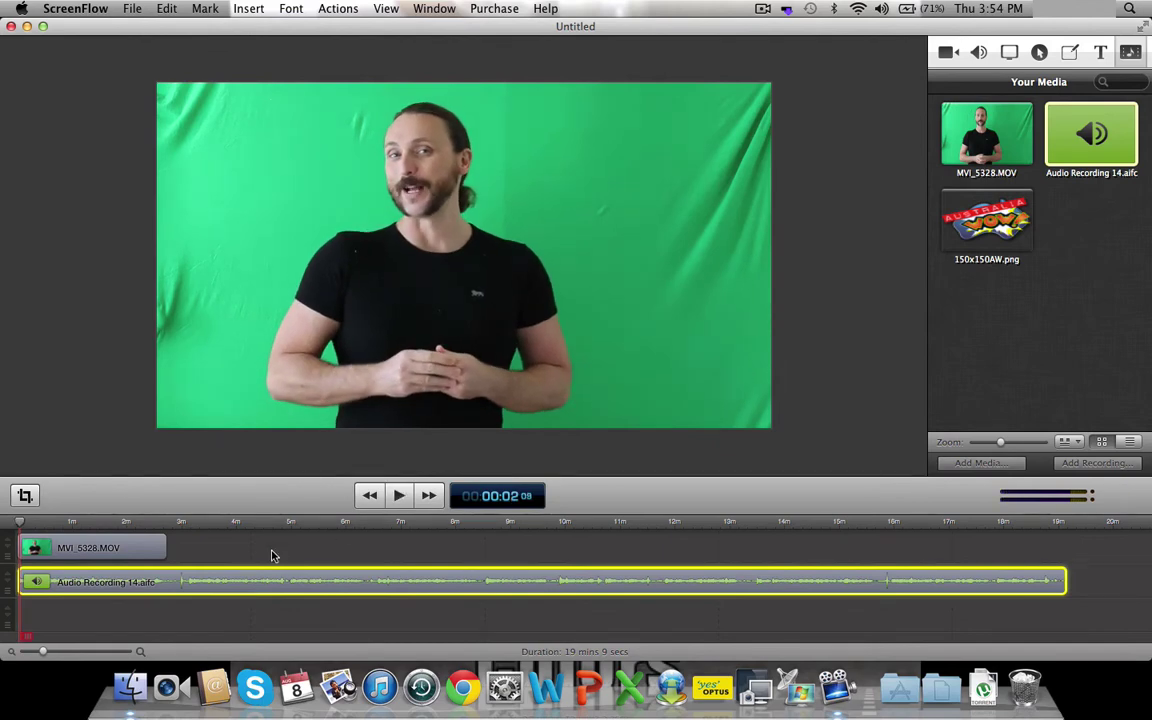
- Trim the audio's end to match the video at 2m 43s and zoom in on both clips
{"action": "left_click", "coordinate": [174, 526]}
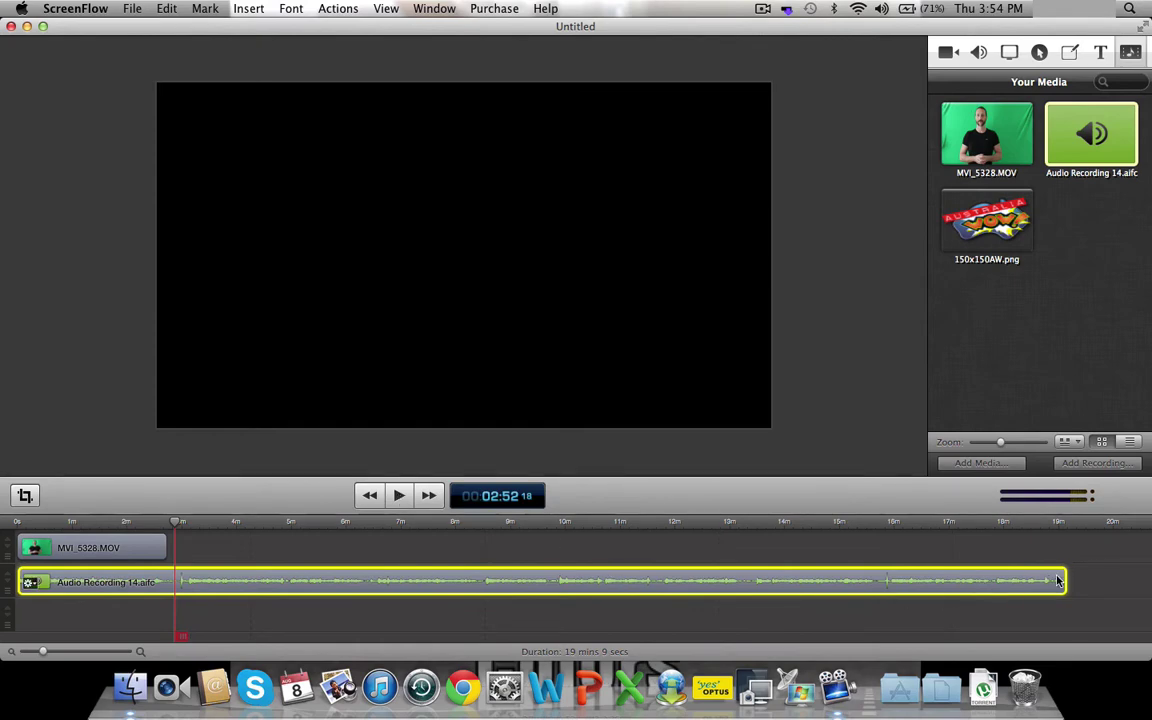
{"action": "left_click_drag", "start_coordinate": [1062, 576], "coordinate": [158, 609]}
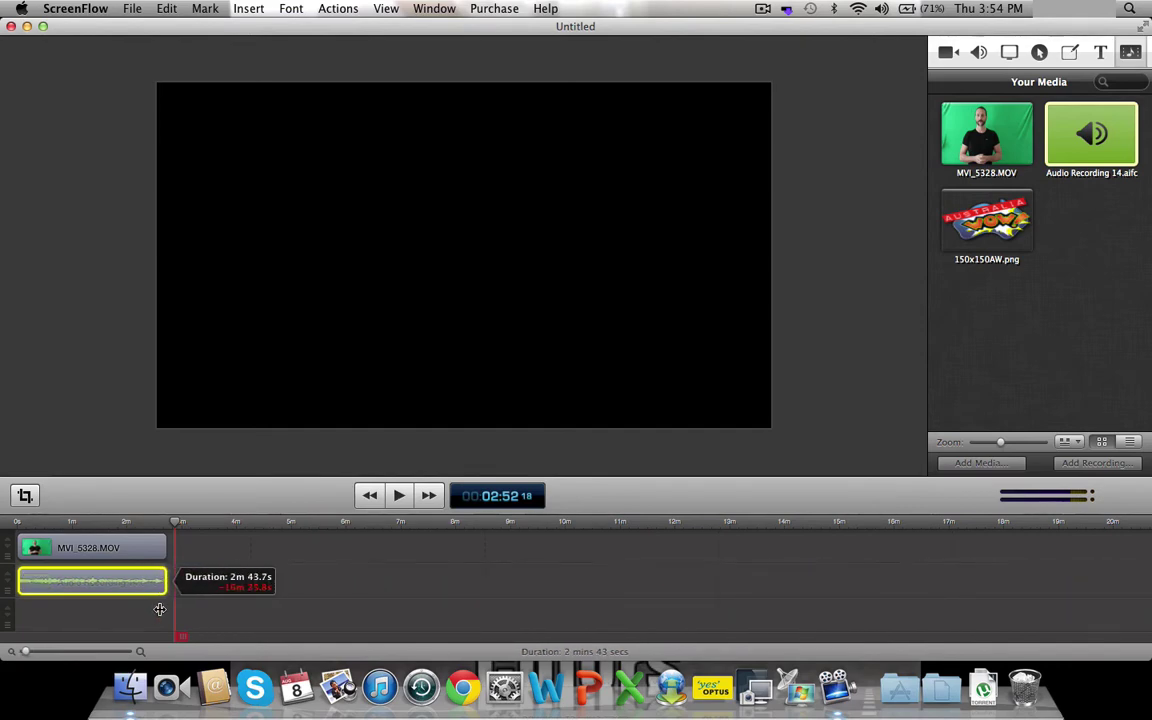
{"action": "left_click_drag", "start_coordinate": [159, 609], "coordinate": [159, 609]}
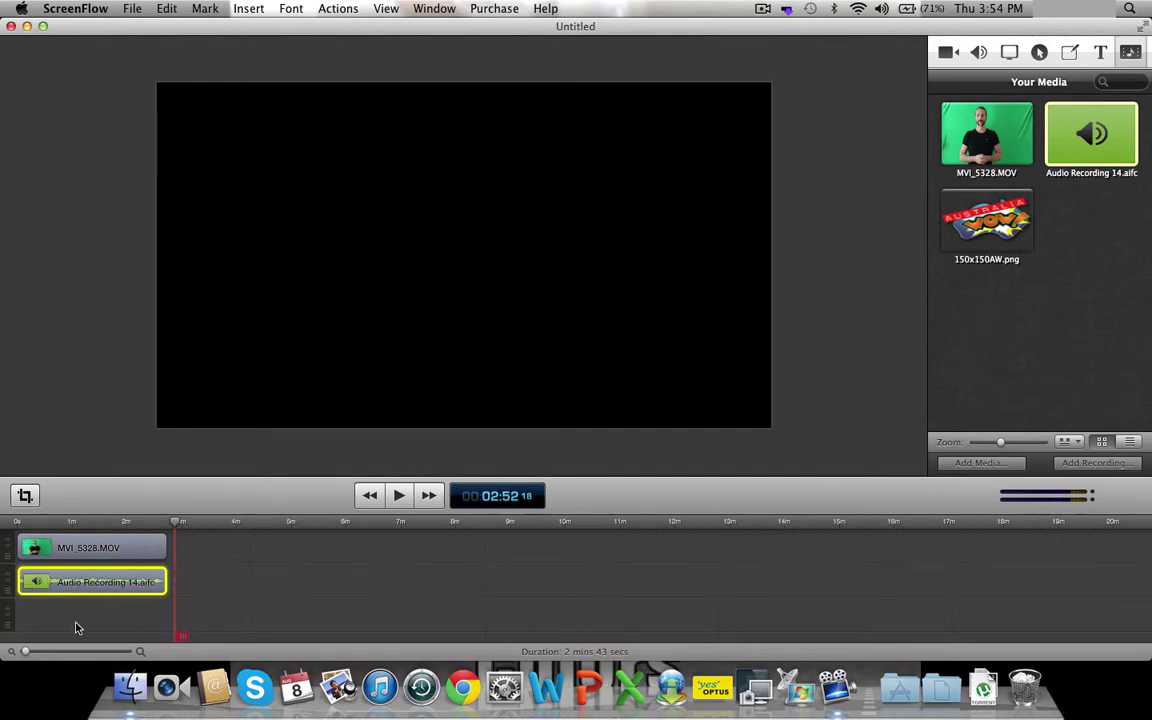
{"action": "left_click_drag", "start_coordinate": [26, 652], "coordinate": [52, 652]}
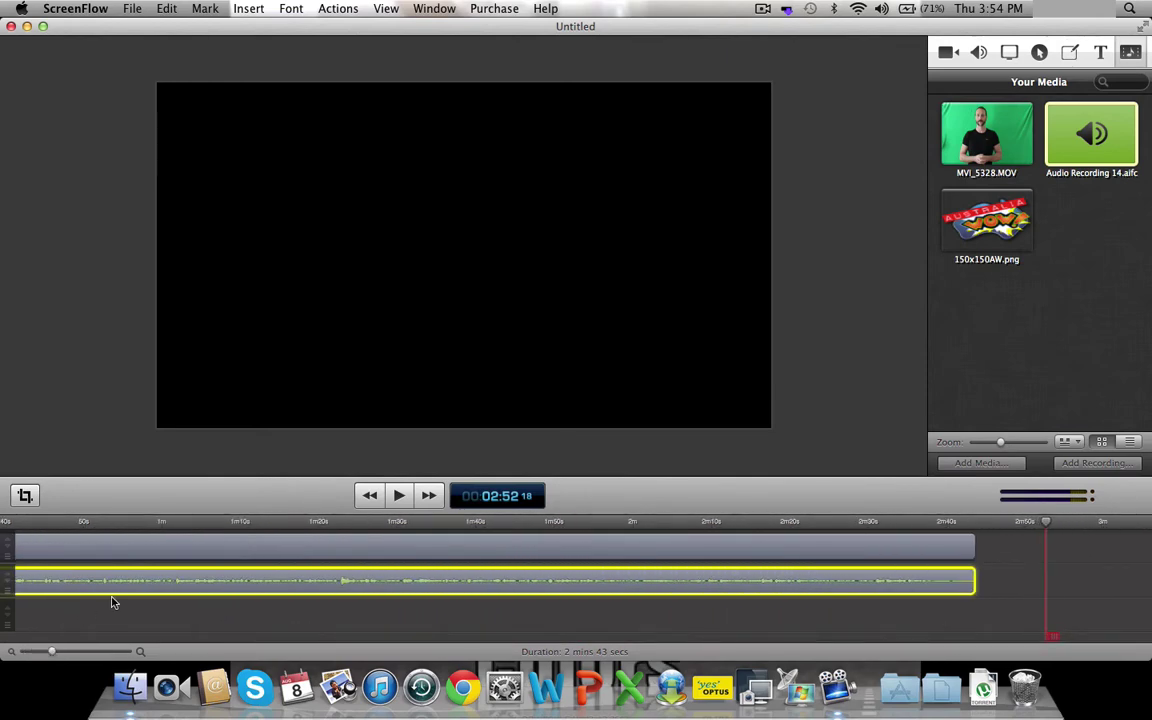
- Rewind to the timeline start and play the project to check audio-video sync
{"action": "scroll", "coordinate": [112, 602], "scroll_direction": "up", "scroll_amount": 5}
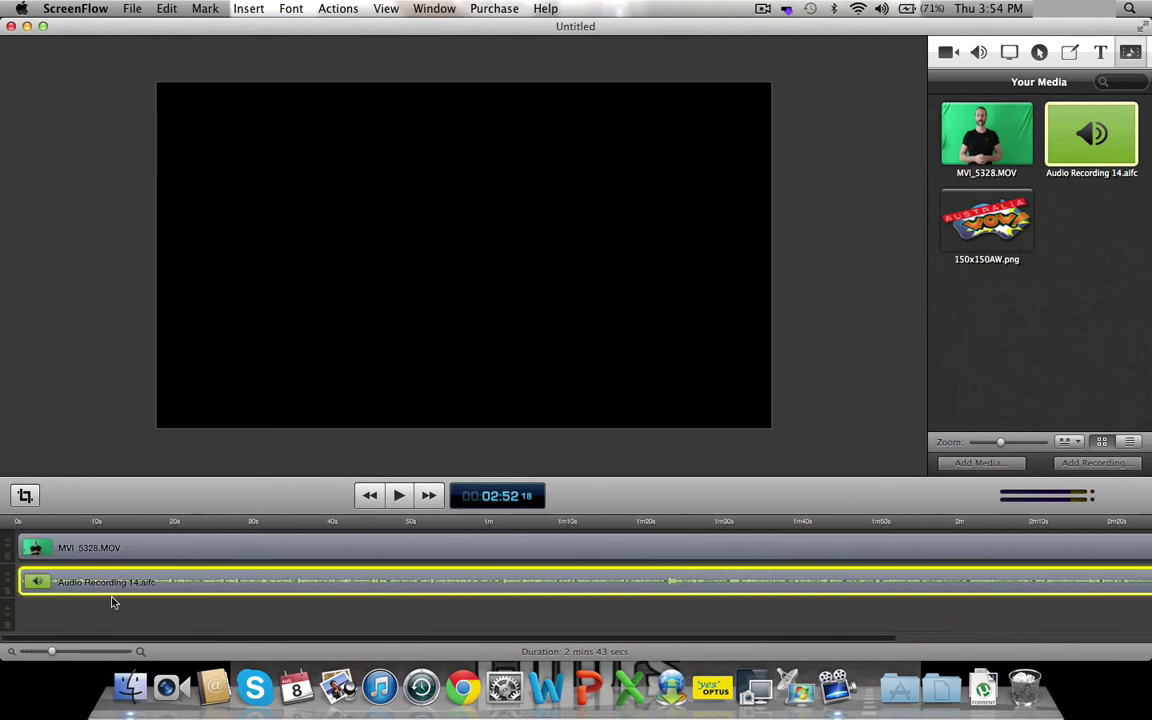
{"action": "left_click", "coordinate": [46, 523]}
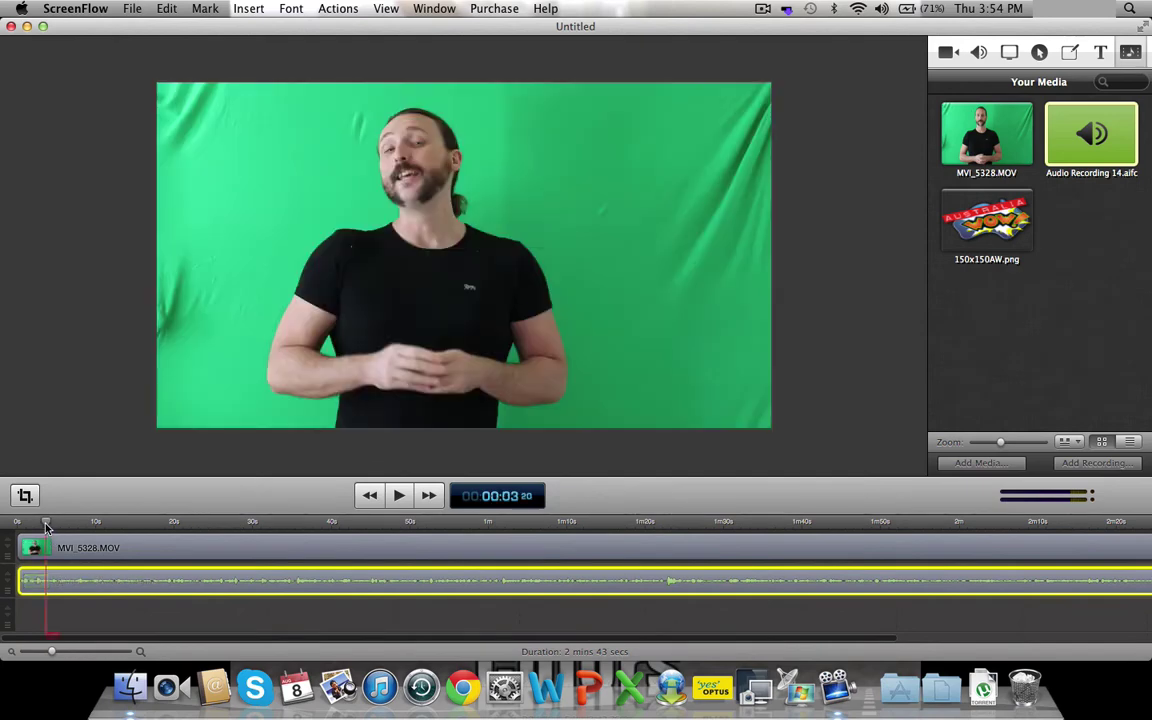
{"action": "left_click", "coordinate": [14, 524]}
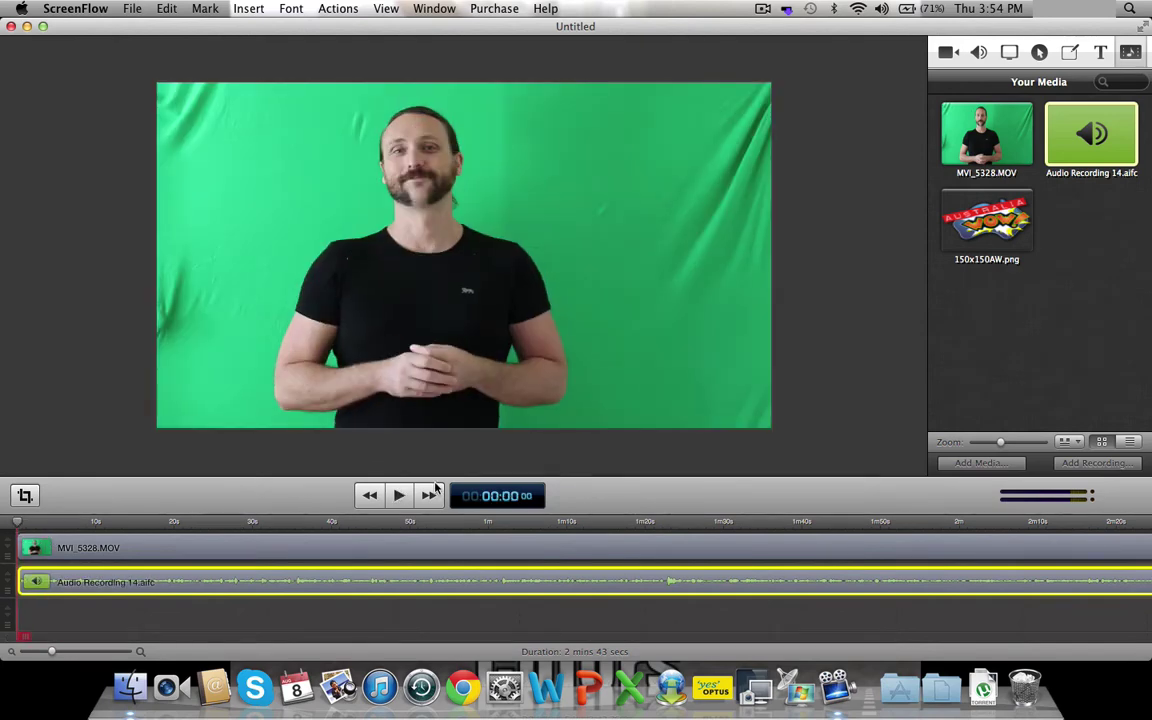
{"action": "left_click", "coordinate": [399, 497]}
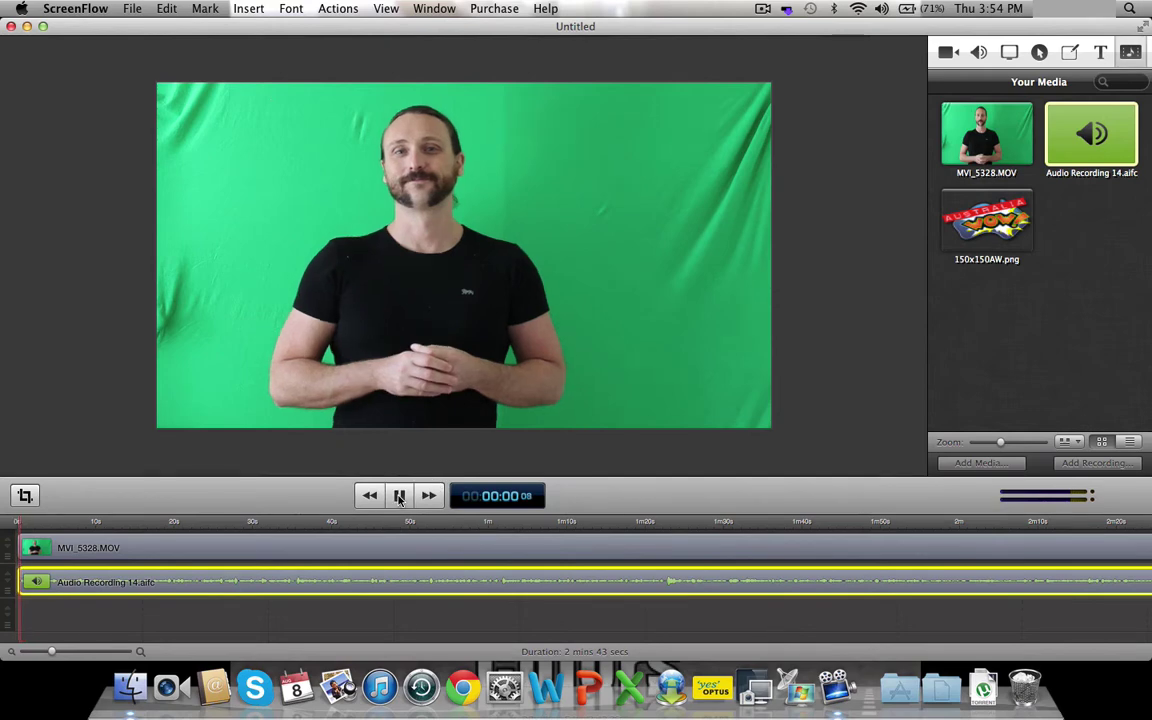
{"action": "left_click", "coordinate": [399, 497]}
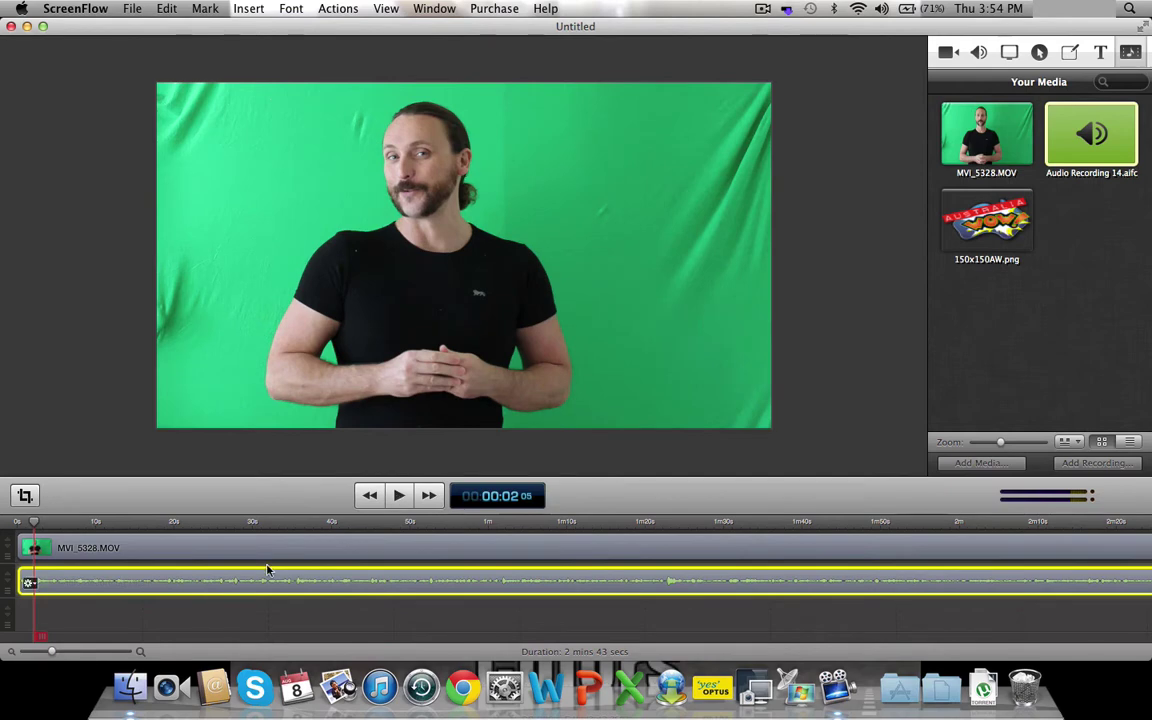
- Zoom into the timeline, shift the presenter video slightly later, and replay to check sync
{"action": "left_click_drag", "start_coordinate": [59, 653], "coordinate": [71, 654]}
{"action": "mouse_move", "coordinate": [141, 570]}
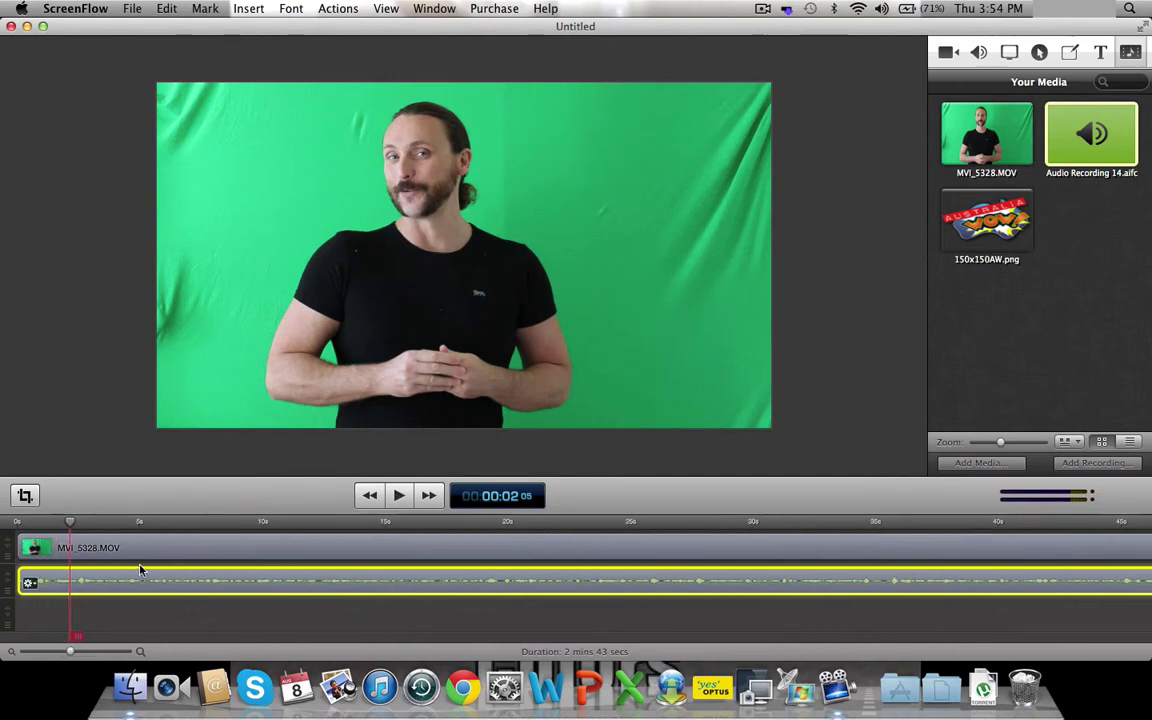
{"action": "left_click_drag", "start_coordinate": [143, 555], "coordinate": [165, 548]}
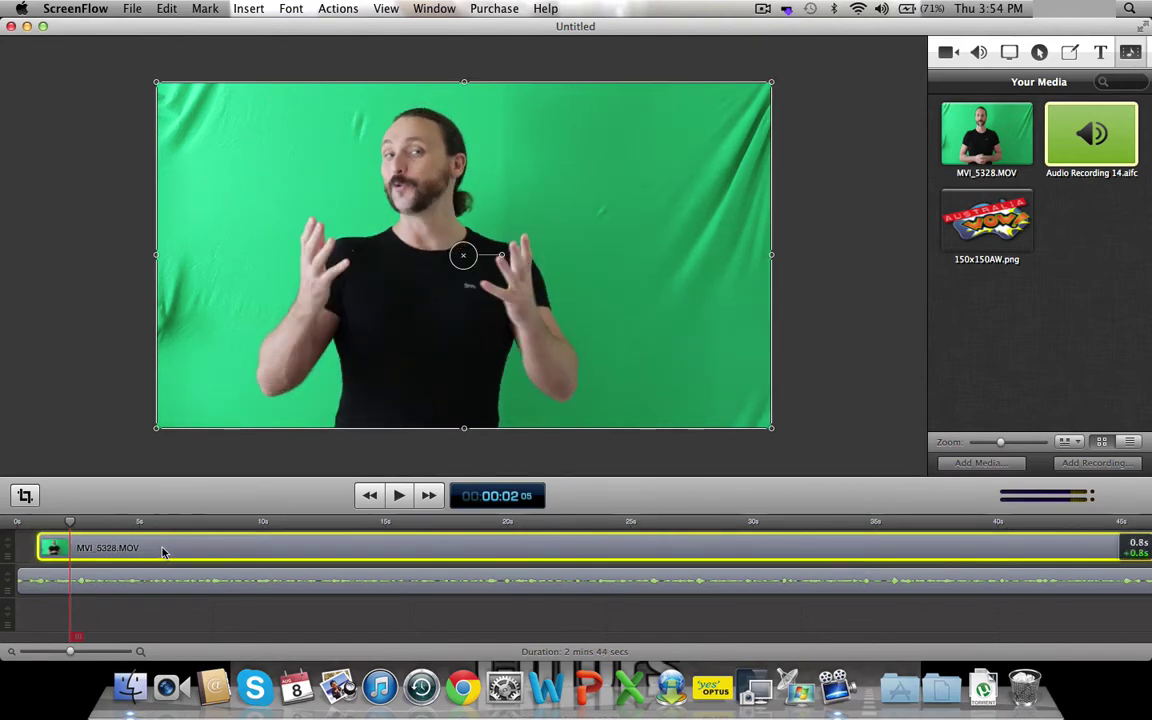
{"action": "left_click", "coordinate": [20, 519]}
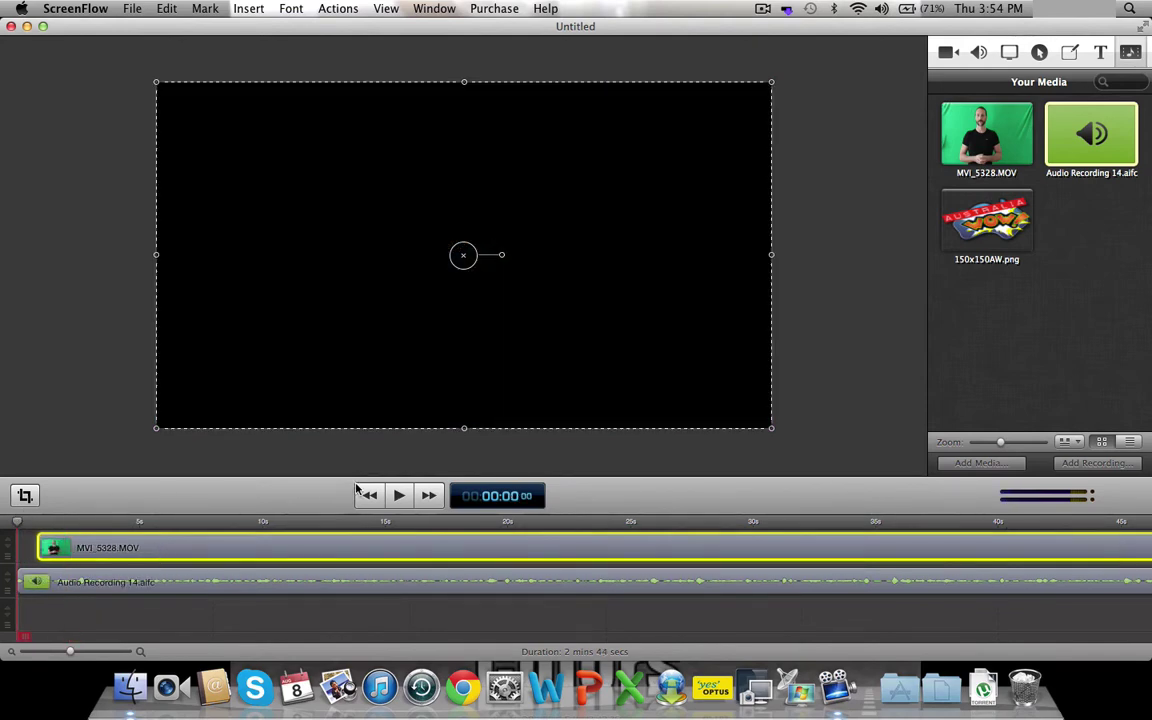
{"action": "left_click", "coordinate": [398, 495]}
{"action": "left_click", "coordinate": [398, 495]}
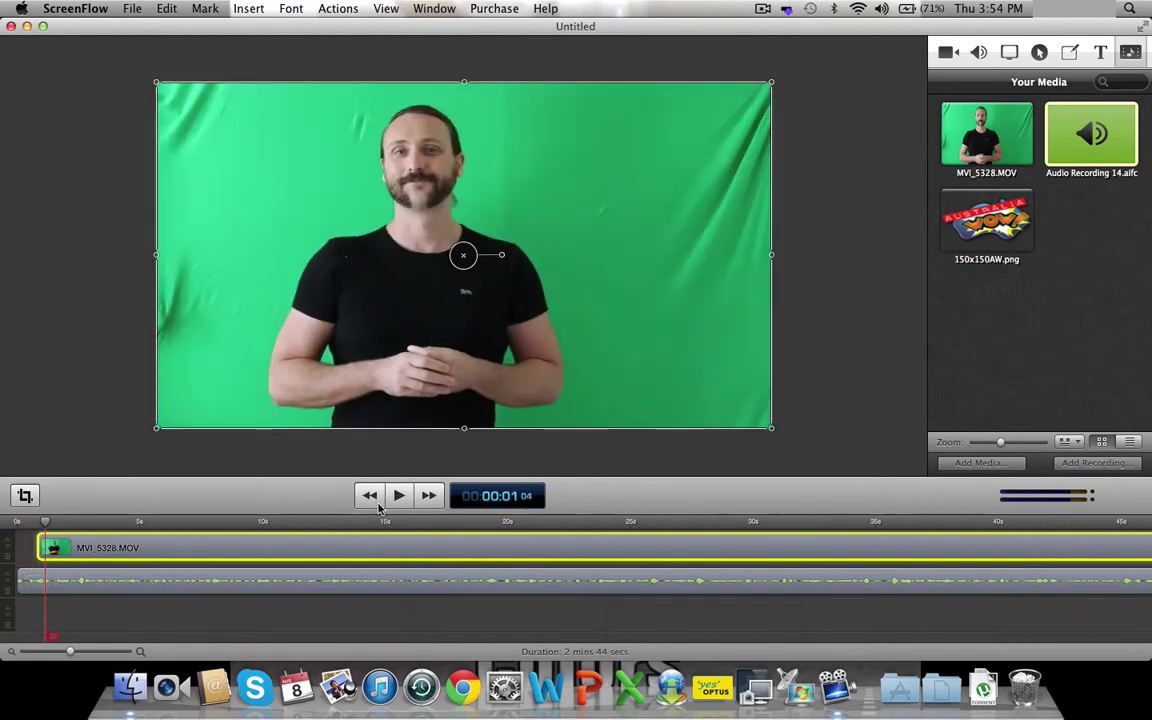
- Return the video to the timeline start and nudge the audio recording slightly later, then replay
{"action": "left_click_drag", "start_coordinate": [200, 559], "coordinate": [136, 583]}
{"action": "left_click", "coordinate": [126, 583]}
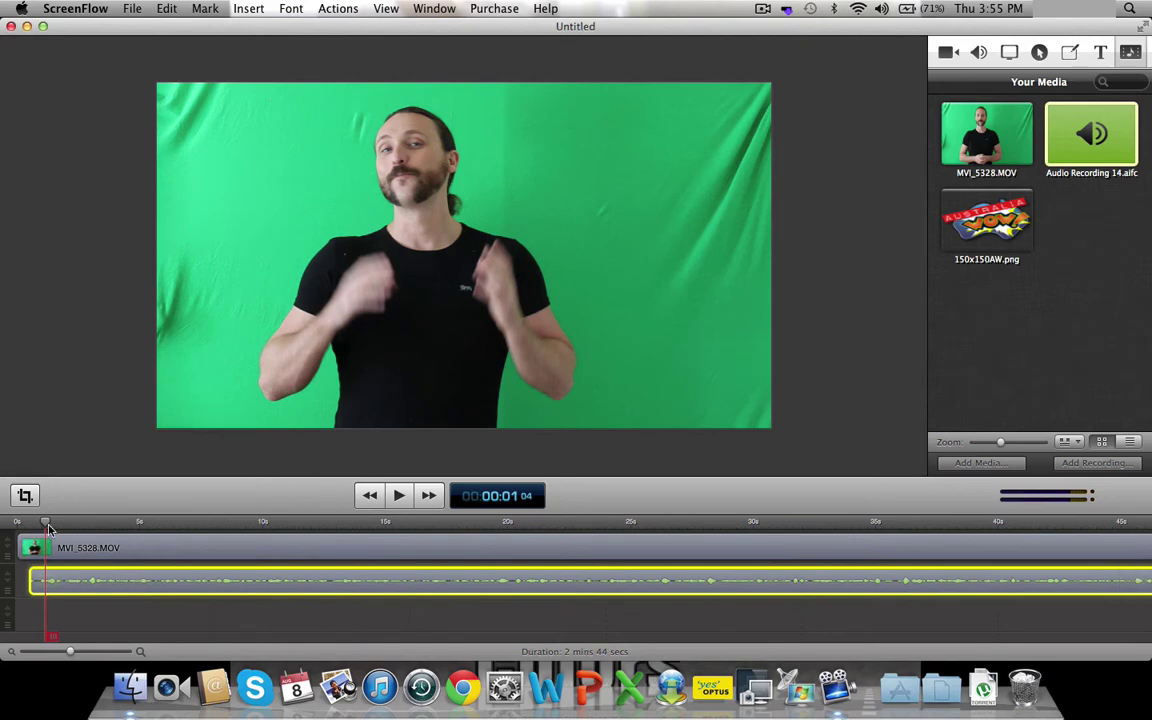
{"action": "left_click", "coordinate": [3, 525]}
{"action": "left_click", "coordinate": [398, 496]}
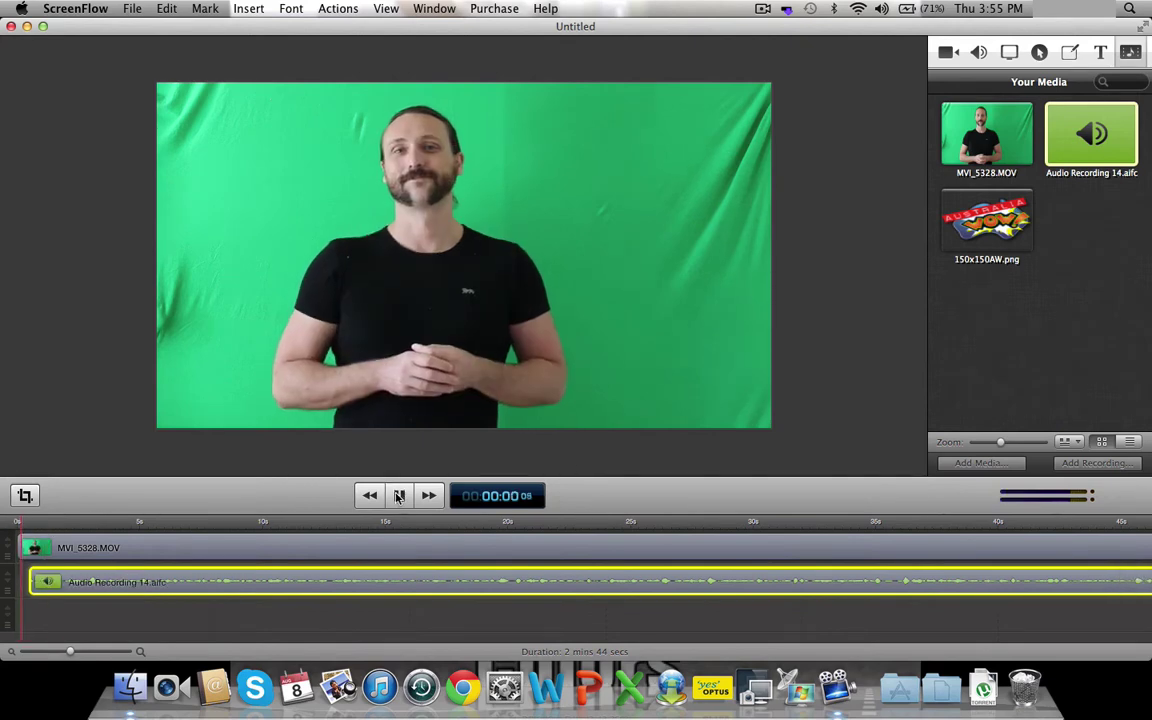
{"action": "left_click", "coordinate": [398, 496]}
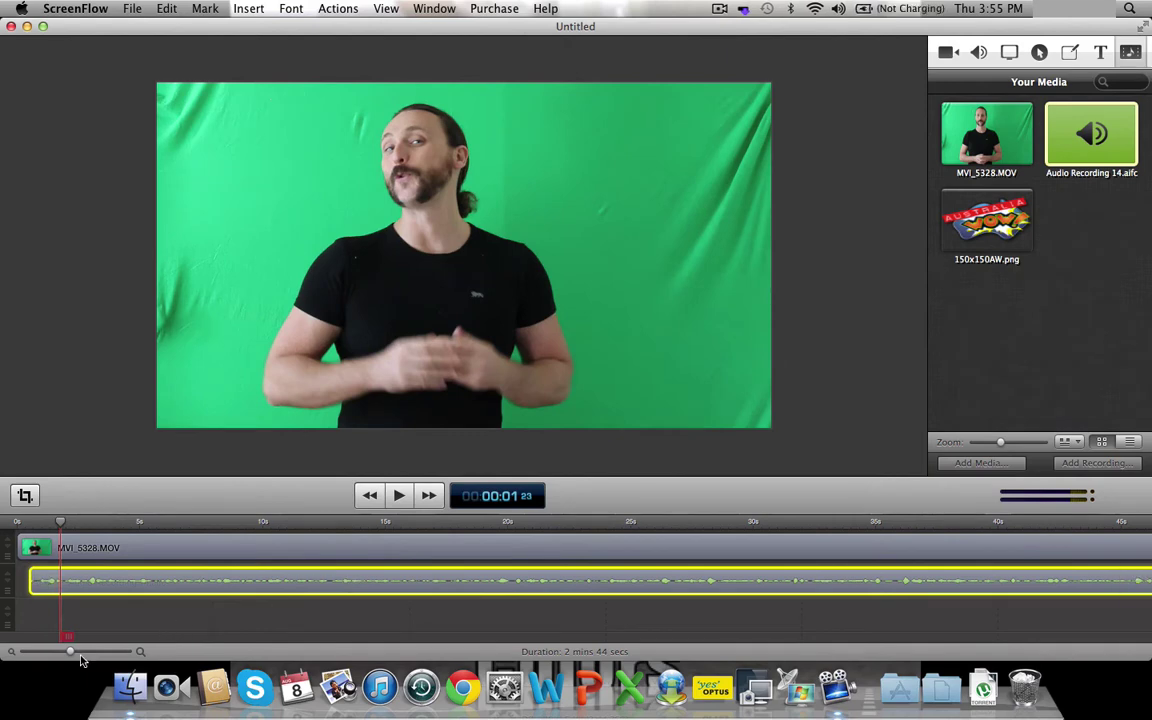
- Zoom the timeline to one-second ticks, nudge the audio slightly earlier, and replay from the start
{"action": "left_click_drag", "start_coordinate": [72, 653], "coordinate": [87, 653]}
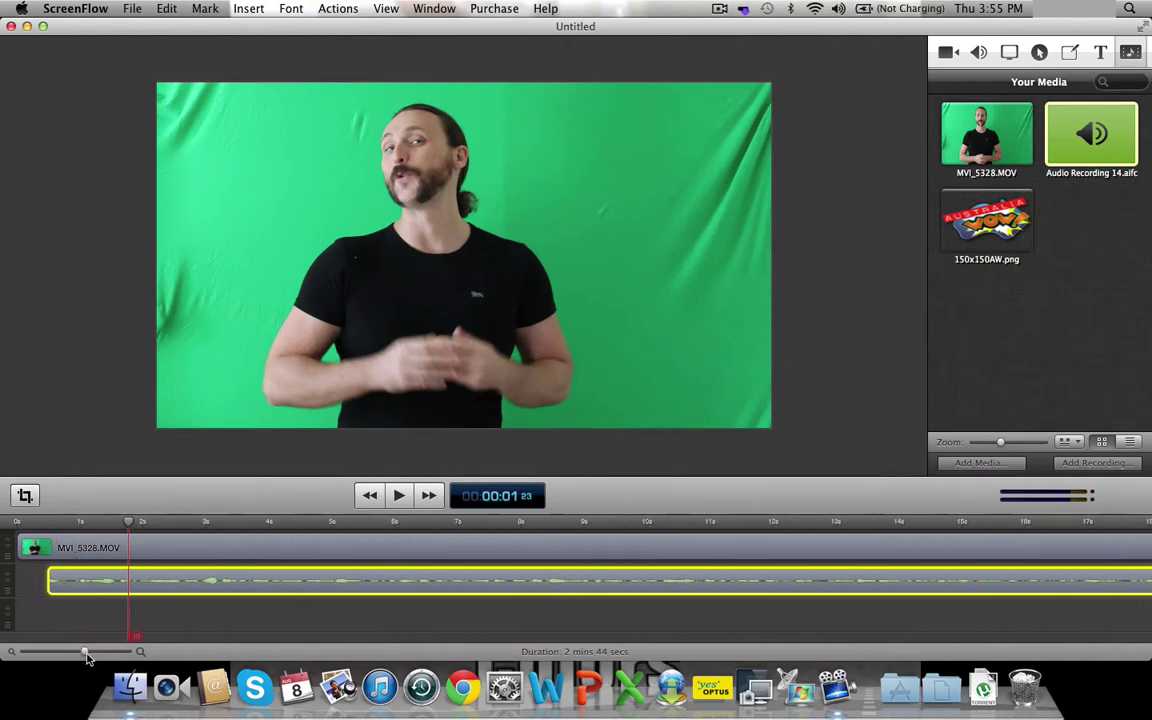
{"action": "left_click_drag", "start_coordinate": [191, 583], "coordinate": [184, 583]}
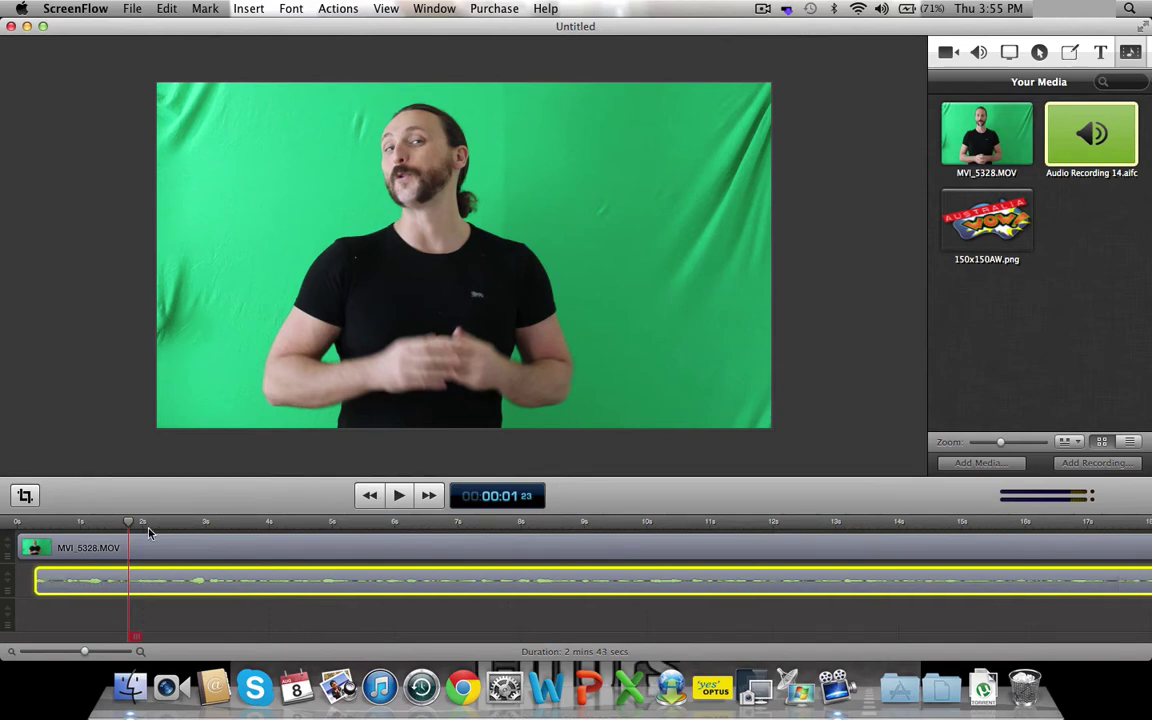
{"action": "left_click_drag", "start_coordinate": [128, 524], "coordinate": [3, 524]}
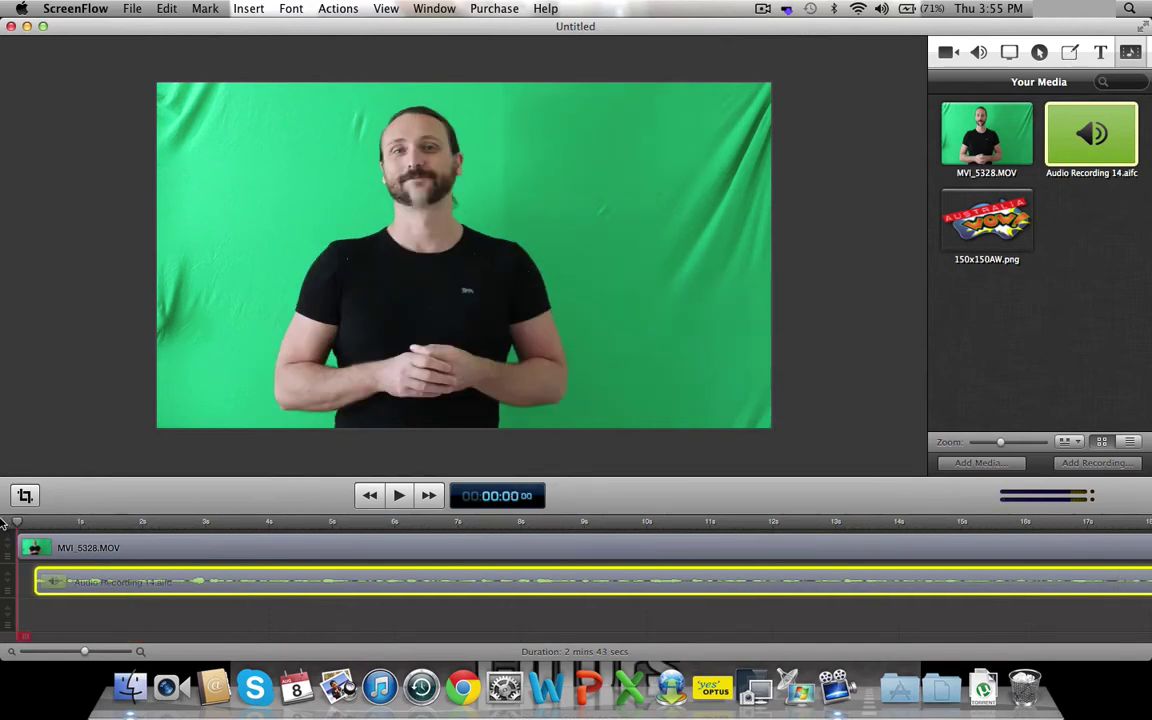
{"action": "left_click", "coordinate": [398, 496]}
{"action": "left_click", "coordinate": [398, 496]}
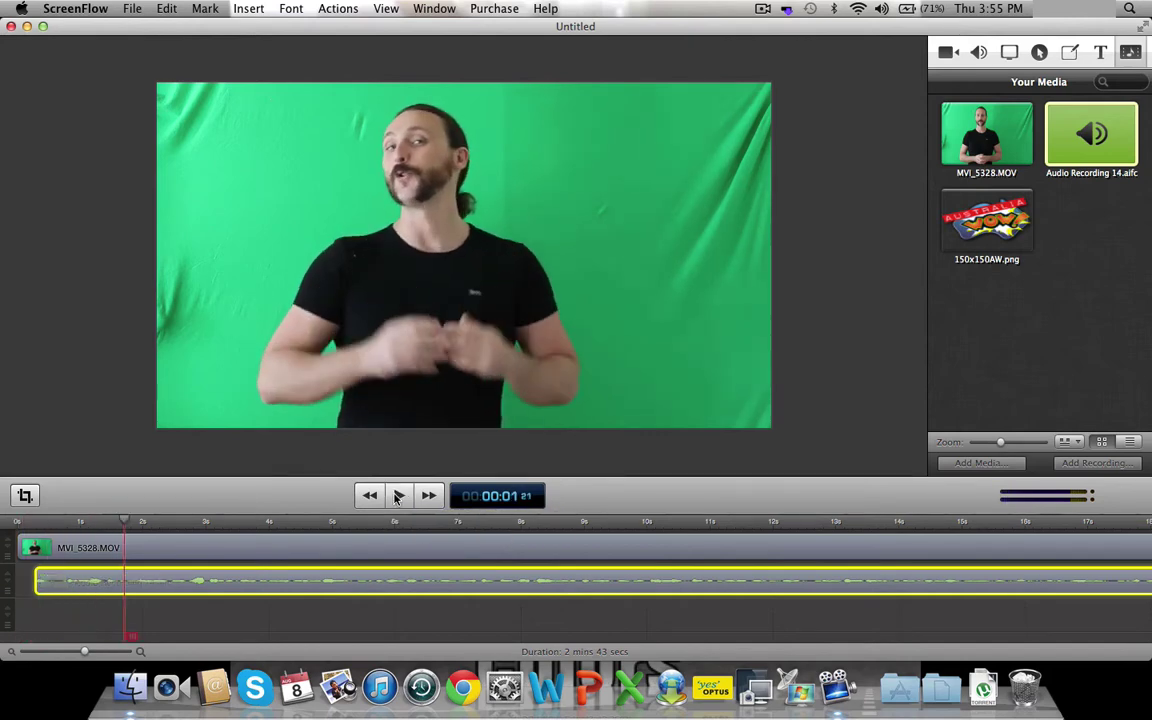
- Shift the audio recording about 0.4 s later and replay from the start to check sync
{"action": "left_click_drag", "start_coordinate": [125, 527], "coordinate": [76, 527]}
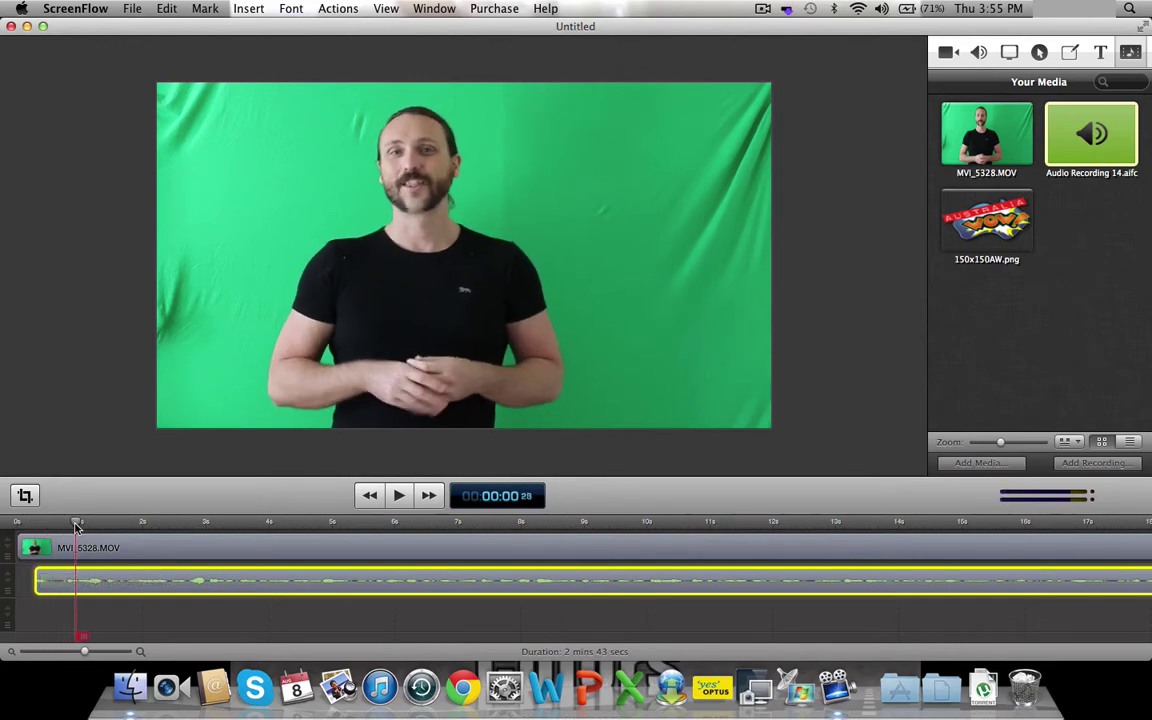
{"action": "left_click_drag", "start_coordinate": [96, 581], "coordinate": [145, 582]}
{"action": "left_click", "coordinate": [363, 496]}
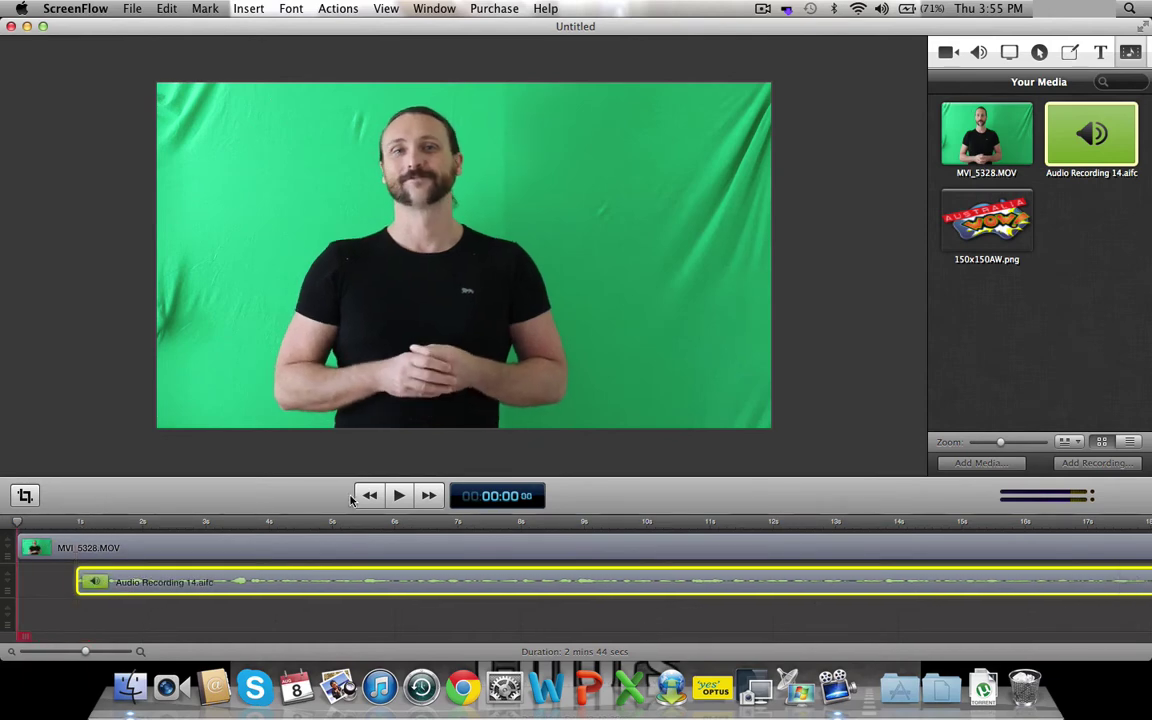
{"action": "left_click", "coordinate": [400, 496]}
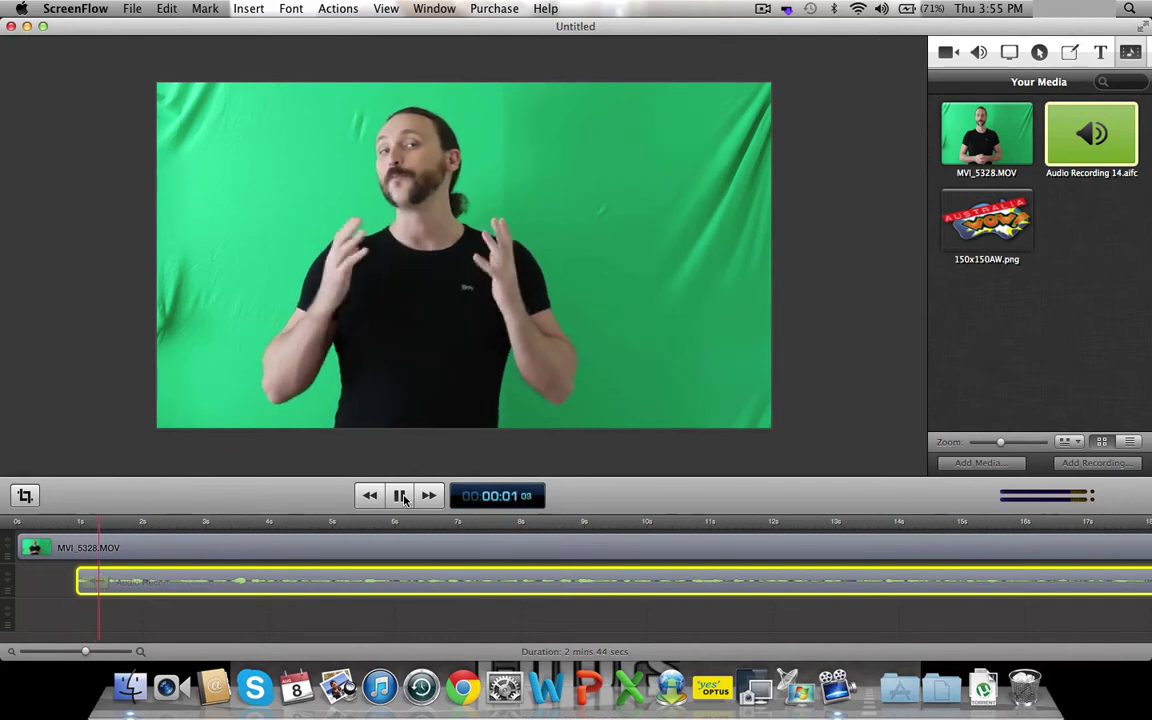
{"action": "left_click", "coordinate": [400, 496]}
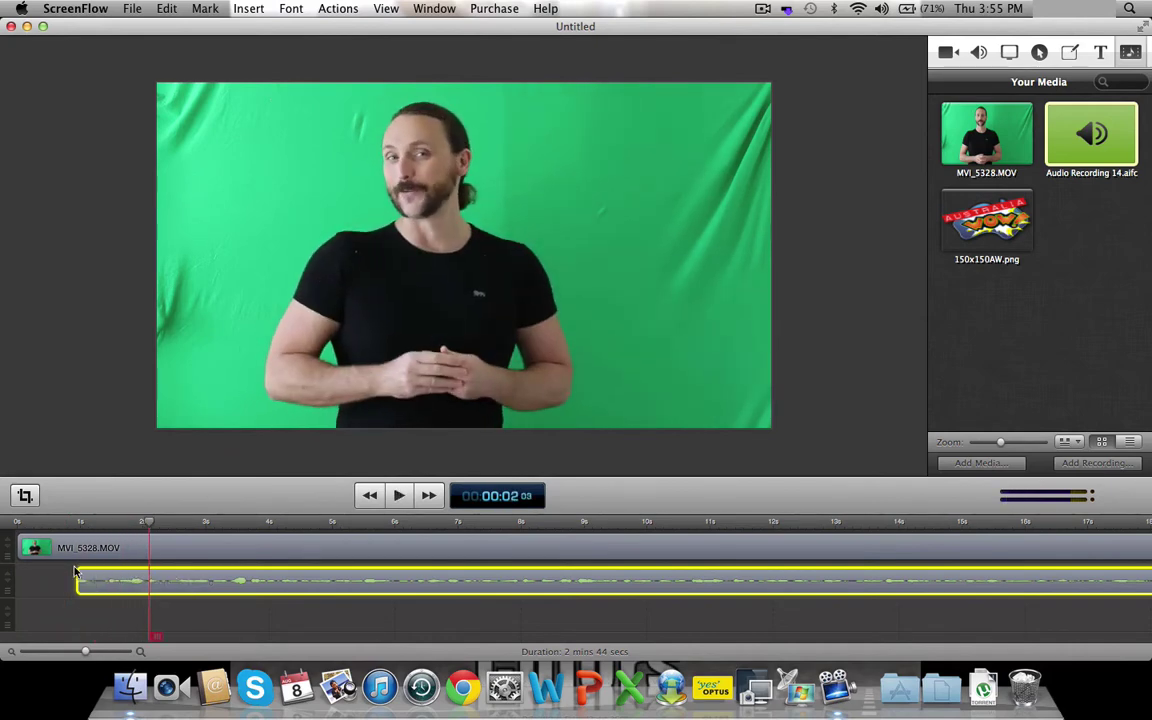
- Slide the audio recording back to the timeline start and replay to compare sync
{"action": "left_click_drag", "start_coordinate": [80, 578], "coordinate": [58, 575]}
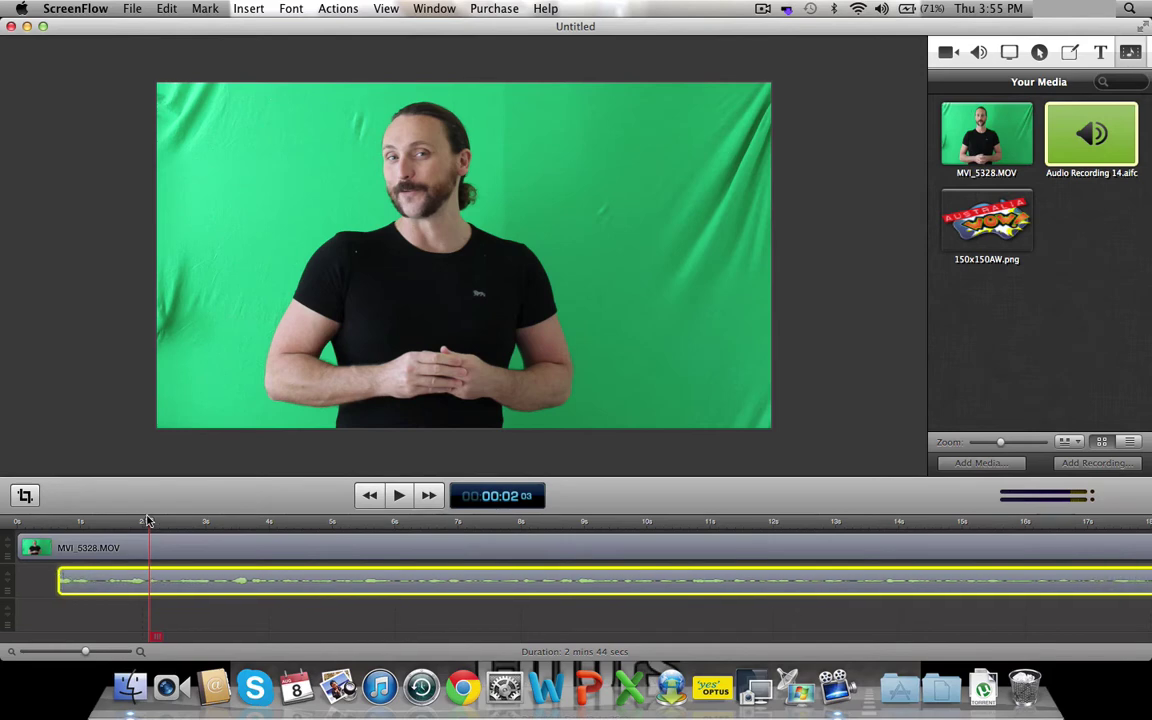
{"action": "left_click_drag", "start_coordinate": [148, 522], "coordinate": [95, 522]}
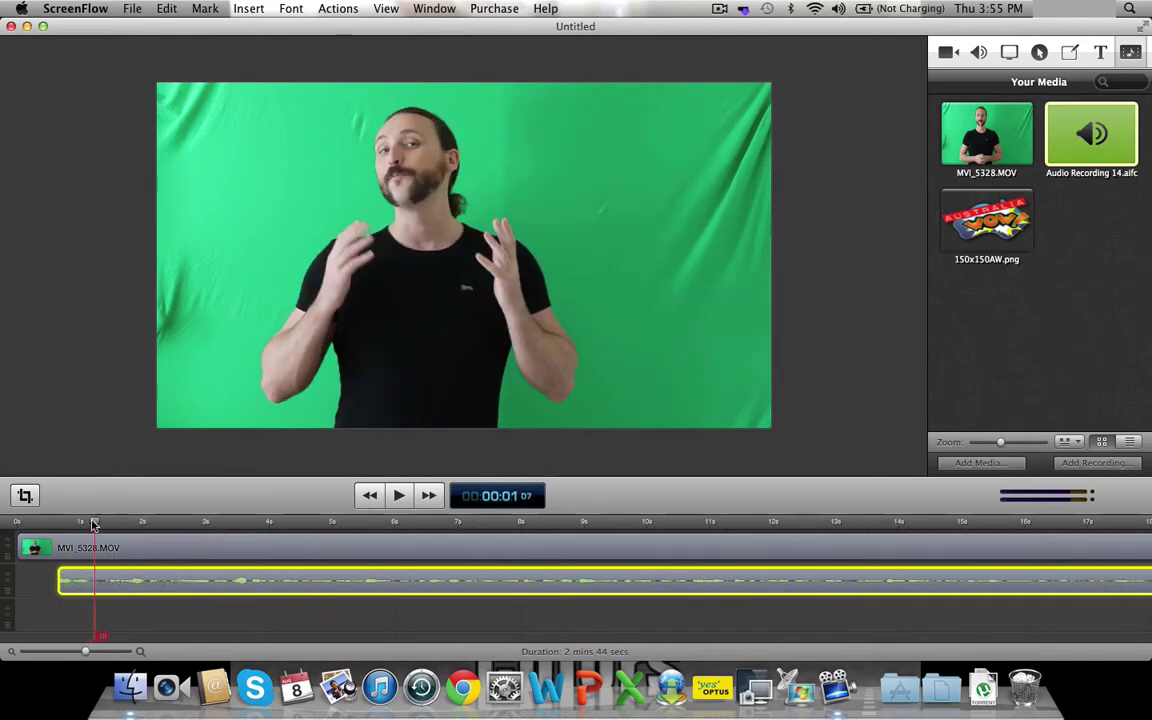
{"action": "left_click_drag", "start_coordinate": [59, 572], "coordinate": [17, 572]}
{"action": "left_click", "coordinate": [15, 522]}
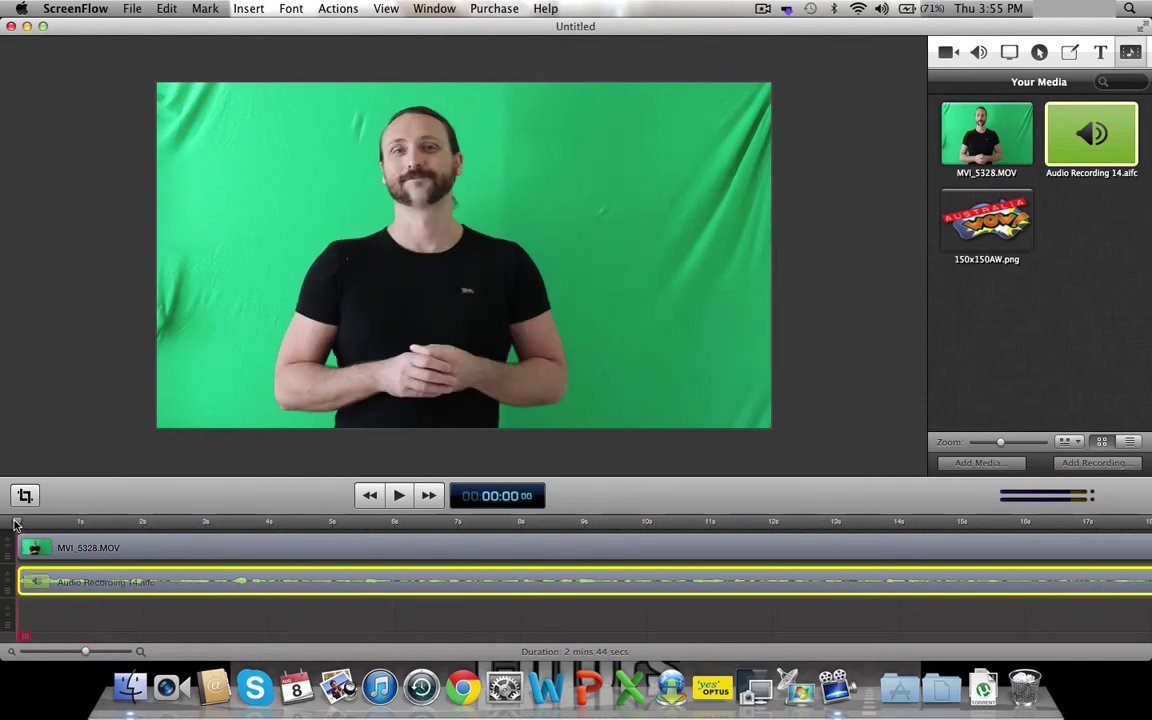
{"action": "left_click", "coordinate": [398, 495]}
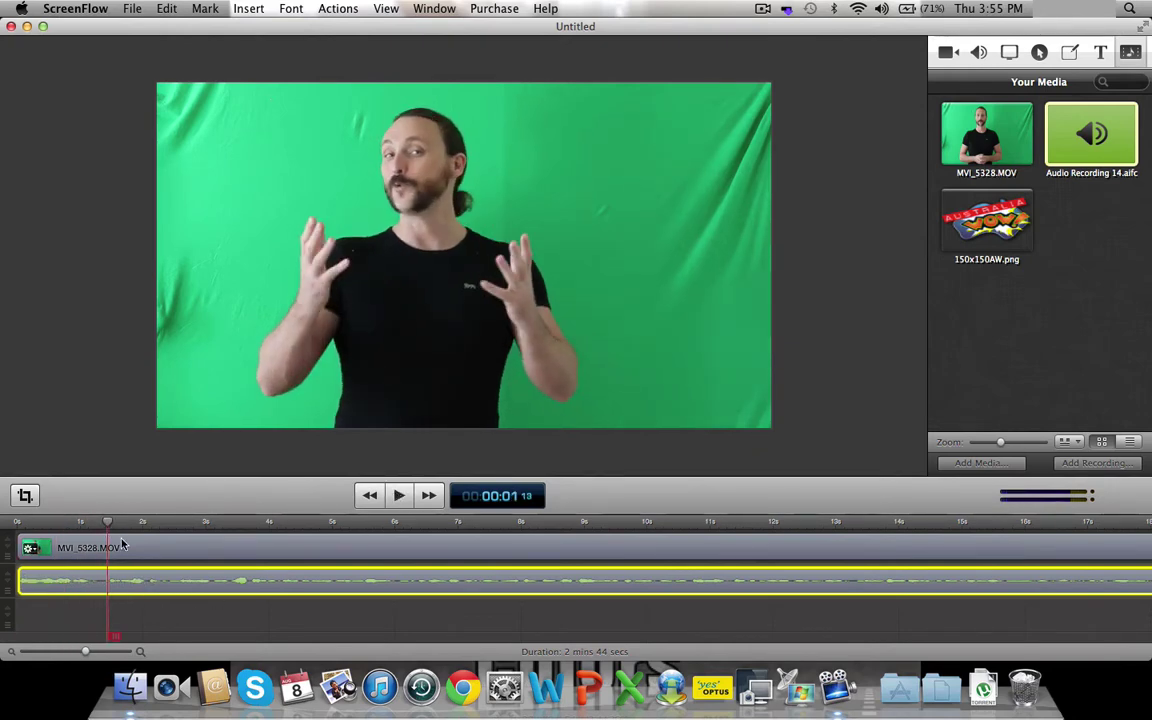
- Shift the audio recording about half a second later and replay from the start
{"action": "left_click_drag", "start_coordinate": [108, 525], "coordinate": [83, 521]}
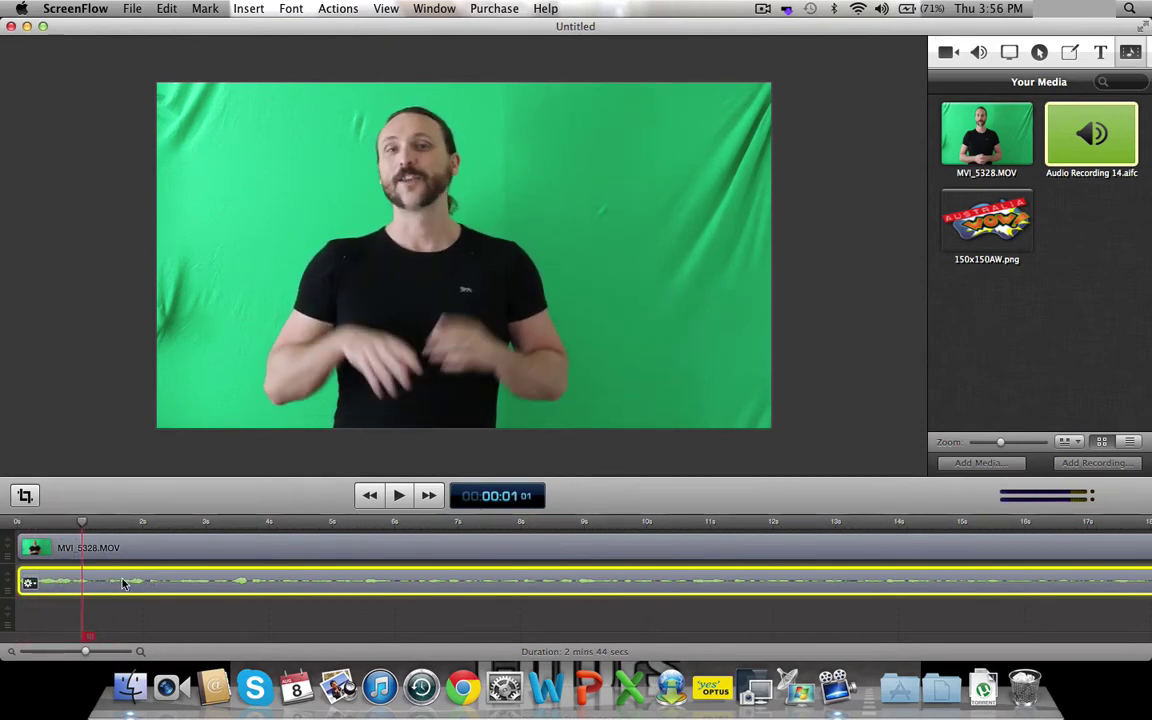
{"action": "left_click_drag", "start_coordinate": [126, 581], "coordinate": [174, 586]}
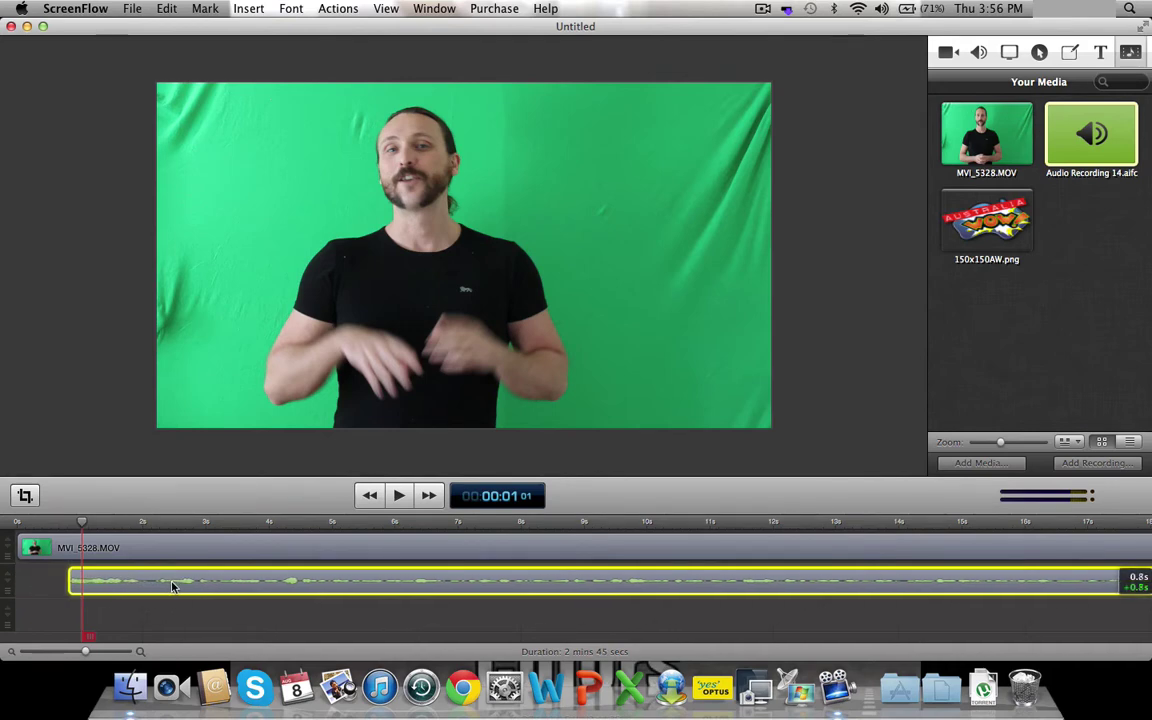
{"action": "left_click", "coordinate": [52, 521]}
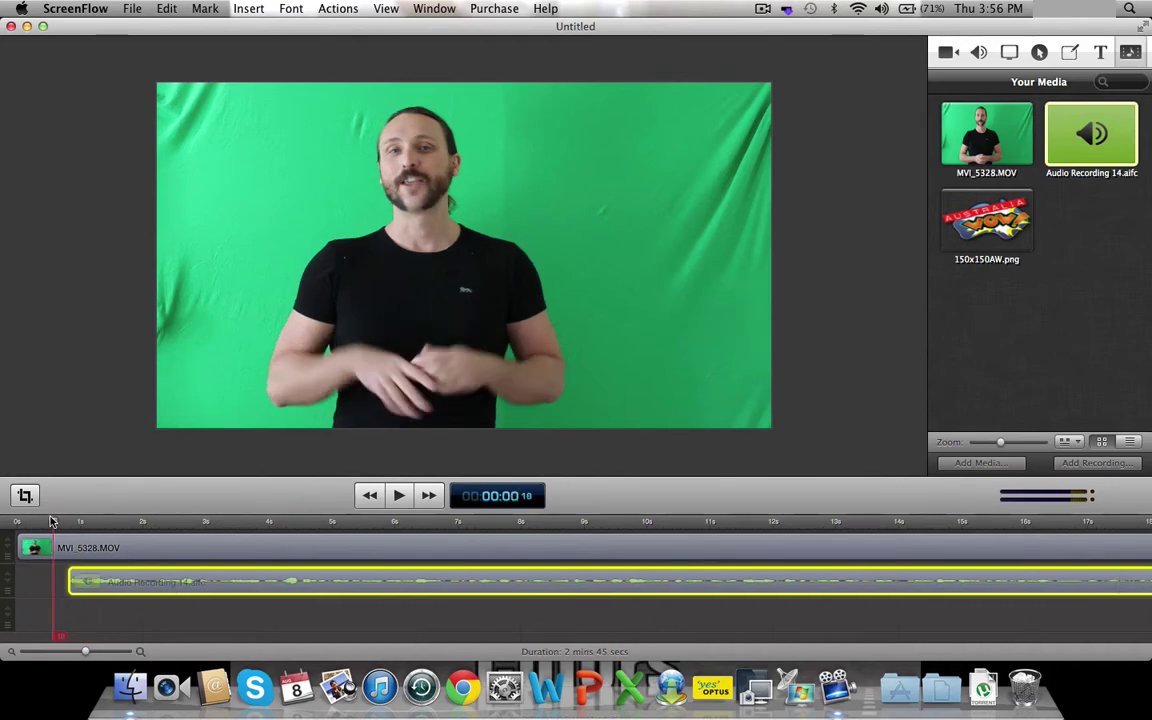
{"action": "left_click", "coordinate": [399, 495]}
{"action": "left_click", "coordinate": [399, 495]}
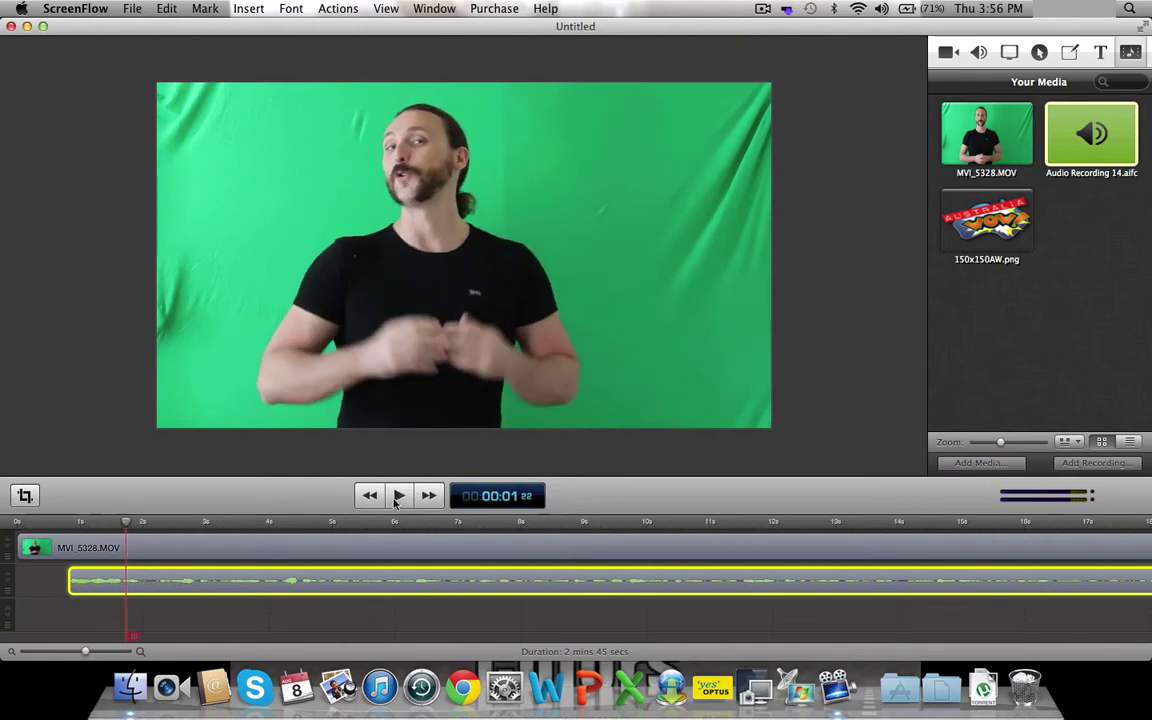
- Nudge the audio recording slightly earlier twice, replaying the opening after each nudge
{"action": "left_click_drag", "start_coordinate": [361, 590], "coordinate": [351, 590]}
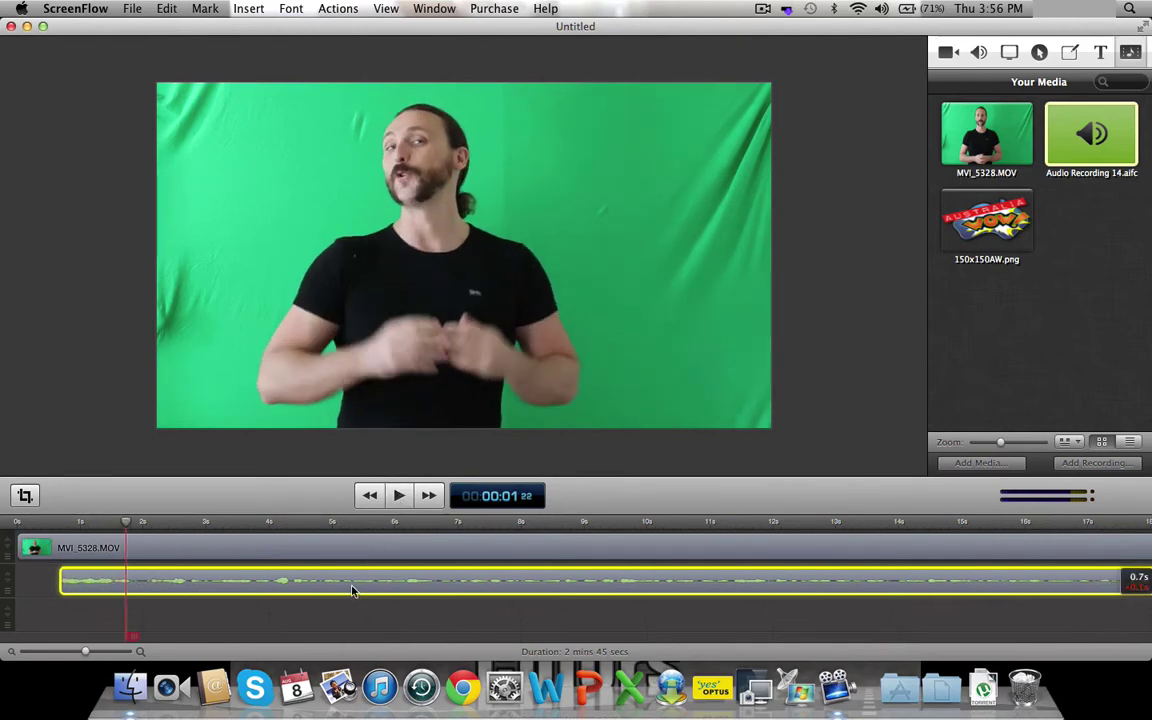
{"action": "left_click", "coordinate": [58, 528]}
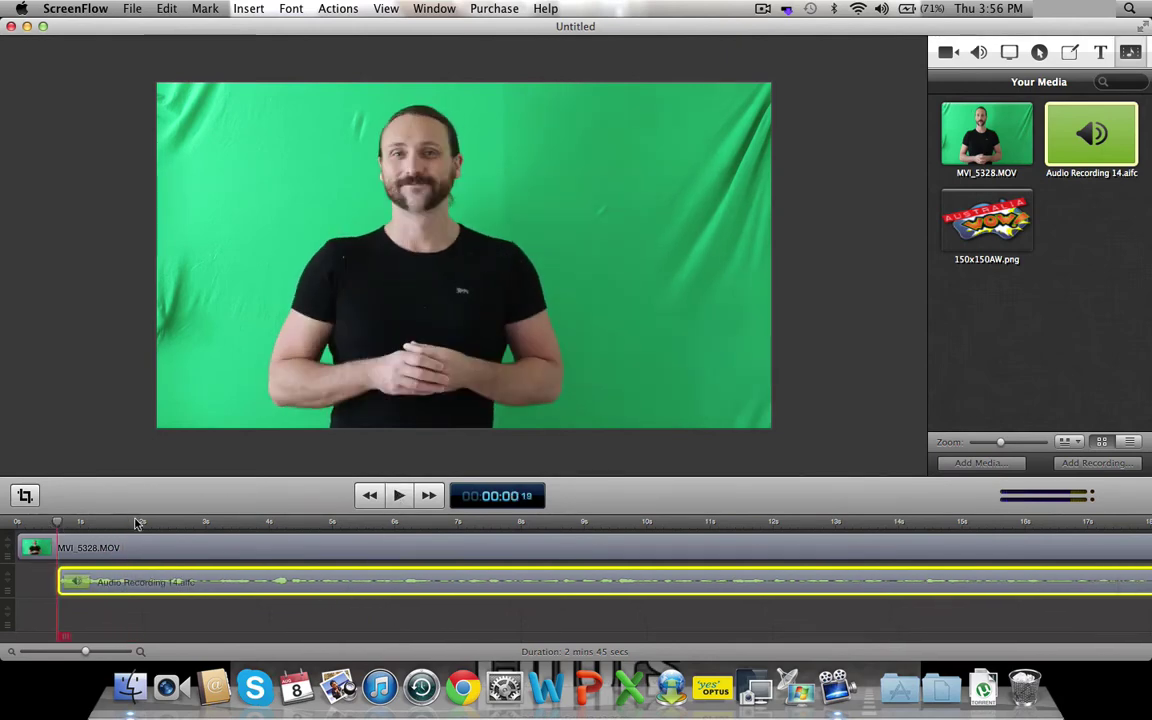
{"action": "left_click", "coordinate": [399, 495]}
{"action": "left_click", "coordinate": [399, 495]}
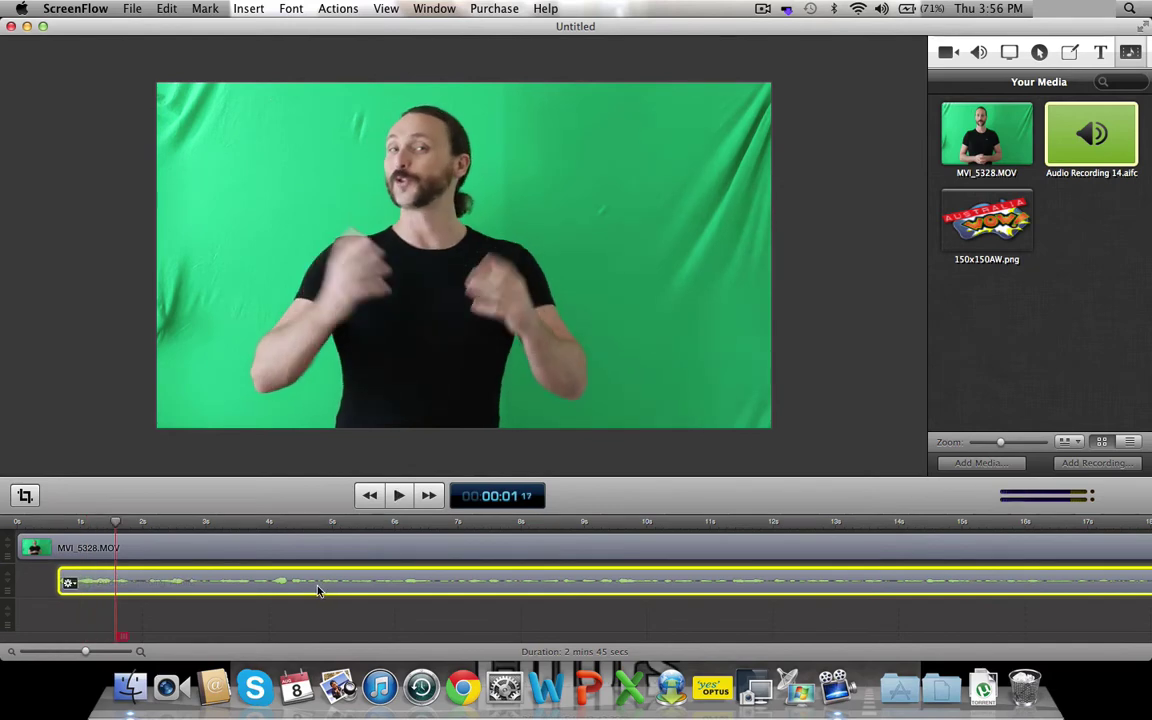
{"action": "left_click_drag", "start_coordinate": [317, 590], "coordinate": [308, 590]}
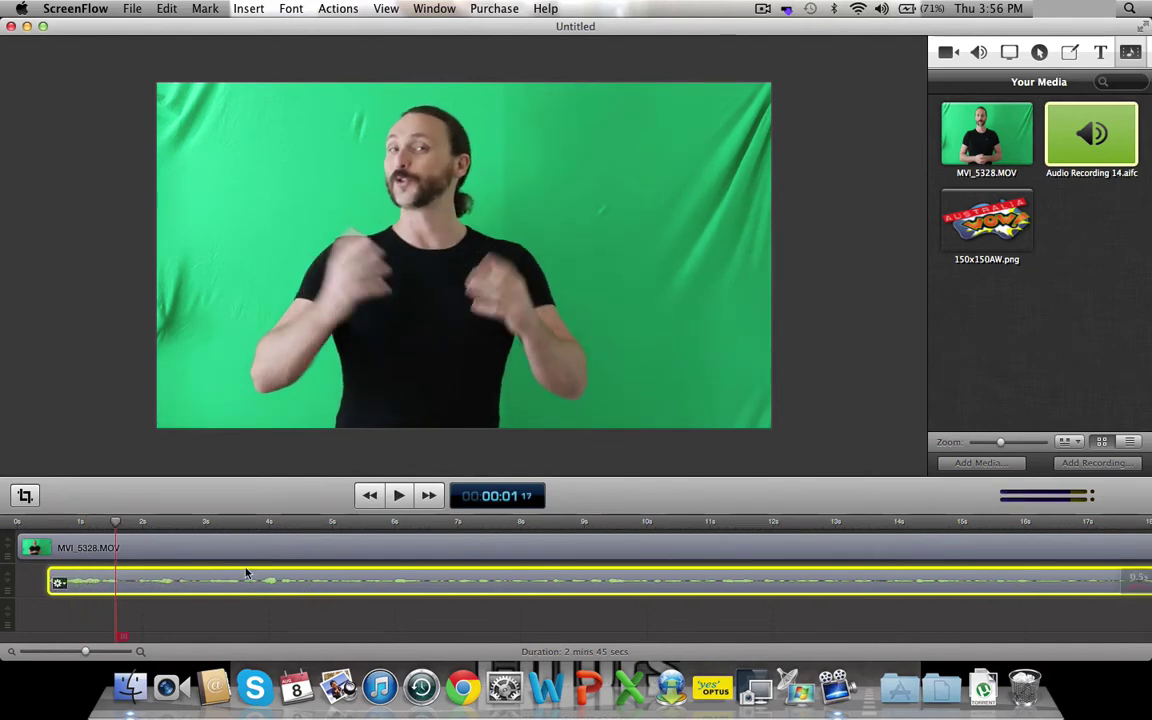
{"action": "left_click", "coordinate": [33, 521]}
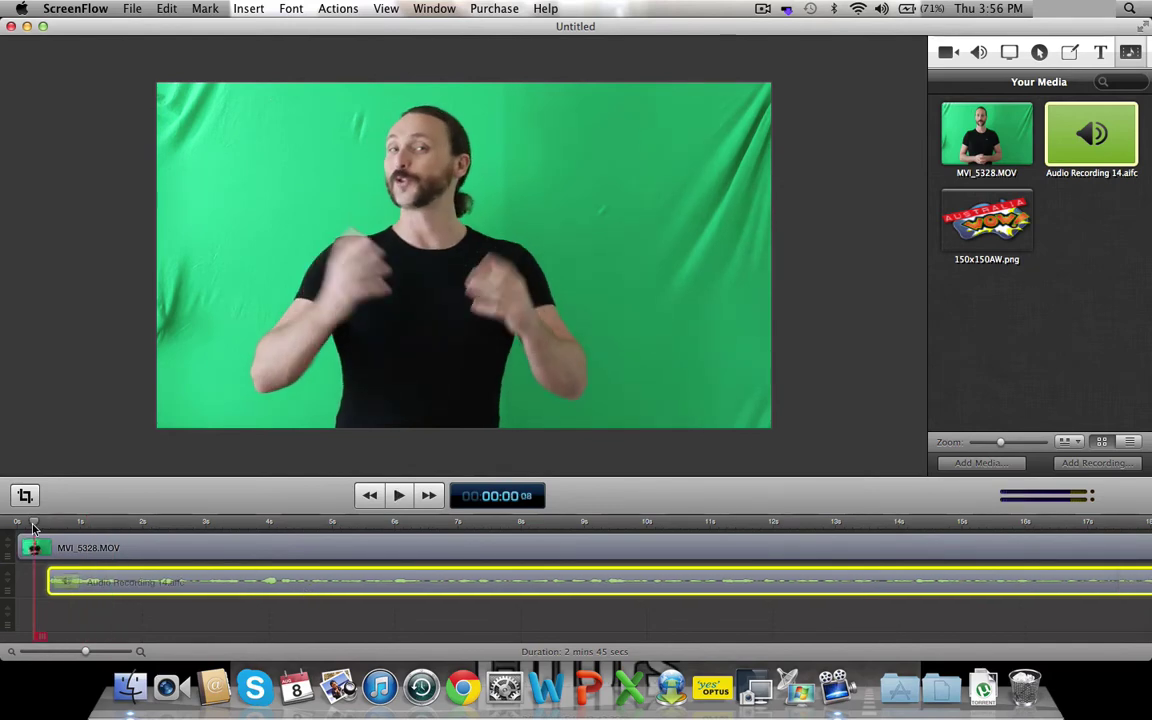
{"action": "left_click", "coordinate": [399, 495]}
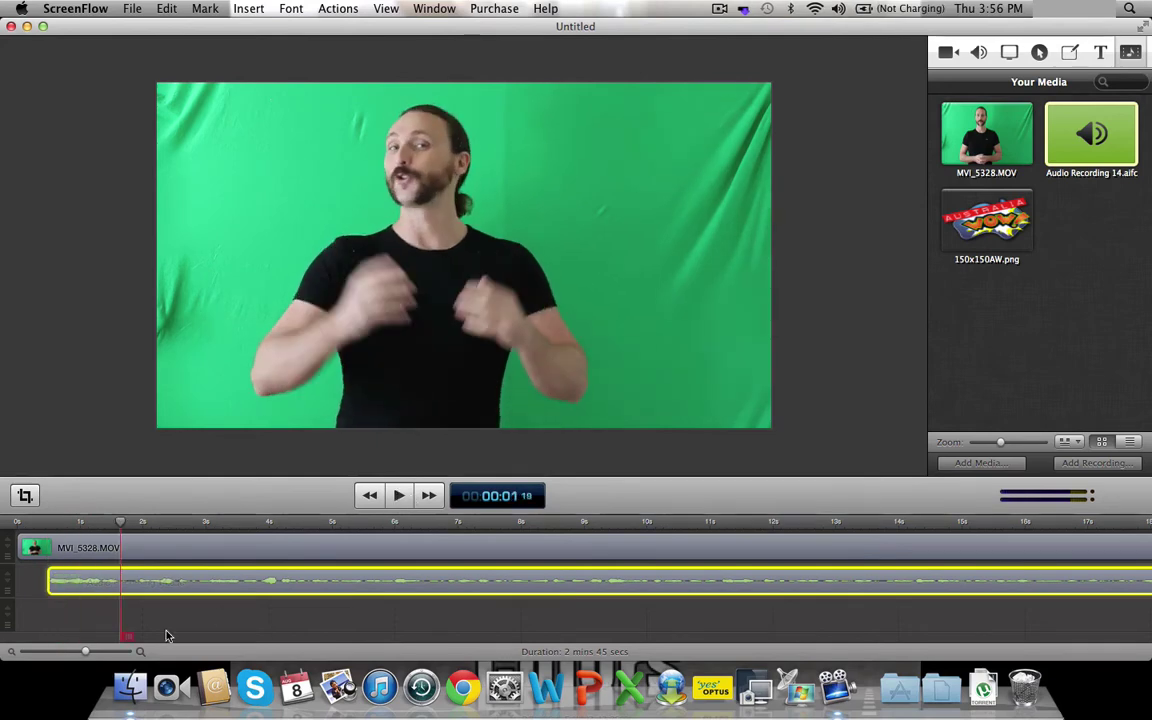
- Zoom the timeline further, place the playhead near 0.9 s, and nudge the audio to match
{"action": "key", "text": "super+equal"}
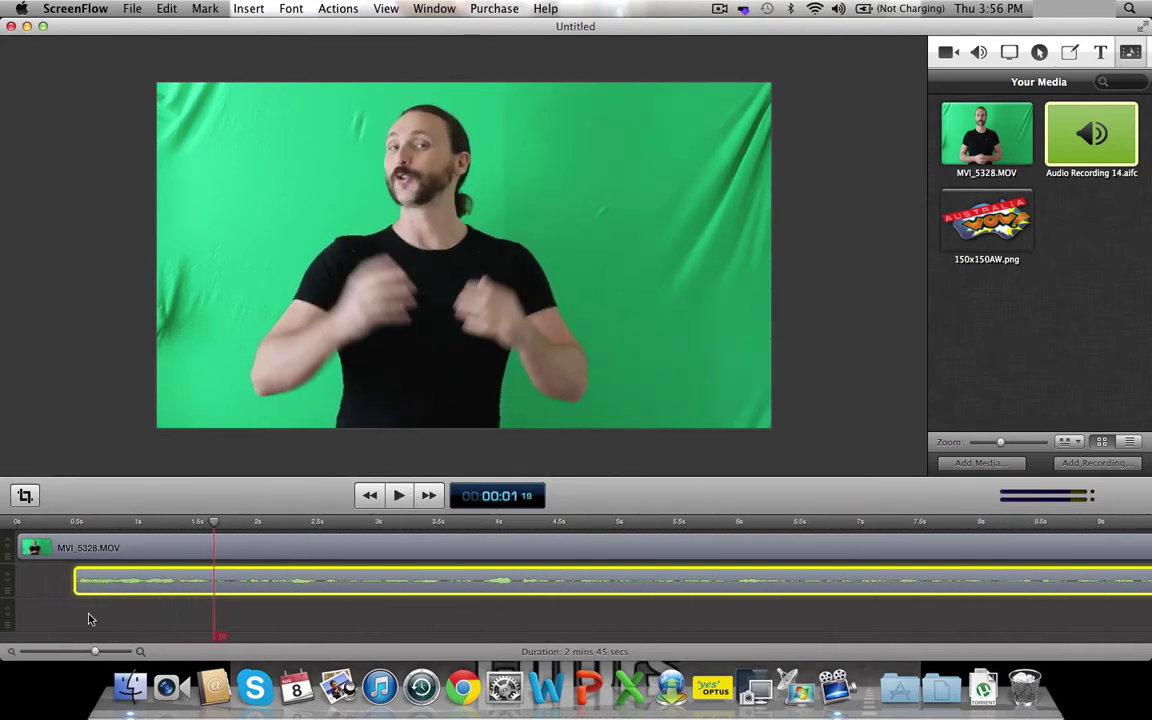
{"action": "left_click", "coordinate": [57, 523]}
{"action": "left_click_drag", "start_coordinate": [57, 523], "coordinate": [165, 548]}
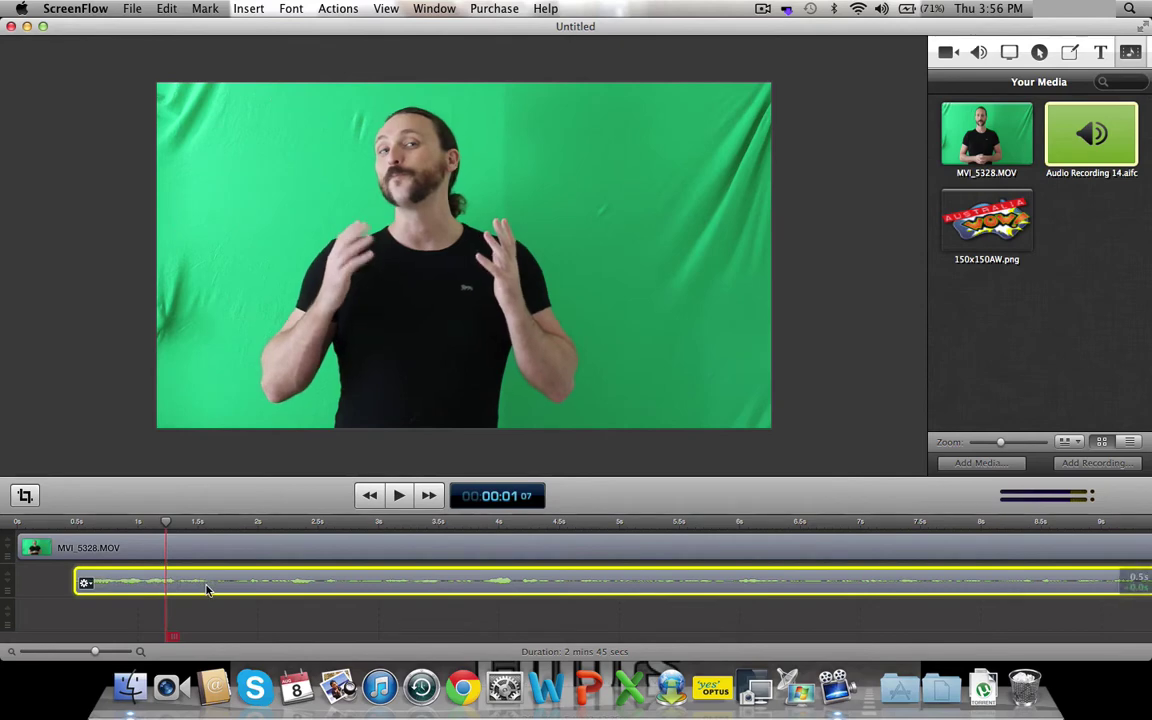
{"action": "left_click_drag", "start_coordinate": [207, 588], "coordinate": [284, 584]}
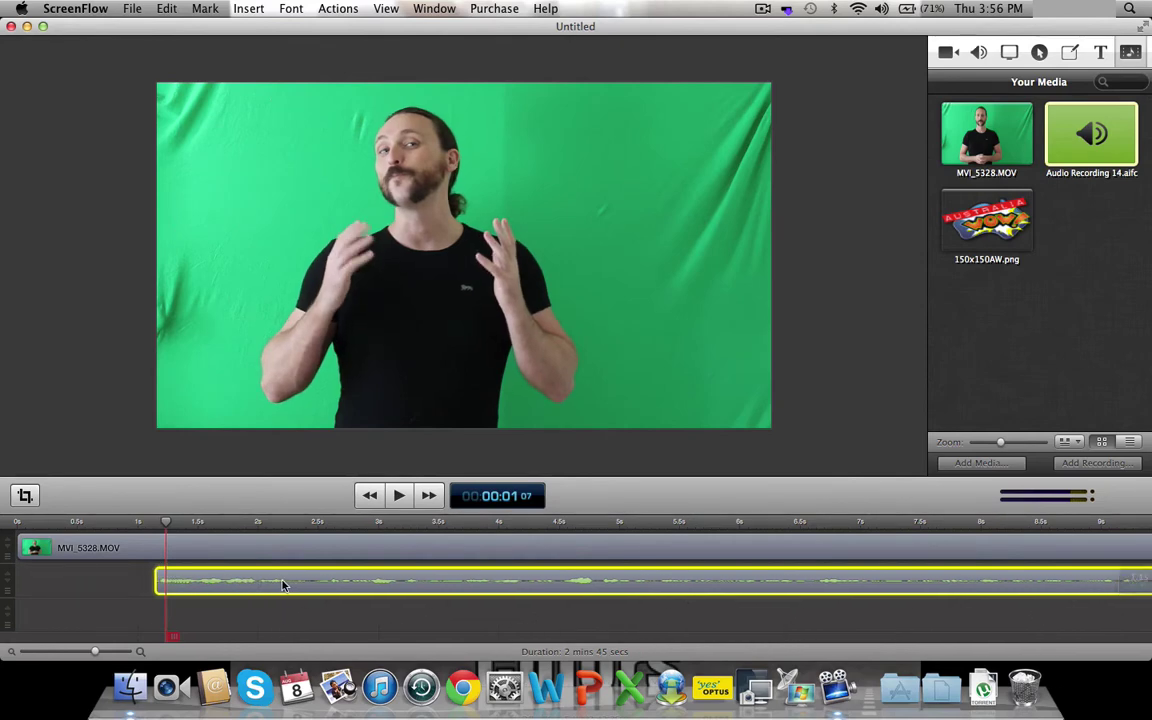
{"action": "left_click", "coordinate": [100, 522]}
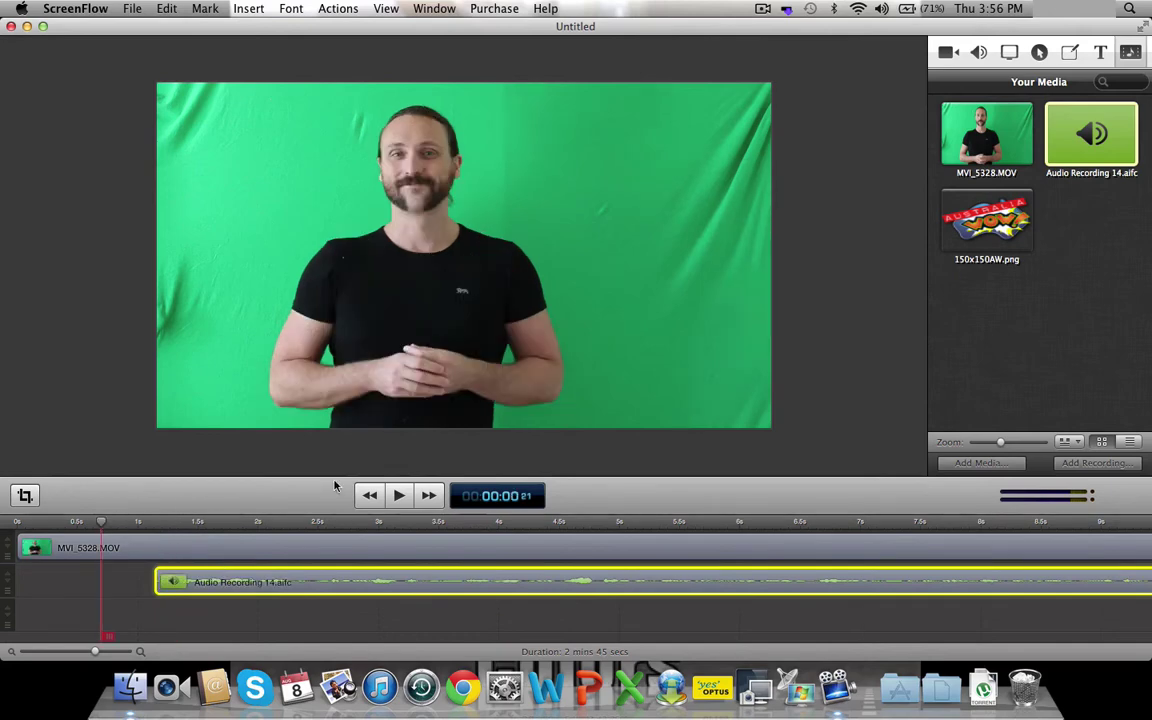
{"action": "left_click", "coordinate": [398, 495]}
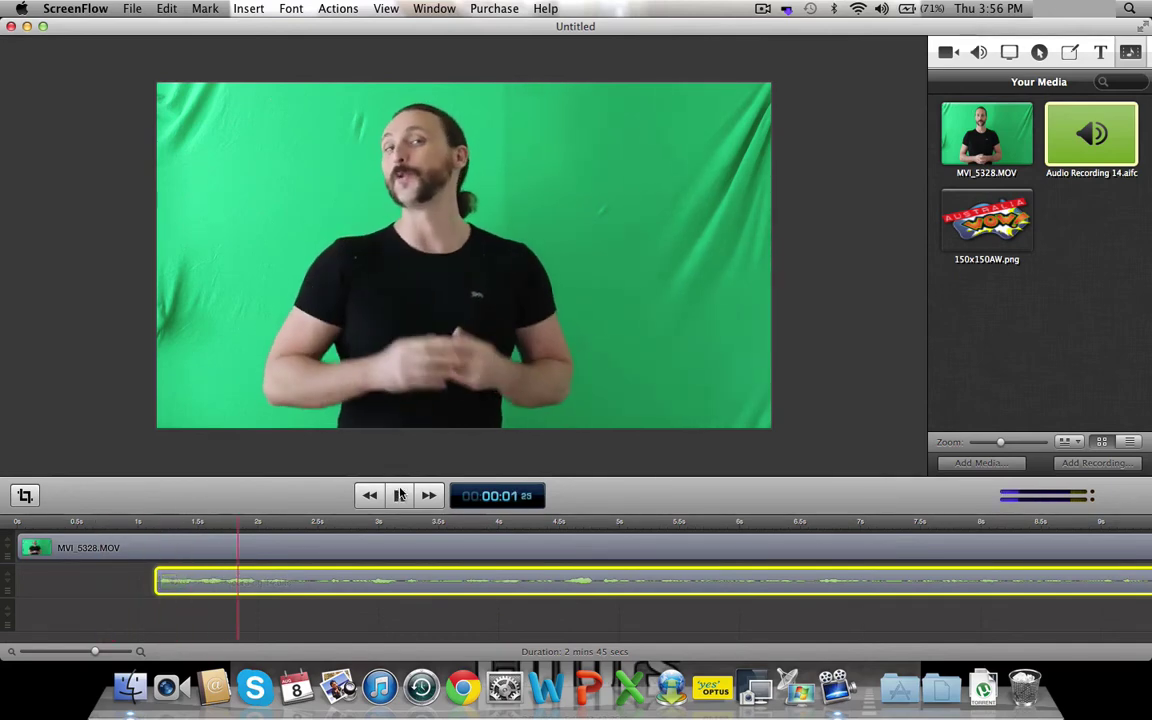
{"action": "left_click", "coordinate": [400, 494]}
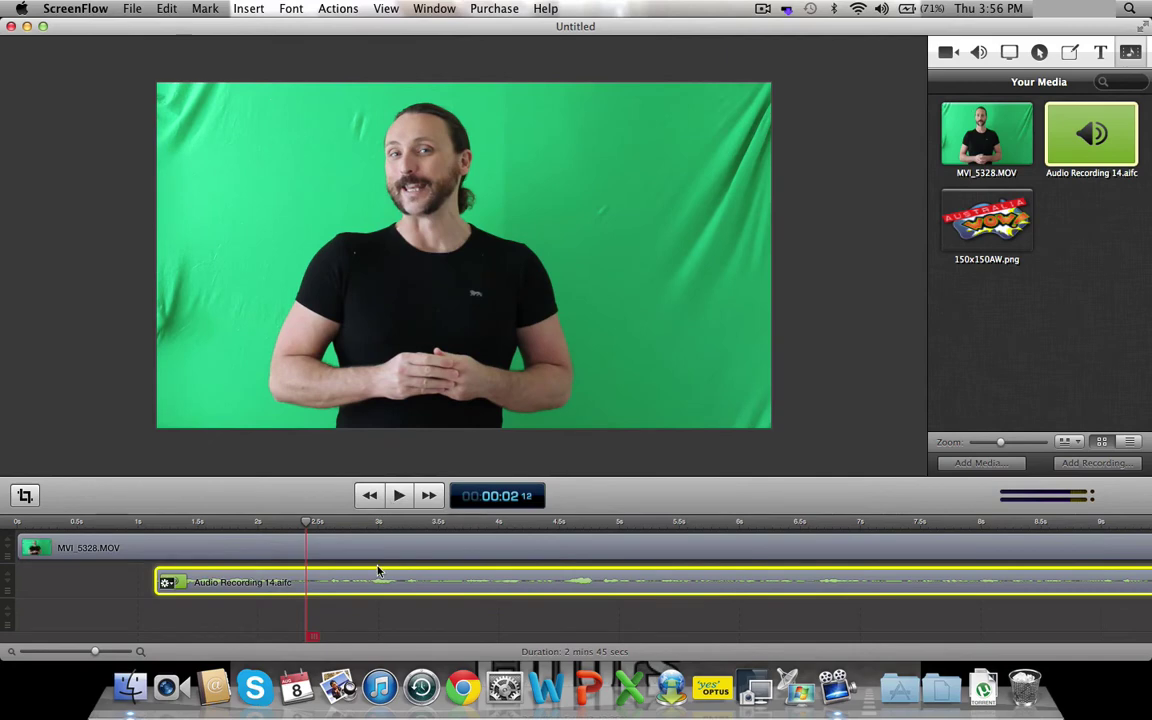
- Slide the audio clip a little earlier twice, replaying from about 1 second each time
{"action": "left_click_drag", "start_coordinate": [375, 577], "coordinate": [363, 577]}
{"action": "left_click", "coordinate": [131, 515]}
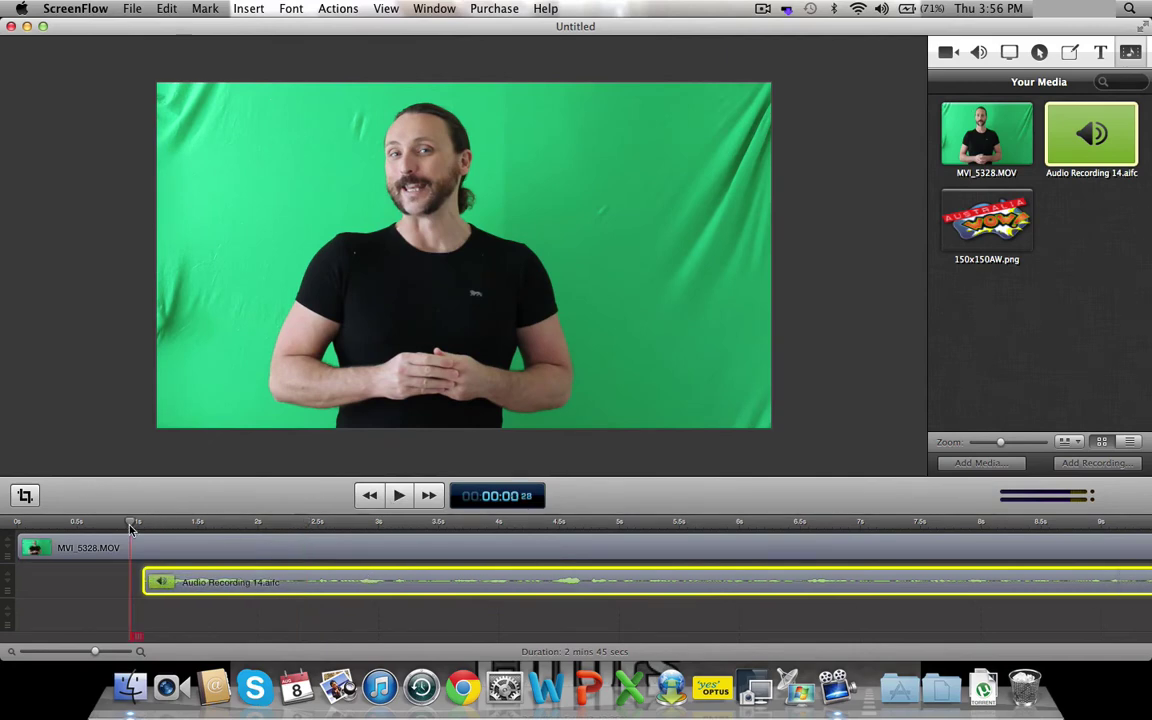
{"action": "left_click", "coordinate": [399, 497]}
{"action": "left_click", "coordinate": [399, 497]}
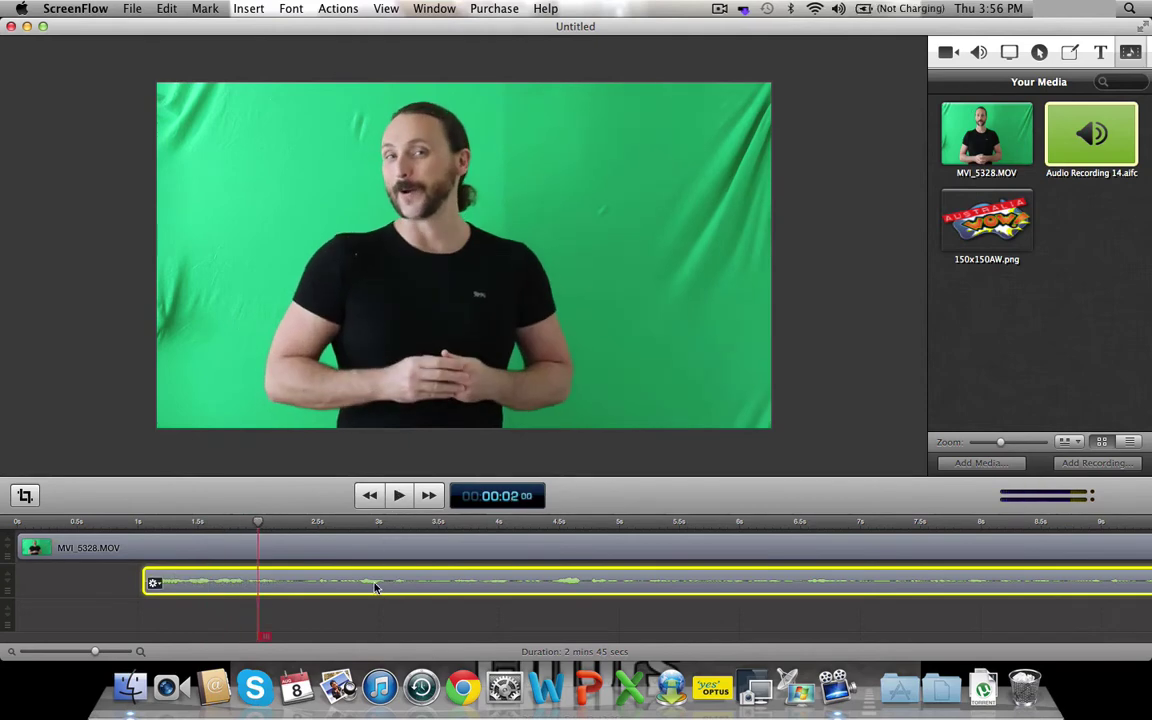
{"action": "left_click_drag", "start_coordinate": [368, 586], "coordinate": [363, 589]}
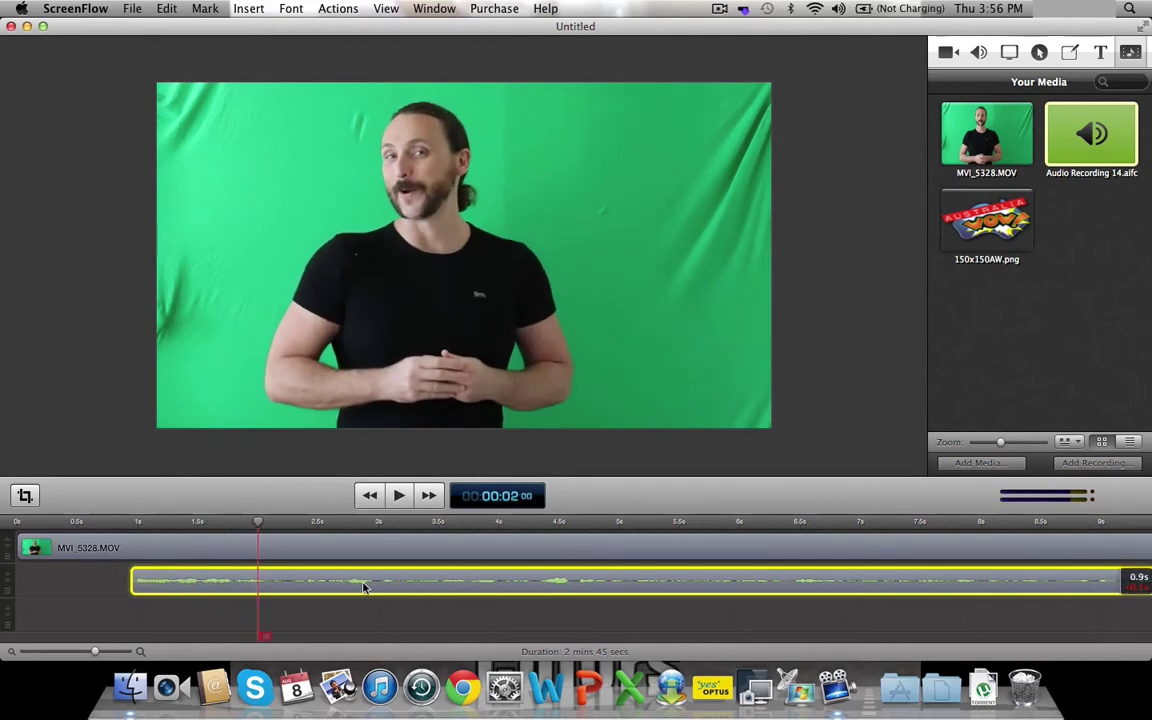
{"action": "left_click", "coordinate": [121, 521]}
{"action": "left_click", "coordinate": [399, 496]}
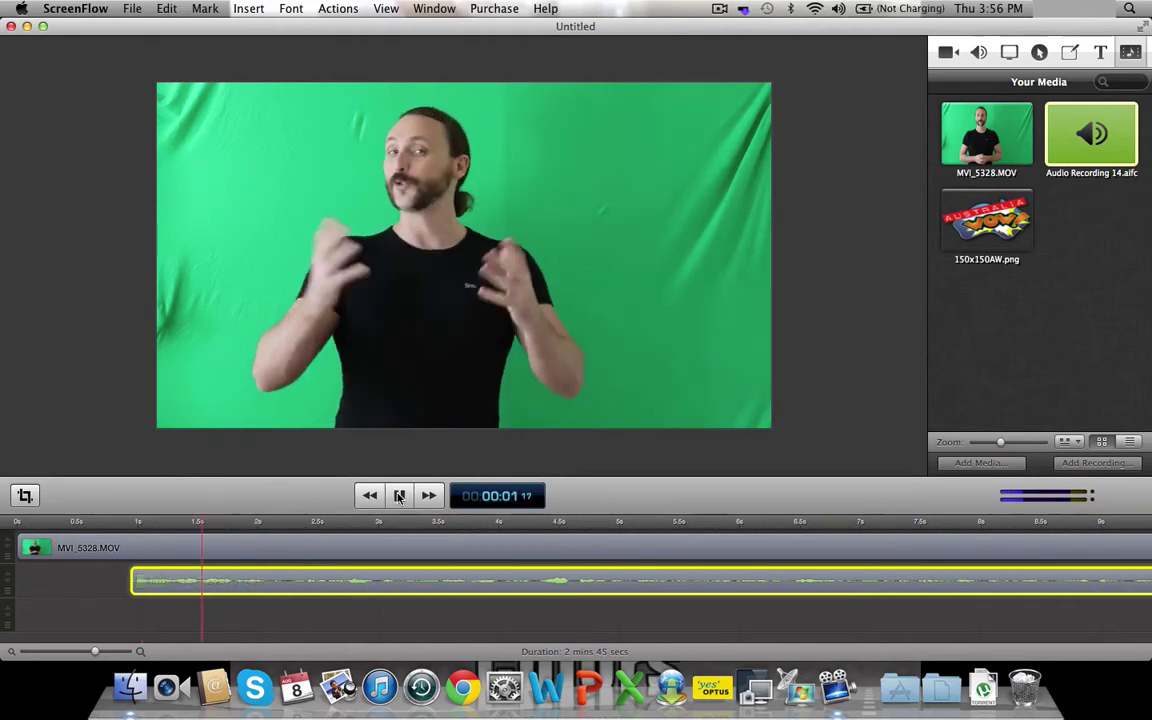
- Try the audio a bit earlier, undo it, recheck from 0.7 s, and zoom in further
{"action": "left_click_drag", "start_coordinate": [361, 585], "coordinate": [348, 584]}
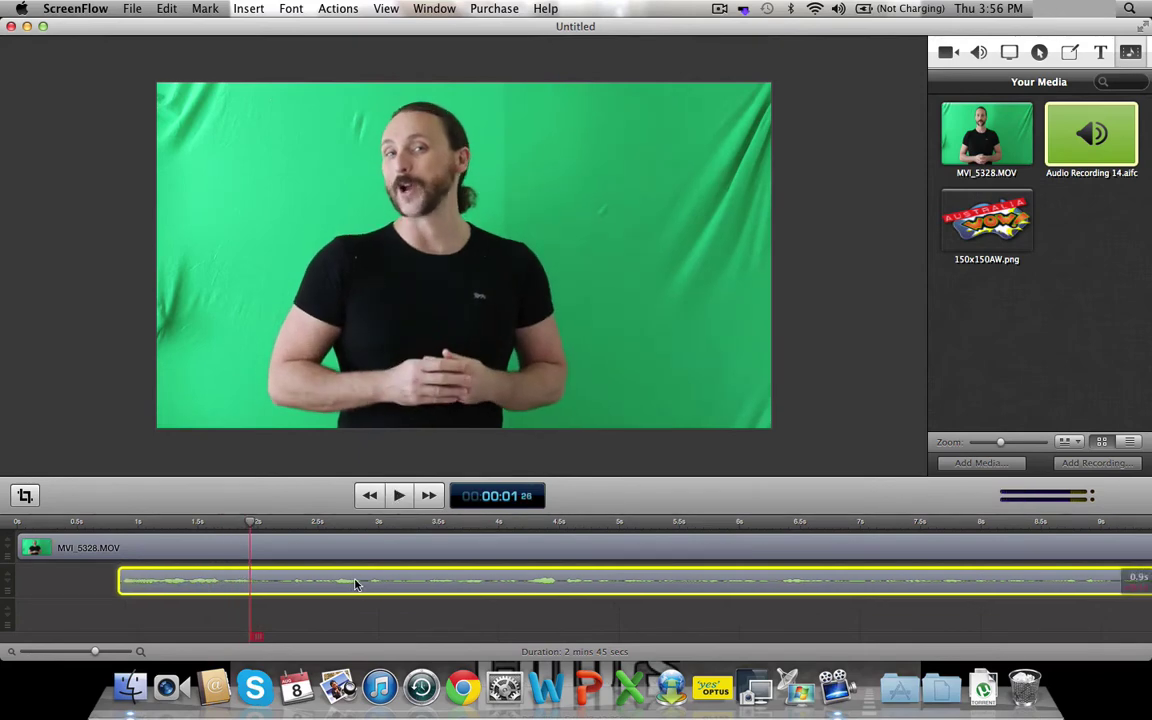
{"action": "left_click", "coordinate": [100, 521]}
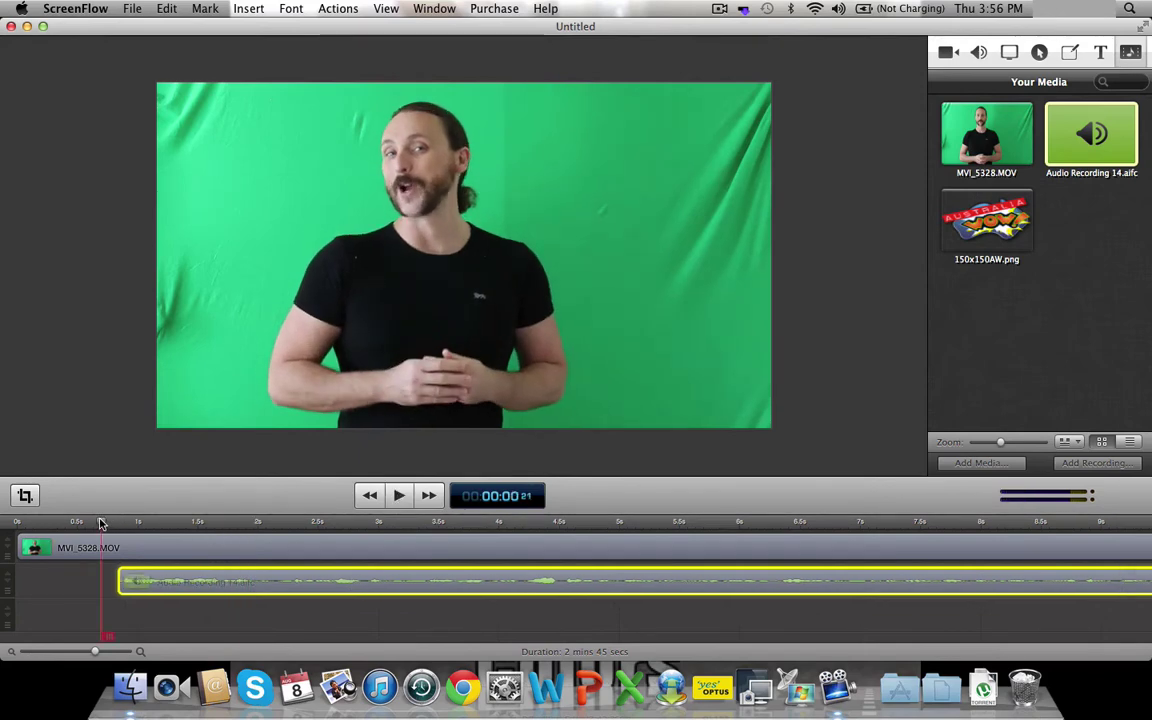
{"action": "left_click", "coordinate": [399, 496]}
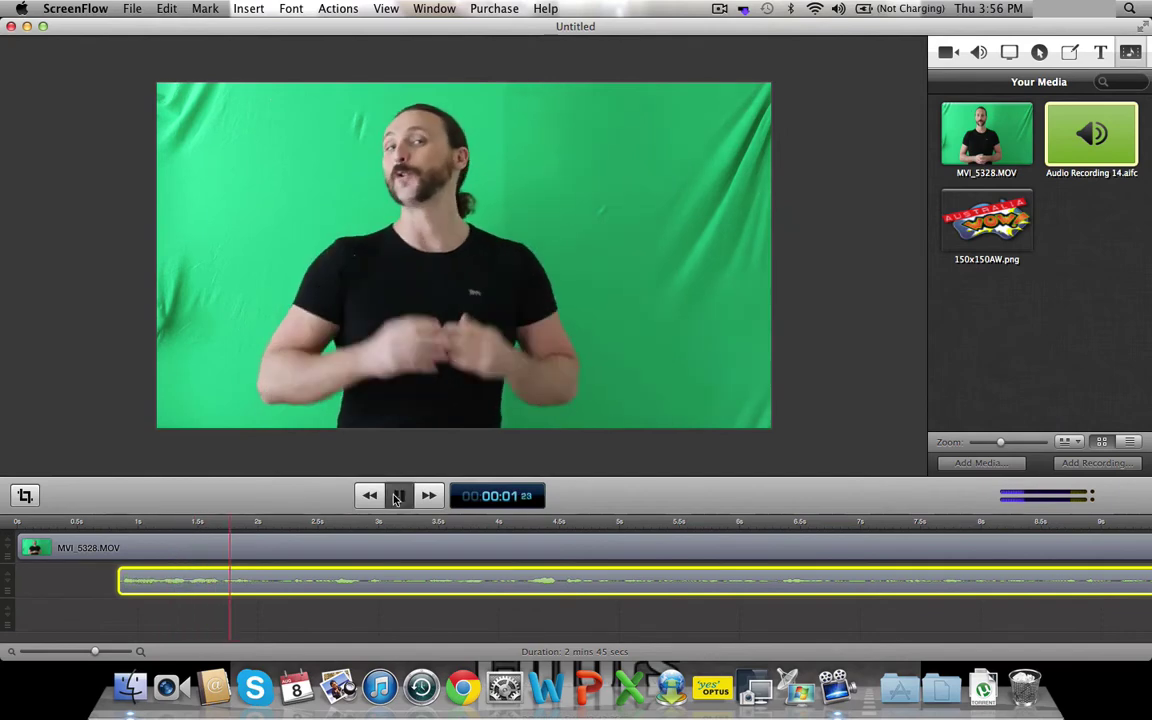
{"action": "key", "text": "space"}
{"action": "key", "text": "super+z"}
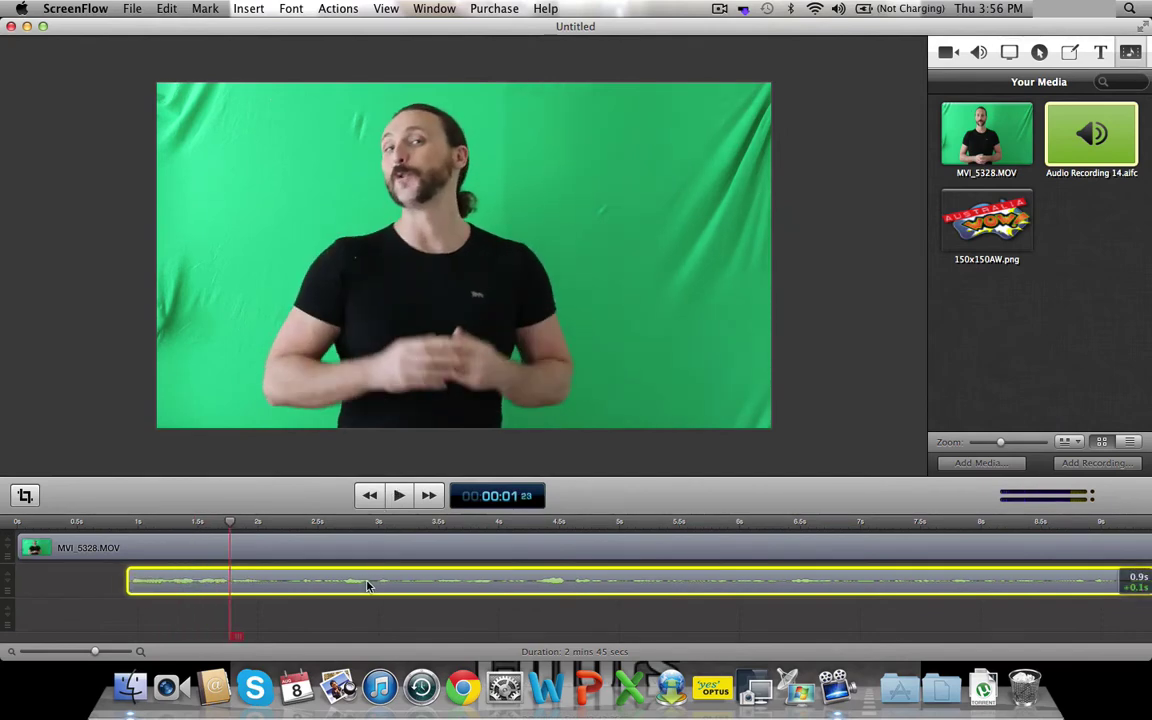
{"action": "left_click", "coordinate": [100, 521]}
{"action": "left_click", "coordinate": [400, 496]}
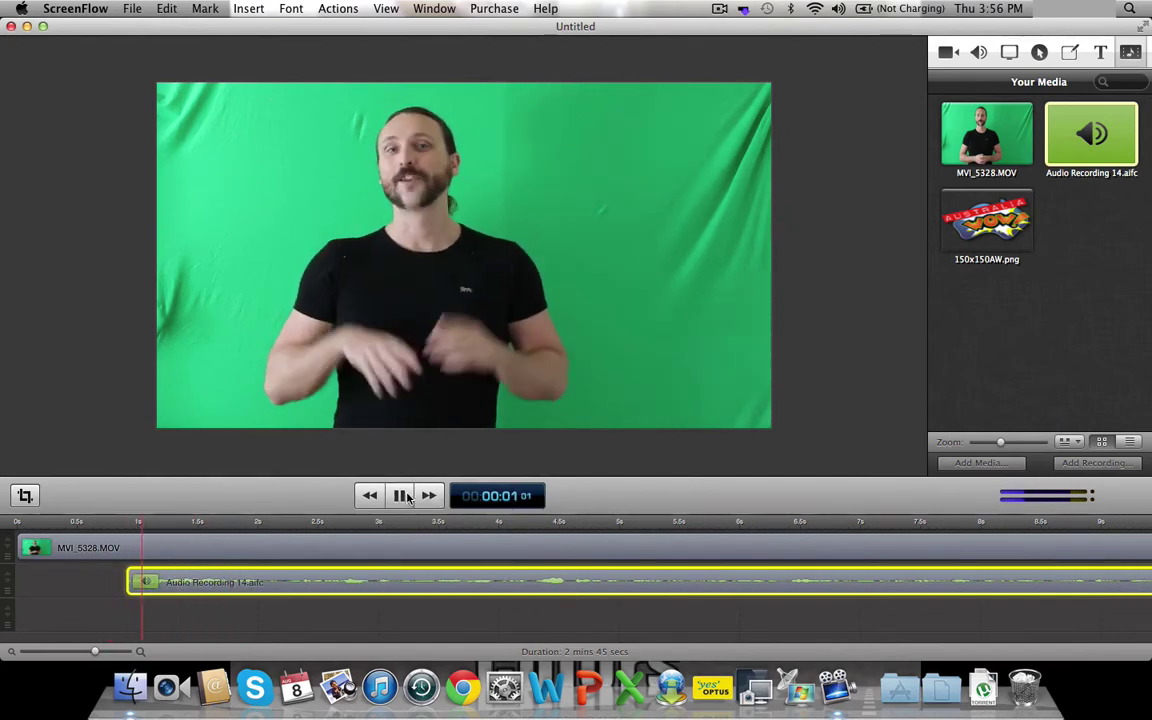
{"action": "key", "text": "space"}
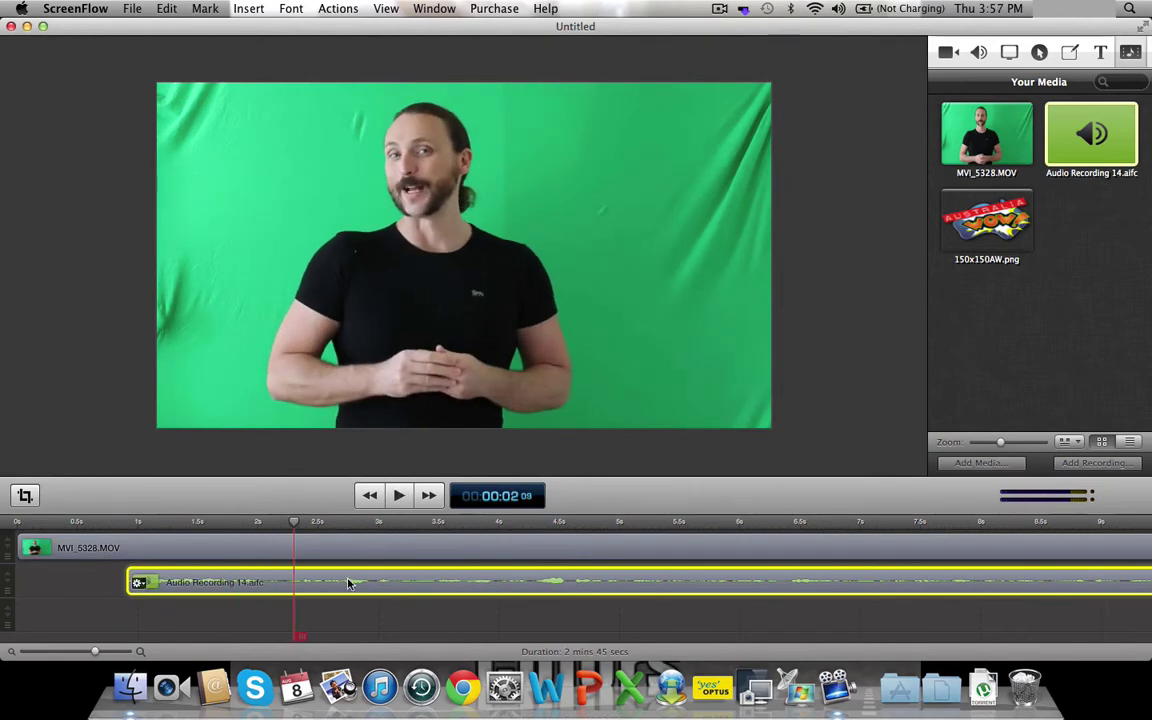
{"action": "left_click_drag", "start_coordinate": [97, 652], "coordinate": [101, 651]}
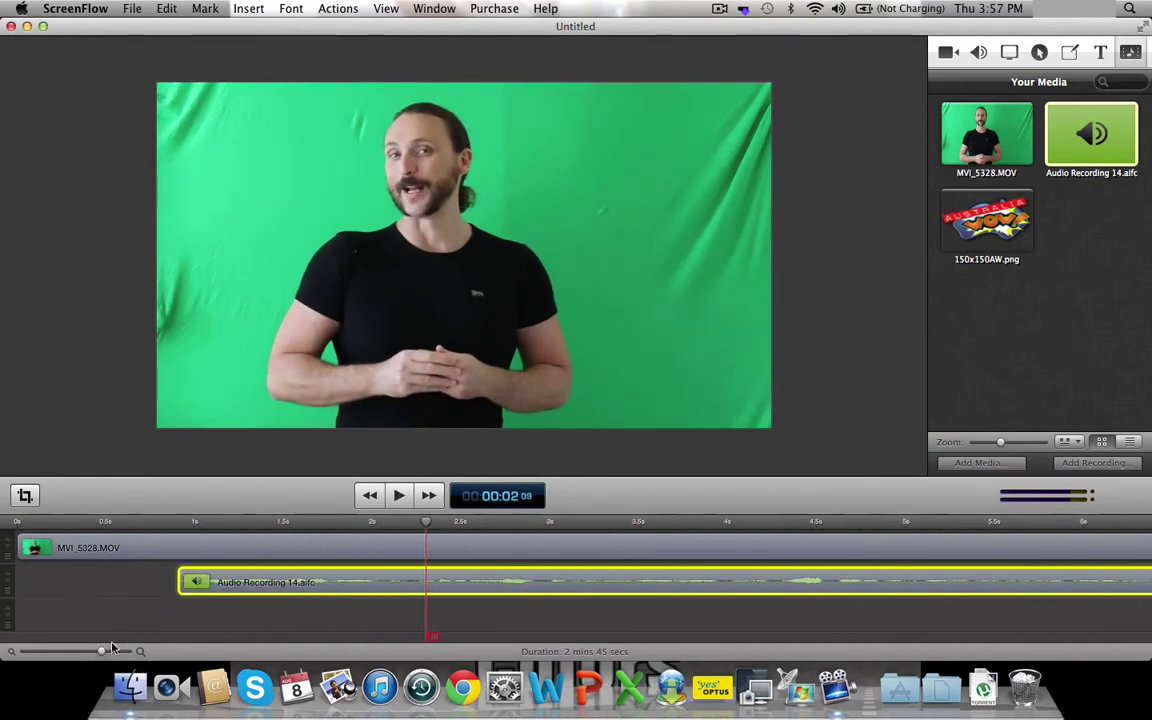
- Replay from about 0.9 s, nudge the audio clip slightly later, and recheck from 1 second
{"action": "left_click", "coordinate": [177, 522]}
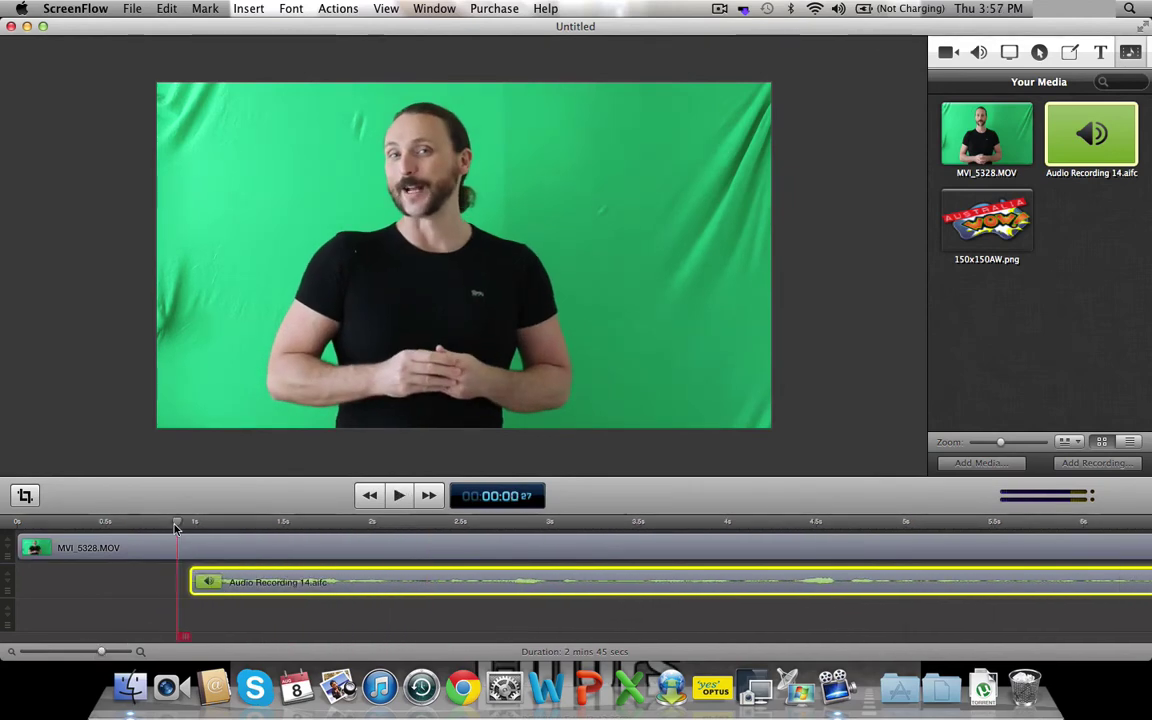
{"action": "left_click", "coordinate": [399, 496]}
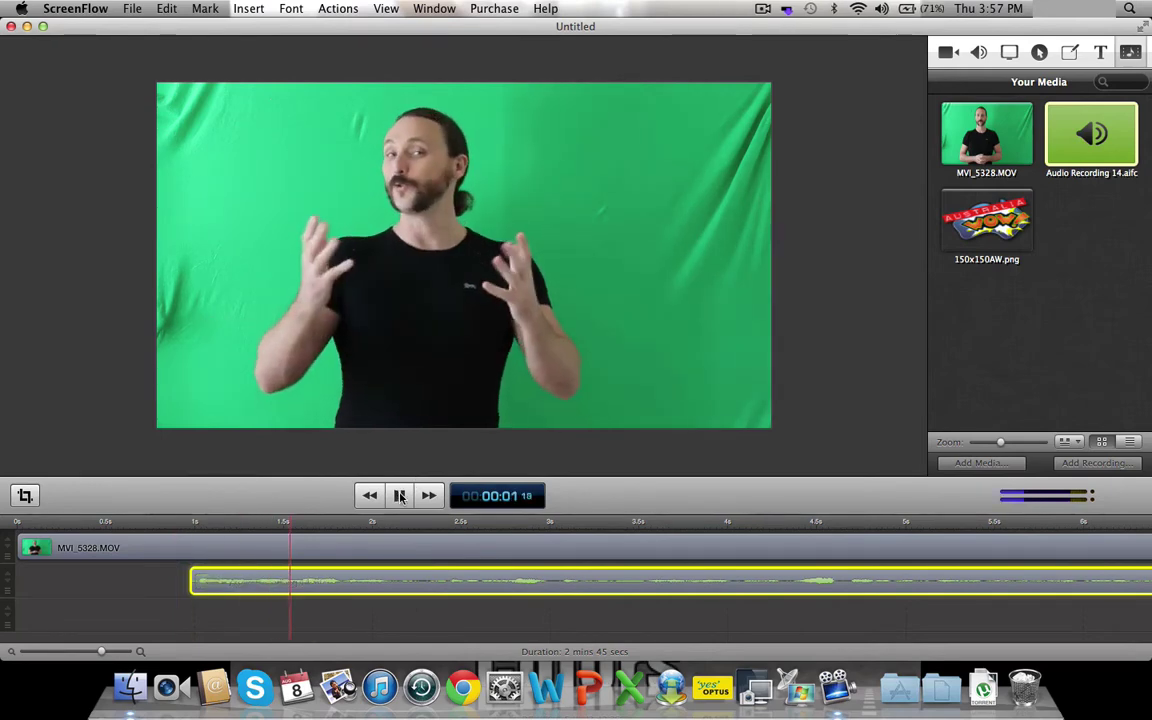
{"action": "left_click", "coordinate": [399, 496]}
{"action": "left_click_drag", "start_coordinate": [368, 581], "coordinate": [376, 582]}
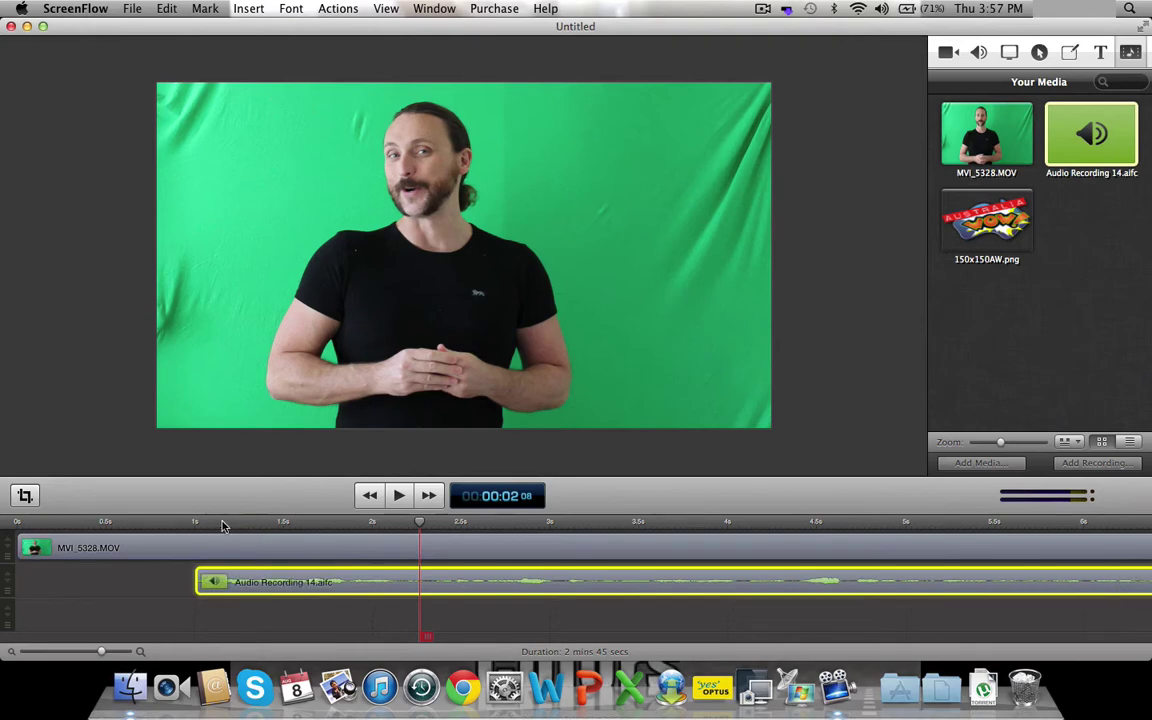
{"action": "left_click", "coordinate": [188, 524]}
{"action": "left_click", "coordinate": [402, 496]}
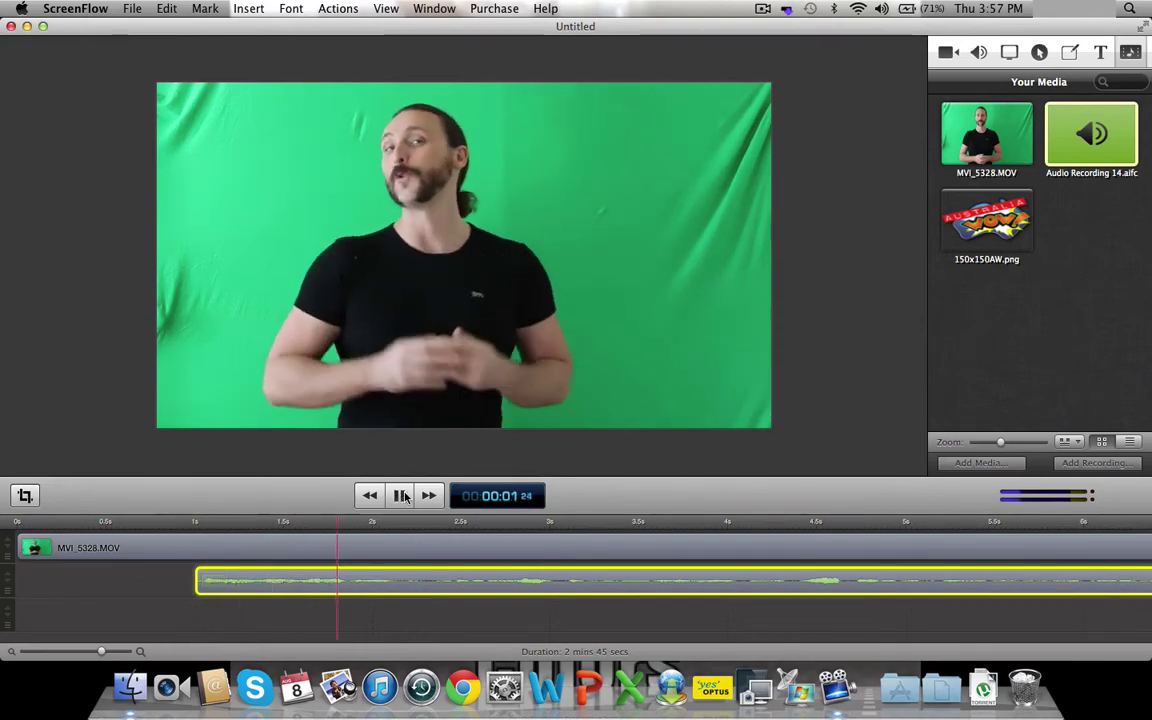
{"action": "left_click", "coordinate": [402, 496]}
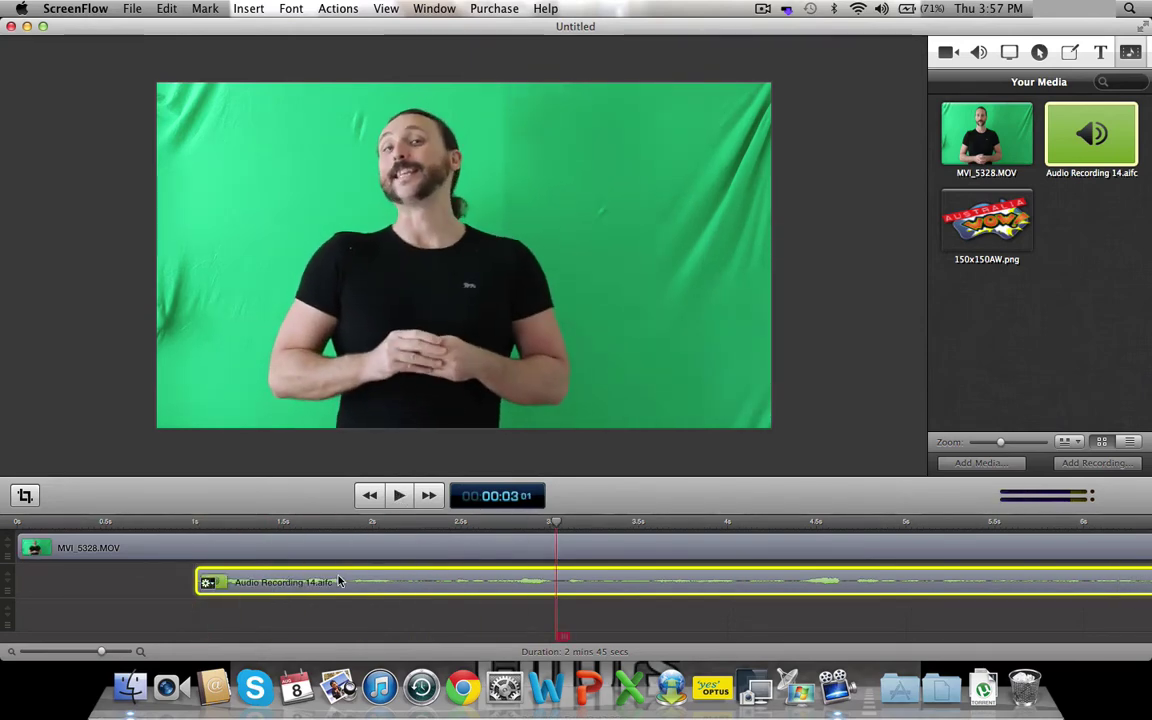
- Nudge the audio clip slightly later two more times, replaying from about 1 second each time
{"action": "left_click_drag", "start_coordinate": [337, 581], "coordinate": [349, 581]}
{"action": "left_click", "coordinate": [192, 524]}
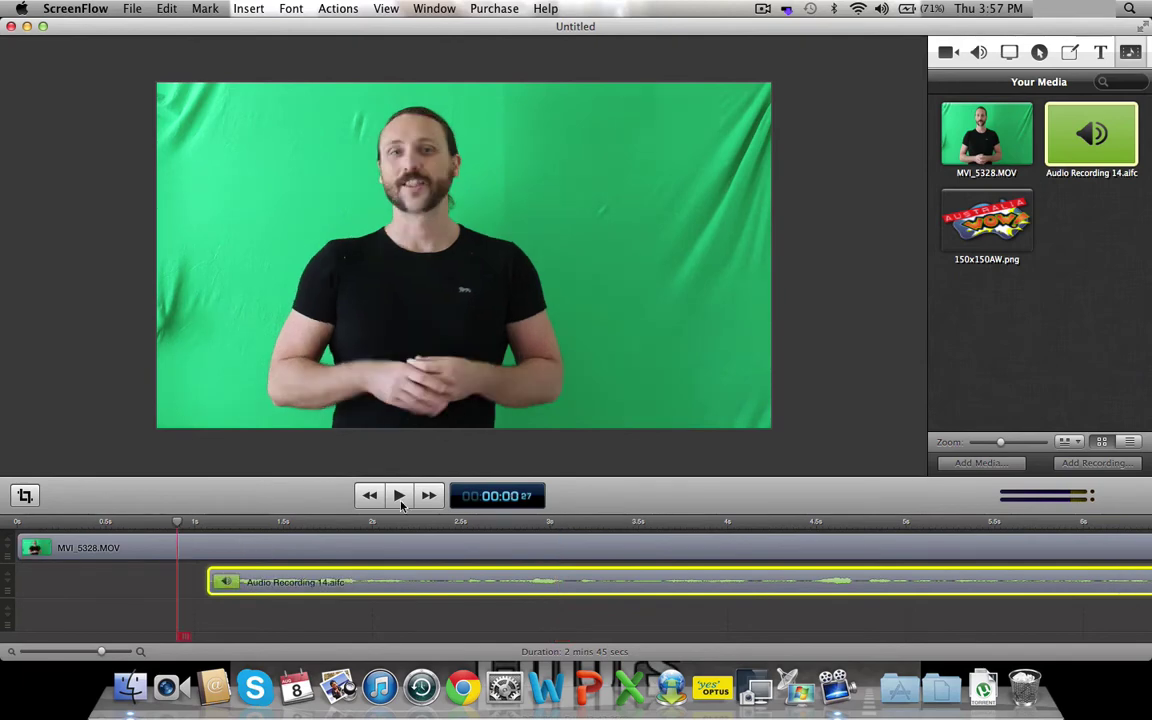
{"action": "left_click", "coordinate": [402, 496]}
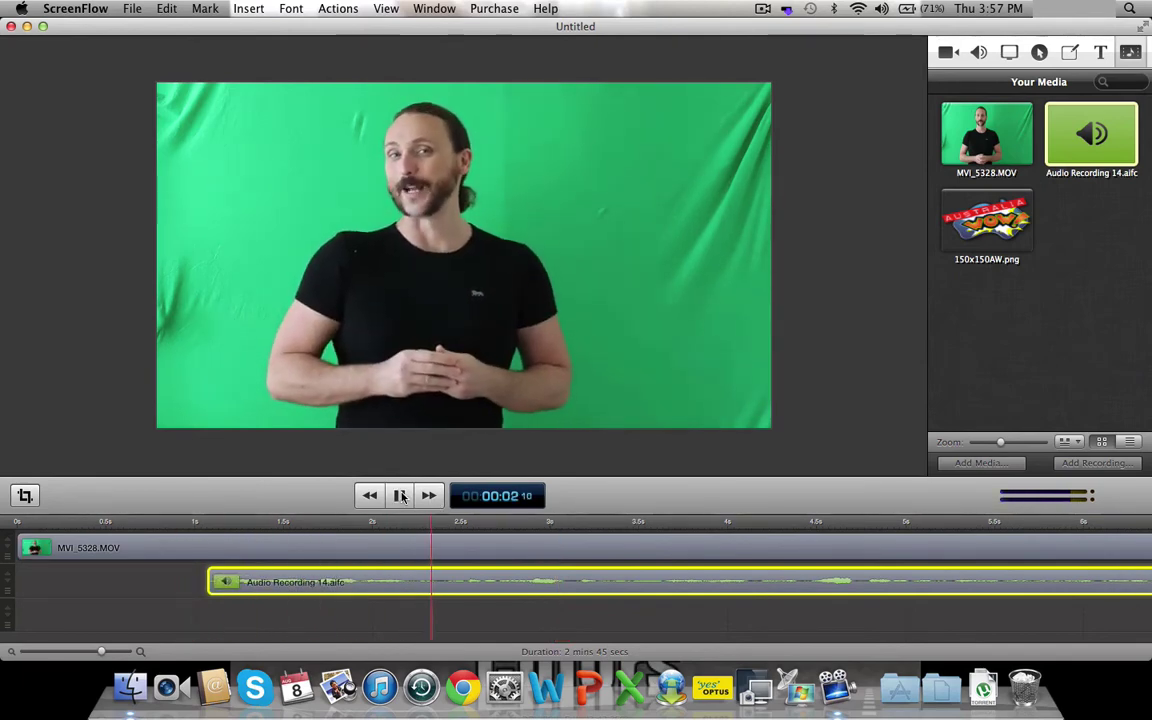
{"action": "left_click", "coordinate": [402, 496]}
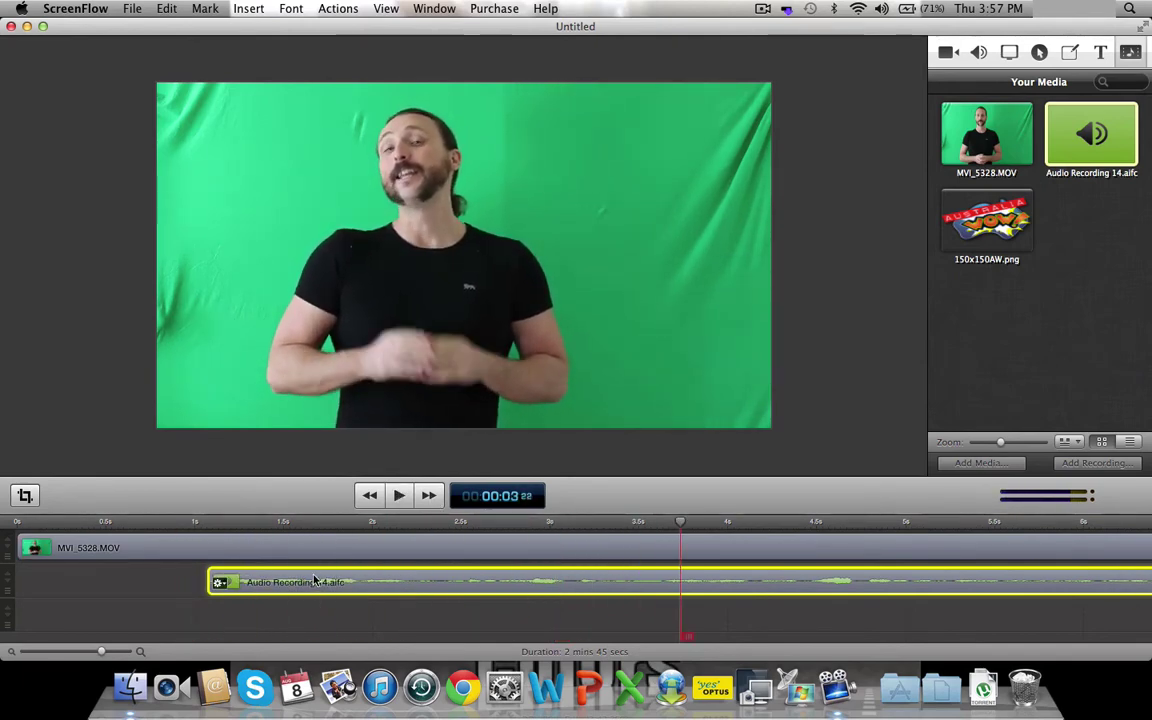
{"action": "left_click_drag", "start_coordinate": [316, 581], "coordinate": [329, 581]}
{"action": "left_click", "coordinate": [195, 522]}
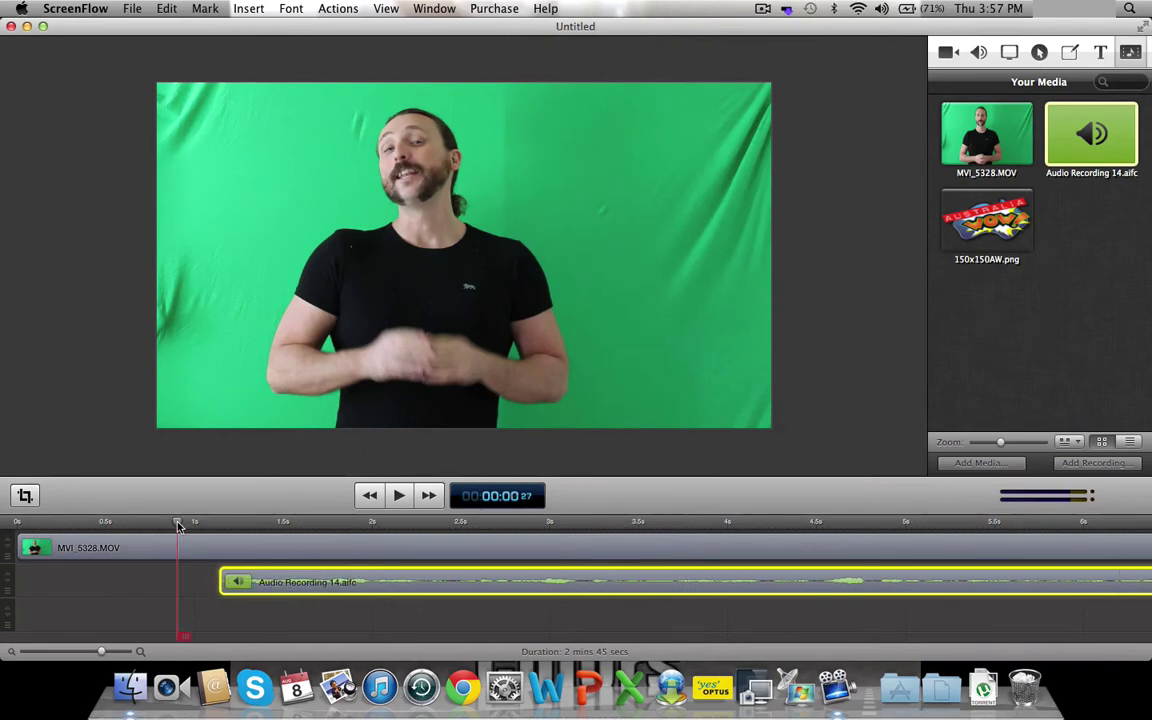
{"action": "left_click", "coordinate": [399, 496]}
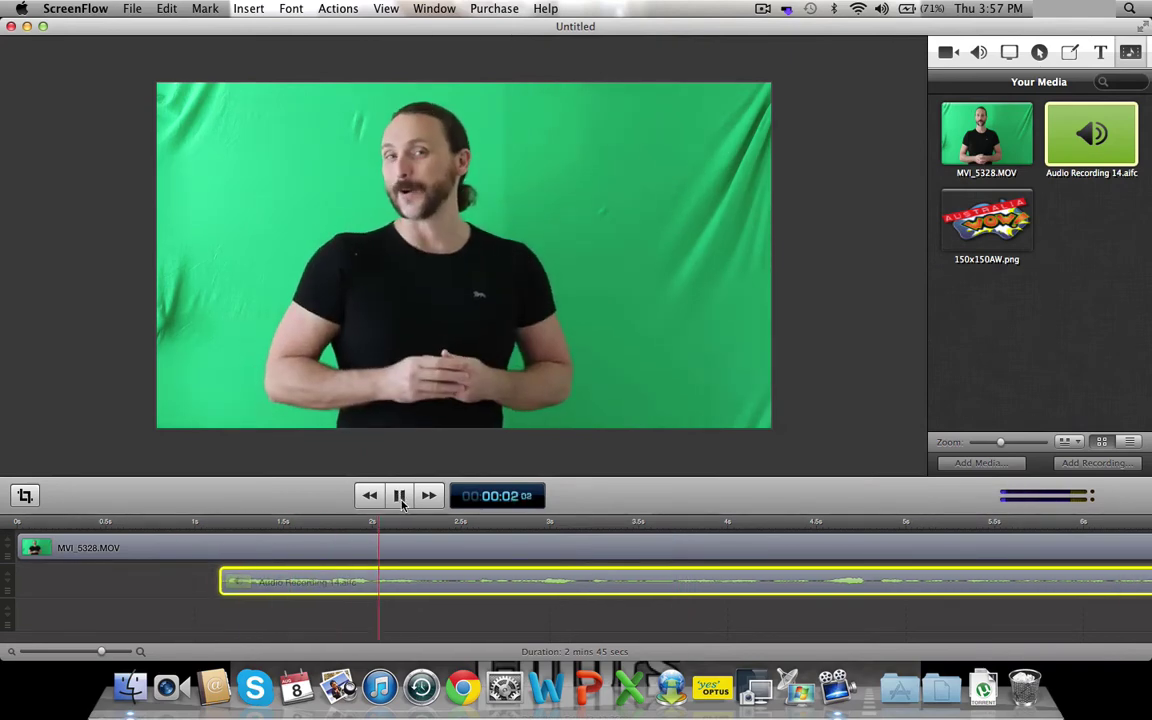
{"action": "left_click", "coordinate": [399, 497]}
- Shift the audio a bit later, replay to confirm, then return the playhead to 1 second
{"action": "left_click_drag", "start_coordinate": [322, 582], "coordinate": [334, 584]}
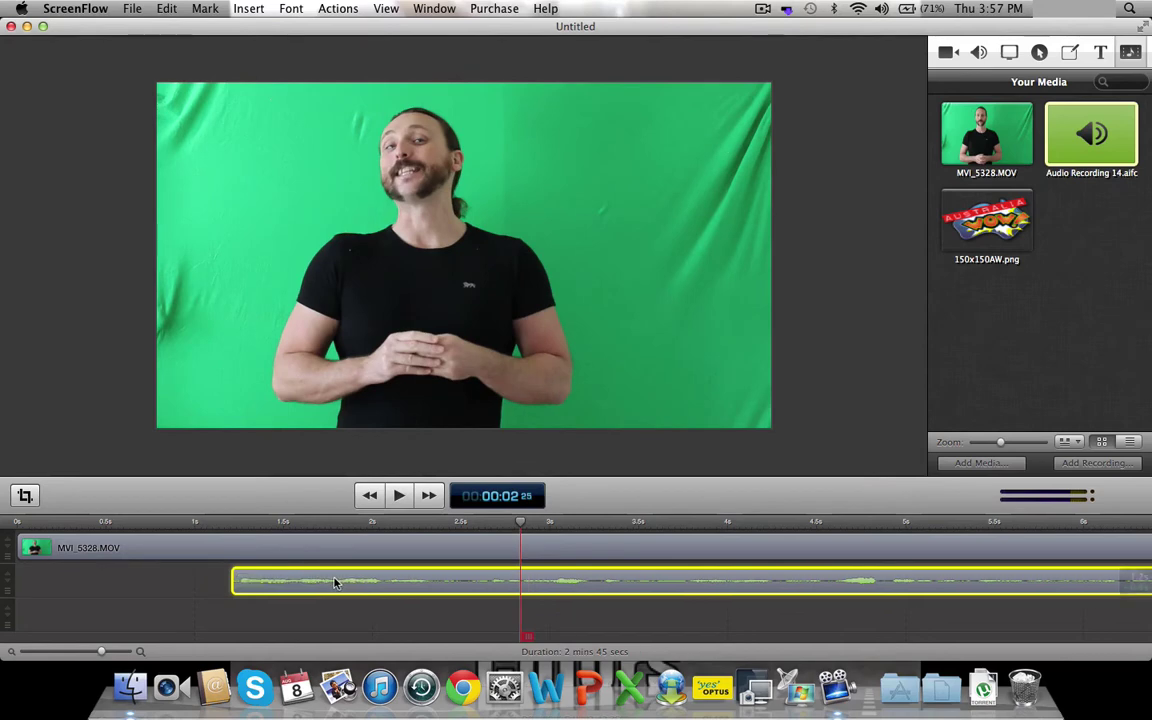
{"action": "left_click", "coordinate": [207, 522]}
{"action": "left_click", "coordinate": [399, 496]}
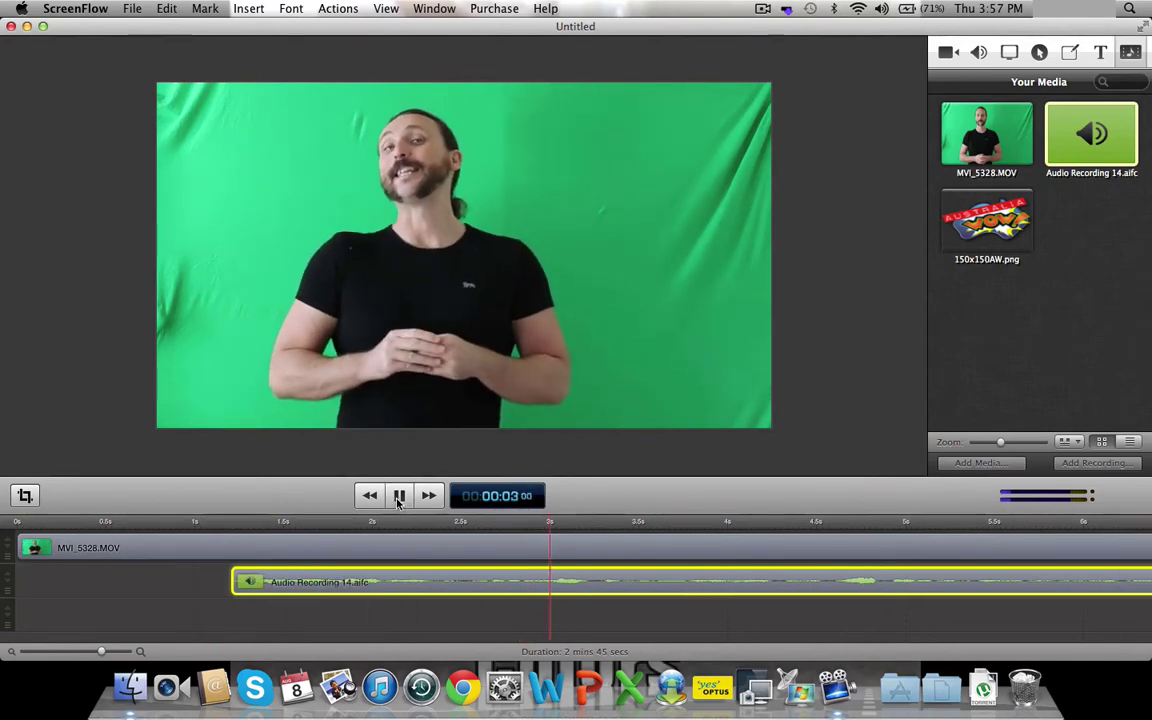
{"action": "left_click", "coordinate": [399, 497]}
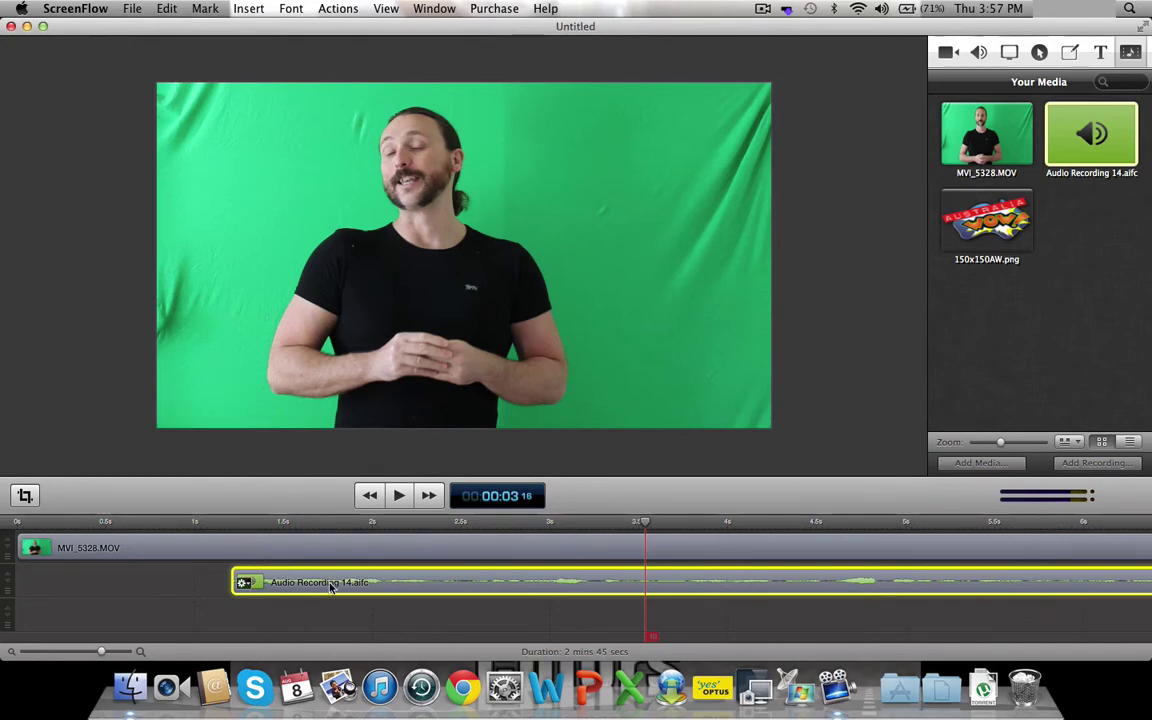
{"action": "left_click_drag", "start_coordinate": [645, 521], "coordinate": [219, 521]}
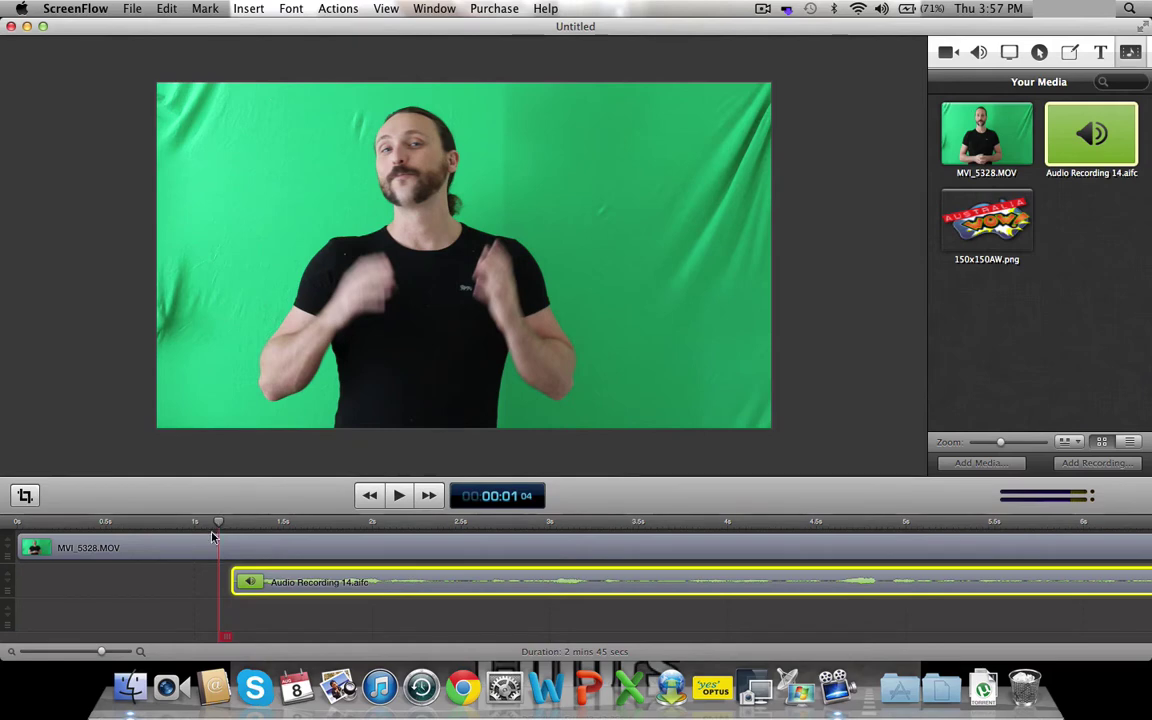
- Zoom the timeline out and move the presenter video and audio together toward the start
{"action": "left_click_drag", "start_coordinate": [101, 651], "coordinate": [84, 651]}
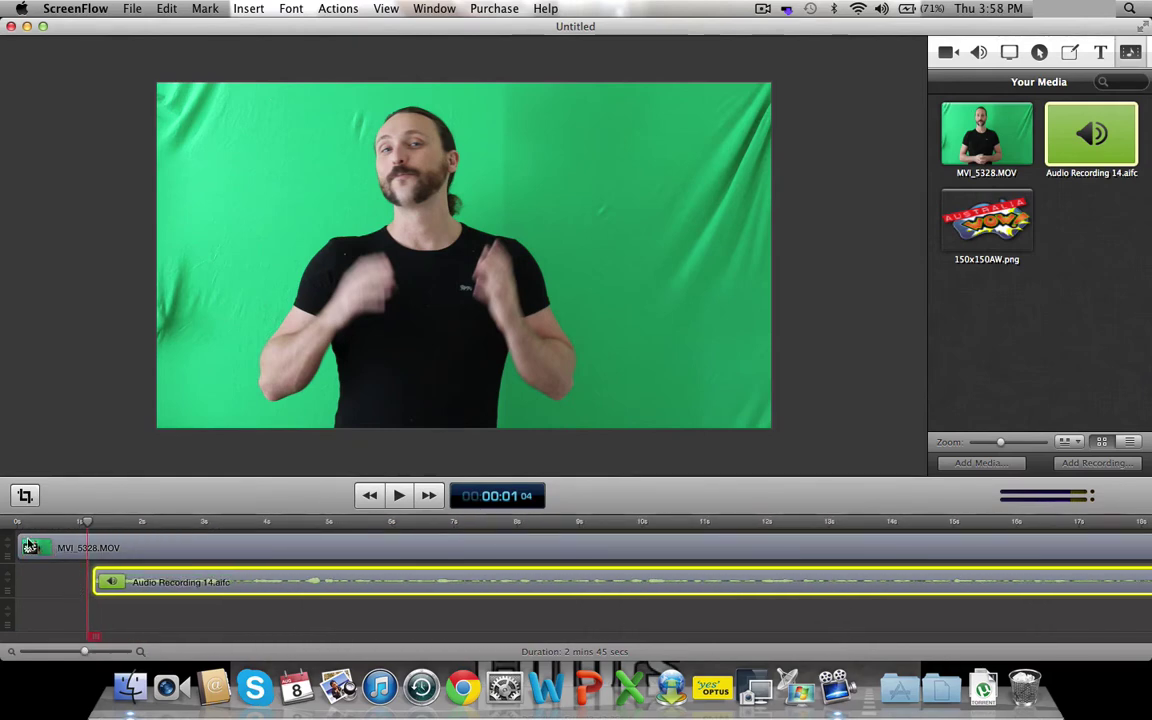
{"action": "left_click_drag", "start_coordinate": [18, 540], "coordinate": [50, 540]}
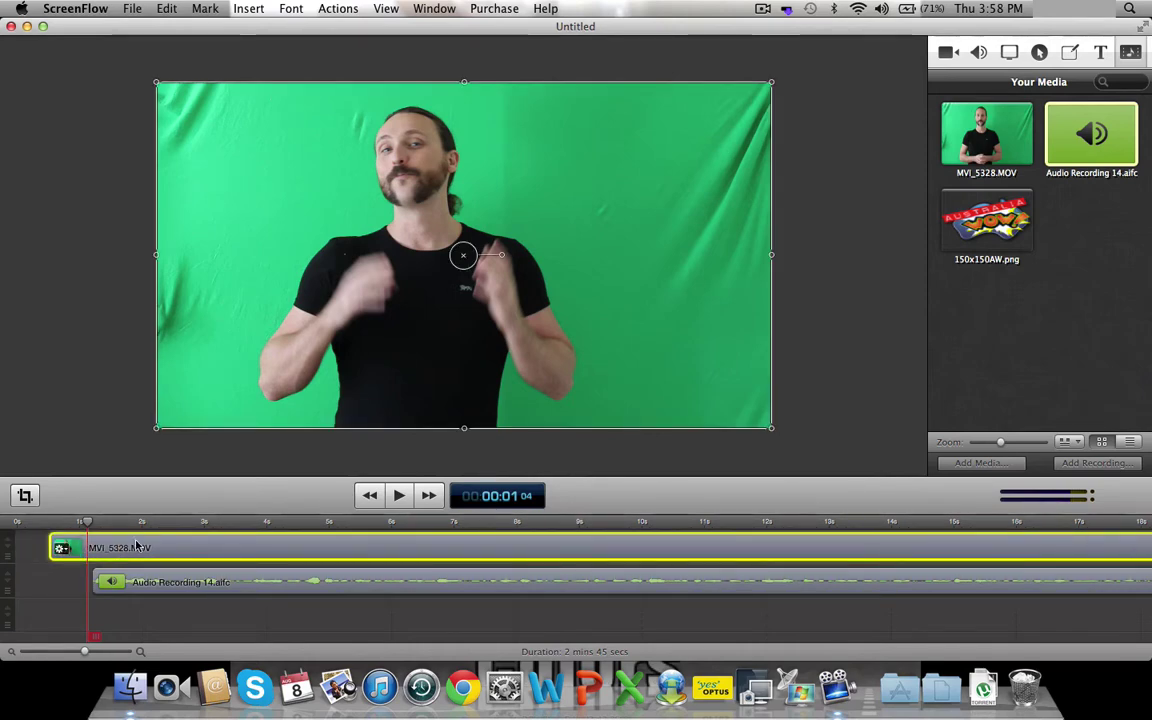
{"action": "left_click", "coordinate": [214, 583]}
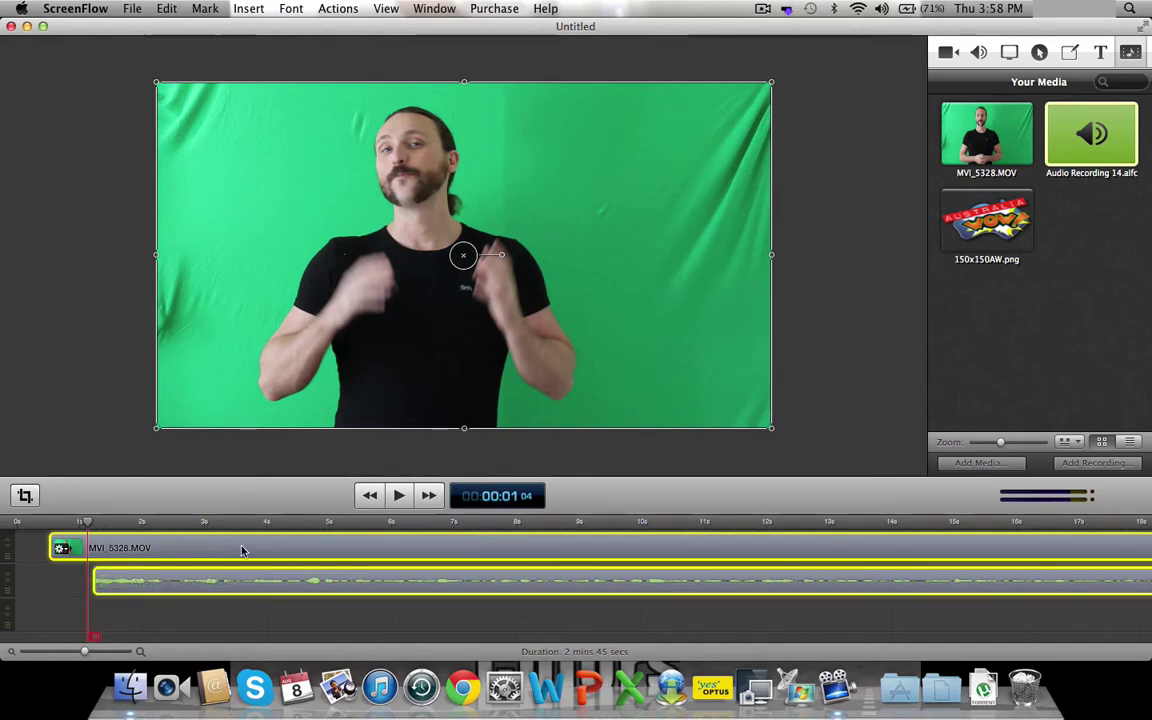
{"action": "left_click_drag", "start_coordinate": [242, 550], "coordinate": [136, 573]}
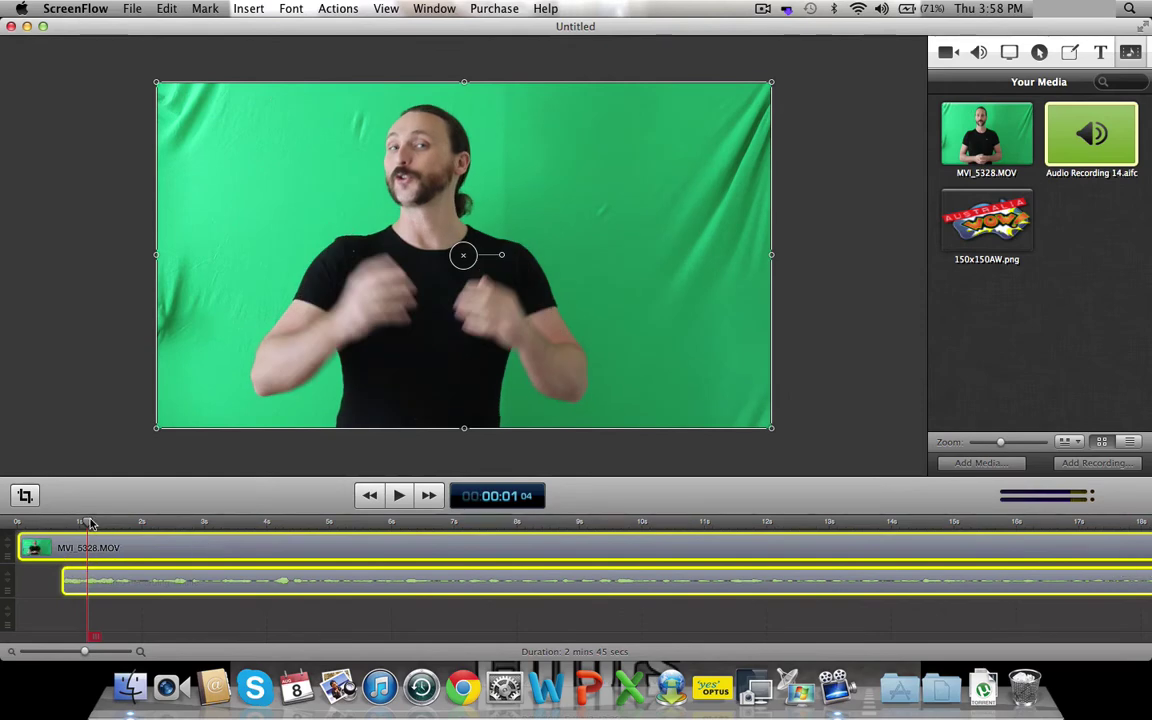
- Rewind to the project start, play through to check sync, and deselect all clips
{"action": "left_click_drag", "start_coordinate": [87, 521], "coordinate": [6, 521]}
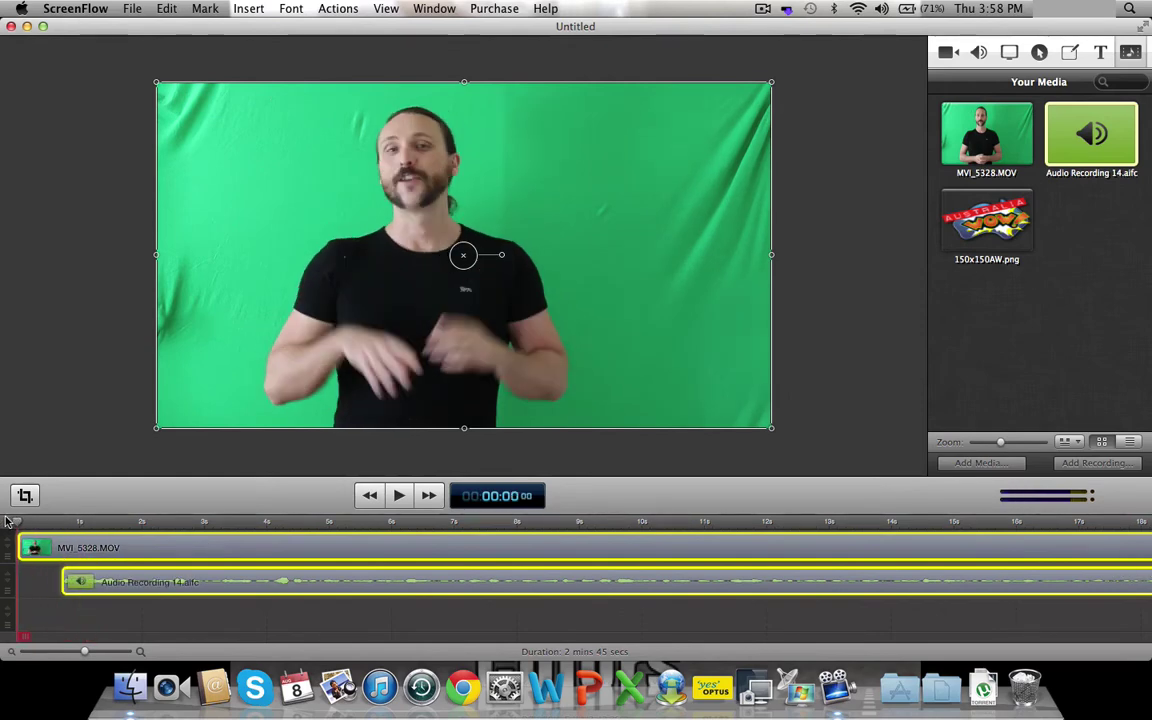
{"action": "left_click", "coordinate": [399, 496]}
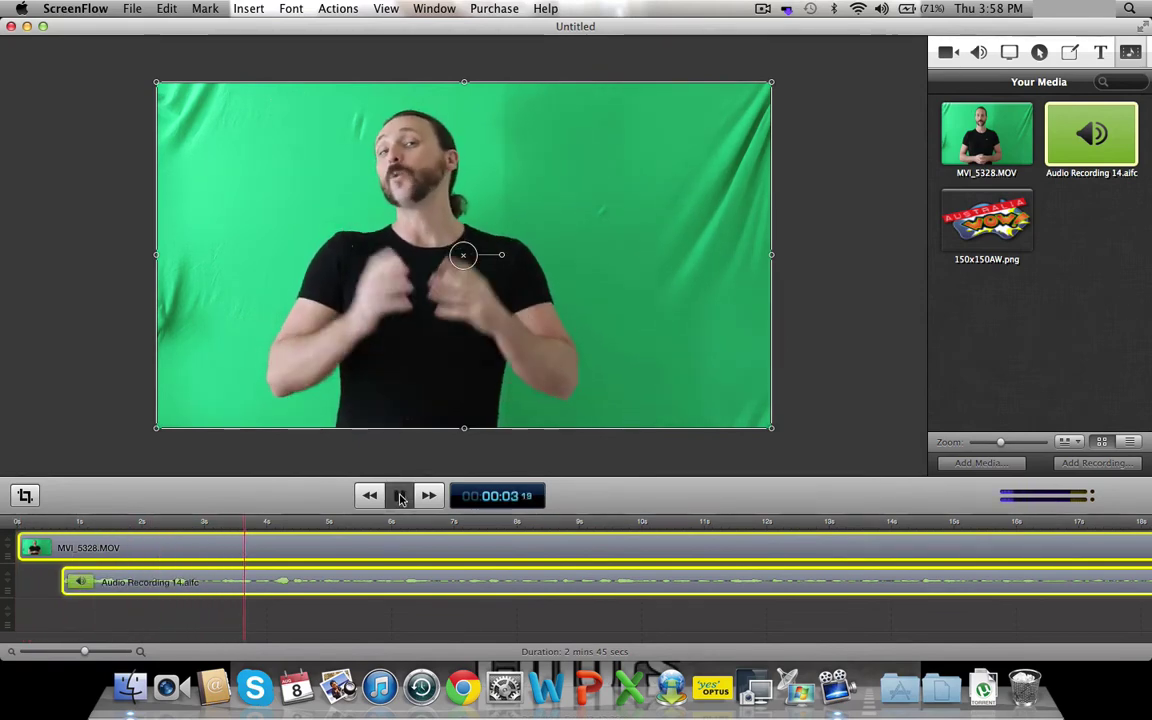
{"action": "left_click", "coordinate": [400, 497]}
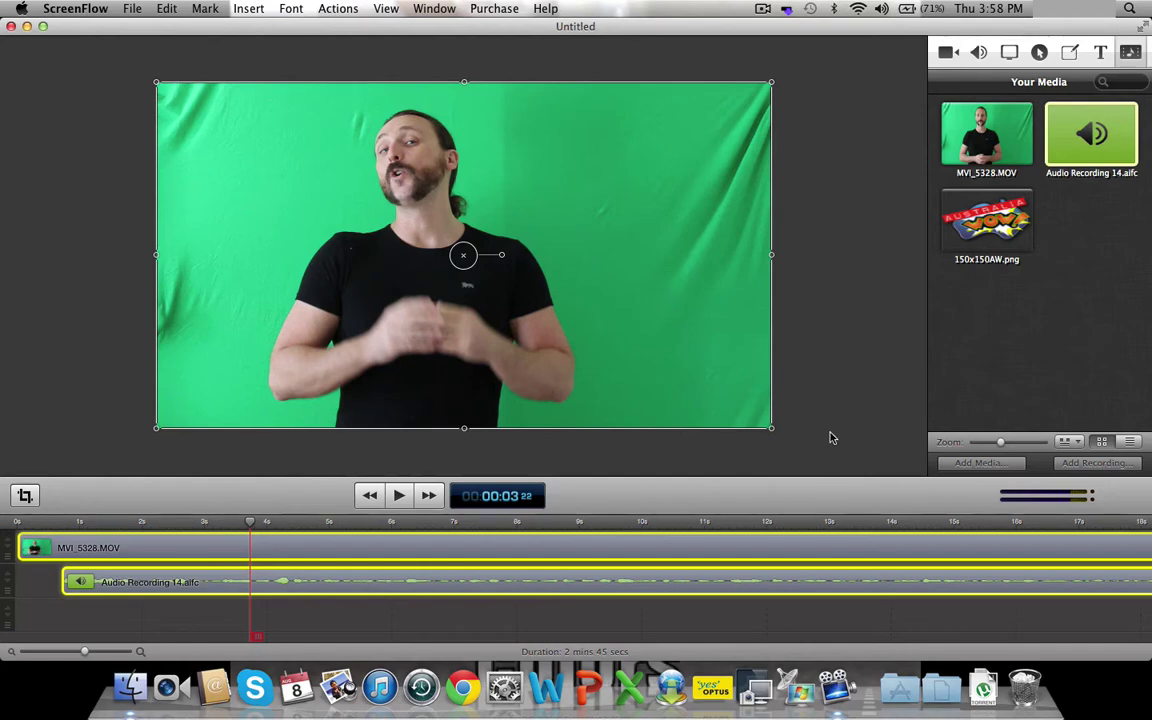
{"action": "left_click", "coordinate": [845, 388]}
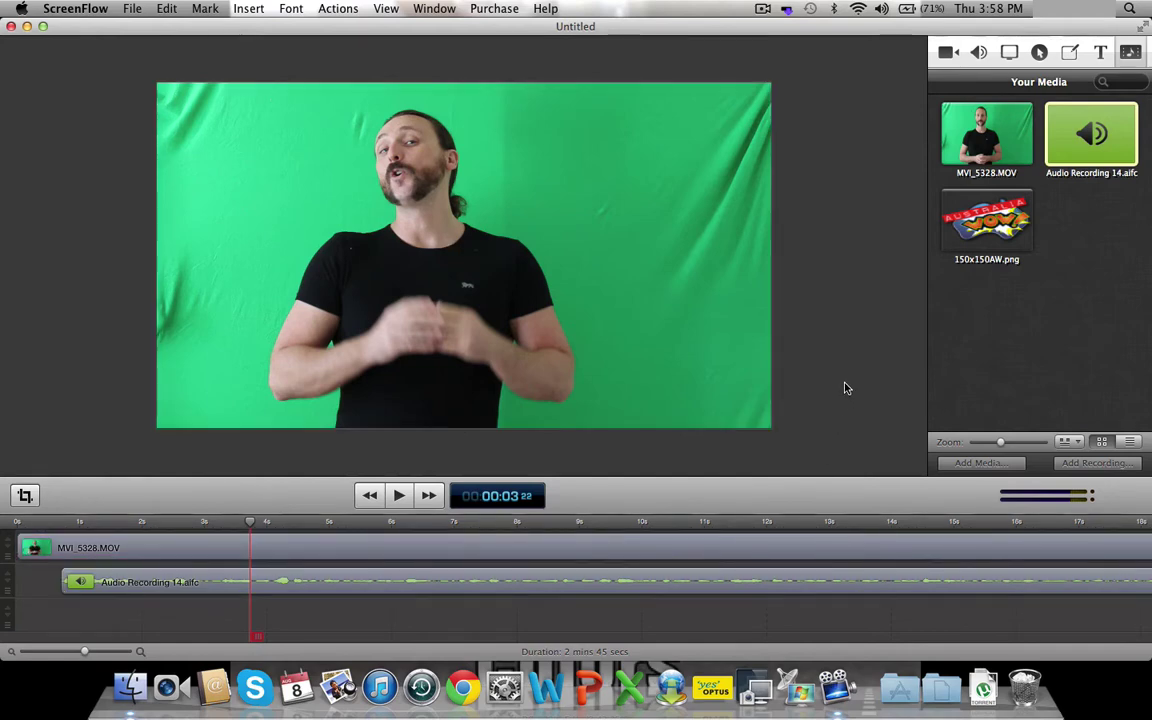
- Apply a Chroma Key filter to MVI_5328.MOV and move the video and audio clips down one track
{"action": "left_click", "coordinate": [618, 549]}
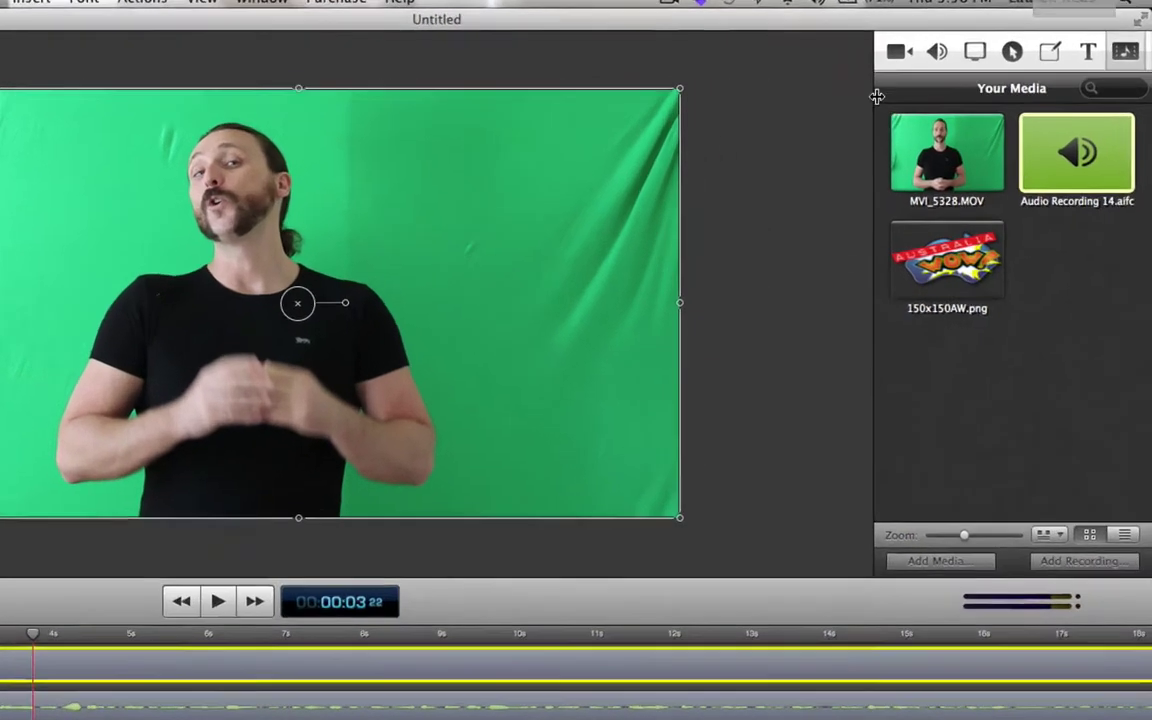
{"action": "left_click", "coordinate": [898, 51]}
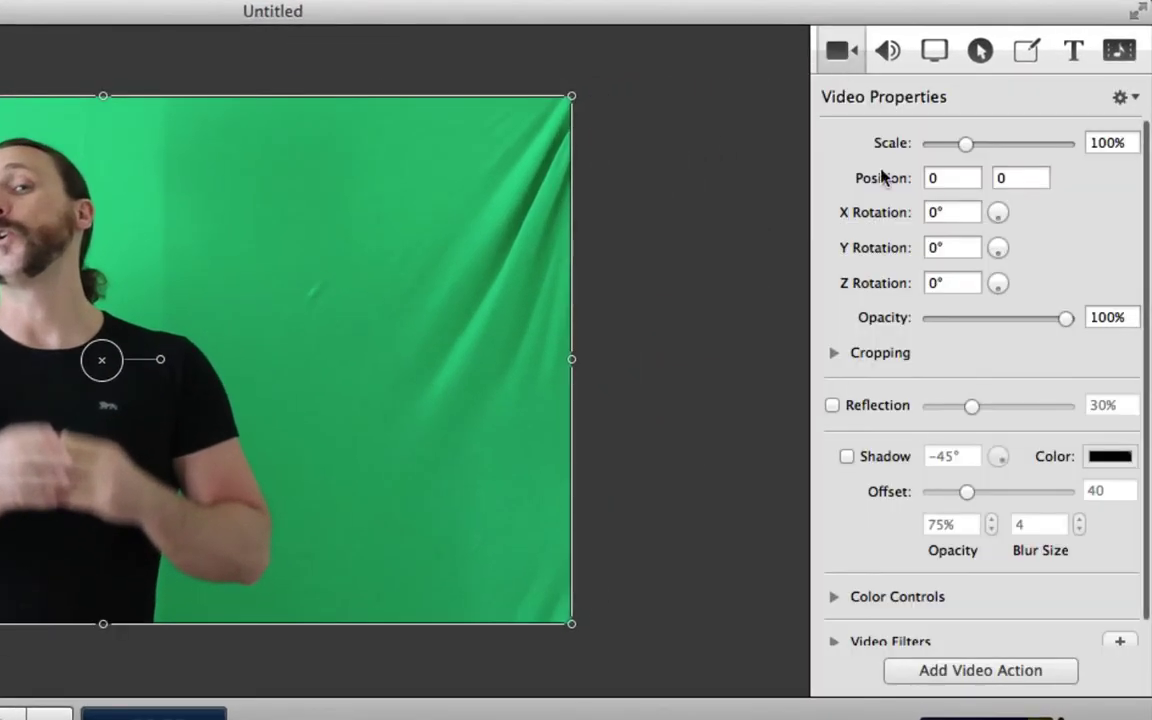
{"action": "scroll", "coordinate": [990, 383], "scroll_direction": "down", "scroll_amount": 2}
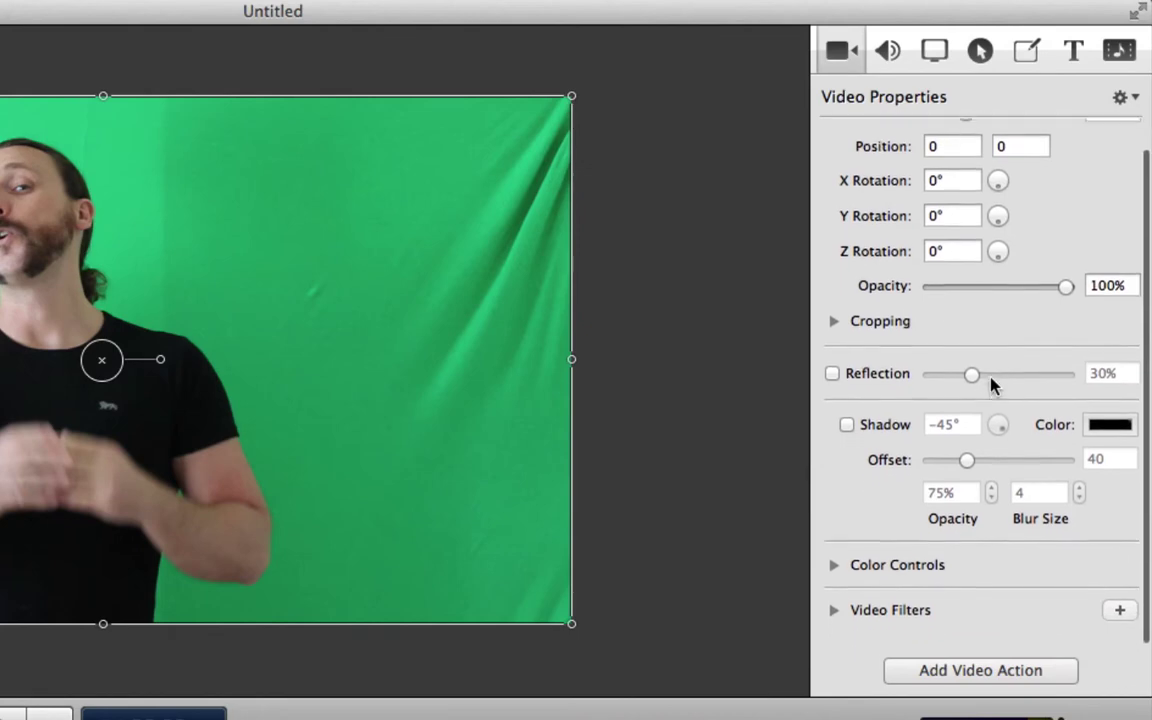
{"action": "scroll", "coordinate": [992, 383], "scroll_direction": "up", "scroll_amount": 1}
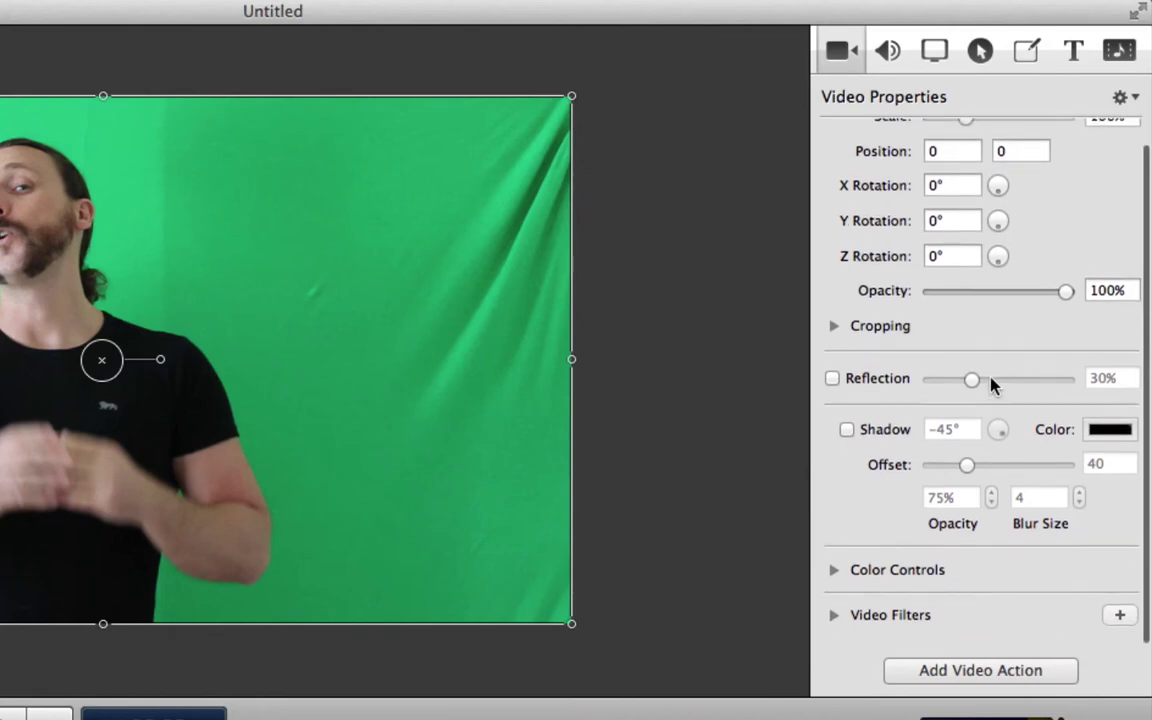
{"action": "left_click", "coordinate": [1118, 620]}
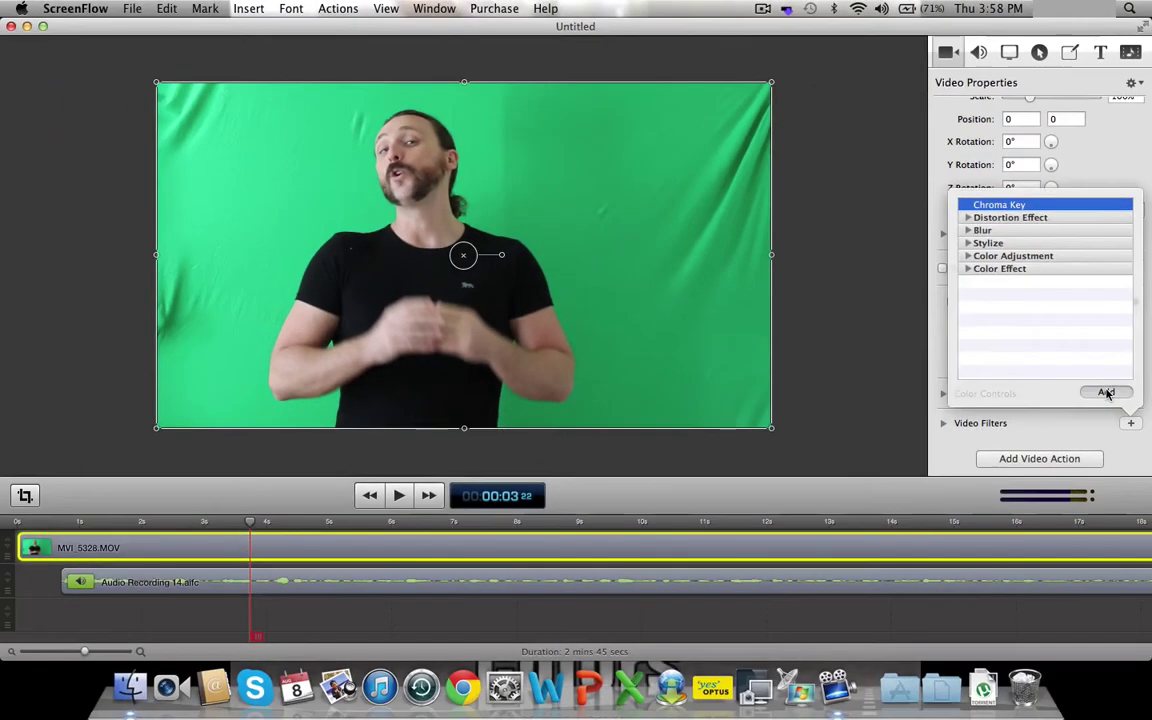
{"action": "left_click", "coordinate": [1082, 568]}
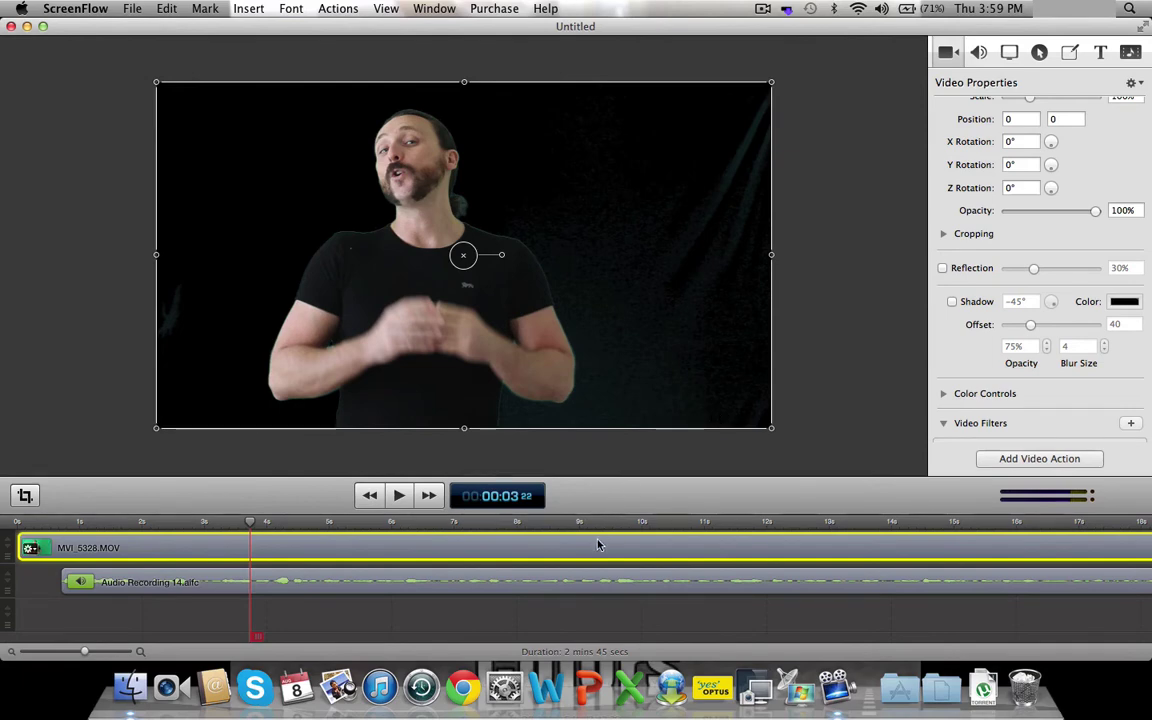
{"action": "left_click", "coordinate": [589, 578], "text": "shift"}
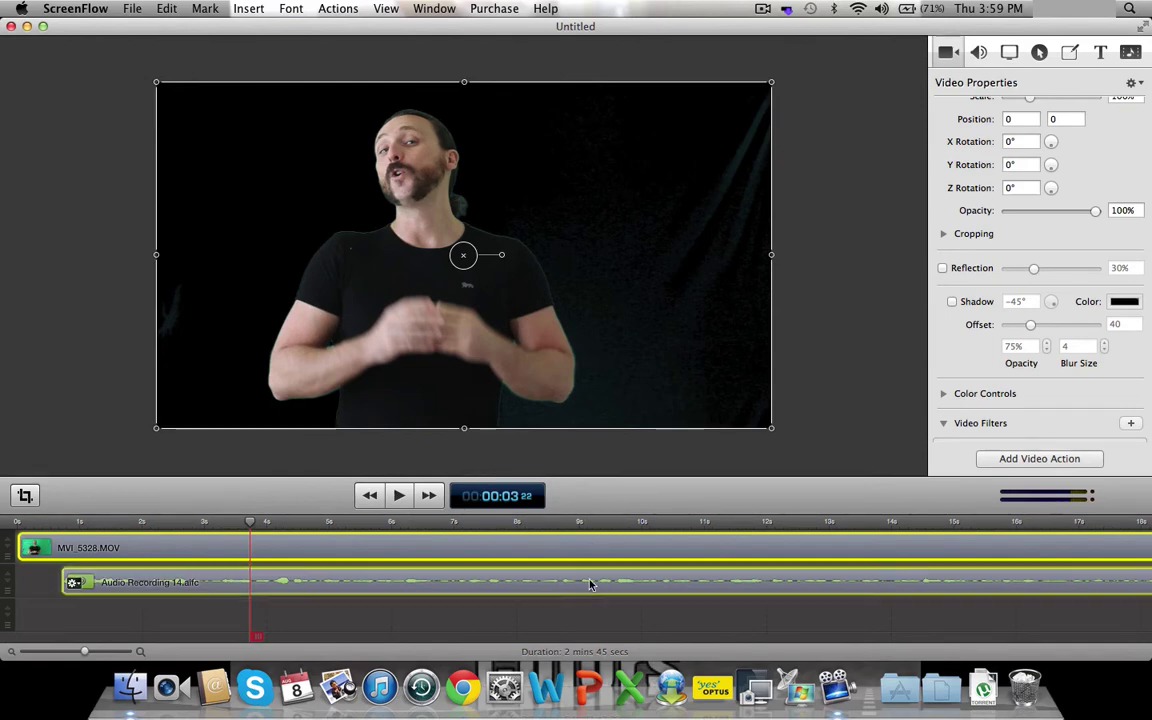
{"action": "left_click_drag", "start_coordinate": [583, 557], "coordinate": [574, 584]}
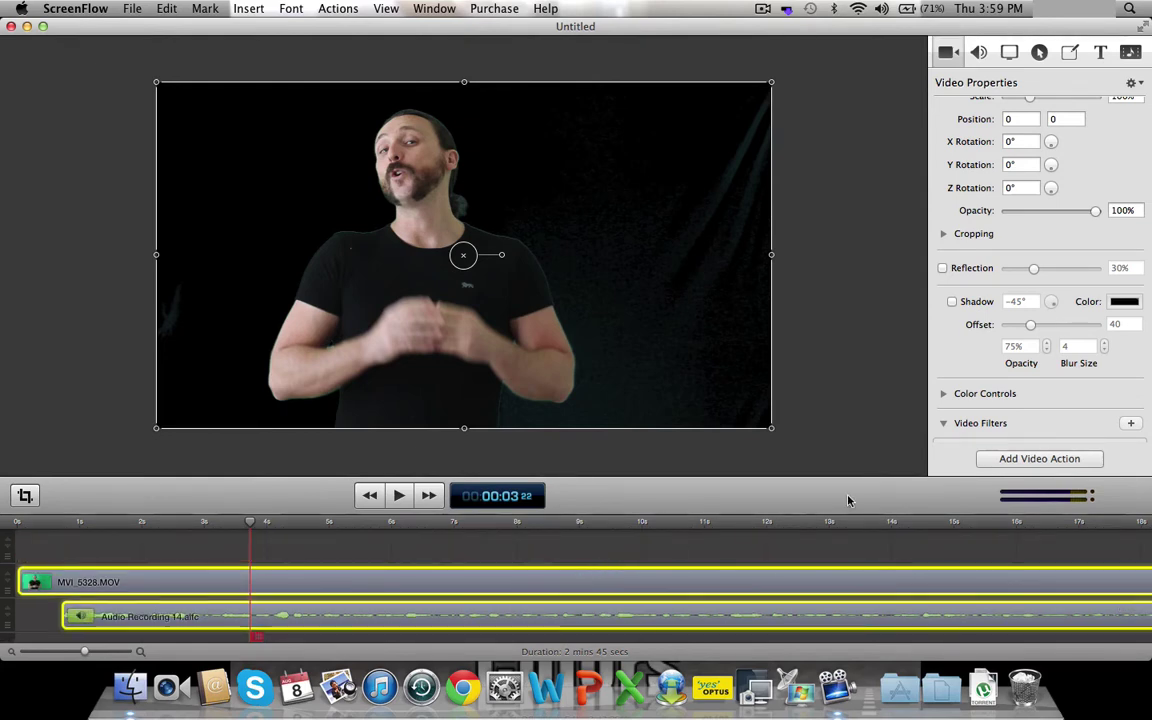
- Add an Annotations clip holding a white filled rectangle drawn over the entire canvas
{"action": "left_click", "coordinate": [1069, 53]}
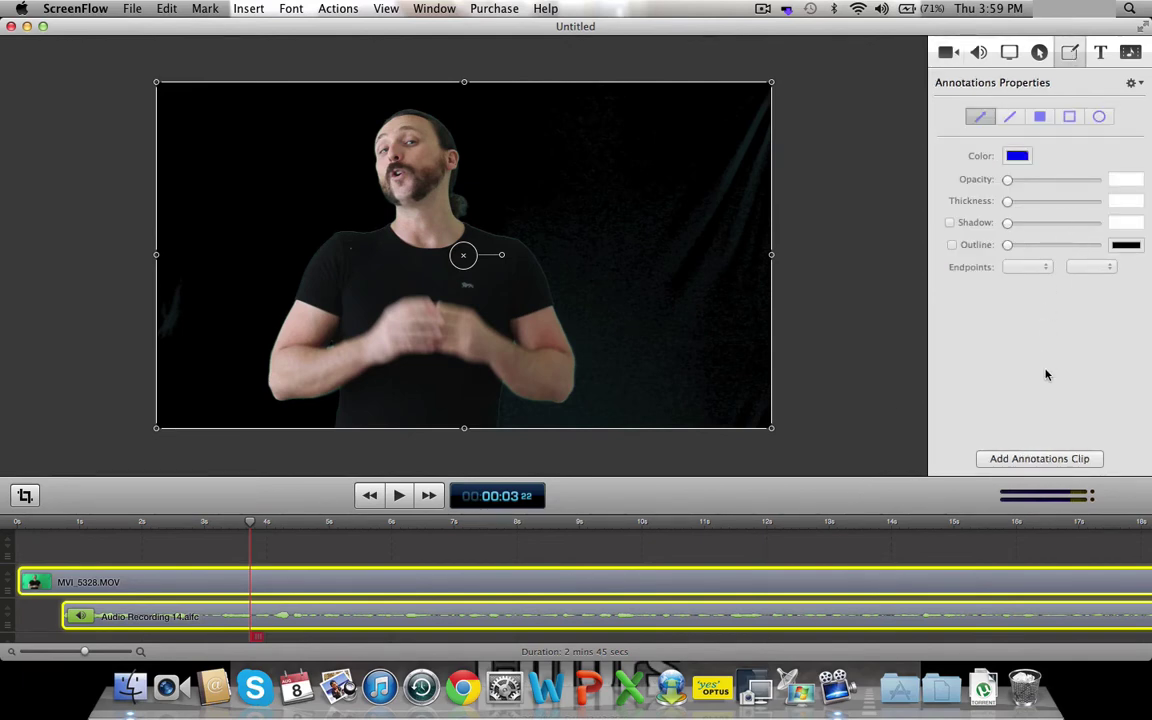
{"action": "left_click", "coordinate": [1021, 459]}
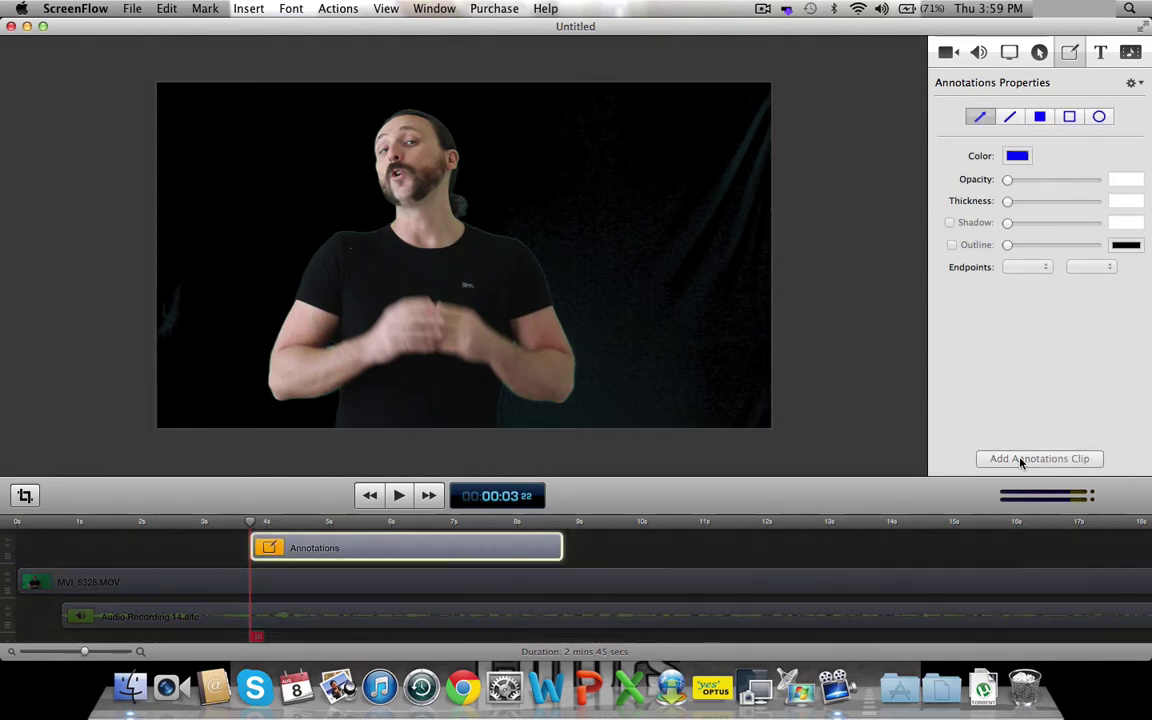
{"action": "left_click", "coordinate": [1041, 119]}
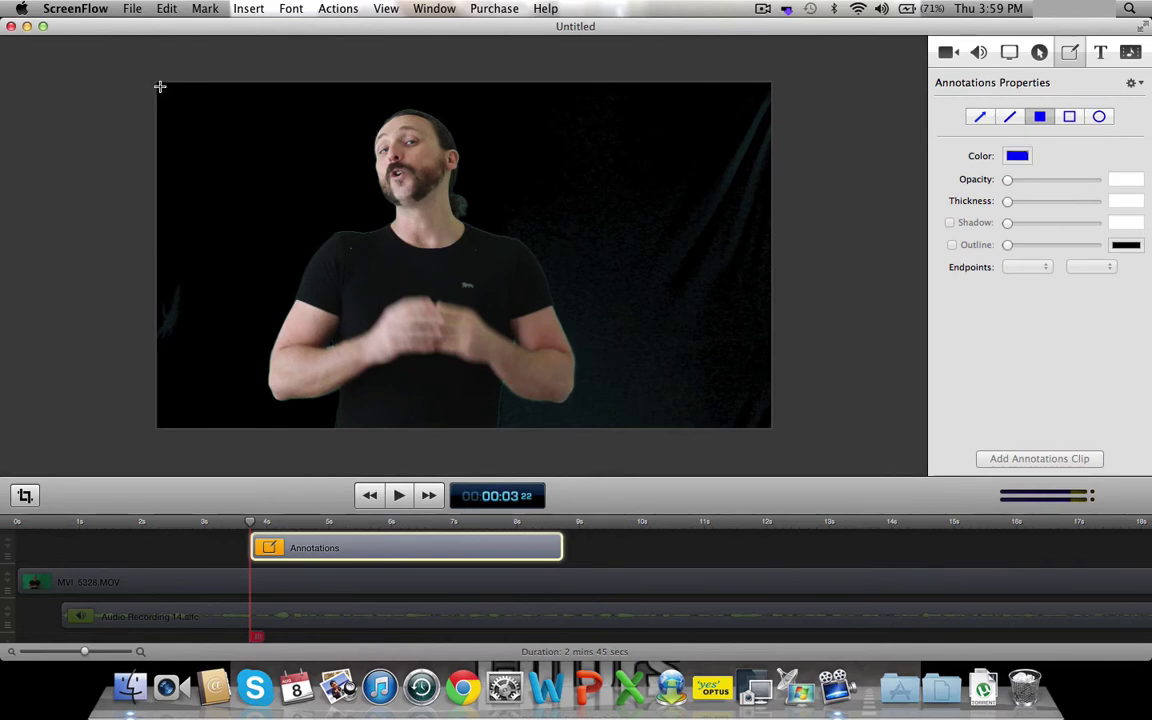
{"action": "left_click_drag", "start_coordinate": [160, 87], "coordinate": [810, 444]}
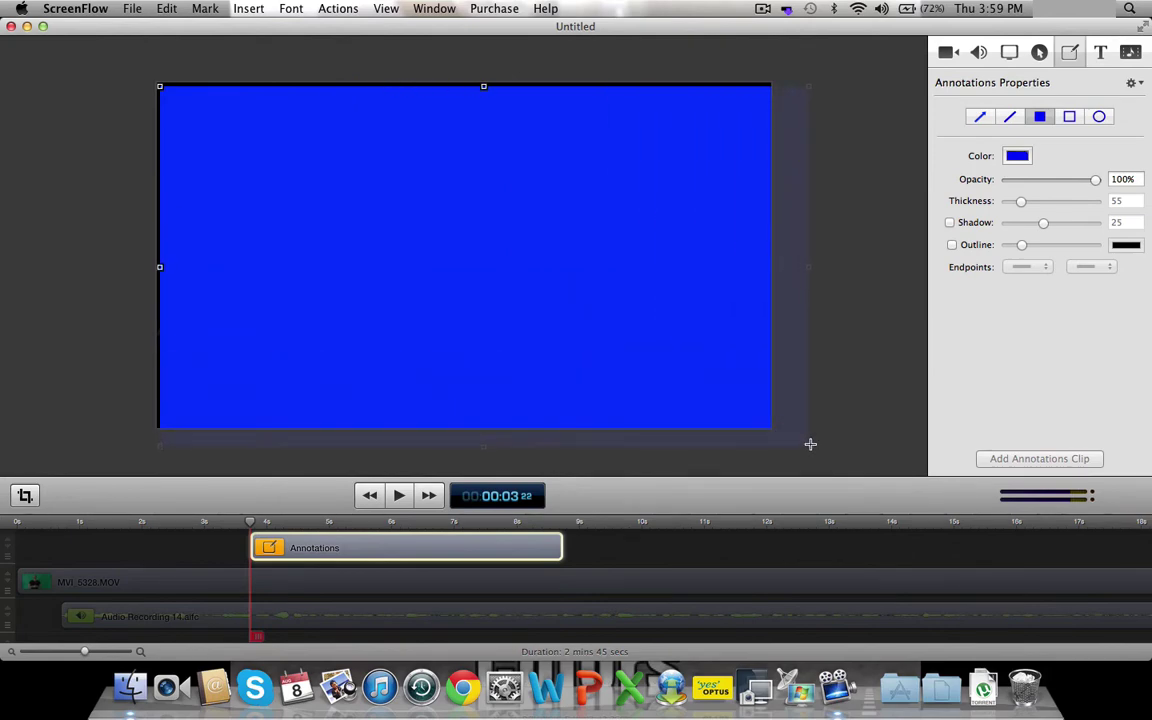
{"action": "left_click", "coordinate": [1017, 157]}
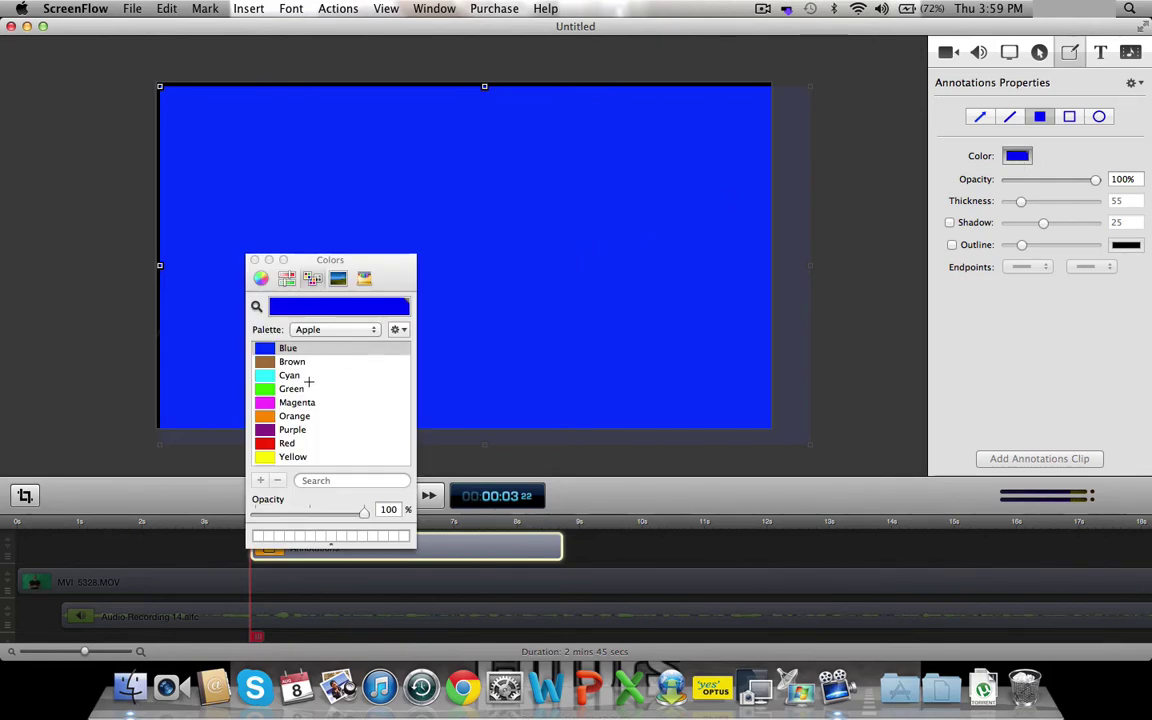
{"action": "scroll", "coordinate": [309, 381], "scroll_direction": "down", "scroll_amount": 1}
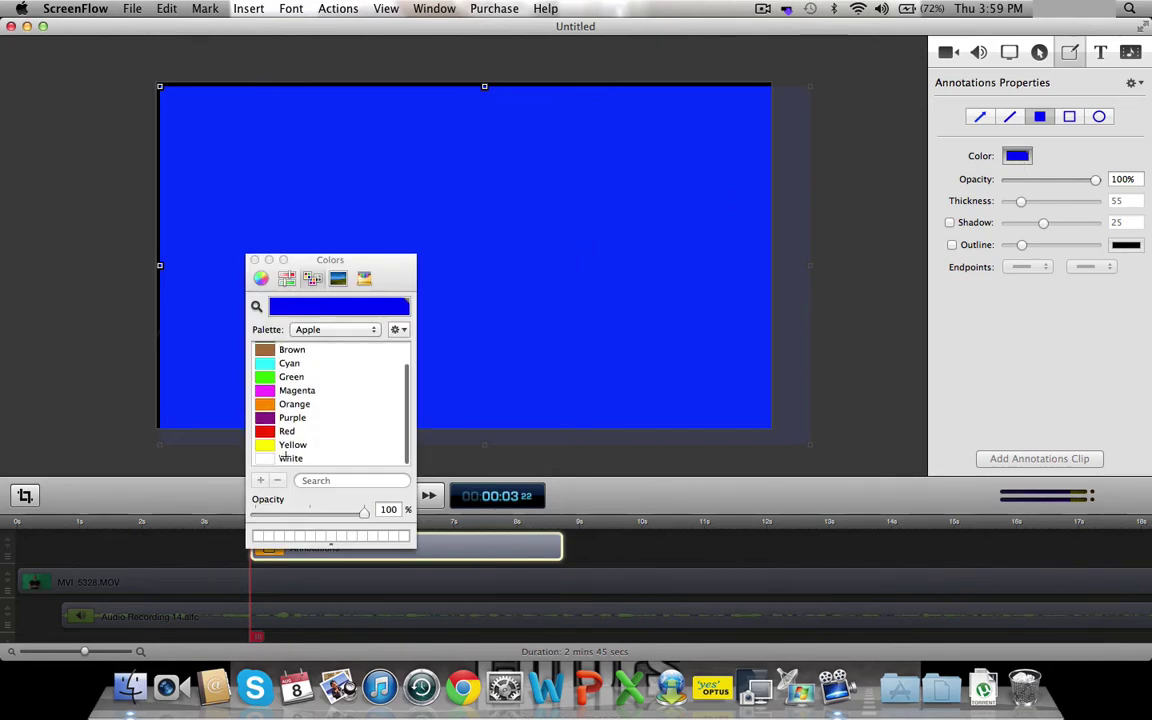
{"action": "left_click", "coordinate": [288, 457]}
{"action": "left_click", "coordinate": [254, 260]}
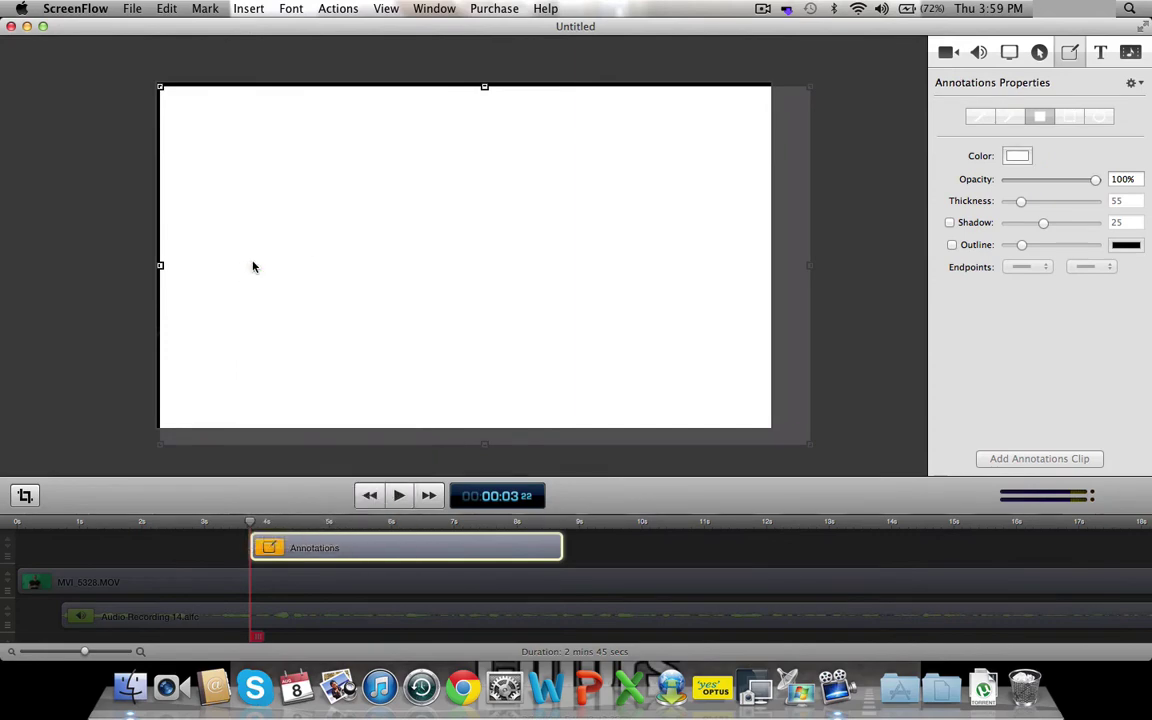
{"action": "left_click", "coordinate": [430, 540]}
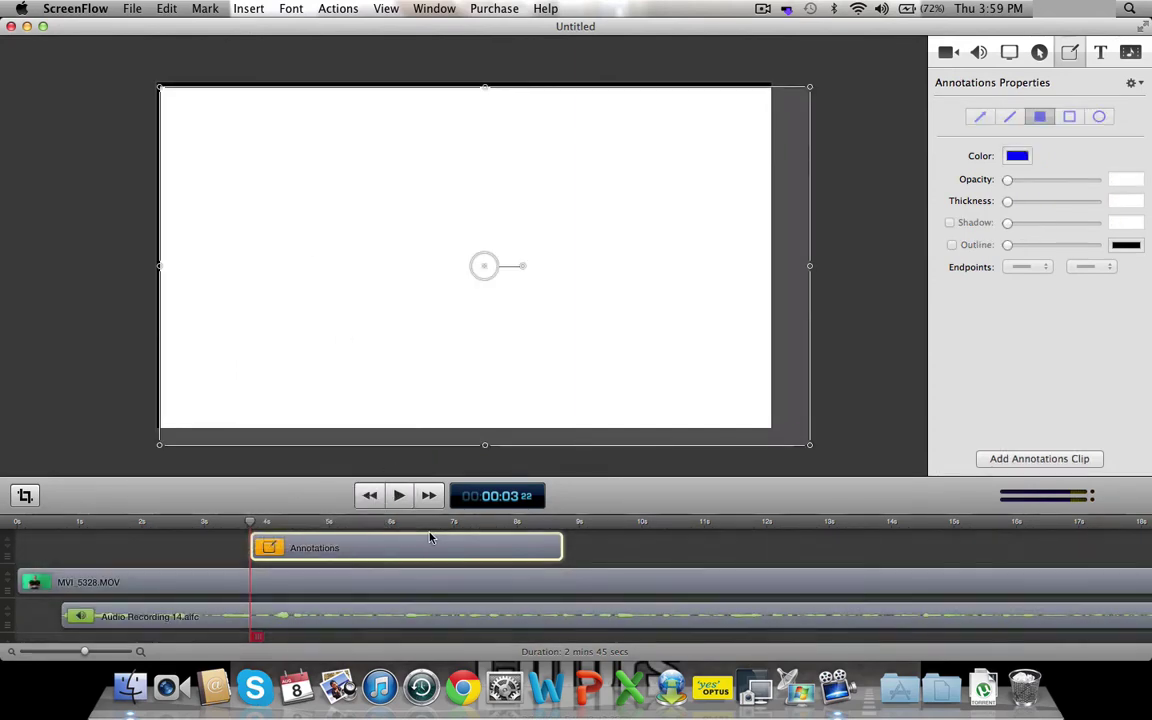
- Move the Annotations clip to the timeline start and extend it to about 1m27s
{"action": "left_click_drag", "start_coordinate": [428, 551], "coordinate": [175, 553]}
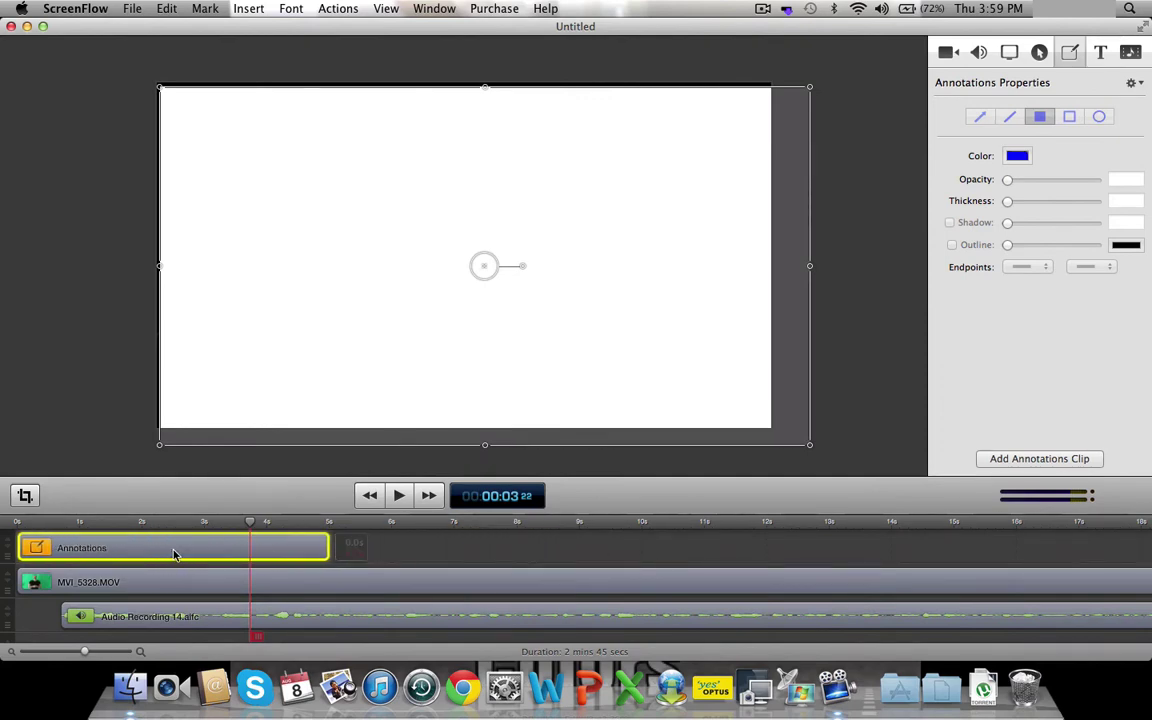
{"action": "left_click_drag", "start_coordinate": [86, 654], "coordinate": [48, 651]}
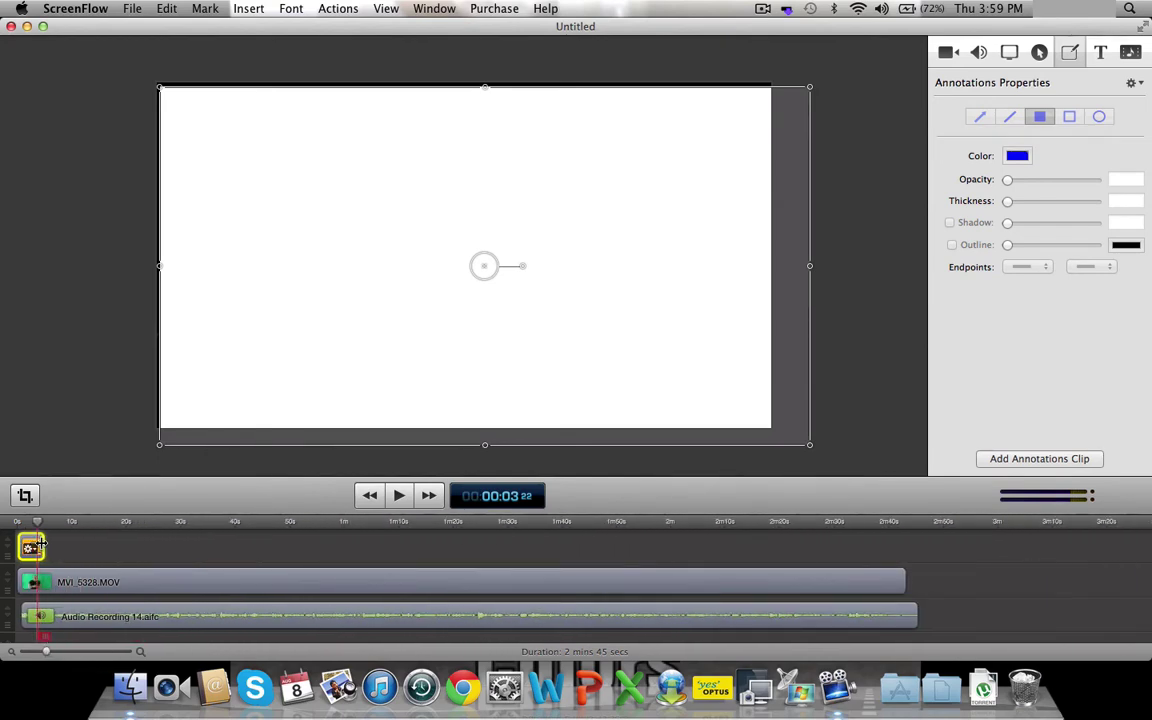
{"action": "mouse_move", "coordinate": [40, 541]}
{"action": "left_mouse_down"}
{"action": "mouse_move", "coordinate": [275, 545]}
{"action": "mouse_move", "coordinate": [491, 513]}
{"action": "mouse_move", "coordinate": [897, 512]}
{"action": "left_mouse_up"}
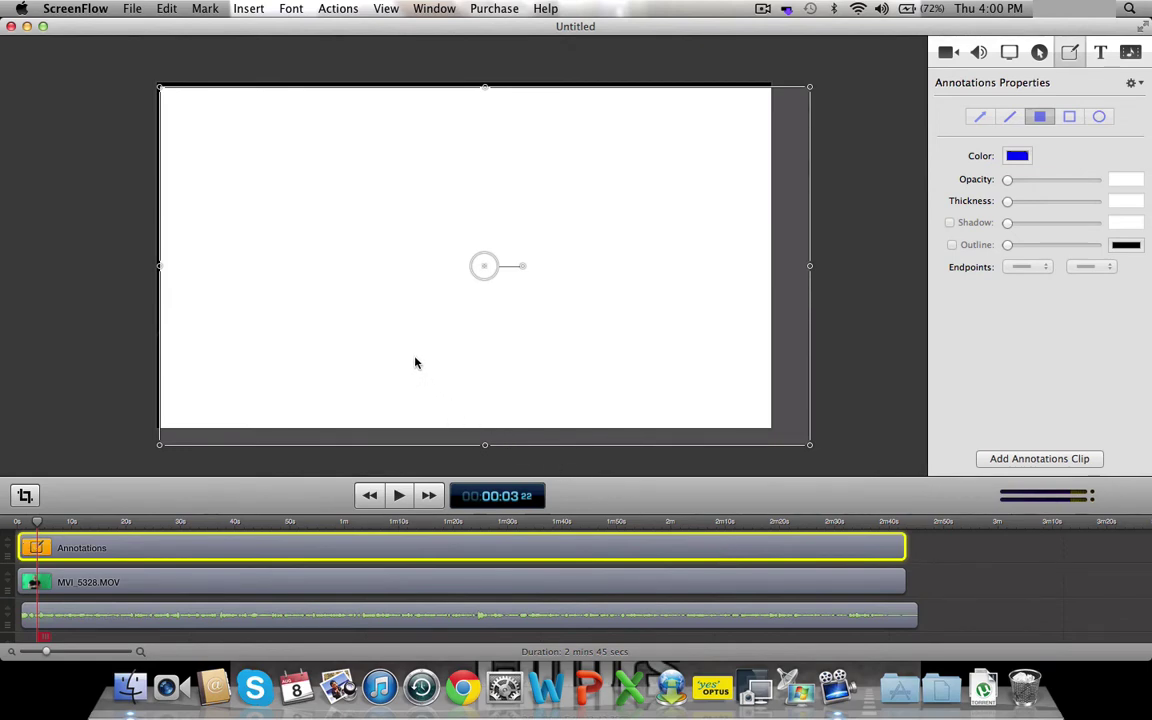
- Shift the presenter up-left on the canvas and place MVI_5328.MOV above the Annotations layer
{"action": "left_click_drag", "start_coordinate": [416, 363], "coordinate": [401, 351]}
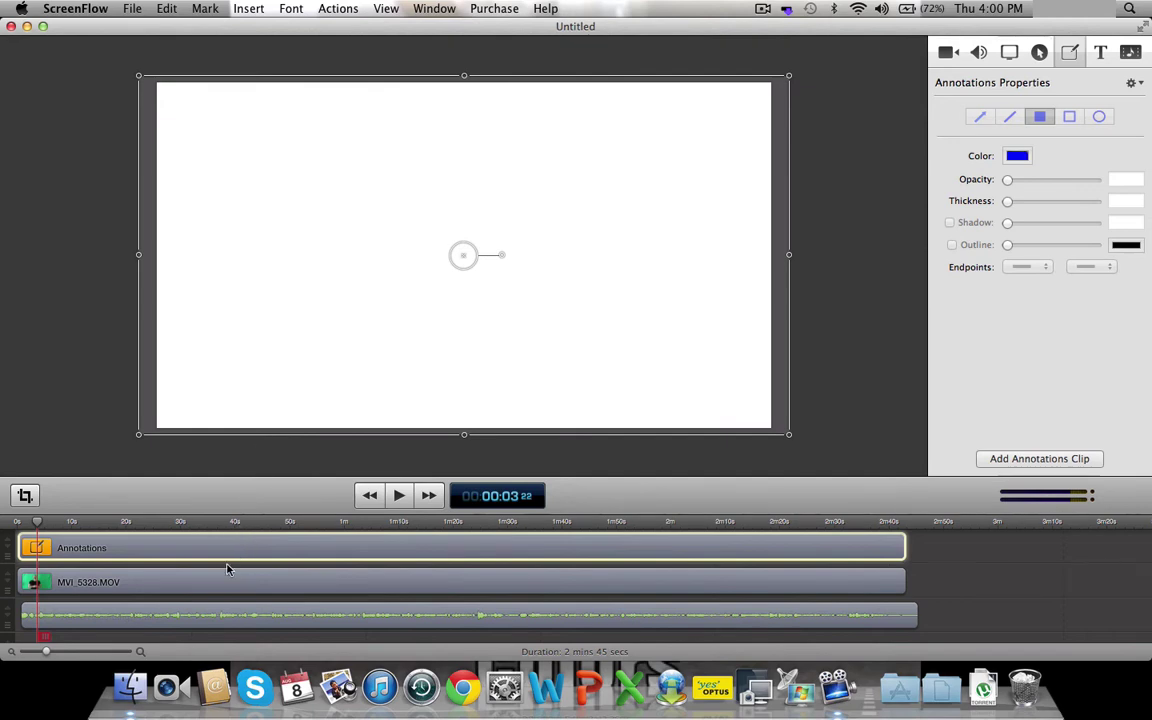
{"action": "left_click", "coordinate": [193, 587]}
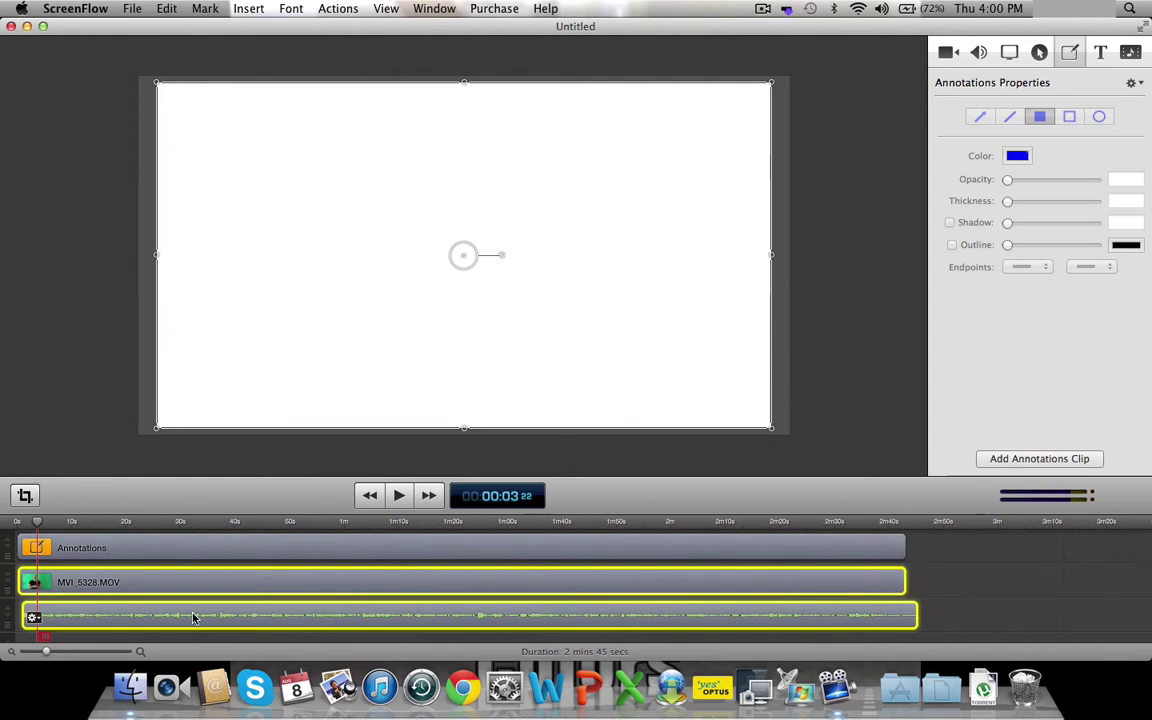
{"action": "left_click_drag", "start_coordinate": [200, 584], "coordinate": [173, 616]}
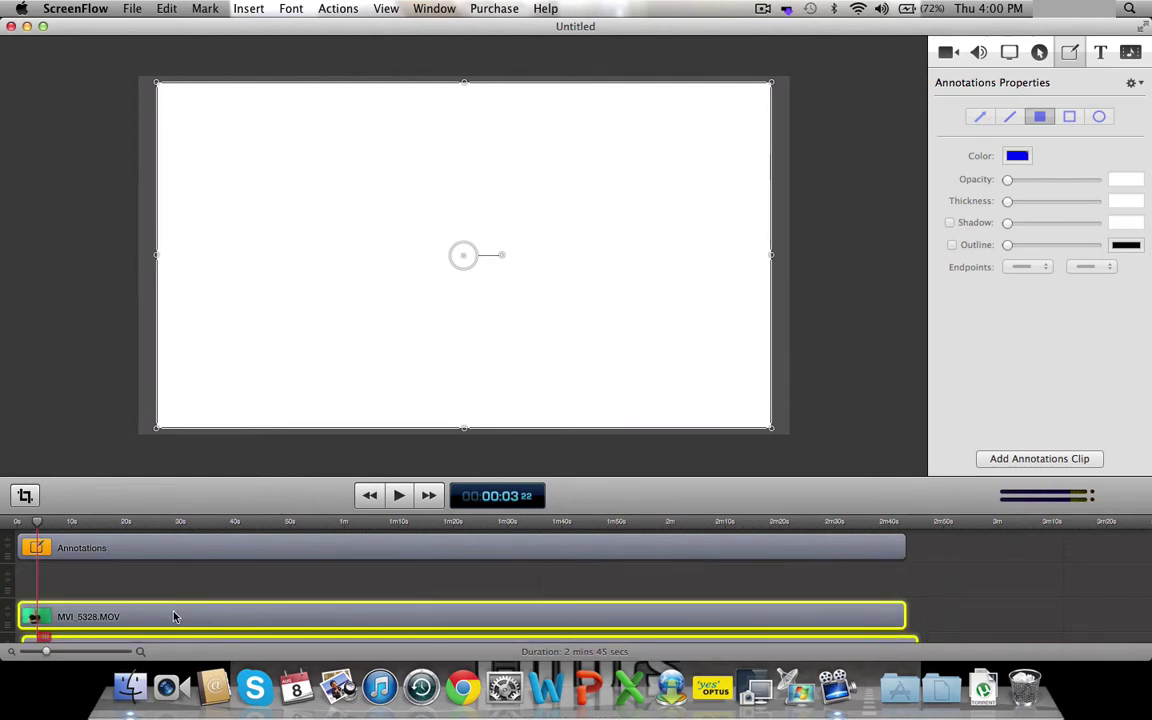
{"action": "left_click", "coordinate": [159, 586]}
{"action": "left_click", "coordinate": [161, 616]}
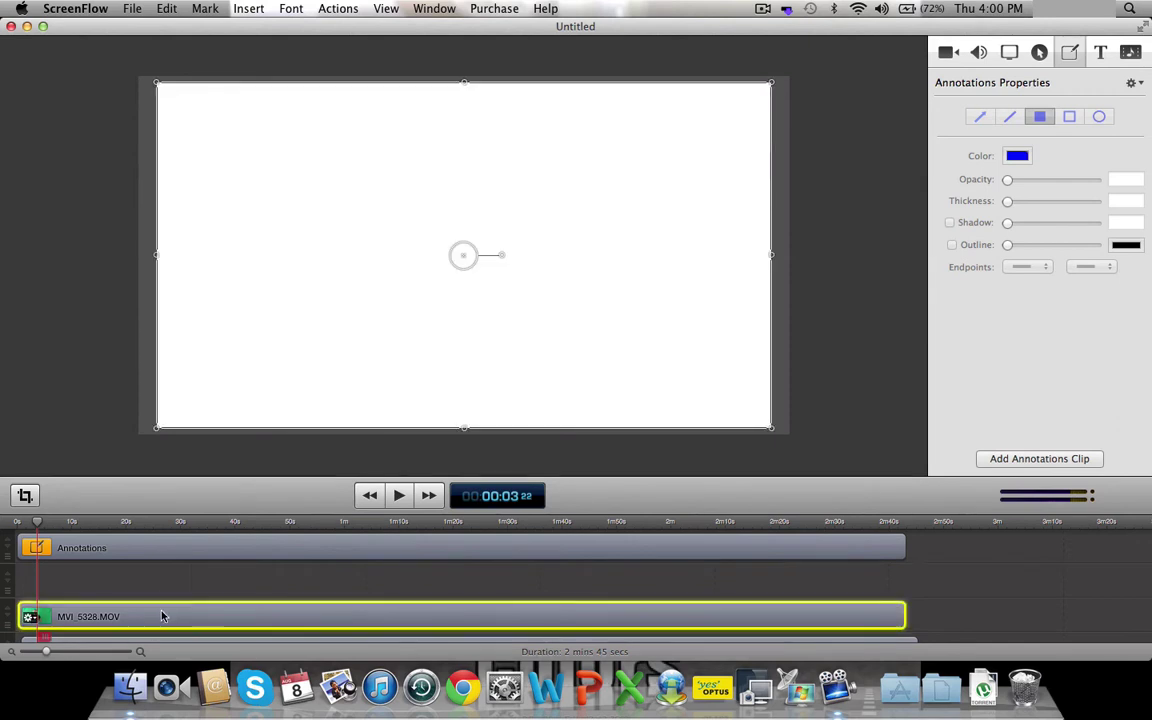
{"action": "mouse_move", "coordinate": [161, 616]}
{"action": "left_mouse_down"}
{"action": "mouse_move", "coordinate": [174, 549]}
{"action": "mouse_move", "coordinate": [164, 610]}
{"action": "left_mouse_up"}
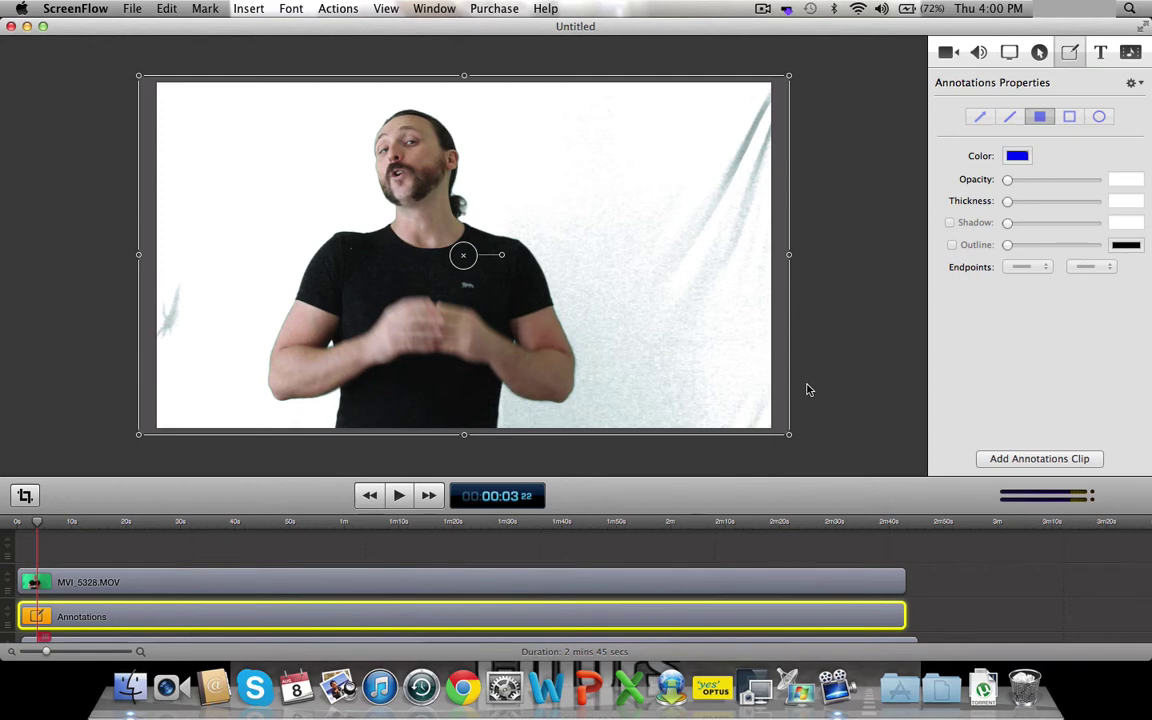
- In MVI_5328.MOV's Color Controls, set Chroma Key White Clip 213, Tolerance 25 and Angle 40
{"action": "left_click", "coordinate": [946, 52]}
{"action": "scroll", "coordinate": [1001, 176], "scroll_direction": "down", "scroll_amount": 2}
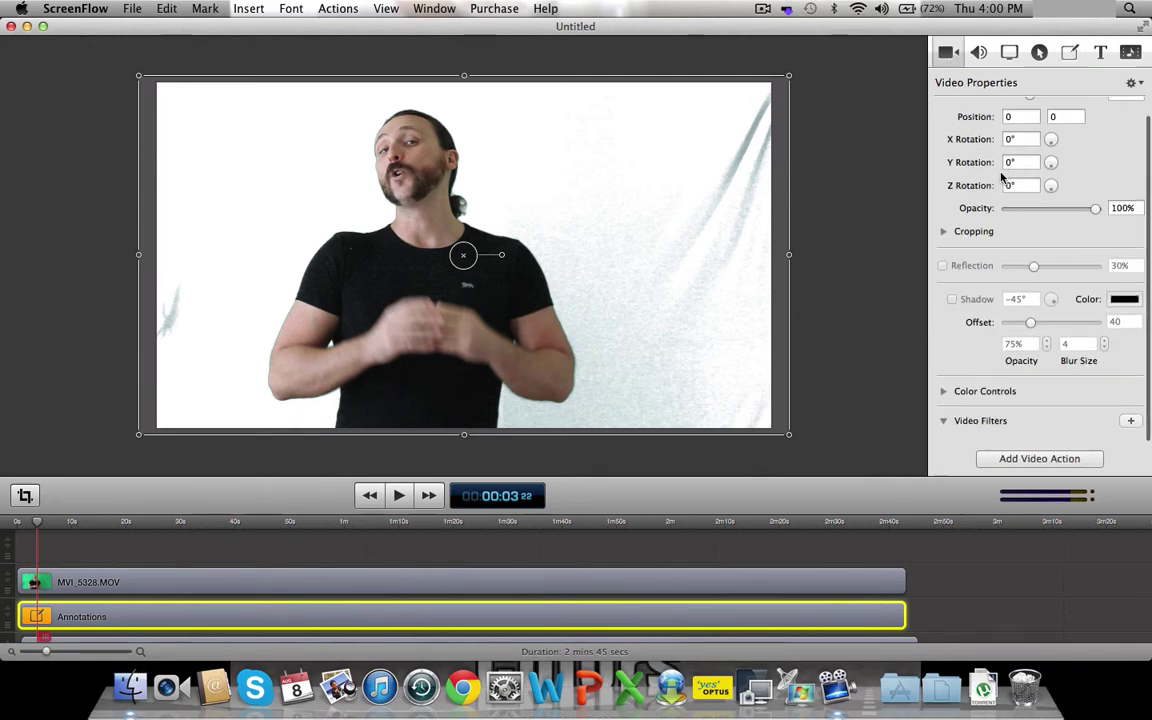
{"action": "left_click", "coordinate": [943, 394]}
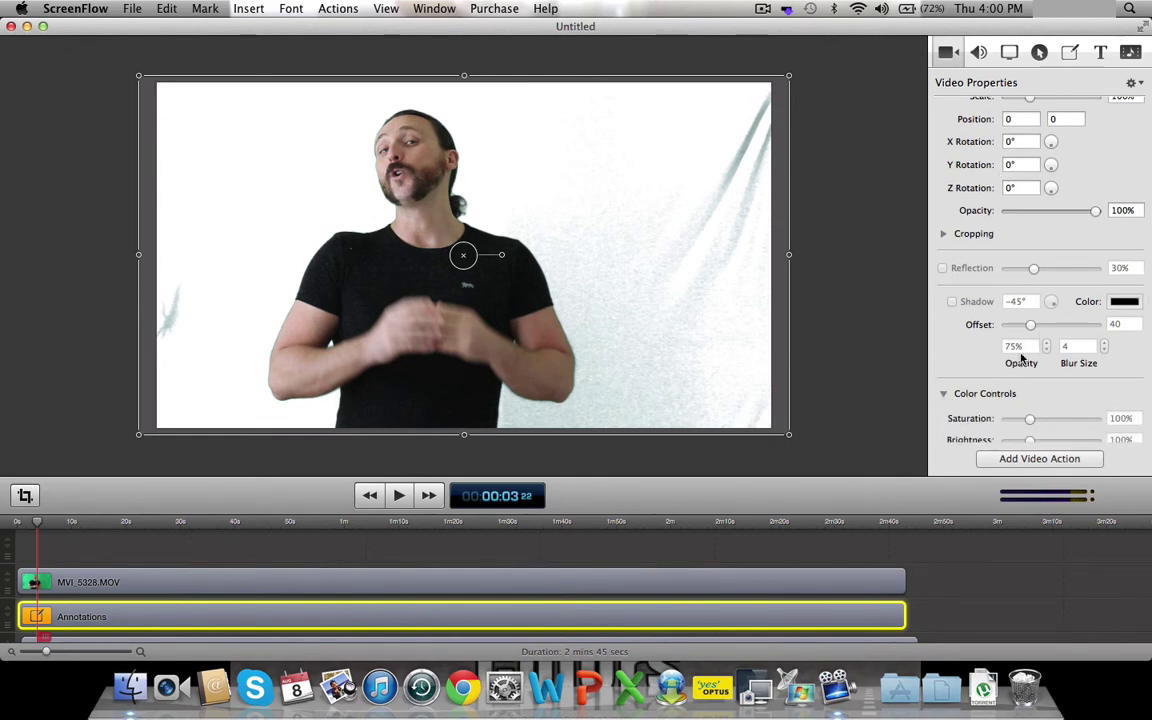
{"action": "scroll", "coordinate": [1021, 358], "scroll_direction": "down", "scroll_amount": 5}
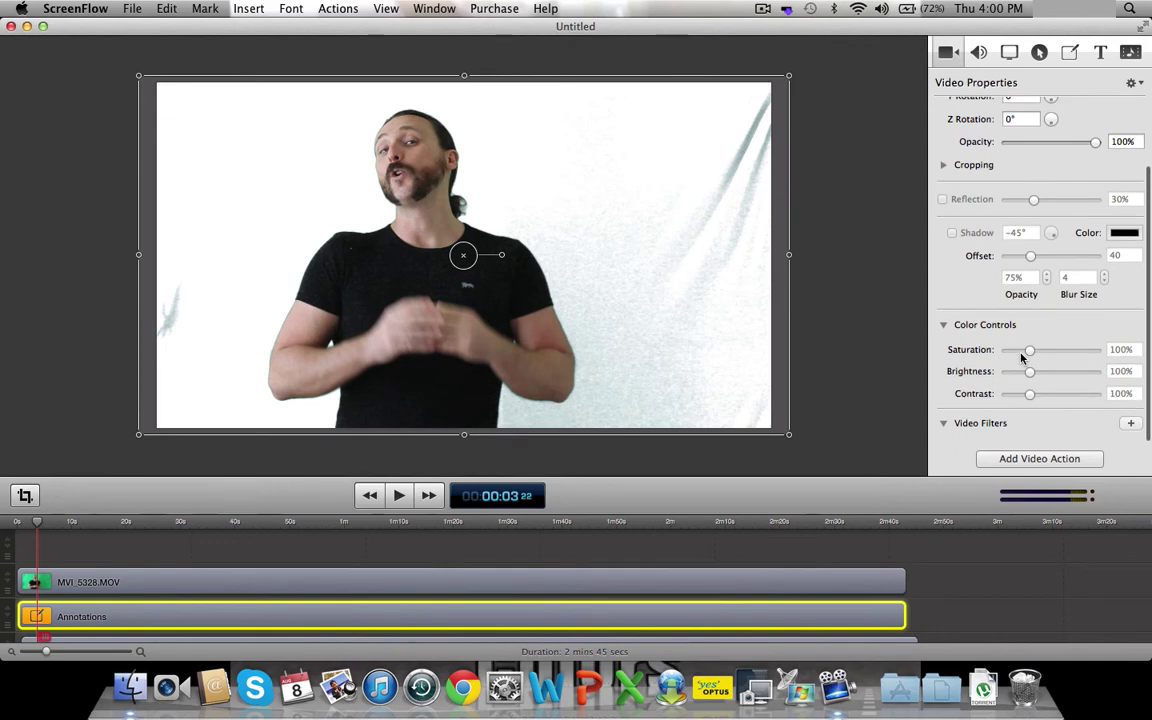
{"action": "left_click", "coordinate": [448, 585]}
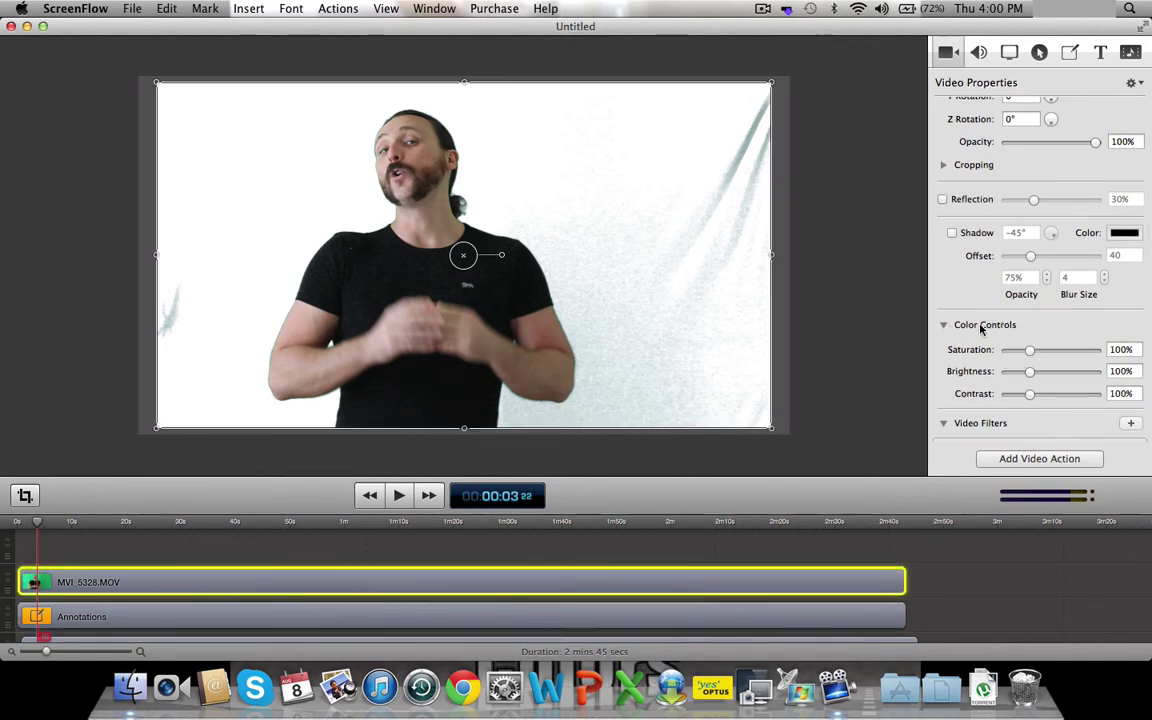
{"action": "scroll", "coordinate": [1039, 328], "scroll_direction": "down", "scroll_amount": 8}
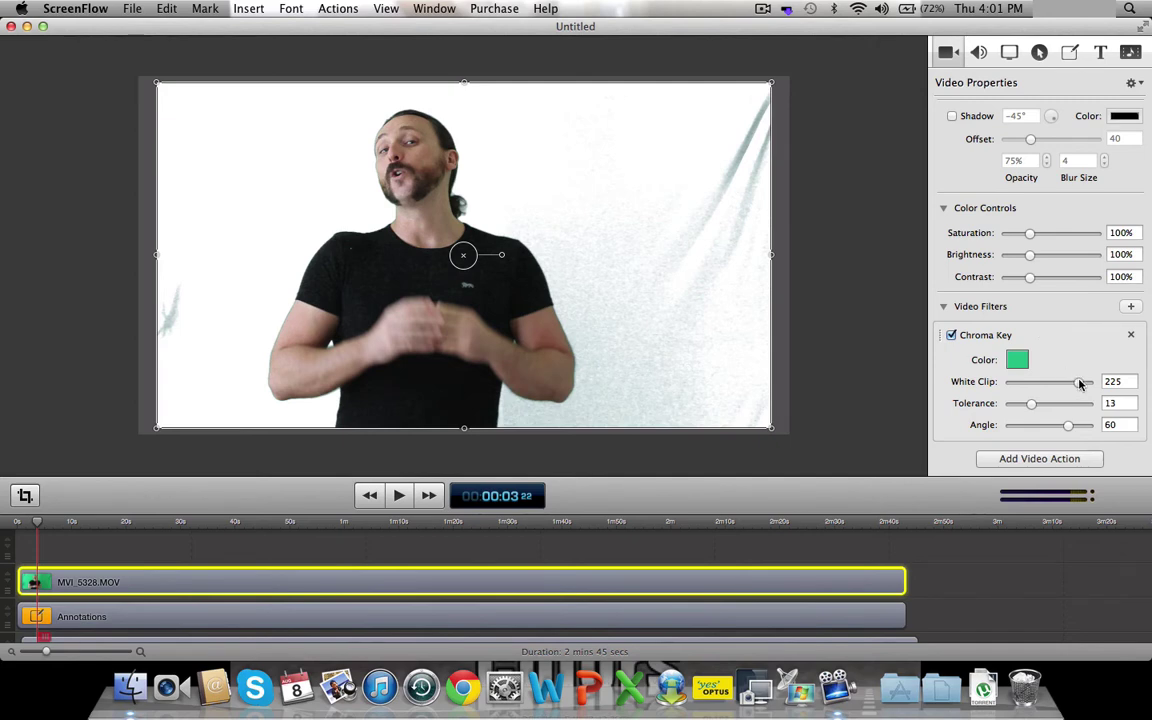
{"action": "left_click_drag", "start_coordinate": [1080, 384], "coordinate": [985, 423]}
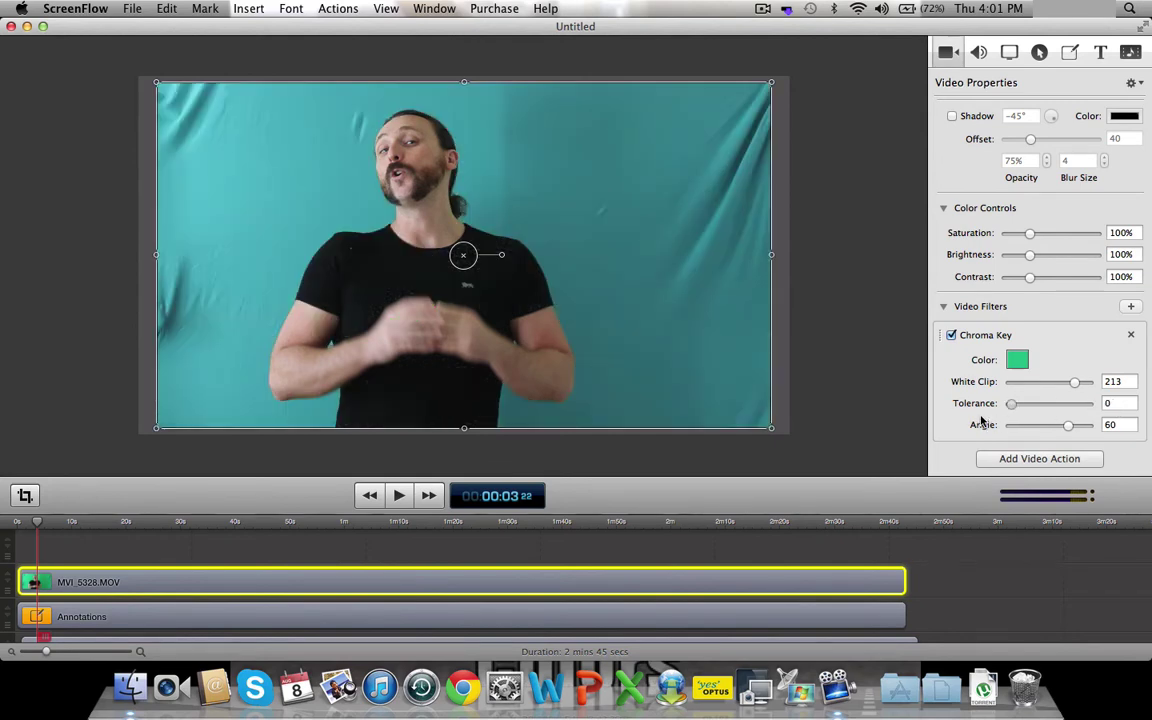
{"action": "left_click_drag", "start_coordinate": [1011, 403], "coordinate": [1051, 403]}
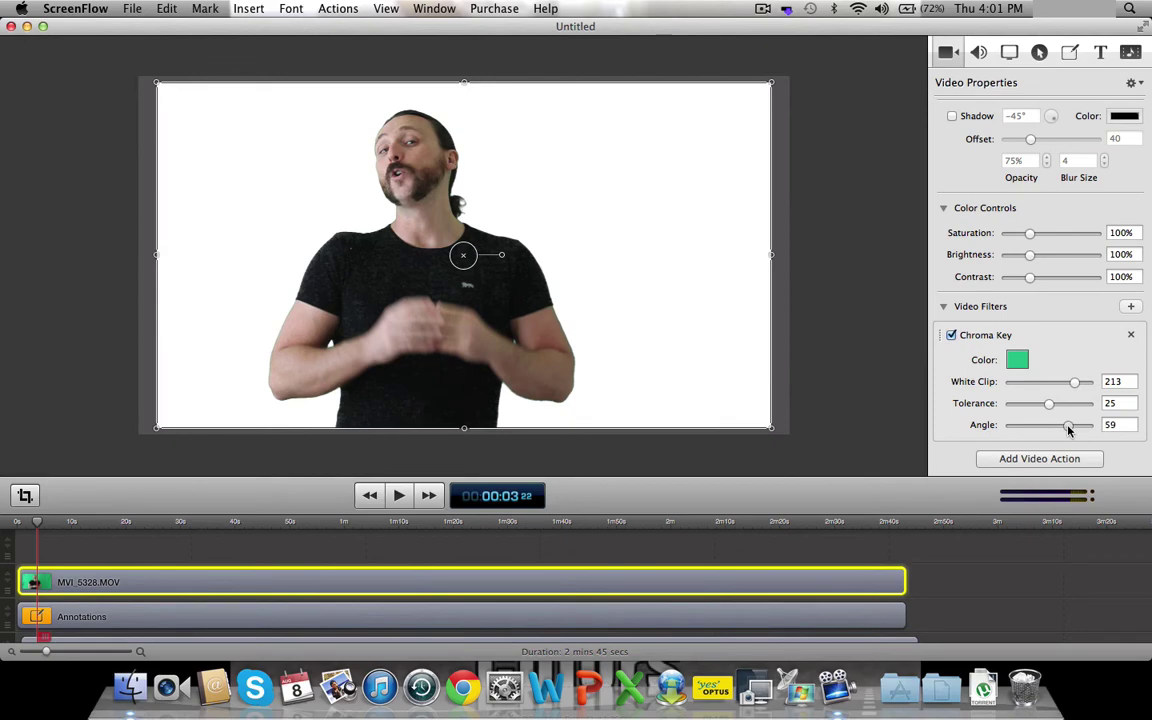
{"action": "left_click_drag", "start_coordinate": [1068, 429], "coordinate": [1104, 430]}
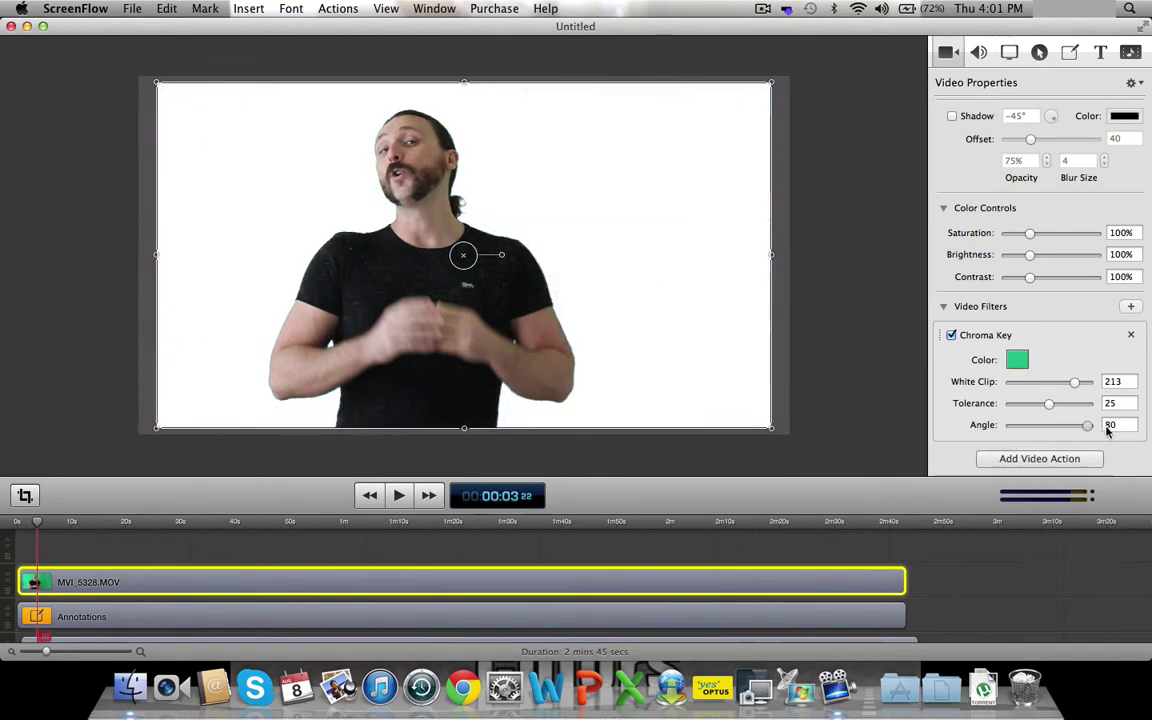
{"action": "left_click_drag", "start_coordinate": [1092, 432], "coordinate": [1050, 447]}
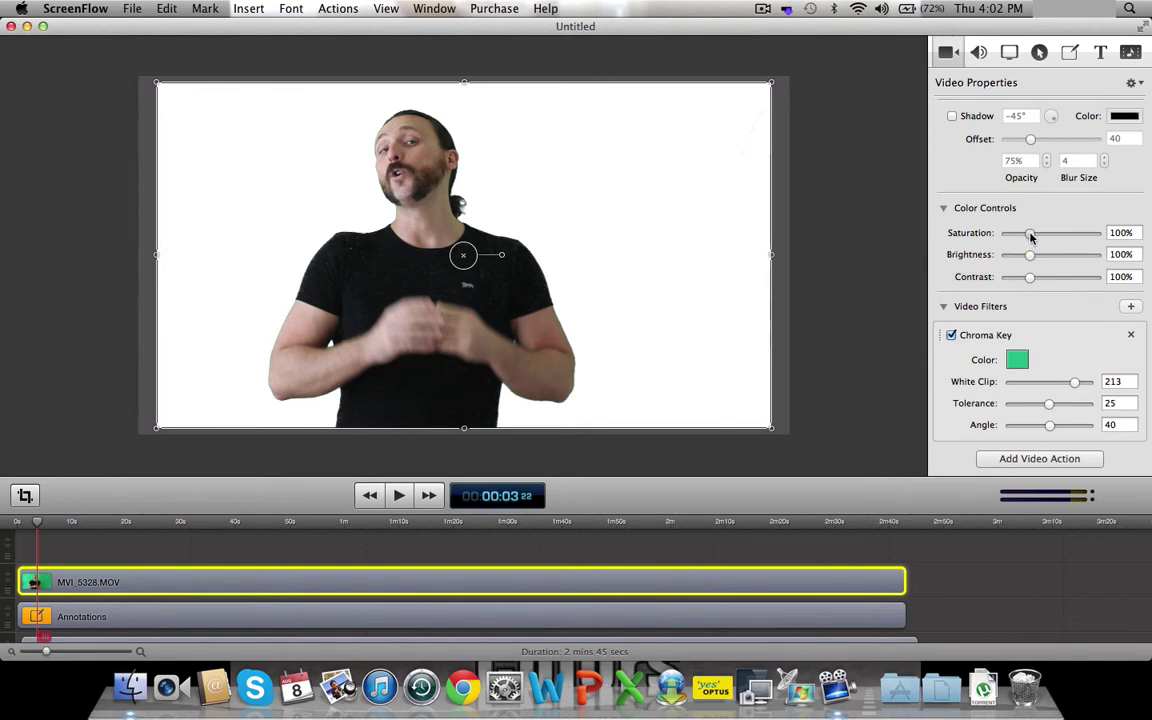
- After testing extremes, set Saturation to 161%, Brightness to 113% and Contrast to 132%
{"action": "left_click_drag", "start_coordinate": [1031, 234], "coordinate": [1106, 233]}
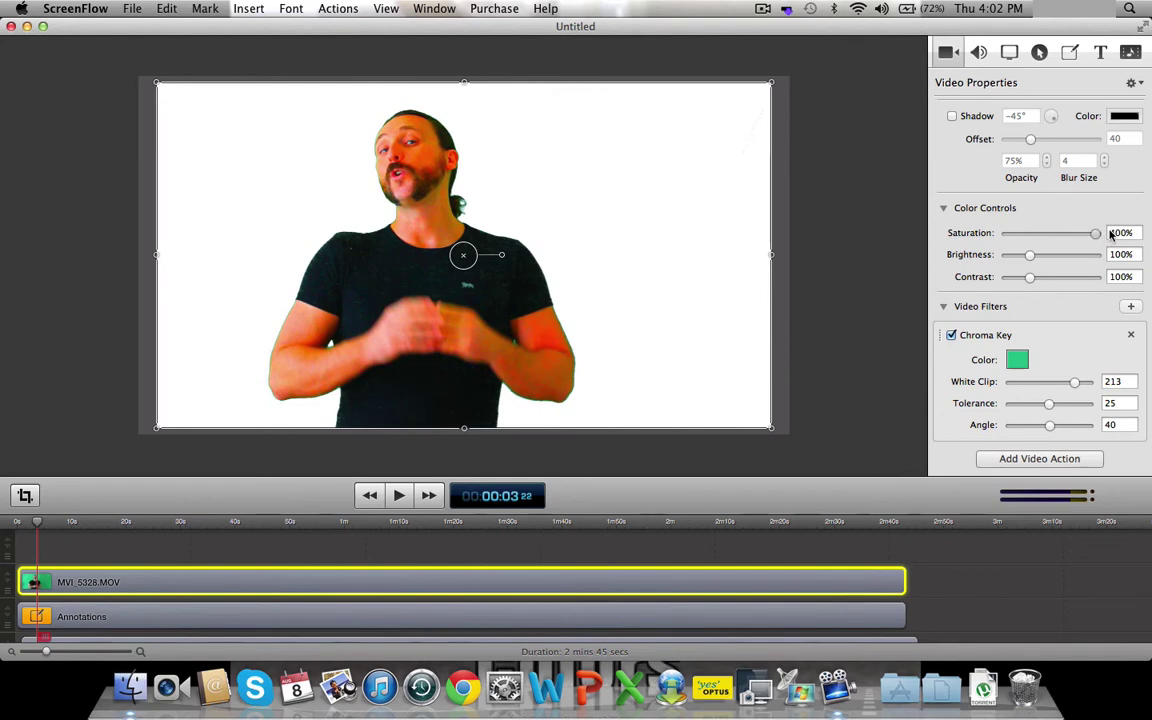
{"action": "left_click_drag", "start_coordinate": [1095, 233], "coordinate": [978, 252]}
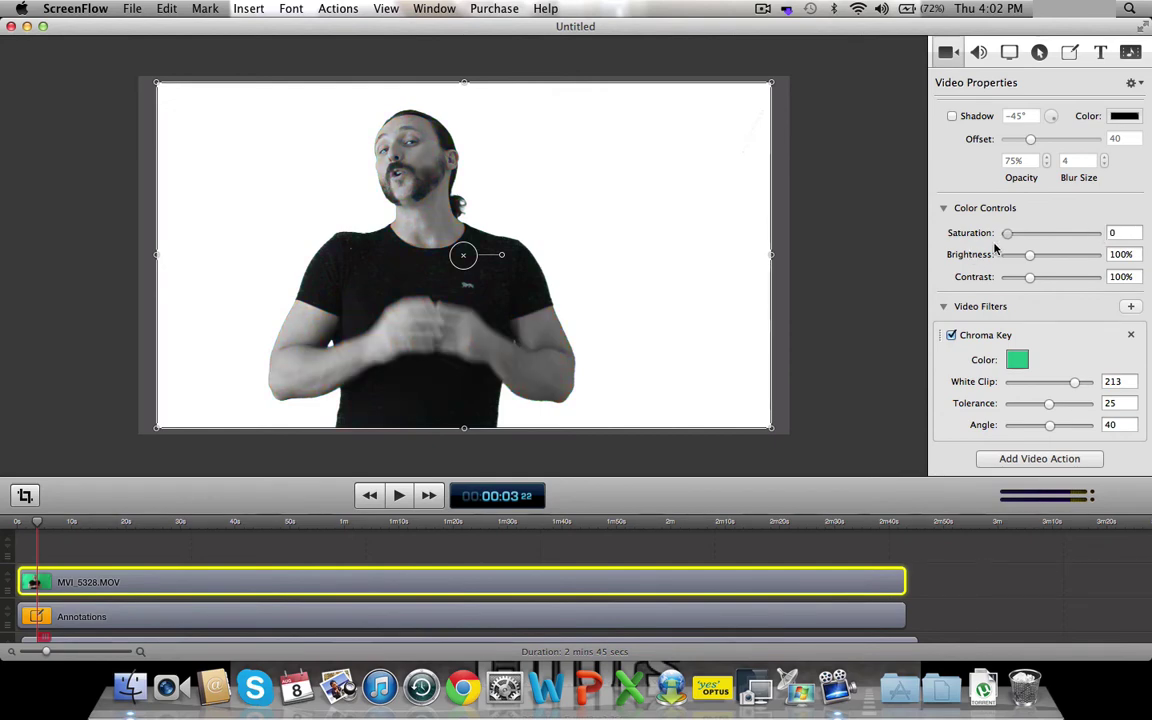
{"action": "left_click_drag", "start_coordinate": [1008, 233], "coordinate": [1043, 233]}
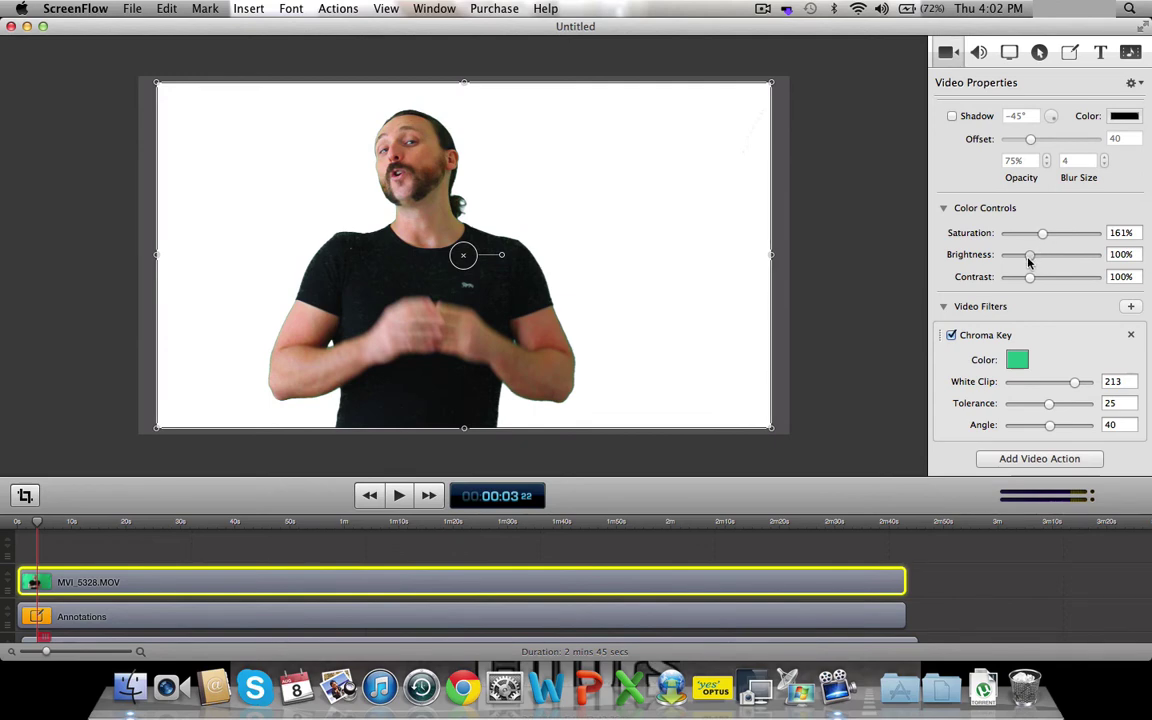
{"action": "left_click_drag", "start_coordinate": [1028, 259], "coordinate": [1032, 259]}
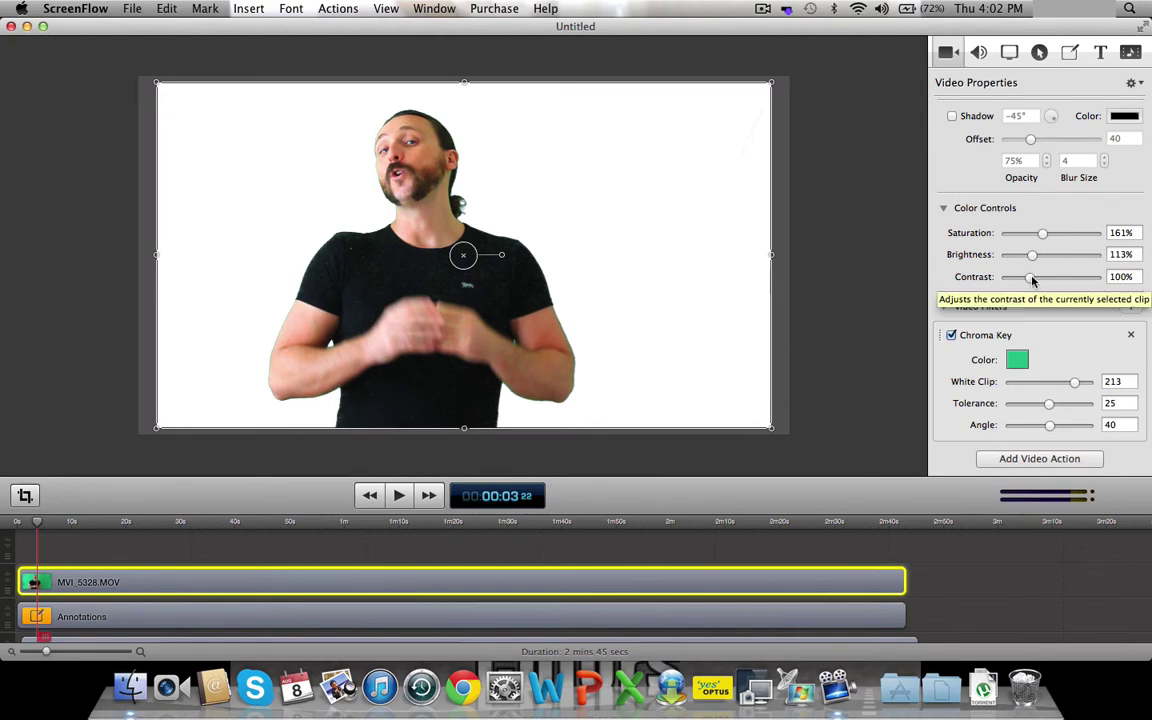
{"action": "left_click_drag", "start_coordinate": [1033, 280], "coordinate": [1039, 280]}
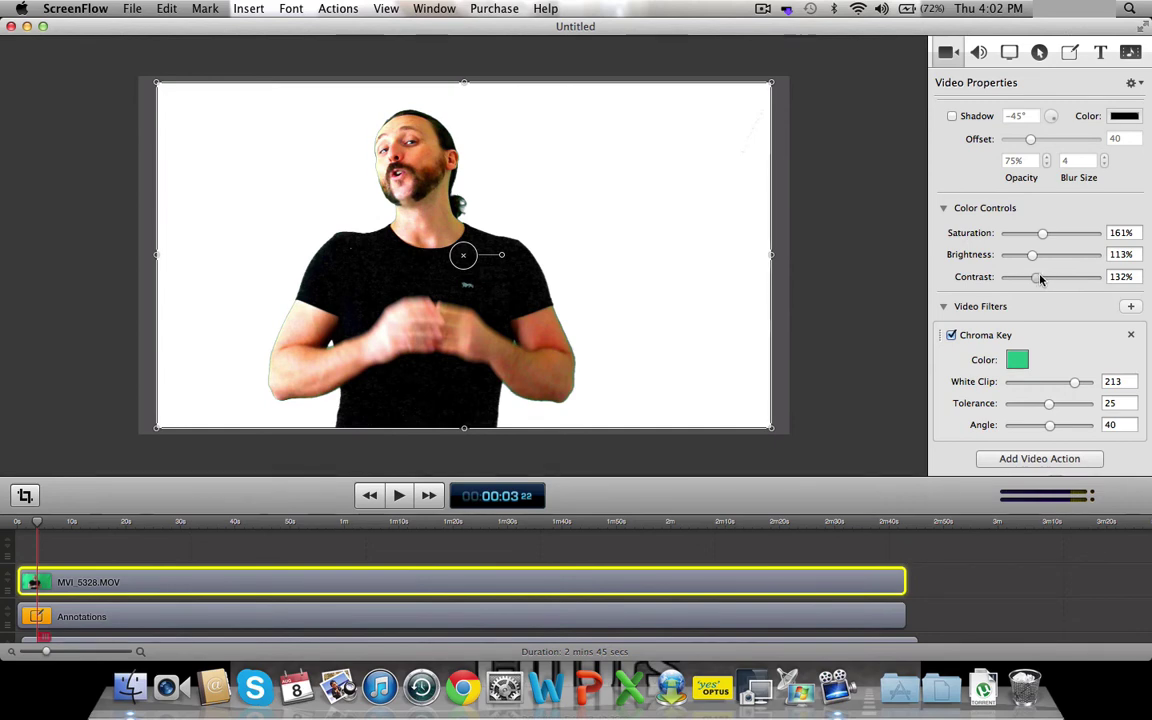
{"action": "mouse_move", "coordinate": [1039, 279]}
{"action": "left_mouse_down"}
{"action": "mouse_move", "coordinate": [1104, 276]}
{"action": "mouse_move", "coordinate": [1005, 277]}
{"action": "mouse_move", "coordinate": [1042, 277]}
{"action": "left_mouse_up"}
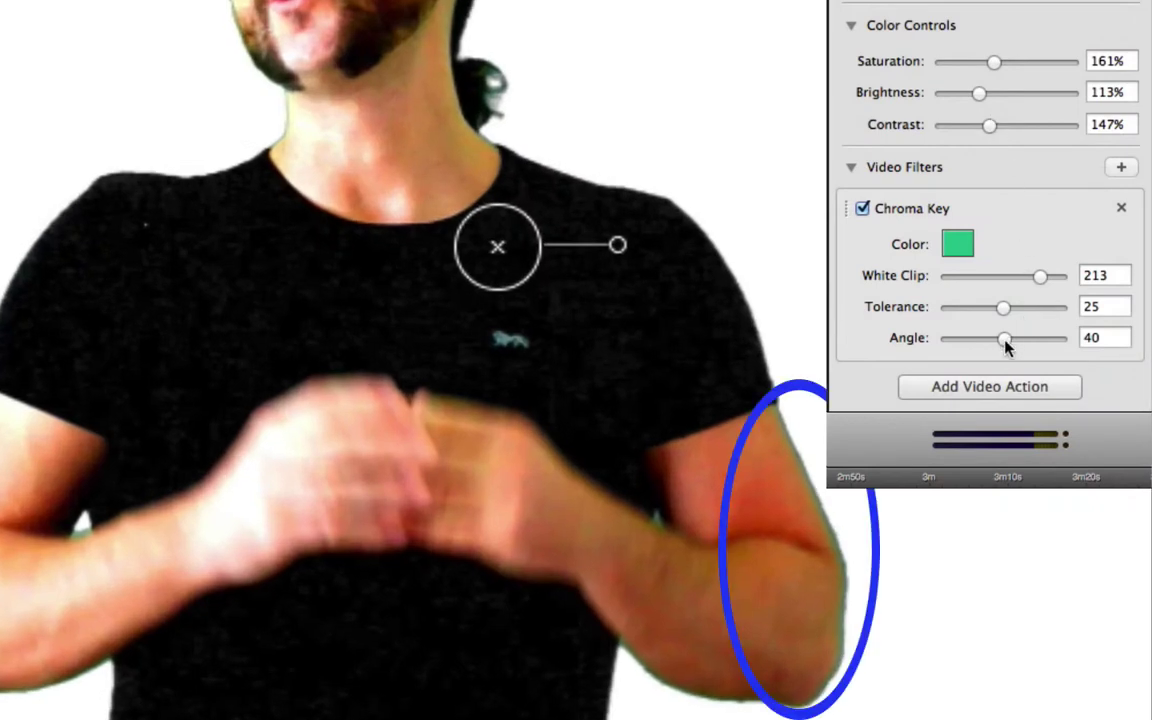
- Set the chroma key Angle to 65 and choose a bright green key colour in Refine Key
{"action": "left_click_drag", "start_coordinate": [1006, 342], "coordinate": [1040, 349]}
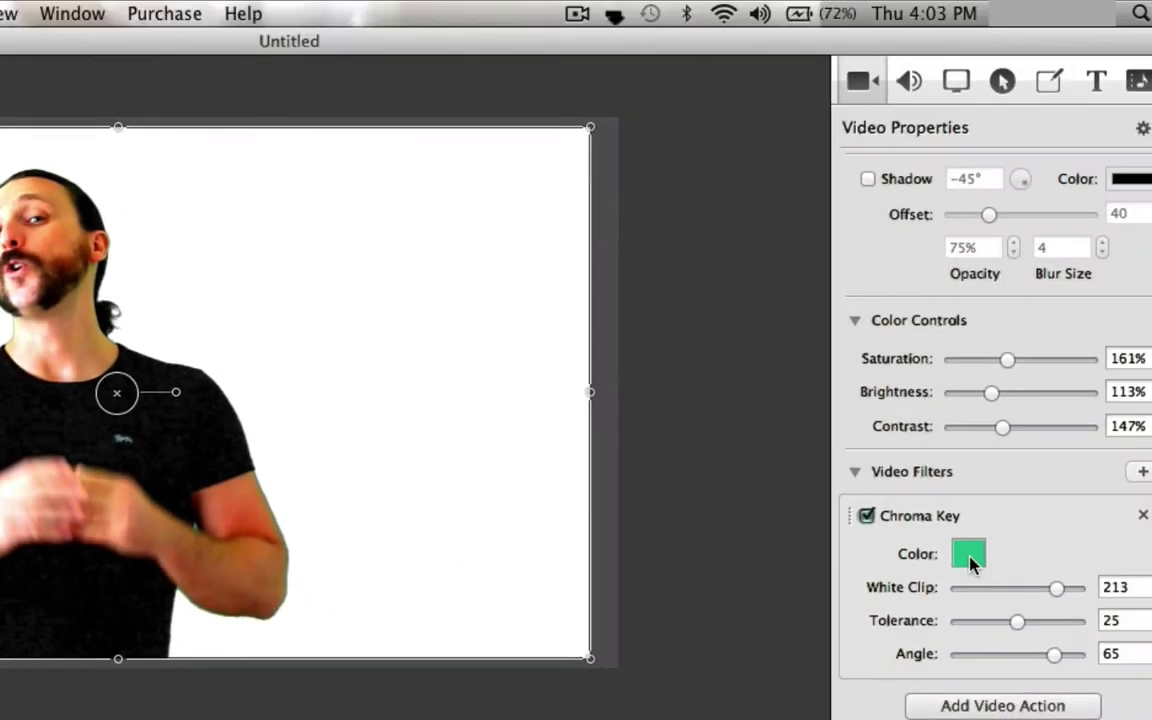
{"action": "left_click", "coordinate": [958, 248]}
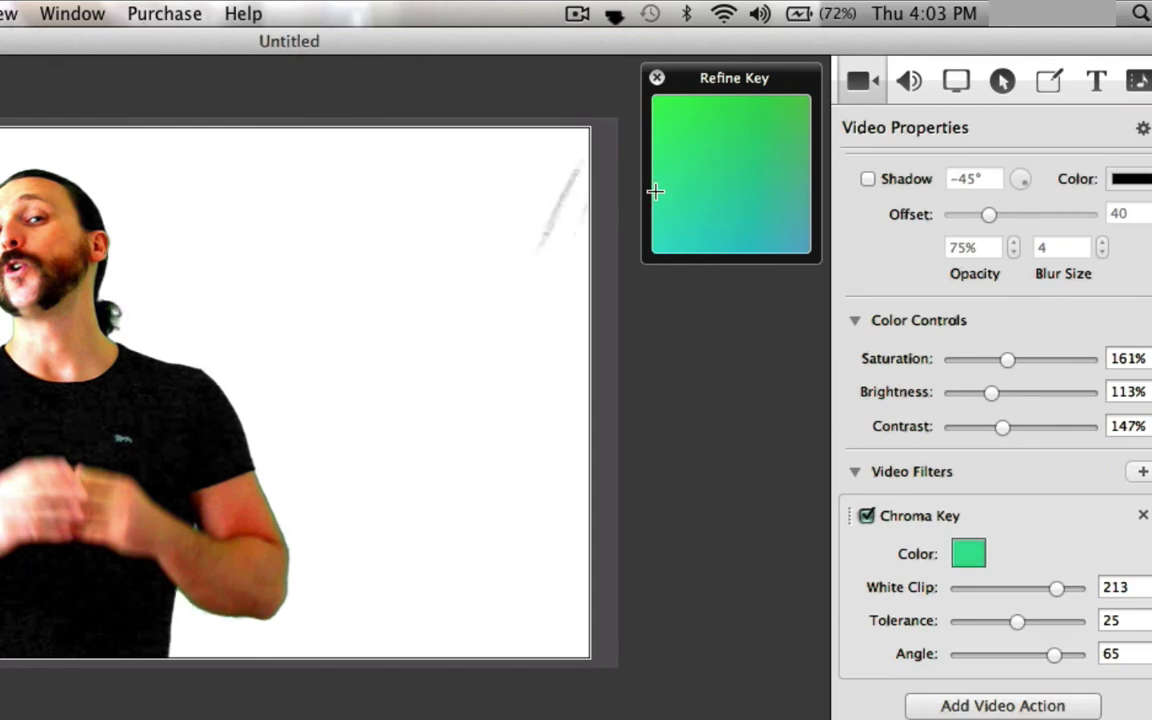
{"action": "left_click_drag", "start_coordinate": [655, 191], "coordinate": [726, 185]}
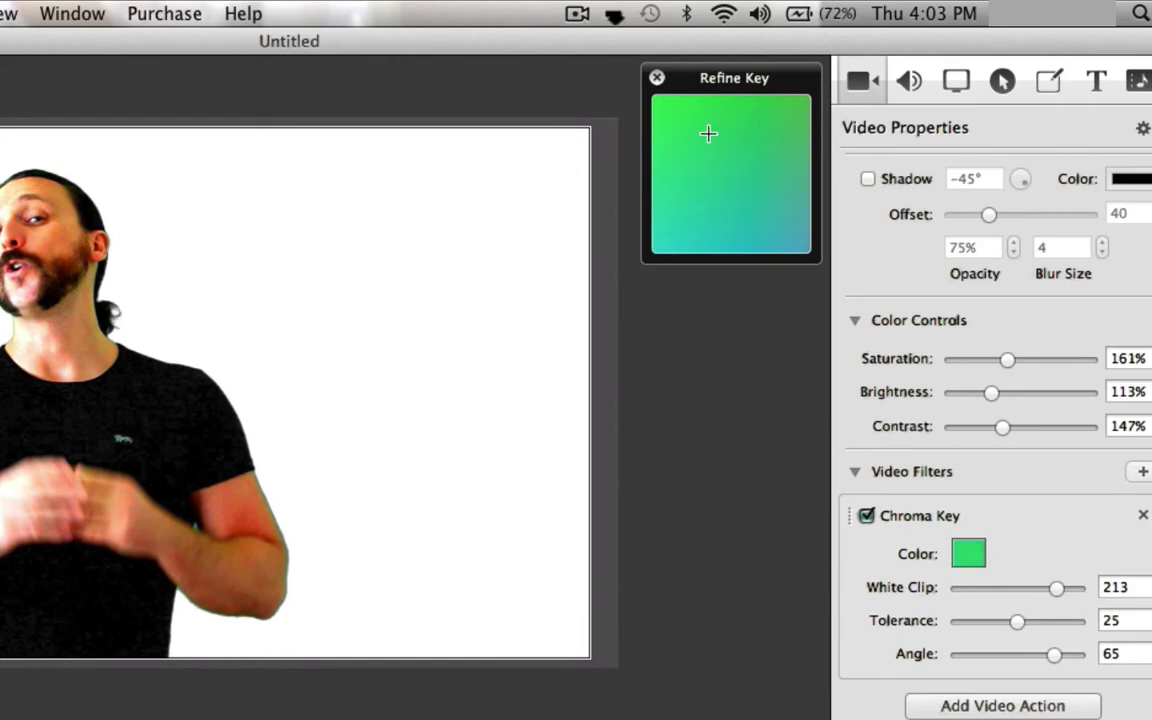
{"action": "left_click", "coordinate": [762, 186]}
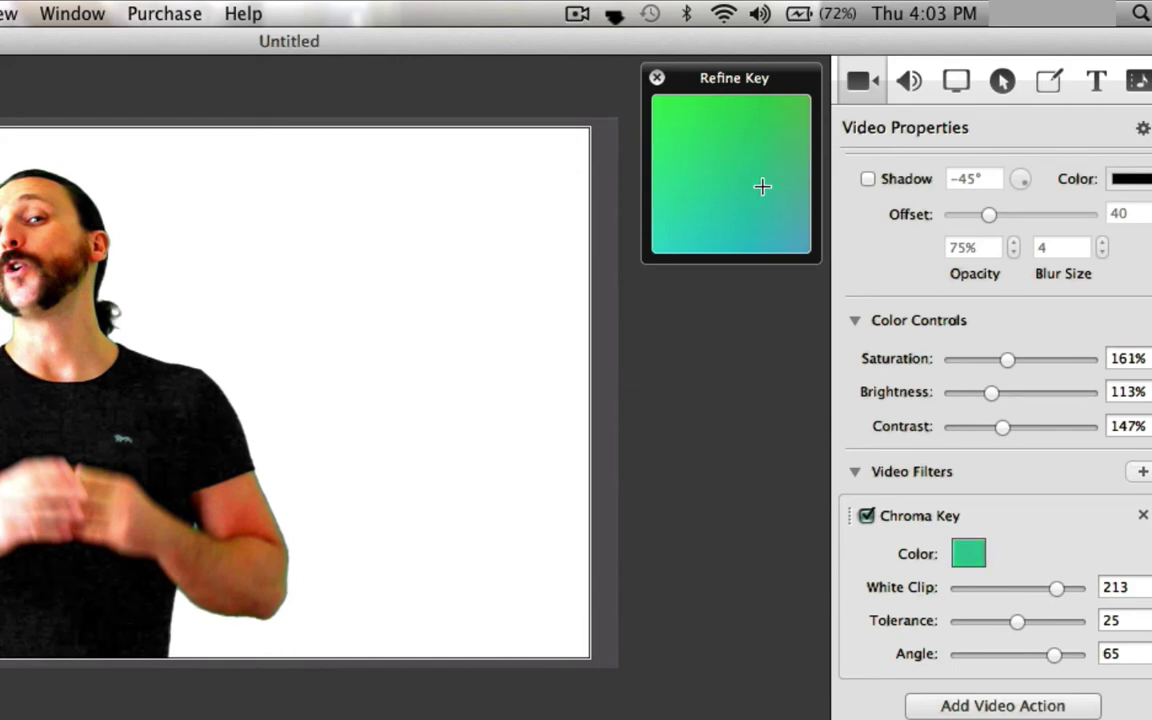
{"action": "left_click", "coordinate": [676, 129]}
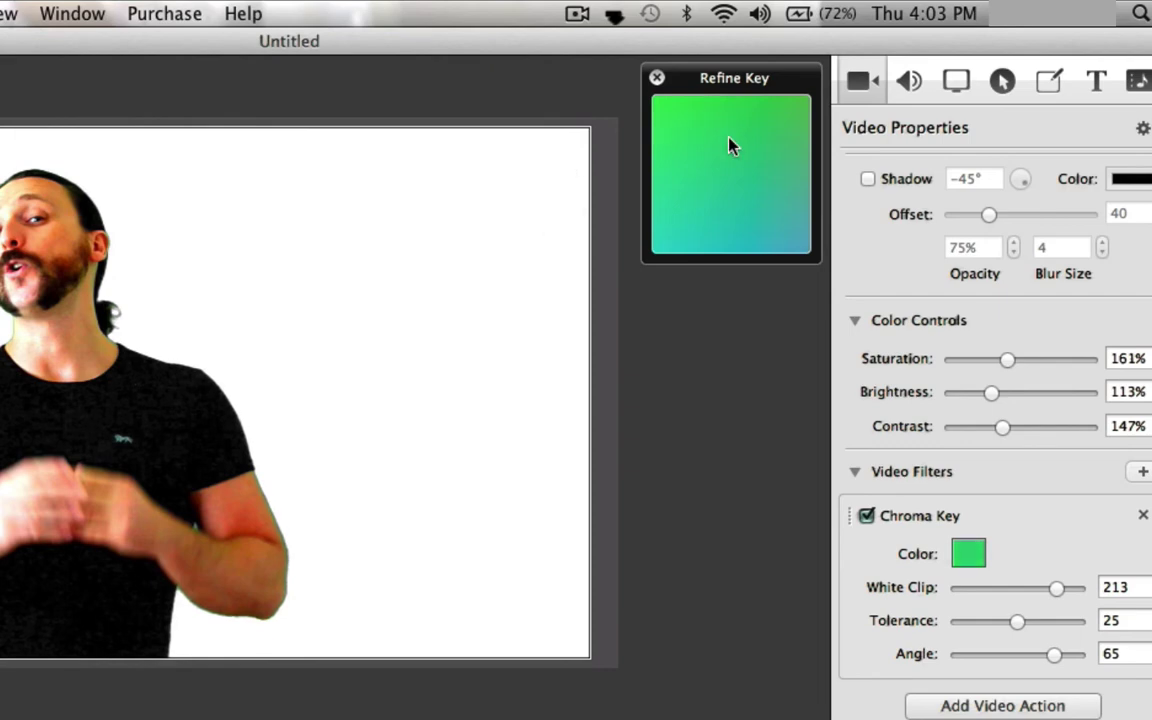
{"action": "left_click", "coordinate": [656, 77]}
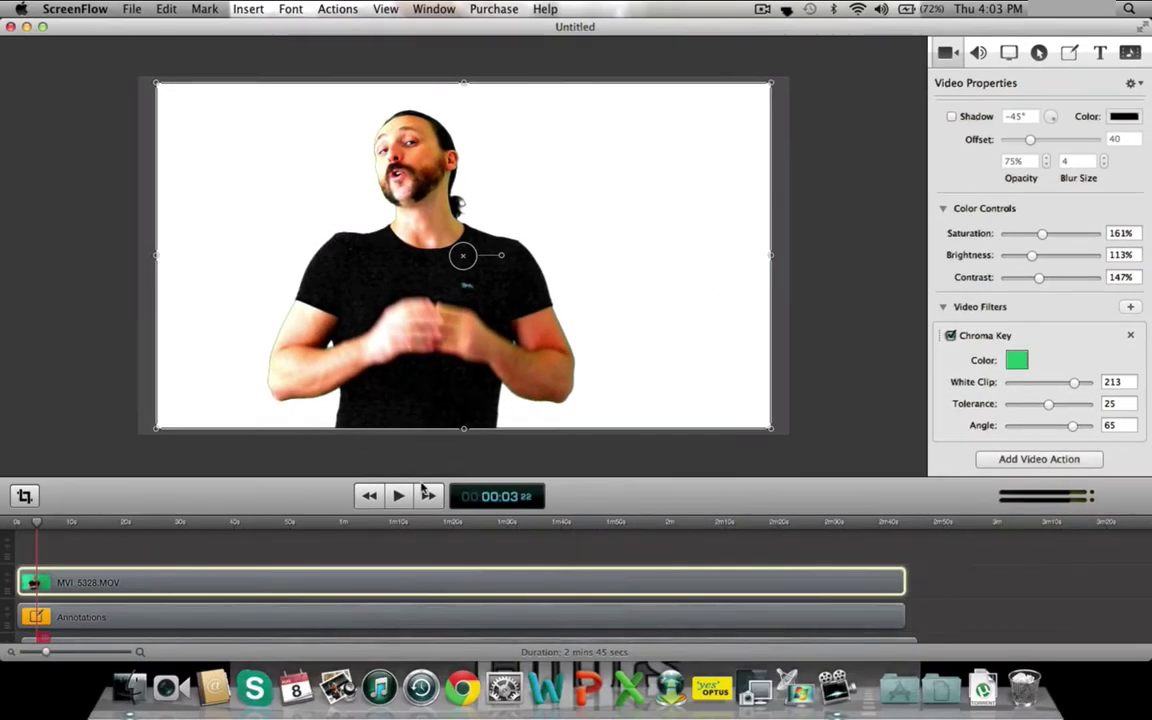
- Play the keyed presenter footage and pause it about eight seconds in
{"action": "left_click", "coordinate": [399, 496]}
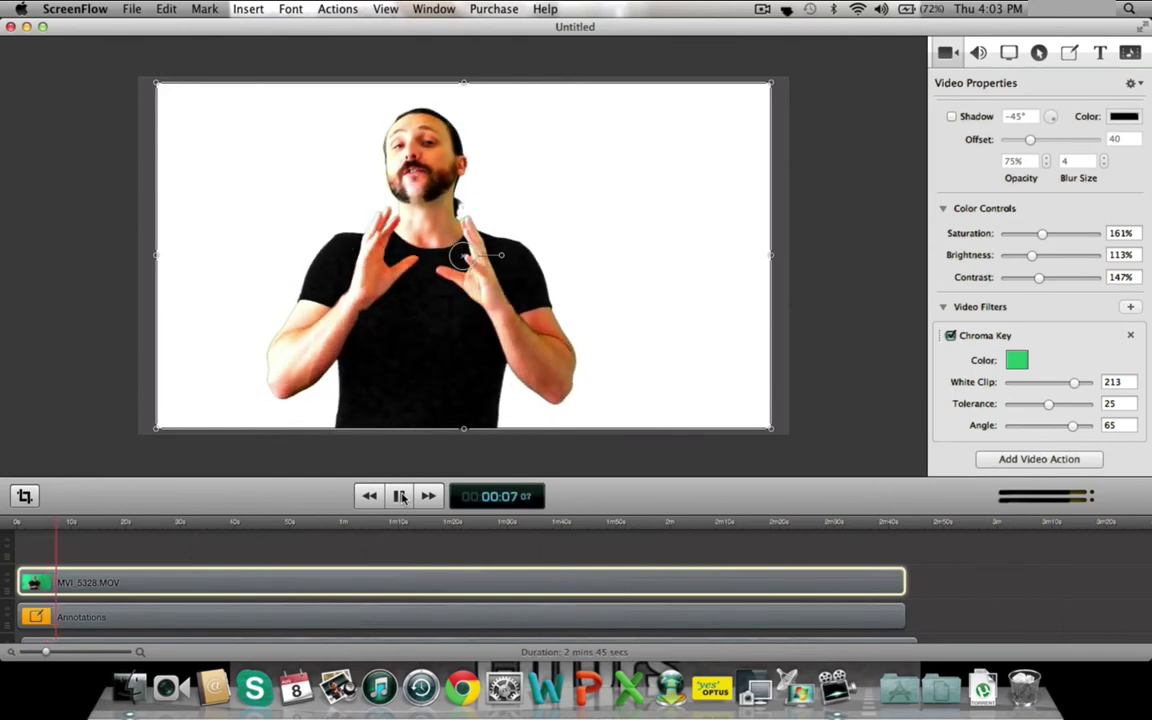
{"action": "left_click", "coordinate": [400, 496]}
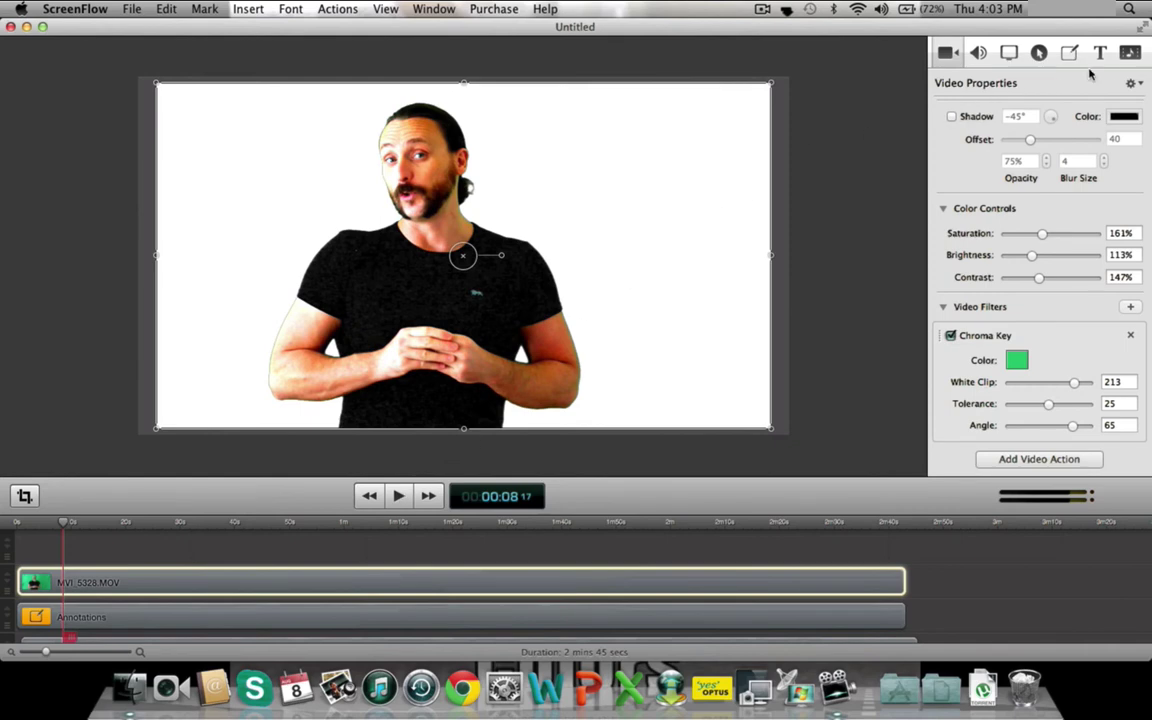
- Drag 150x150AW.png from the Media Library onto a new top track and stretch it across the project
{"action": "left_click", "coordinate": [1133, 53]}
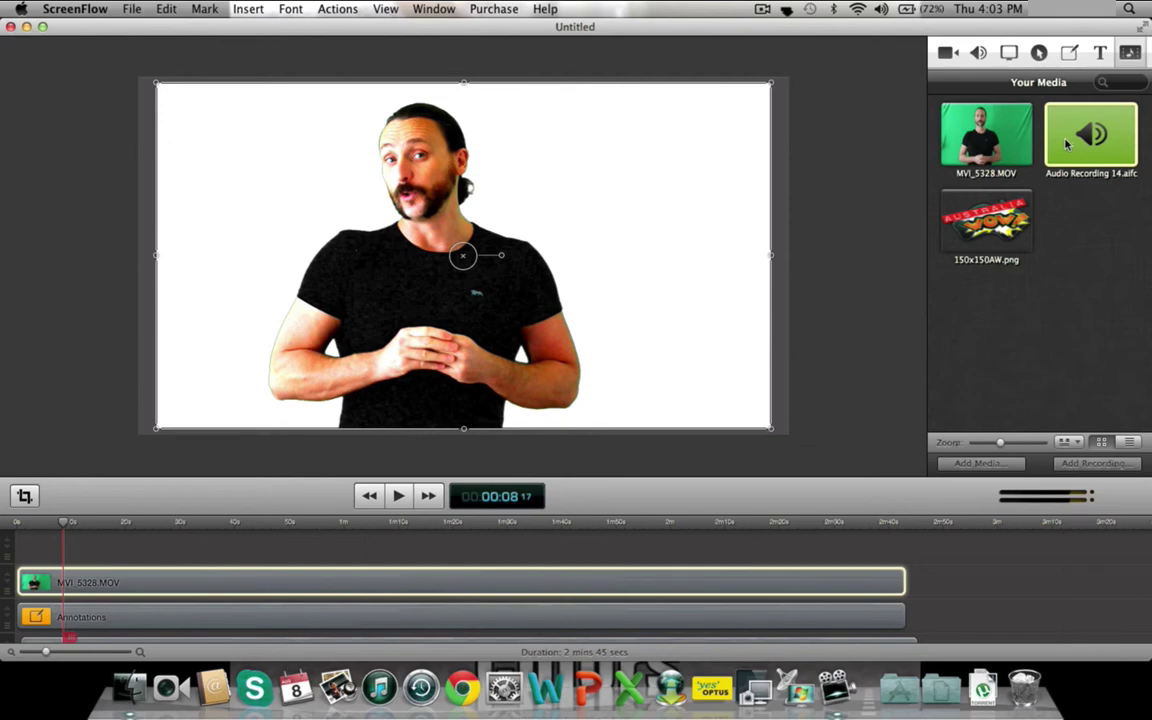
{"action": "left_click", "coordinate": [988, 210]}
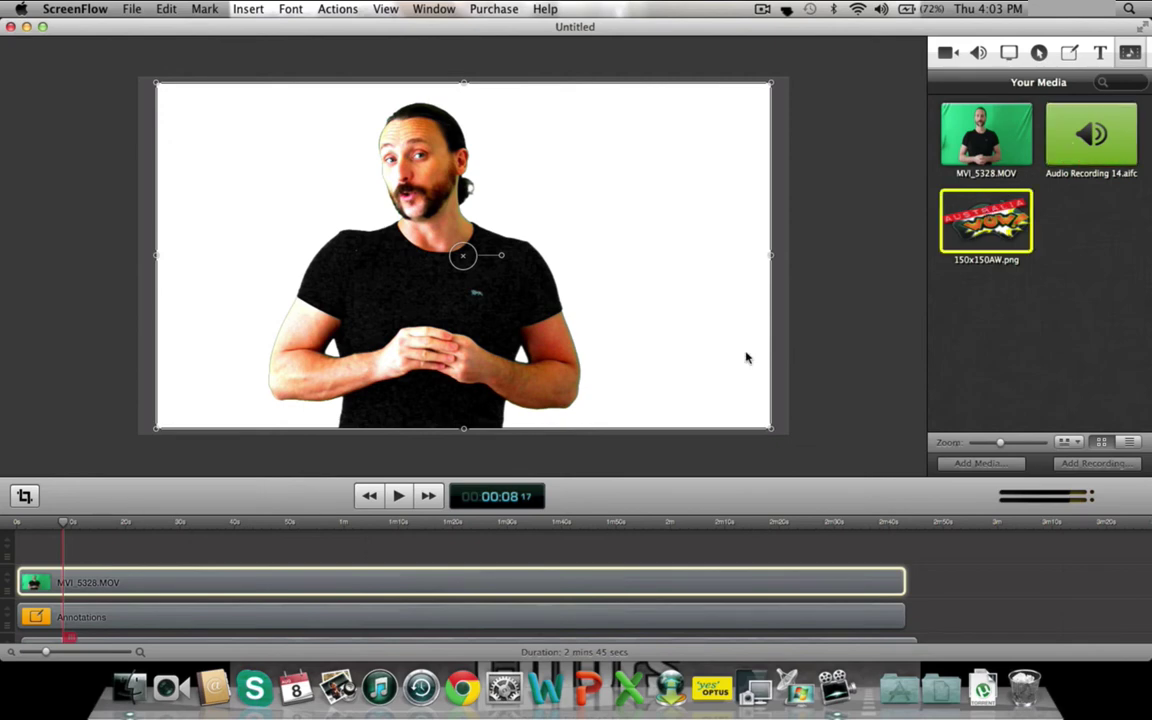
{"action": "left_click_drag", "start_coordinate": [745, 357], "coordinate": [16, 557]}
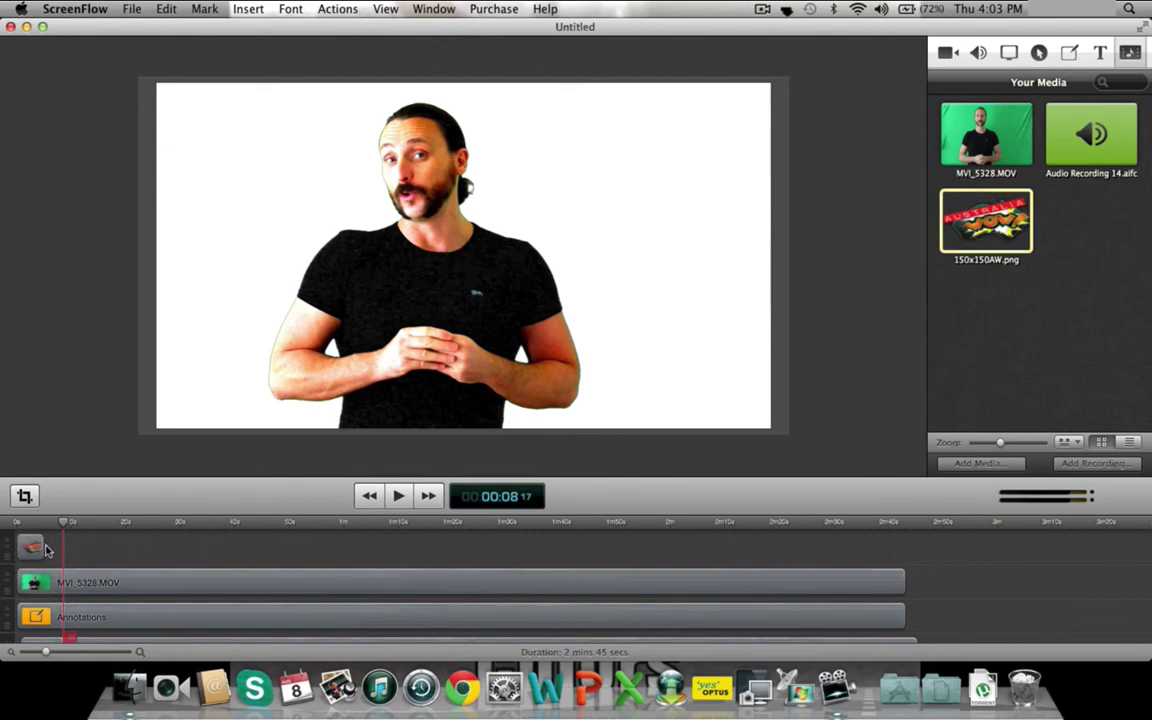
{"action": "left_click", "coordinate": [44, 546]}
{"action": "left_click_drag", "start_coordinate": [48, 546], "coordinate": [905, 509]}
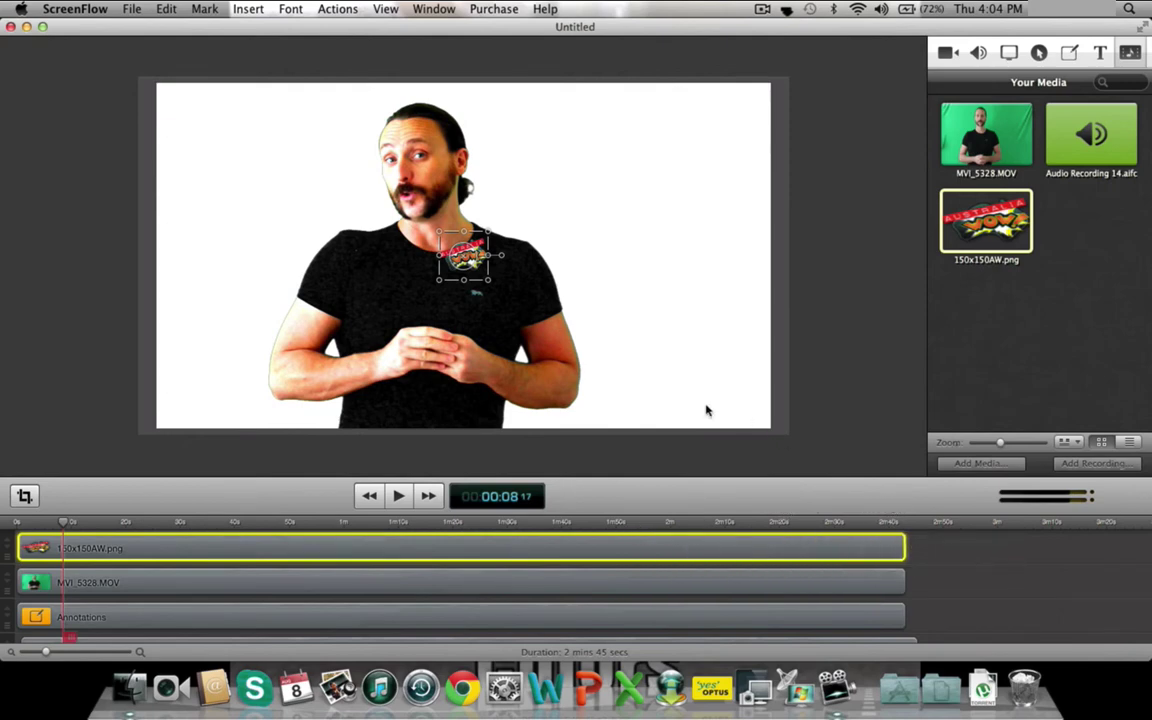
- Move the logo to the canvas's top-left corner, enlarge it, and play the preview deselected
{"action": "left_click", "coordinate": [455, 246]}
{"action": "left_click_drag", "start_coordinate": [455, 246], "coordinate": [174, 101]}
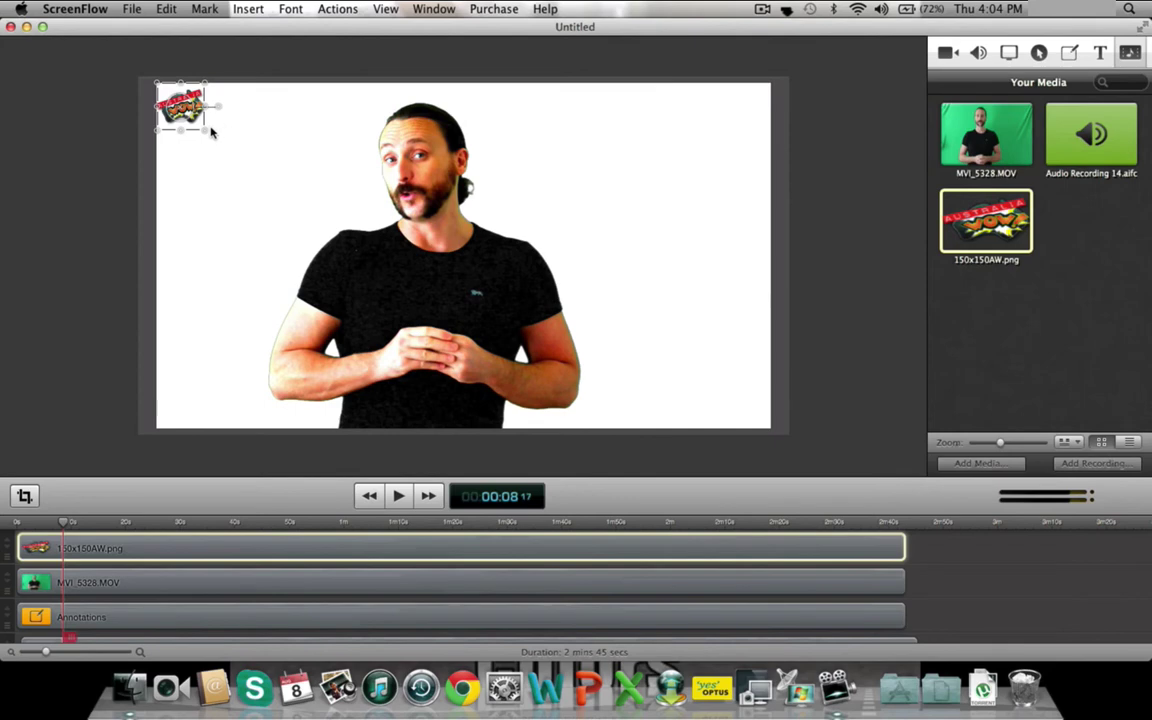
{"action": "left_click_drag", "start_coordinate": [204, 130], "coordinate": [250, 156]}
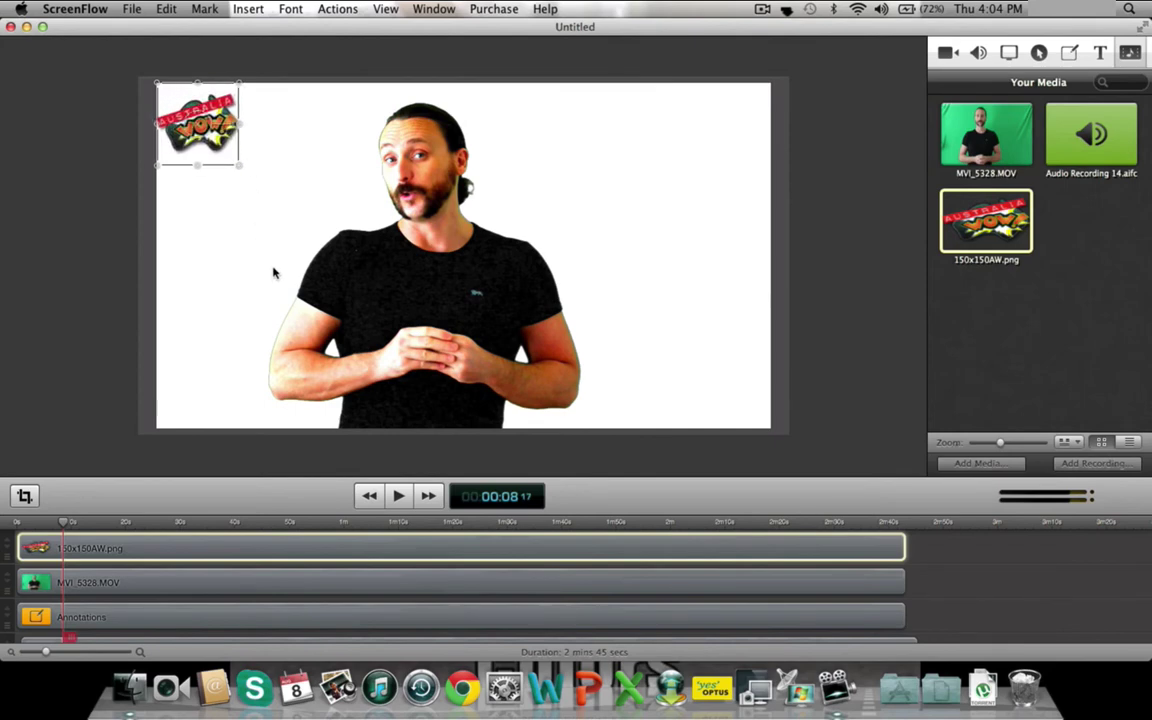
{"action": "left_click", "coordinate": [397, 497]}
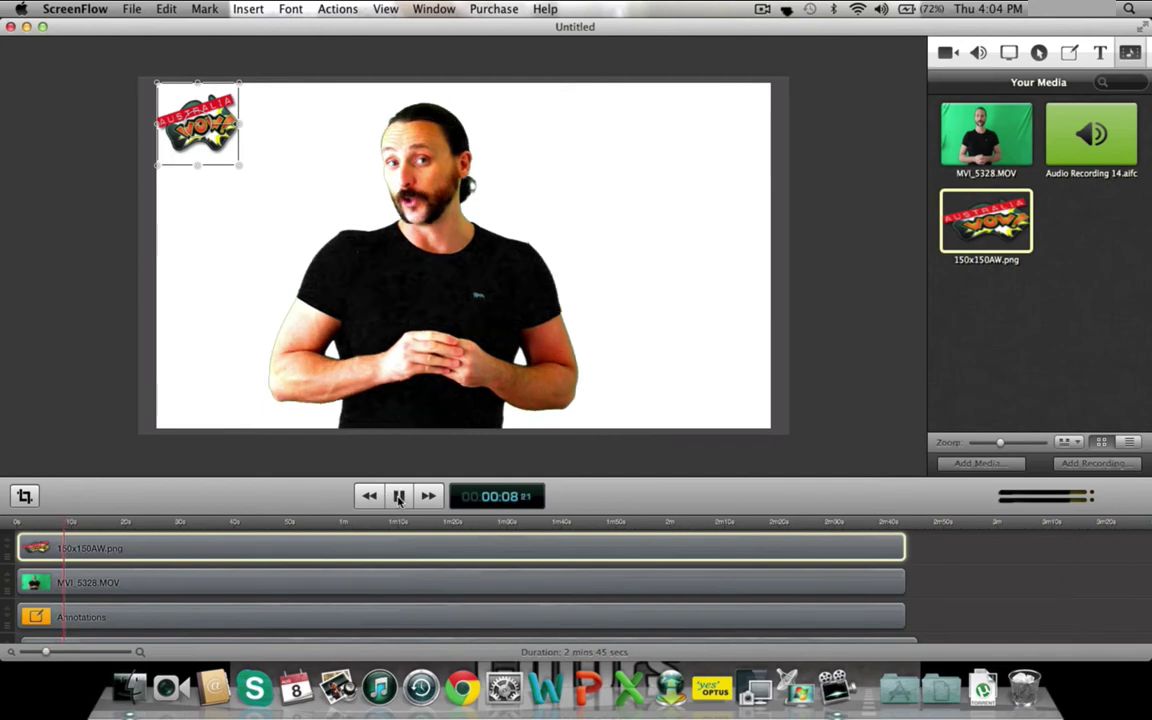
{"action": "left_click", "coordinate": [69, 432]}
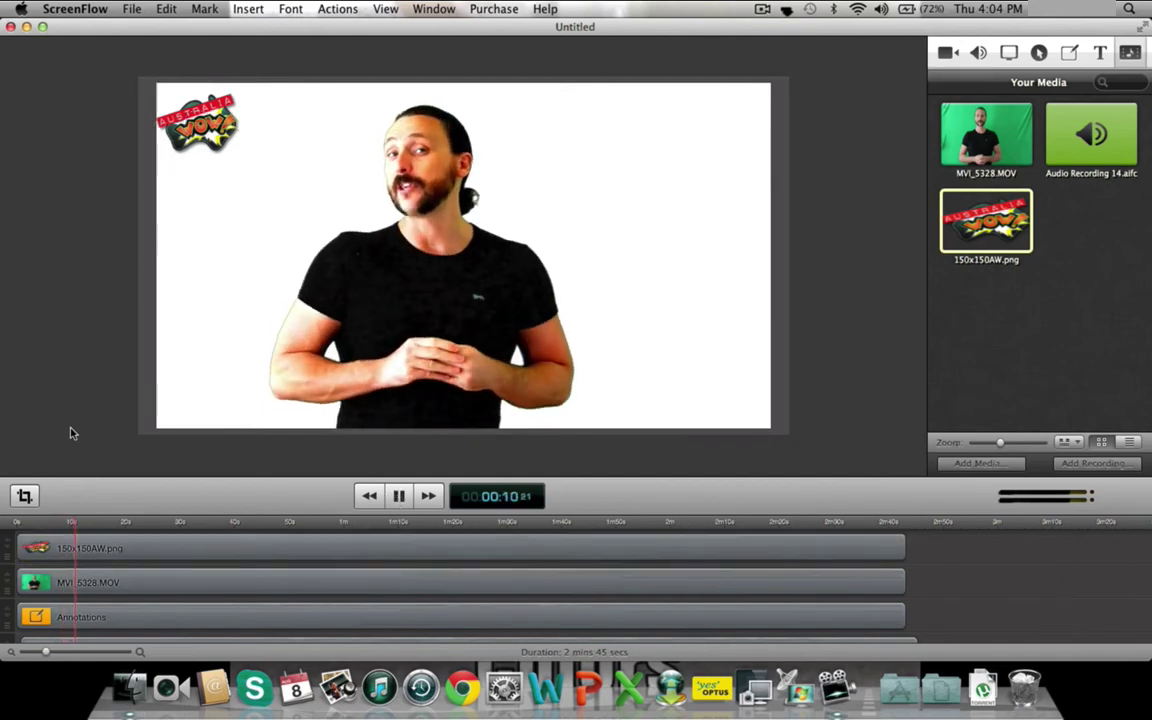
- Pause, scrub the playhead to about 2:39, and play the final moment up to 2:40
{"action": "left_click", "coordinate": [399, 497]}
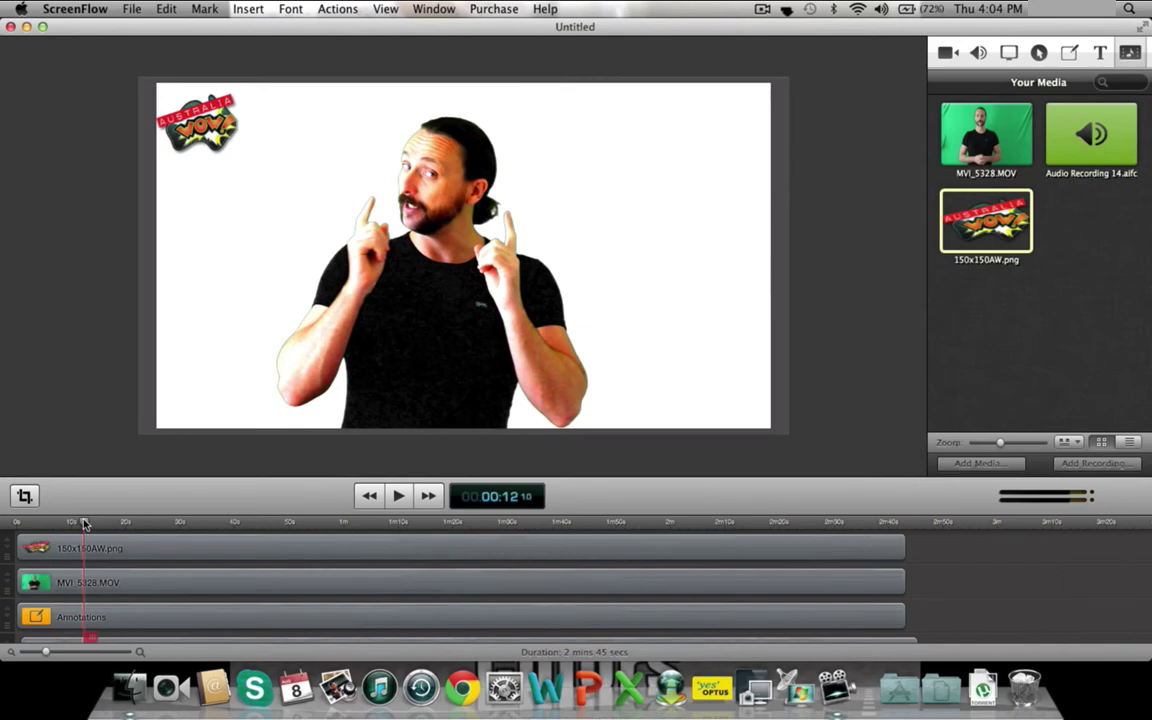
{"action": "left_click_drag", "start_coordinate": [84, 524], "coordinate": [883, 530]}
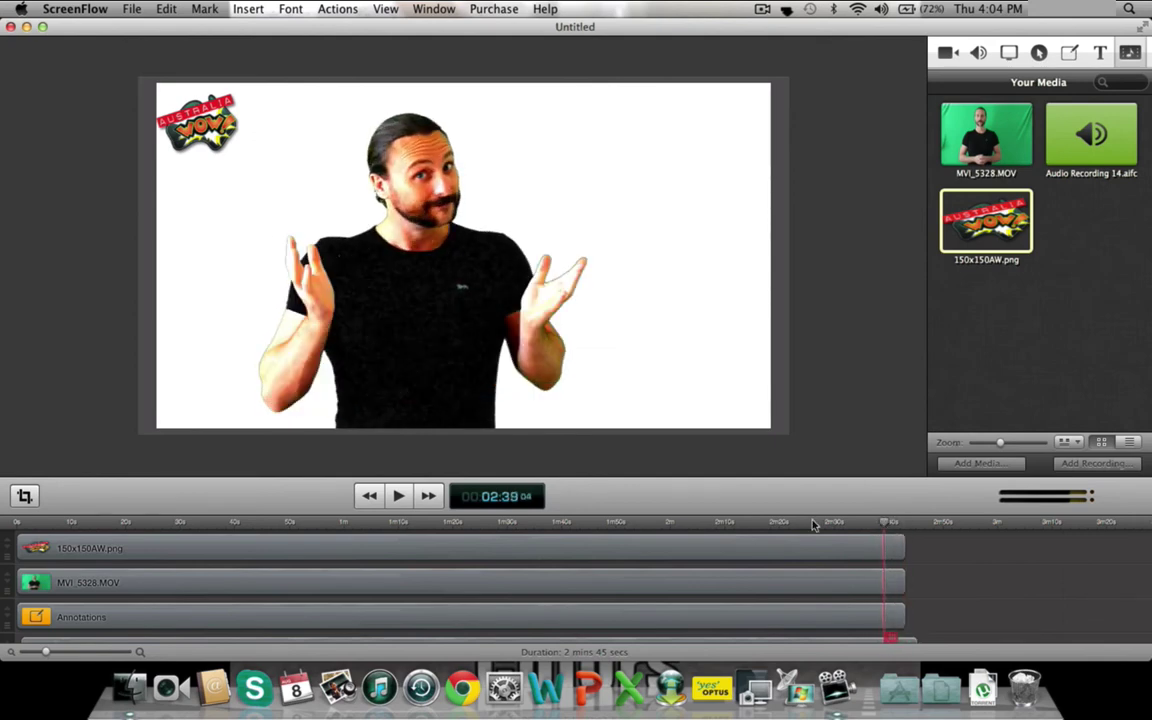
{"action": "left_click", "coordinate": [398, 496]}
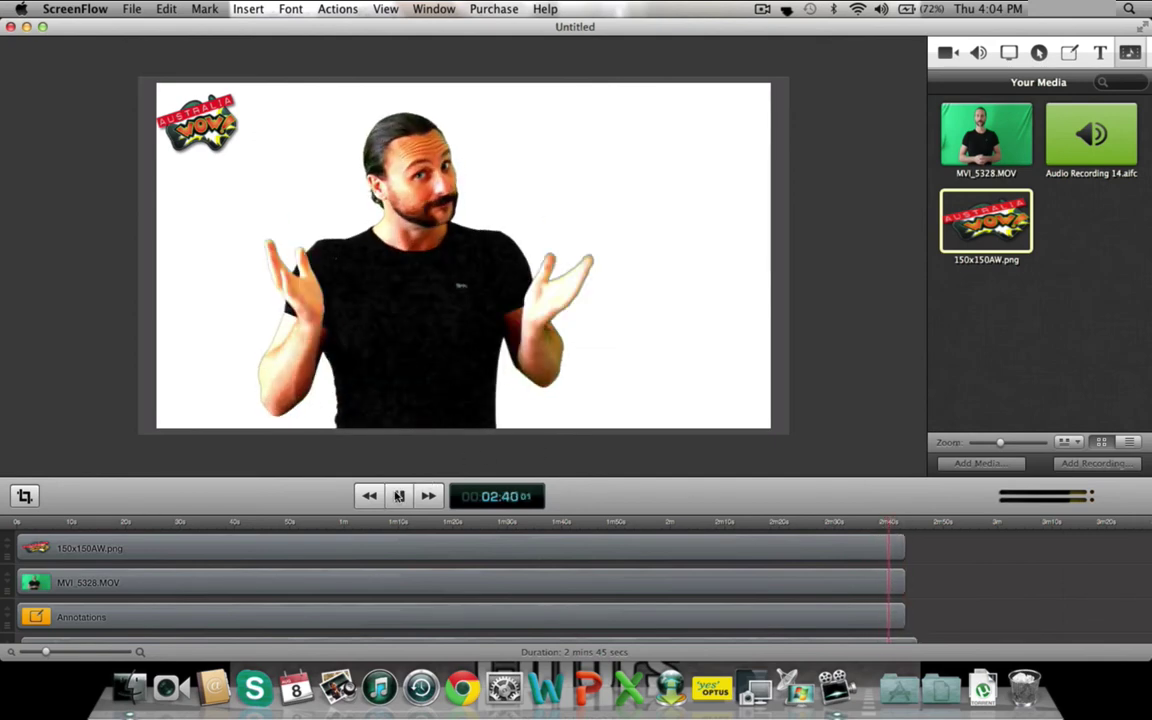
{"action": "left_click", "coordinate": [398, 496]}
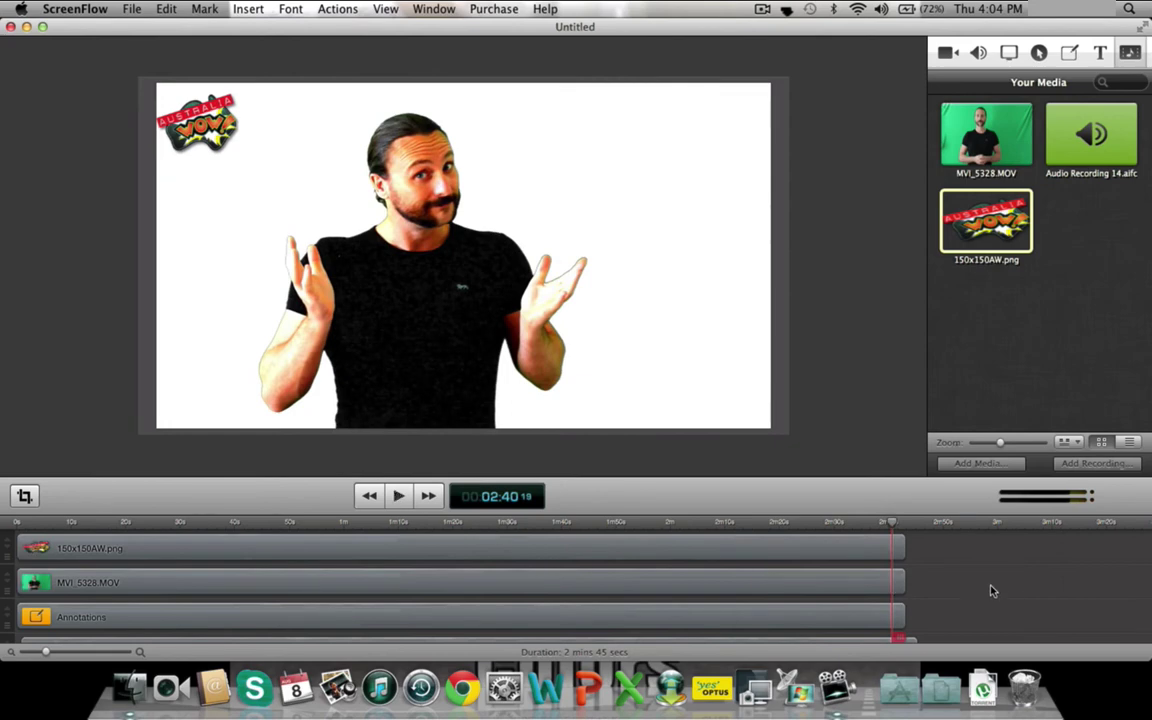
{"action": "scroll", "coordinate": [991, 591], "scroll_direction": "down", "scroll_amount": 1}
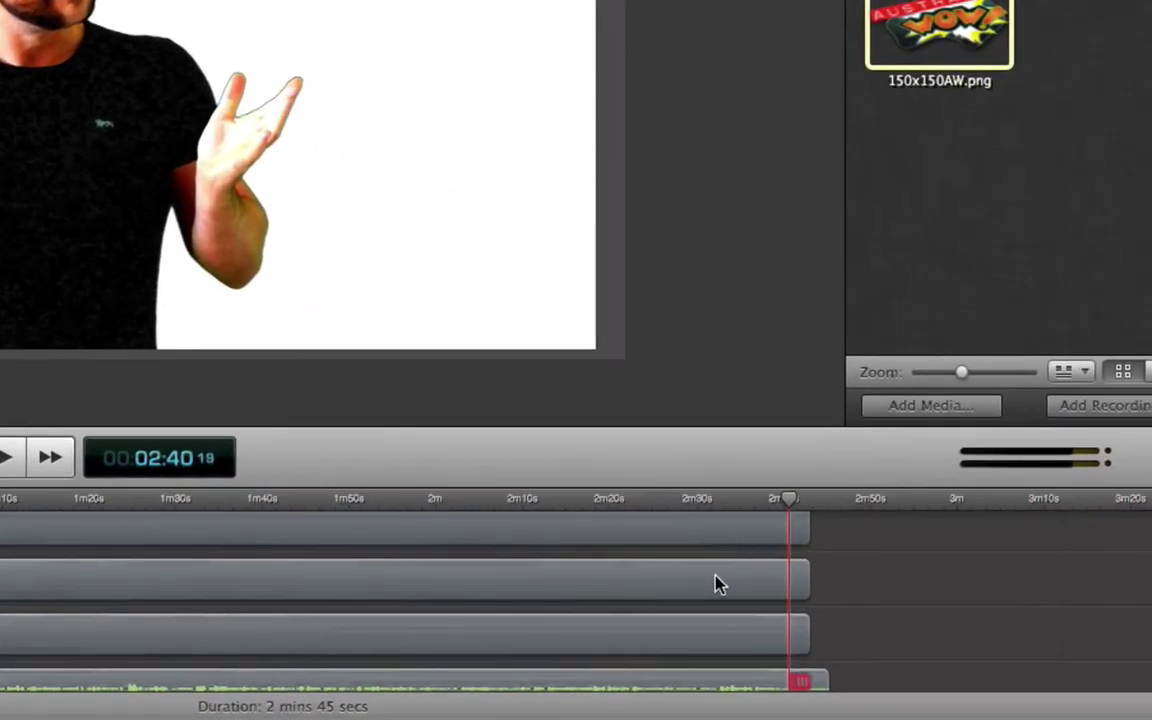
- Add a Cross Dissolve ending transition to the presenter MOV clip
{"action": "left_click", "coordinate": [658, 590]}
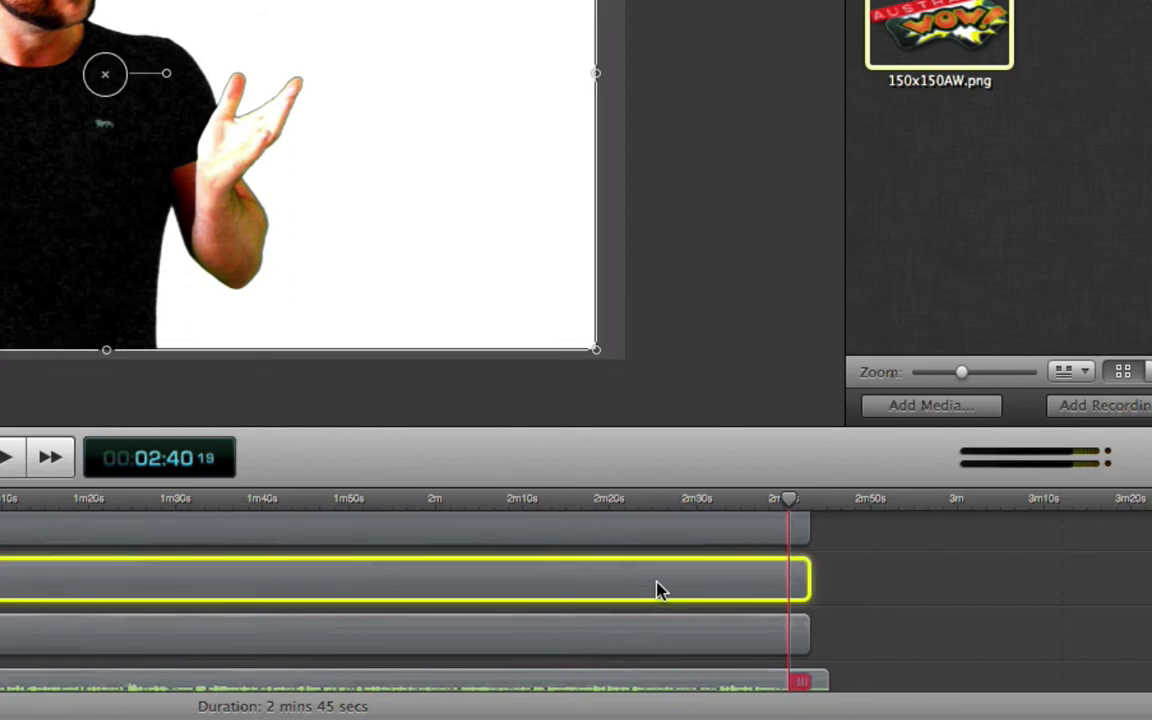
{"action": "right_click", "coordinate": [724, 585]}
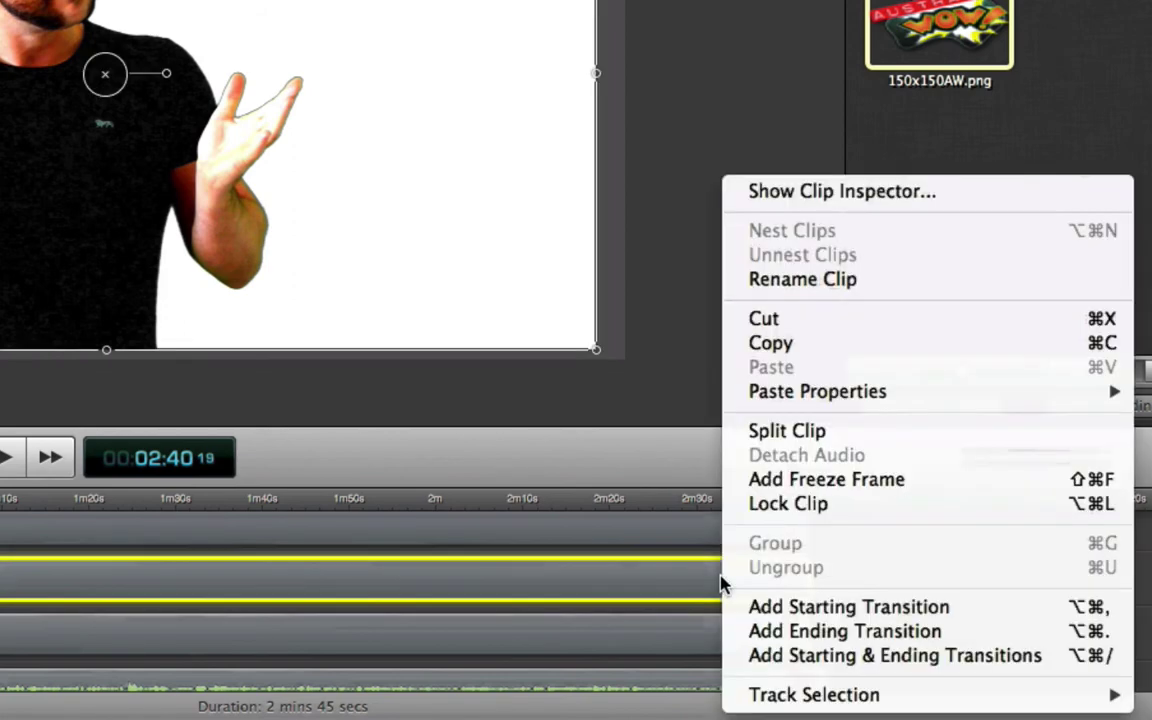
{"action": "left_click", "coordinate": [823, 657]}
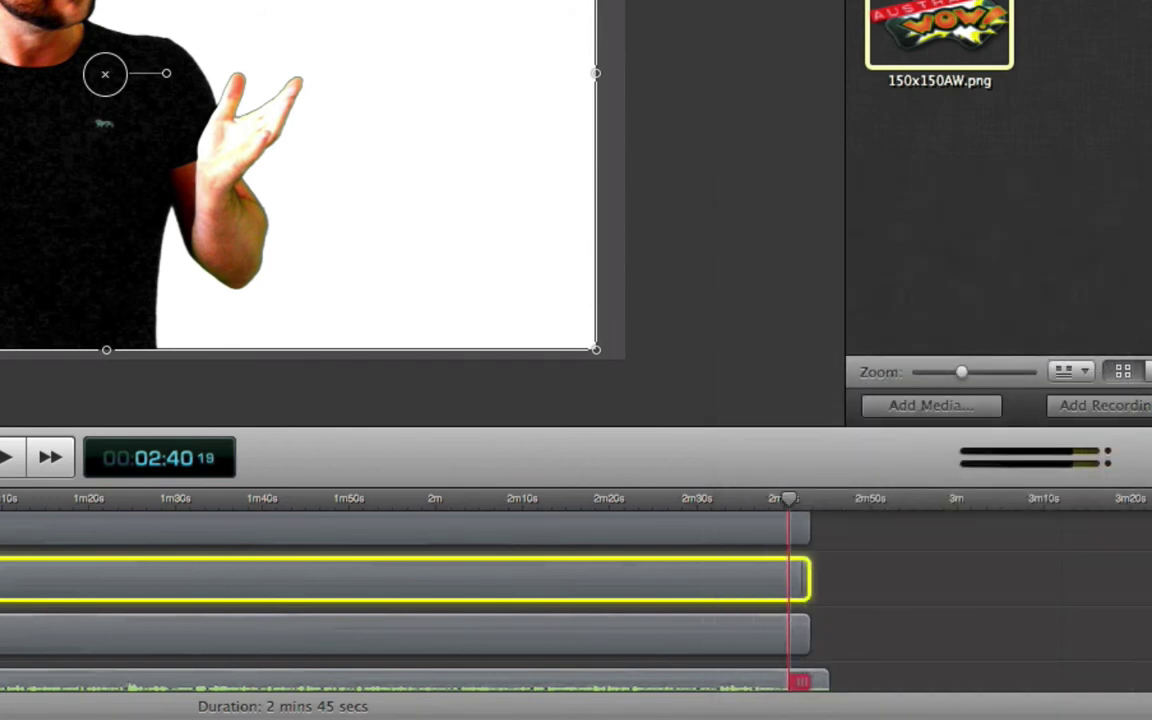
{"action": "key", "text": "super+equal"}
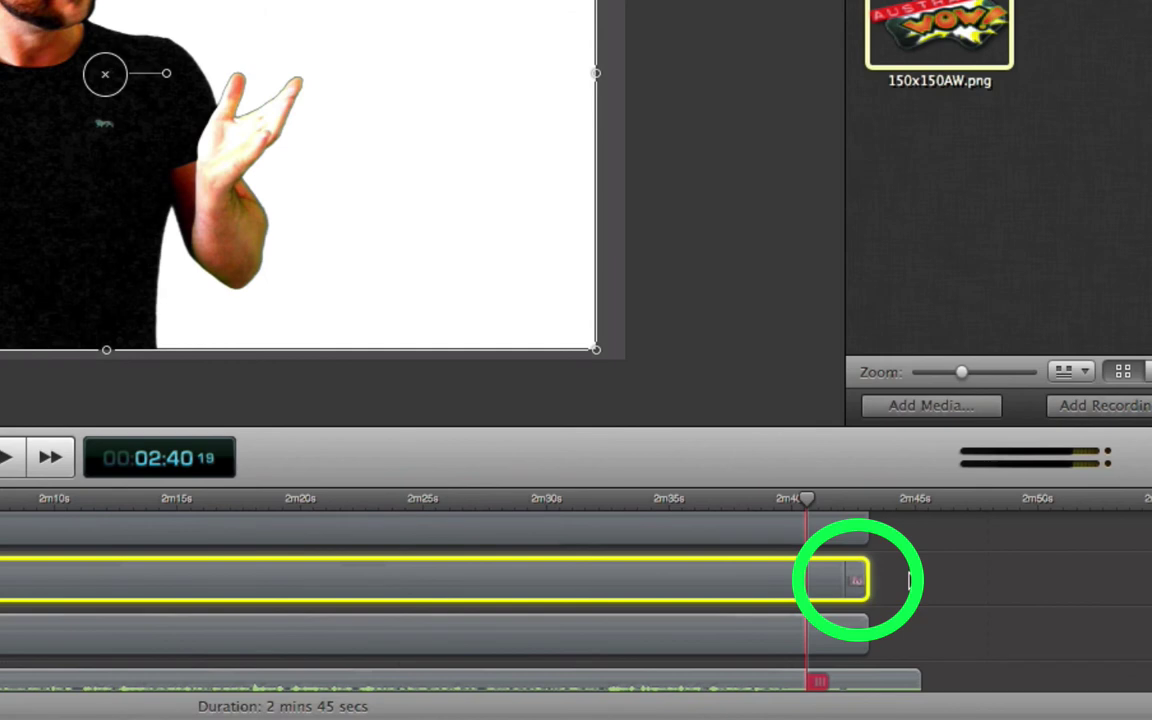
{"action": "left_click", "coordinate": [859, 586]}
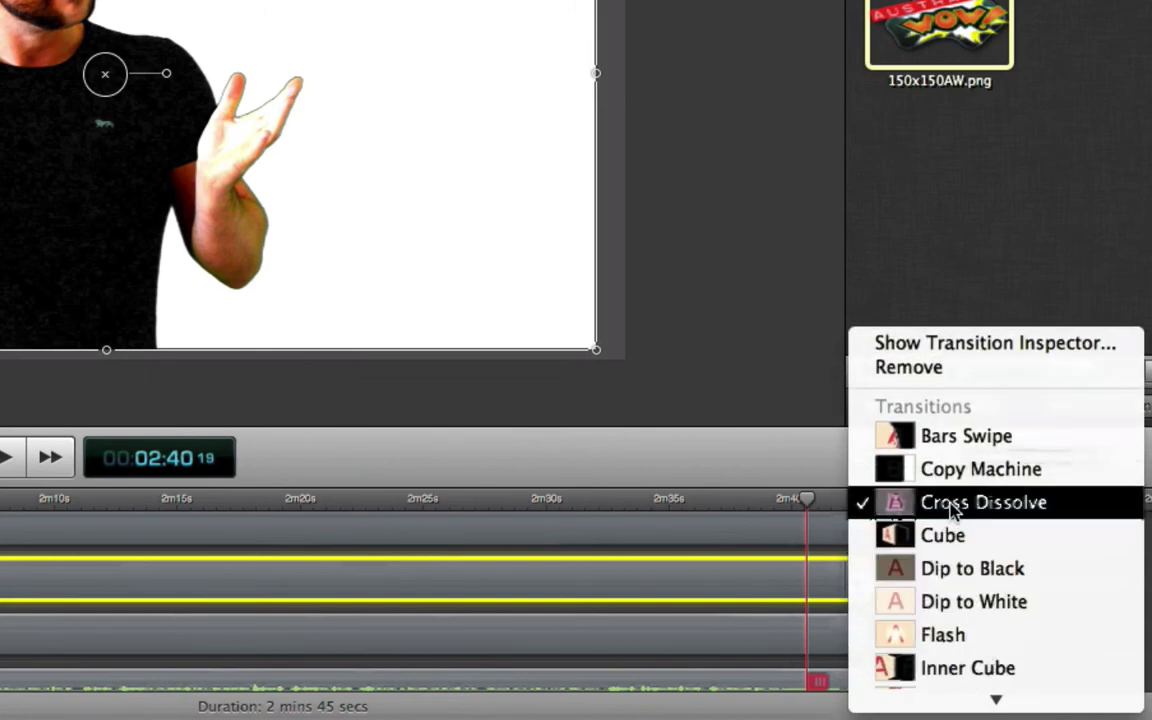
{"action": "left_click", "coordinate": [952, 508]}
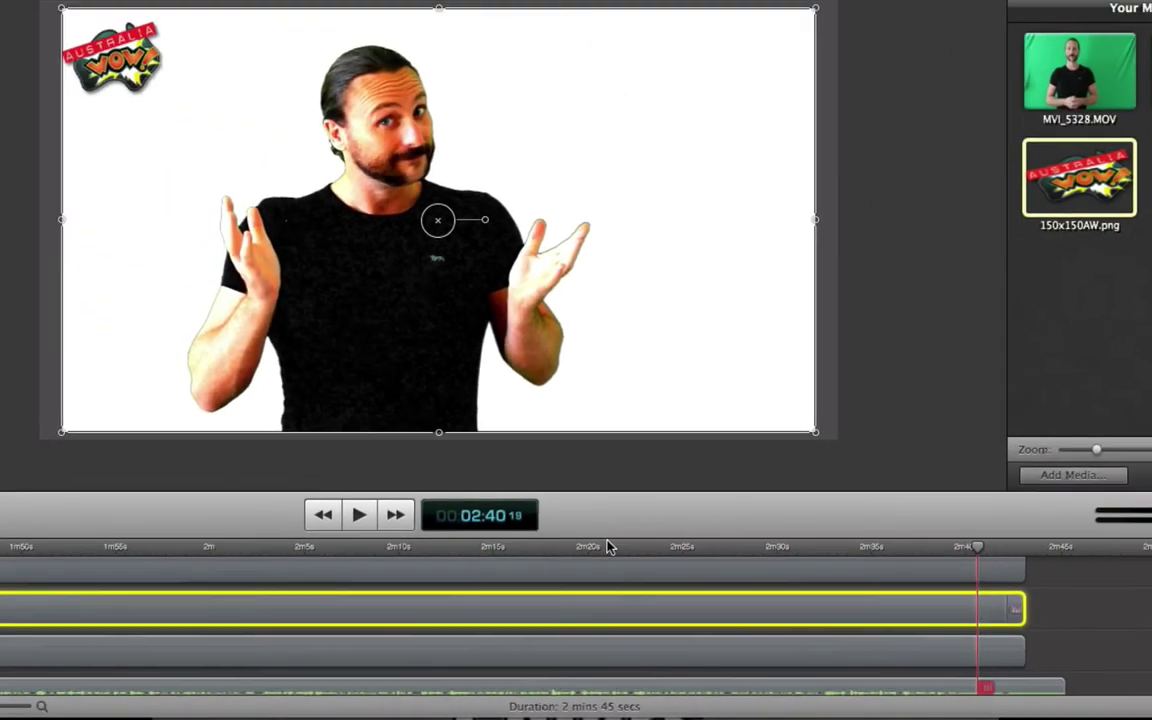
- Play the fade-out to check it, then park the playhead around 2:40
{"action": "left_click", "coordinate": [359, 514]}
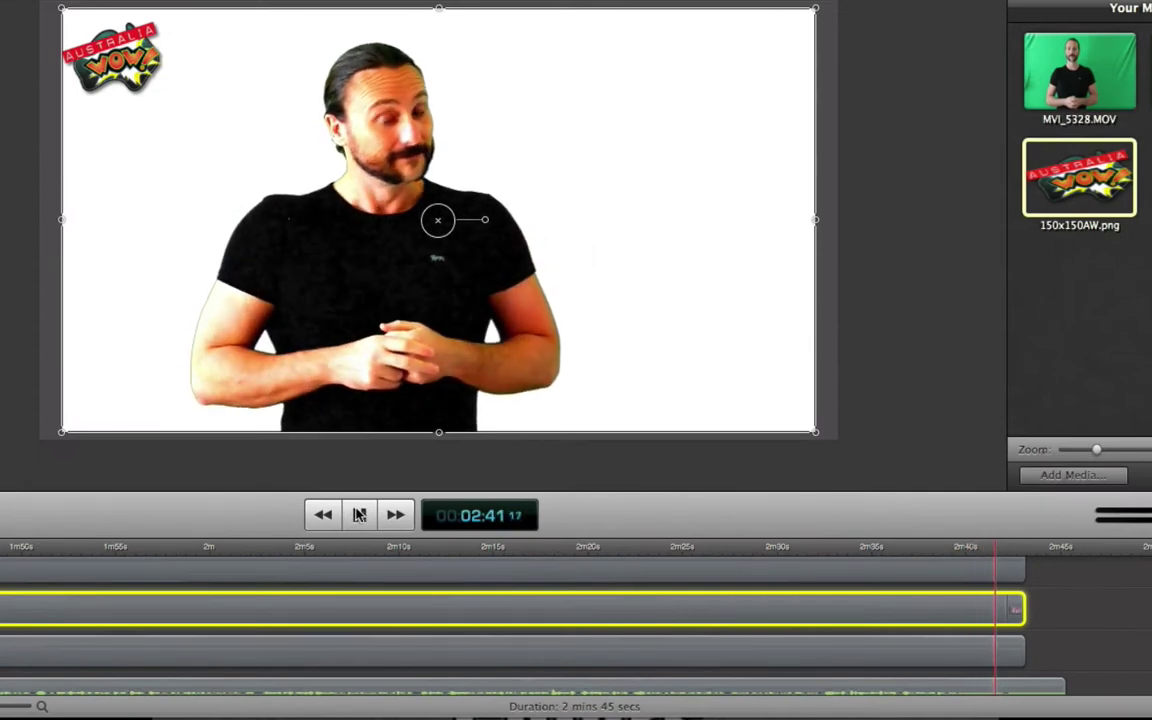
{"action": "left_click", "coordinate": [359, 514]}
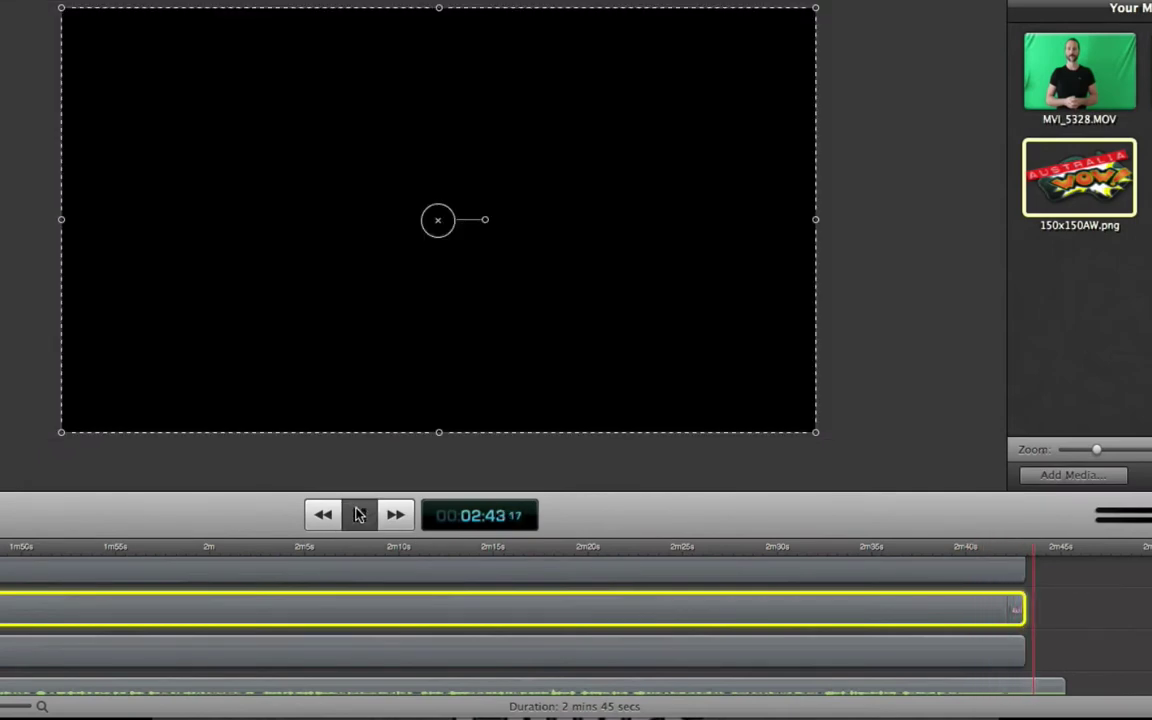
{"action": "left_click", "coordinate": [1037, 553]}
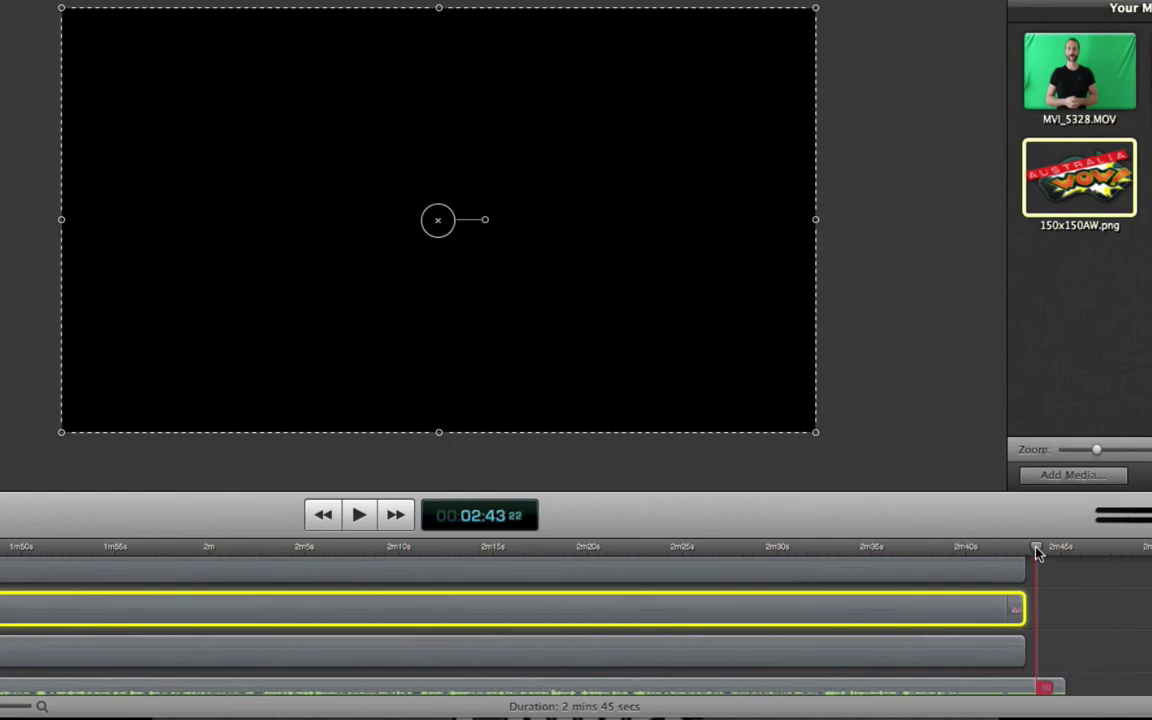
{"action": "left_click_drag", "start_coordinate": [1037, 553], "coordinate": [975, 560]}
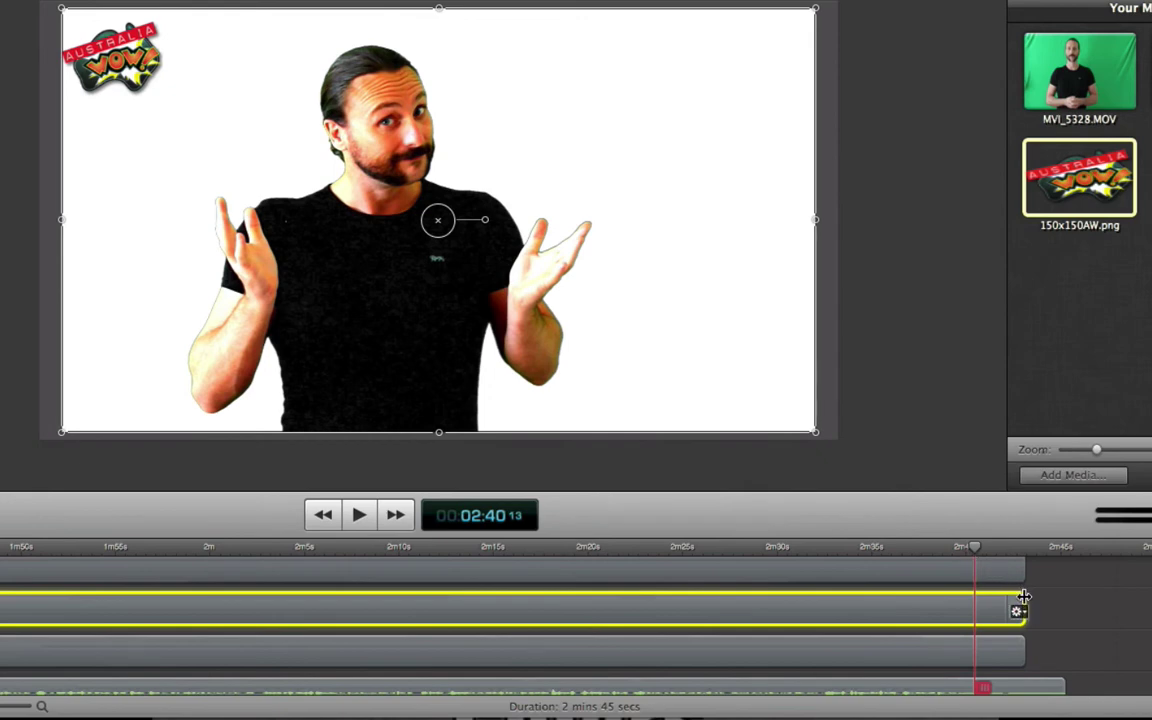
- Trim the presenter clip to end at 2:40 and preview the new ending from 2:37
{"action": "left_click_drag", "start_coordinate": [1024, 597], "coordinate": [977, 601]}
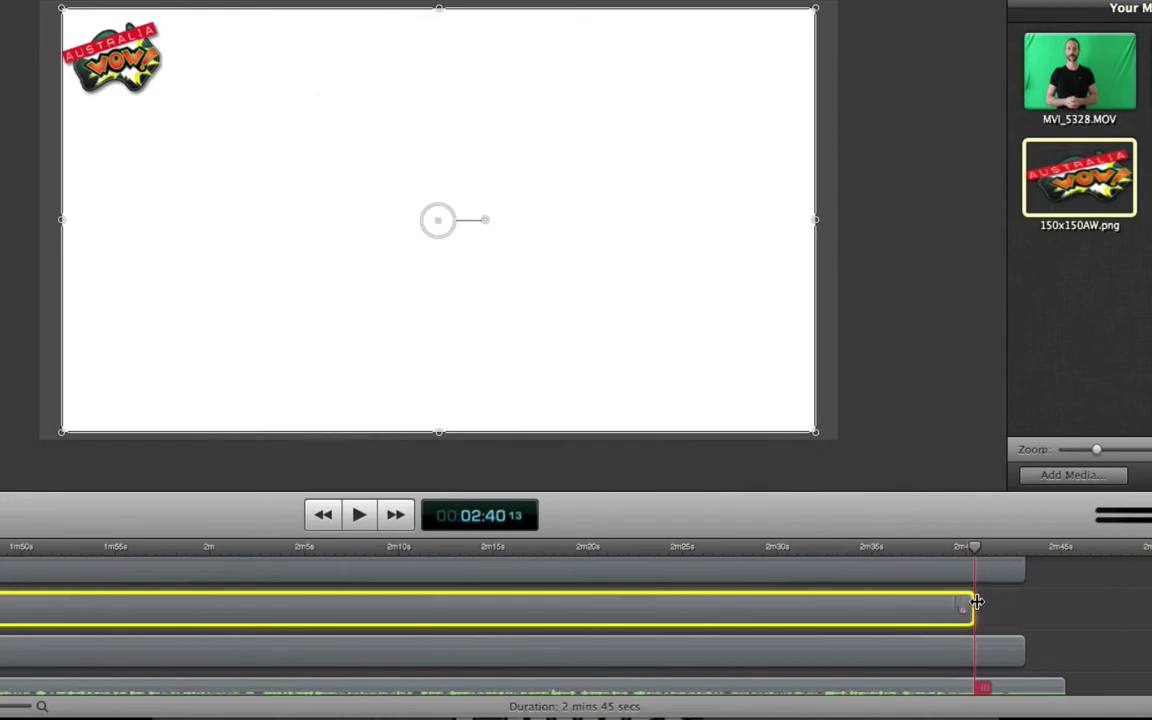
{"action": "left_click", "coordinate": [910, 547]}
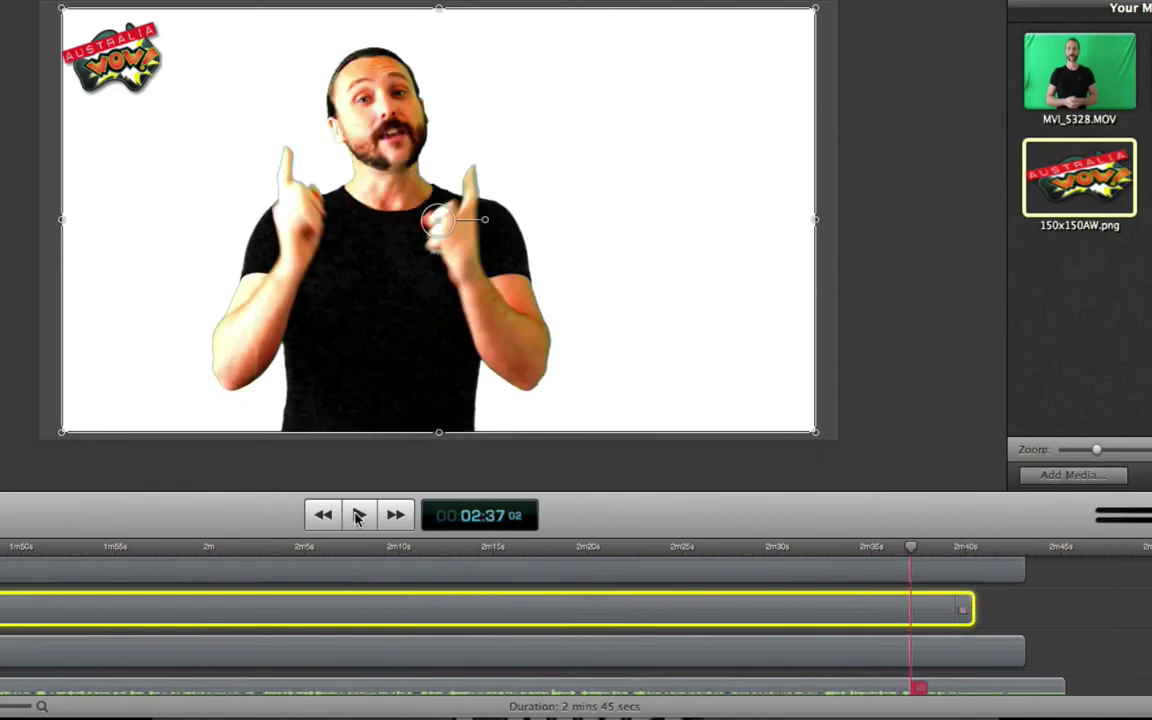
{"action": "left_click", "coordinate": [359, 514]}
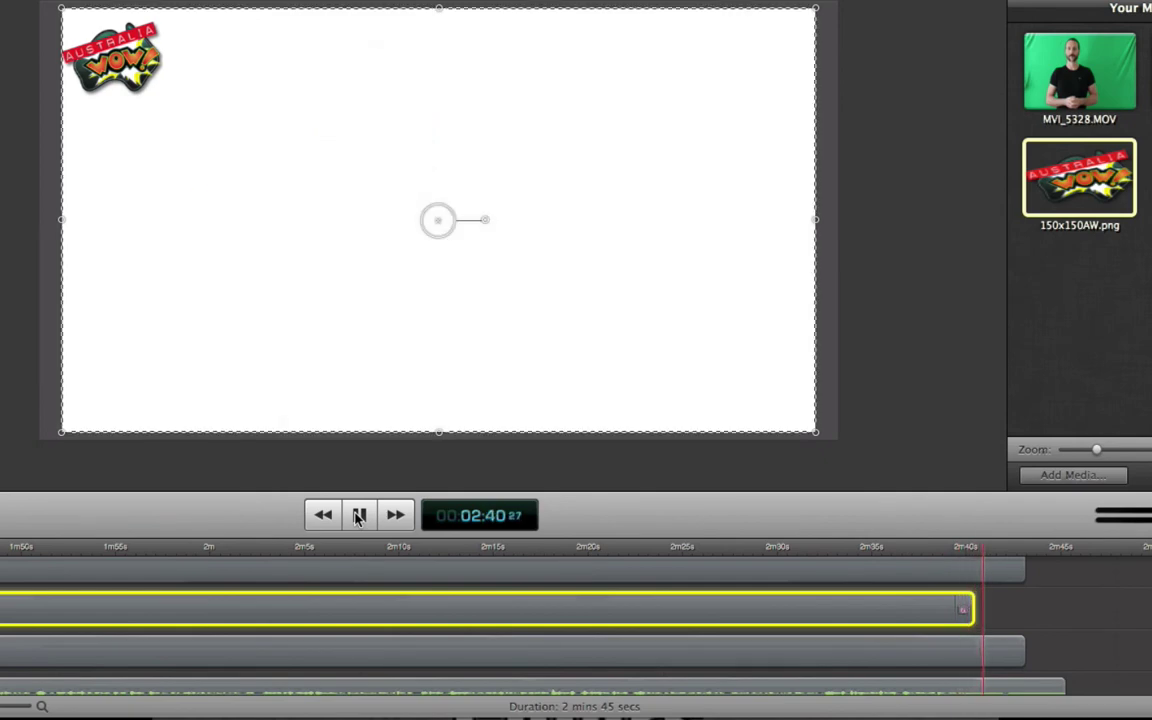
{"action": "left_click", "coordinate": [359, 514]}
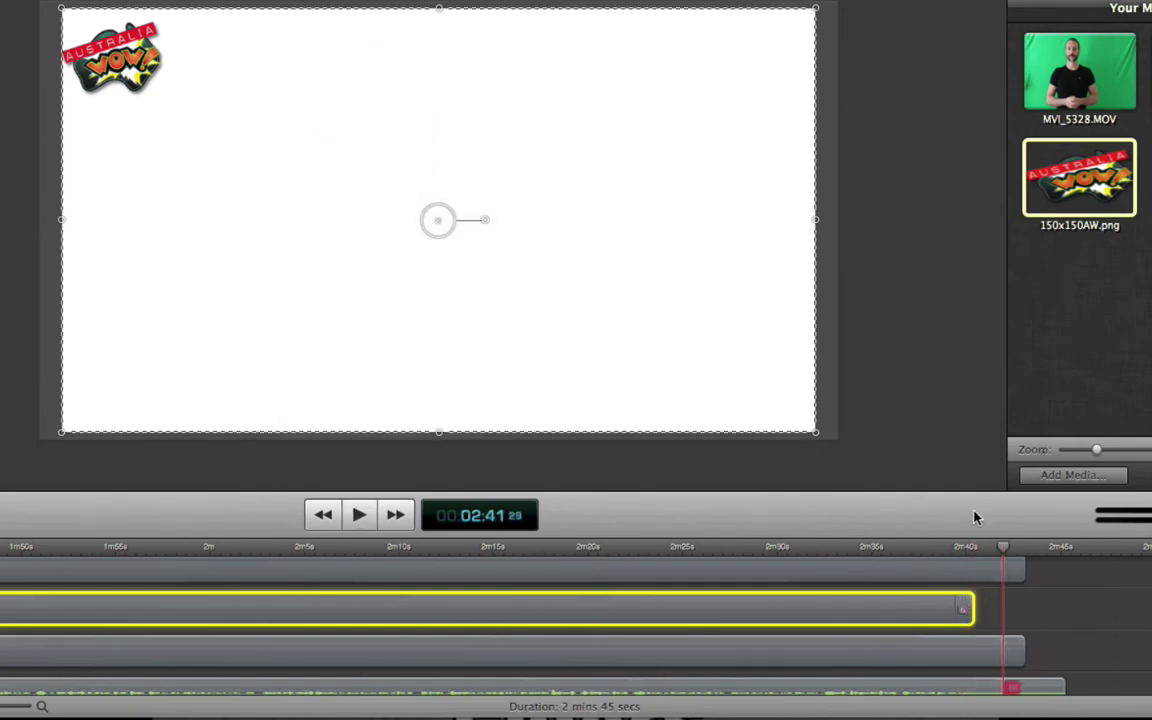
- Trim the logo and audio clips to end at 2:40 too, then replay the ending
{"action": "left_click_drag", "start_coordinate": [1004, 549], "coordinate": [973, 568]}
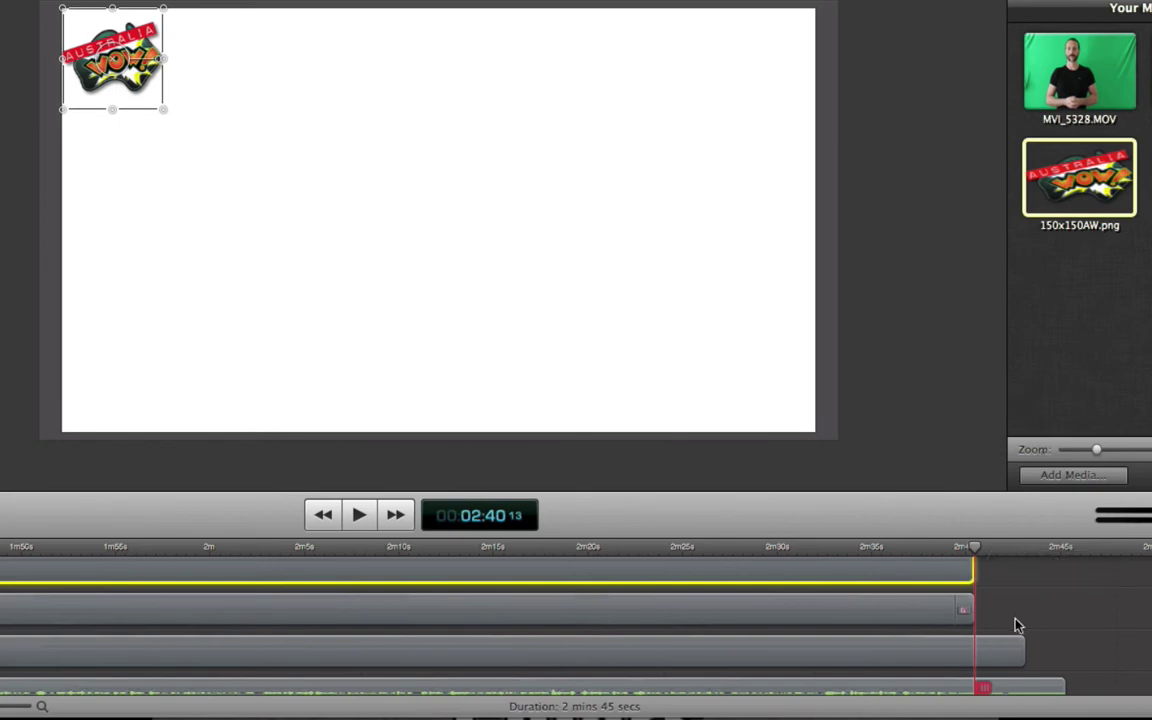
{"action": "left_click_drag", "start_coordinate": [1020, 637], "coordinate": [973, 638]}
{"action": "left_click_drag", "start_coordinate": [1061, 674], "coordinate": [971, 675]}
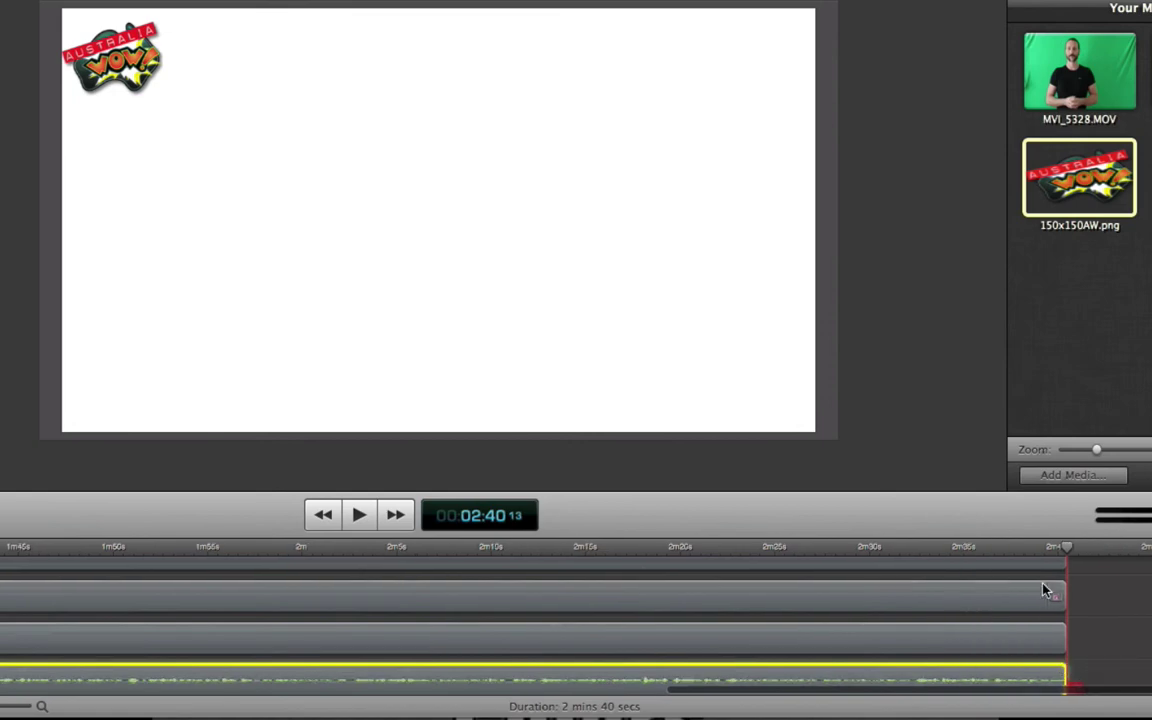
{"action": "left_click", "coordinate": [991, 578]}
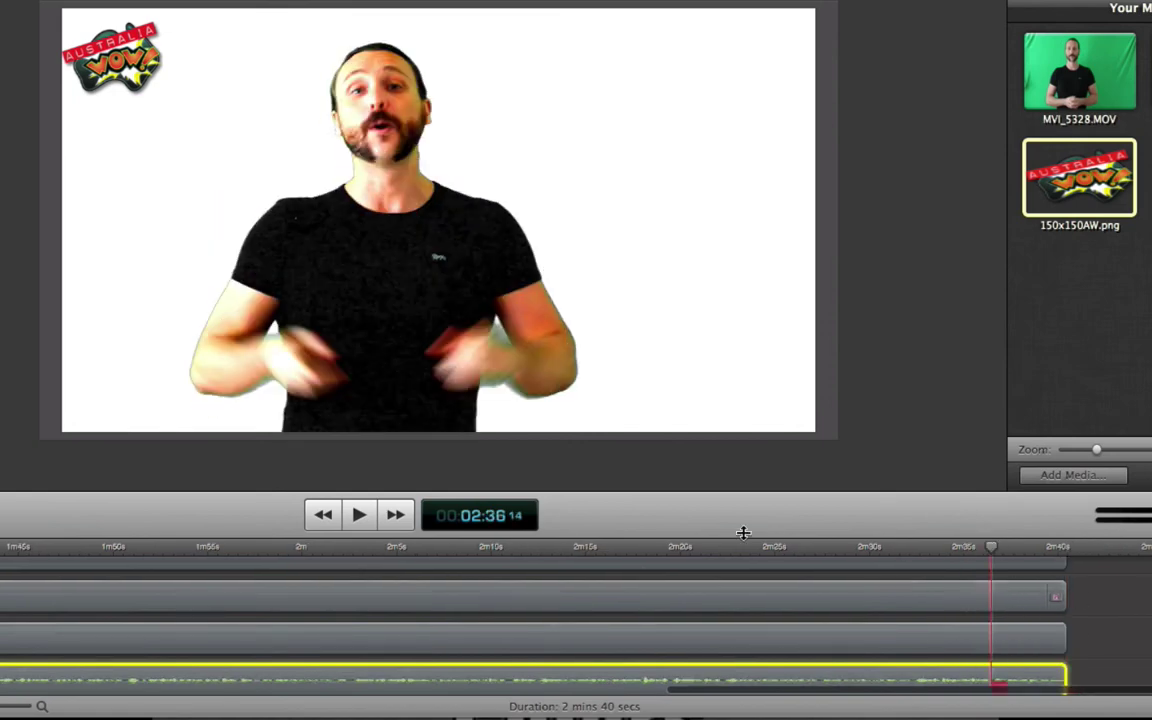
{"action": "left_click", "coordinate": [360, 516]}
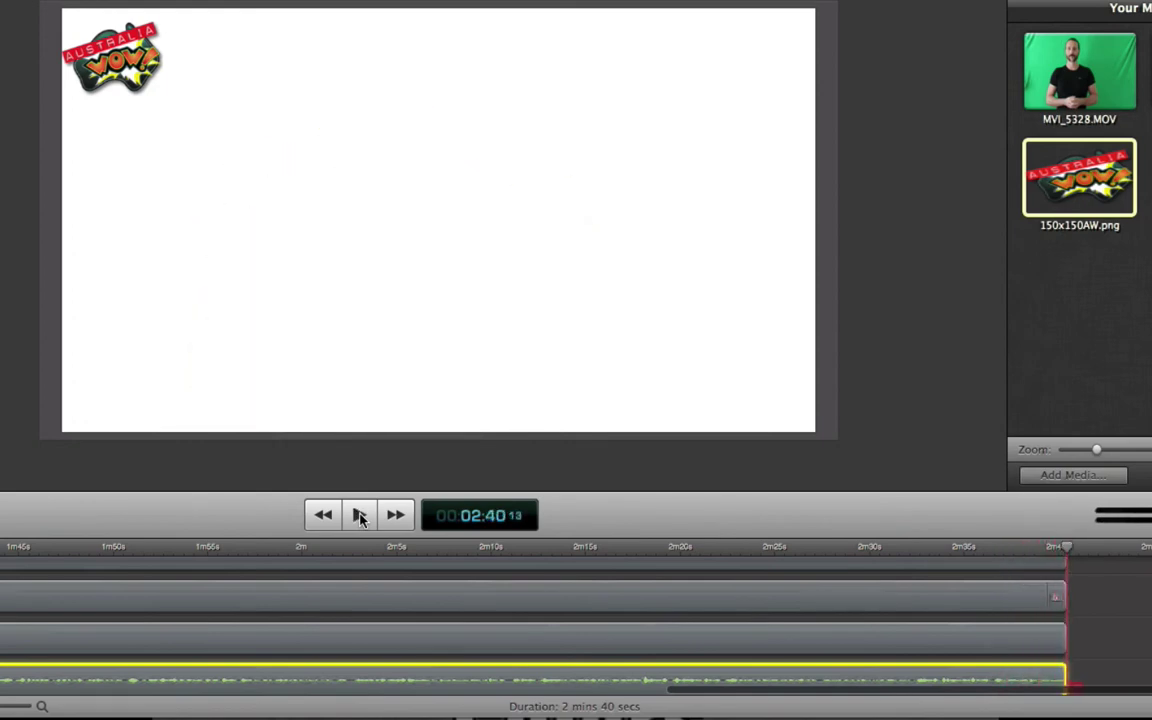
- Return the playhead to 0s and briefly play the project from the start
{"action": "scroll", "coordinate": [597, 589], "scroll_direction": "left", "scroll_amount": 15}
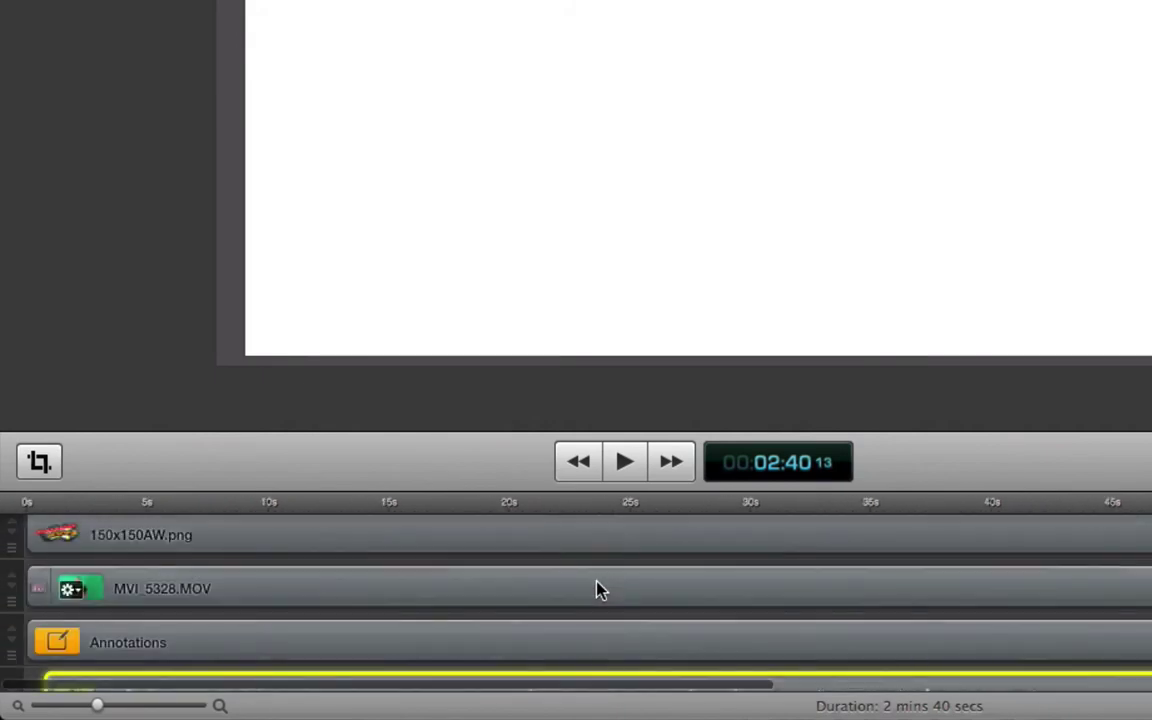
{"action": "left_click", "coordinate": [85, 503]}
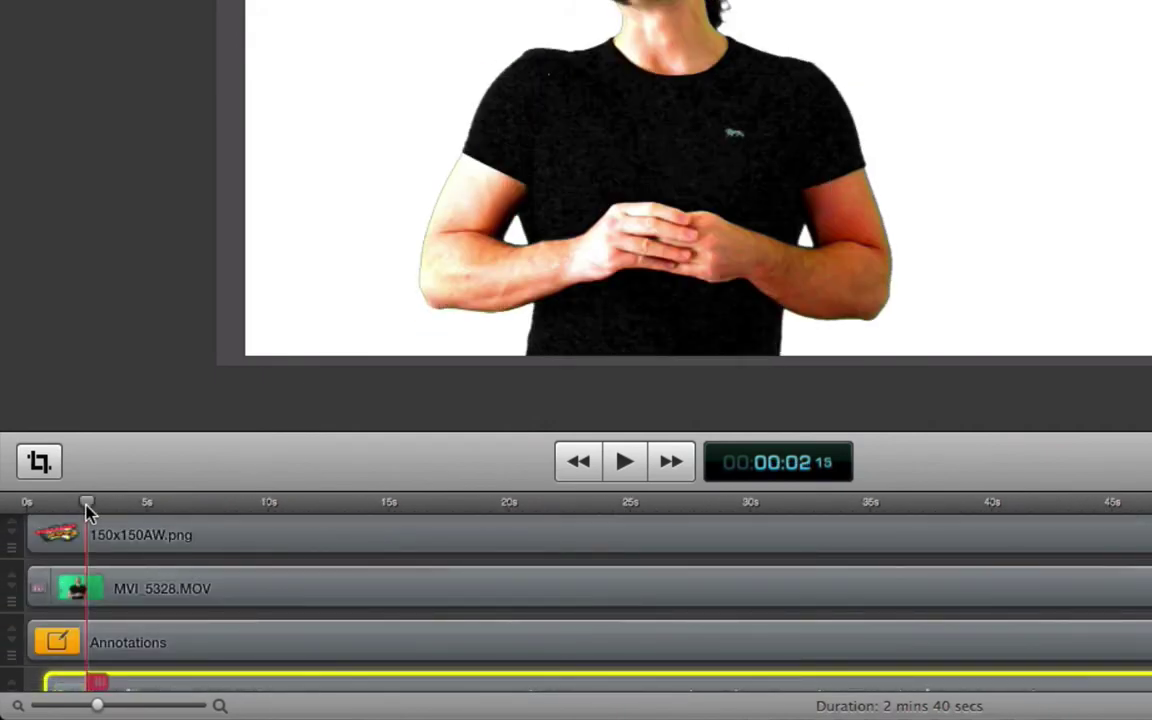
{"action": "left_click_drag", "start_coordinate": [85, 503], "coordinate": [5, 495]}
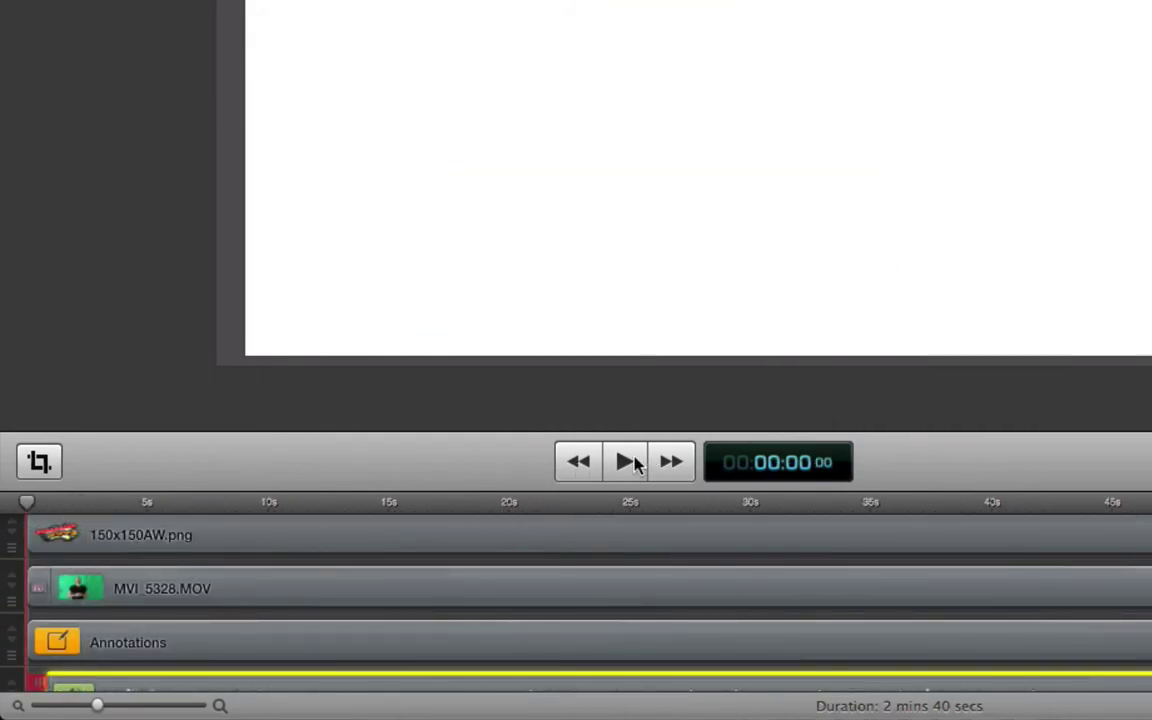
{"action": "left_click", "coordinate": [627, 462]}
{"action": "left_click", "coordinate": [627, 462]}
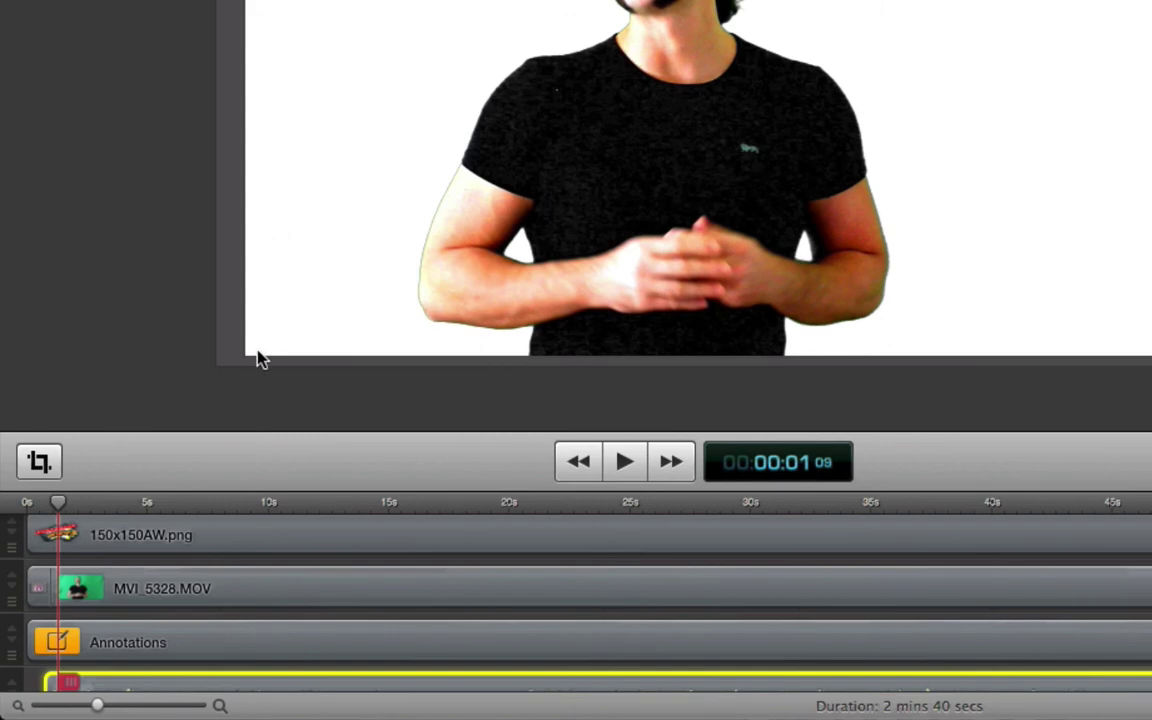
- Add starting and ending transitions to the 150x150AW.png logo clip, keeping Cross Dissolve
{"action": "left_click", "coordinate": [247, 540]}
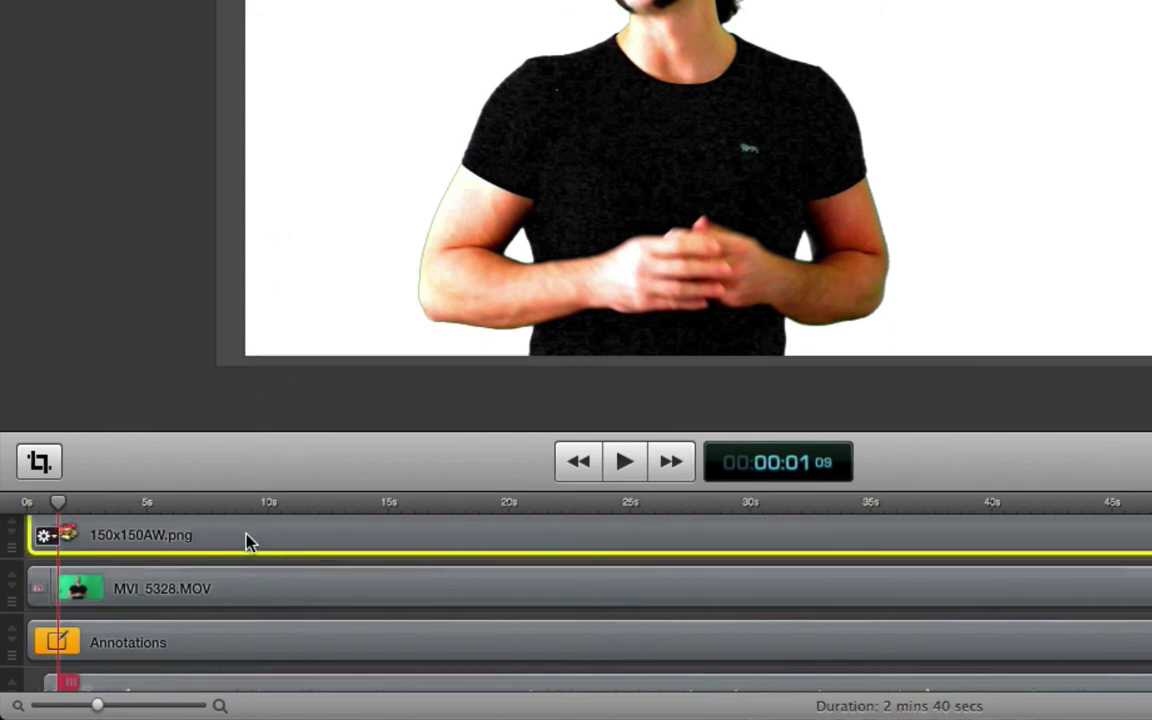
{"action": "right_click", "coordinate": [249, 541]}
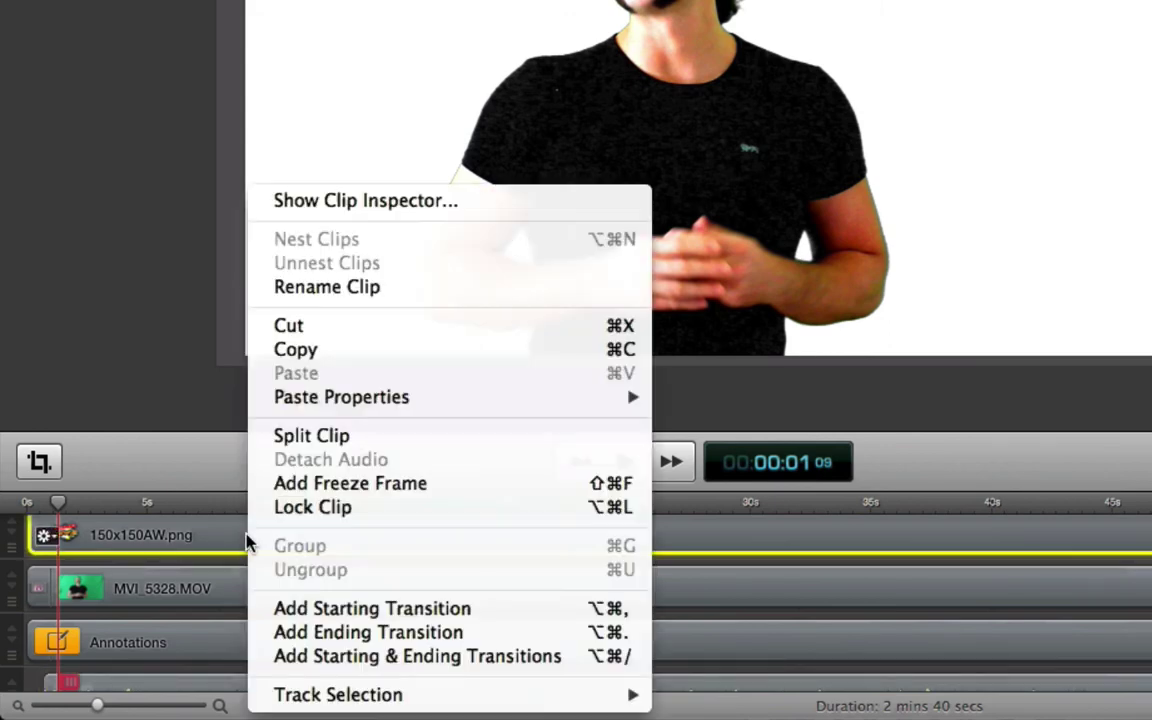
{"action": "left_click", "coordinate": [360, 657]}
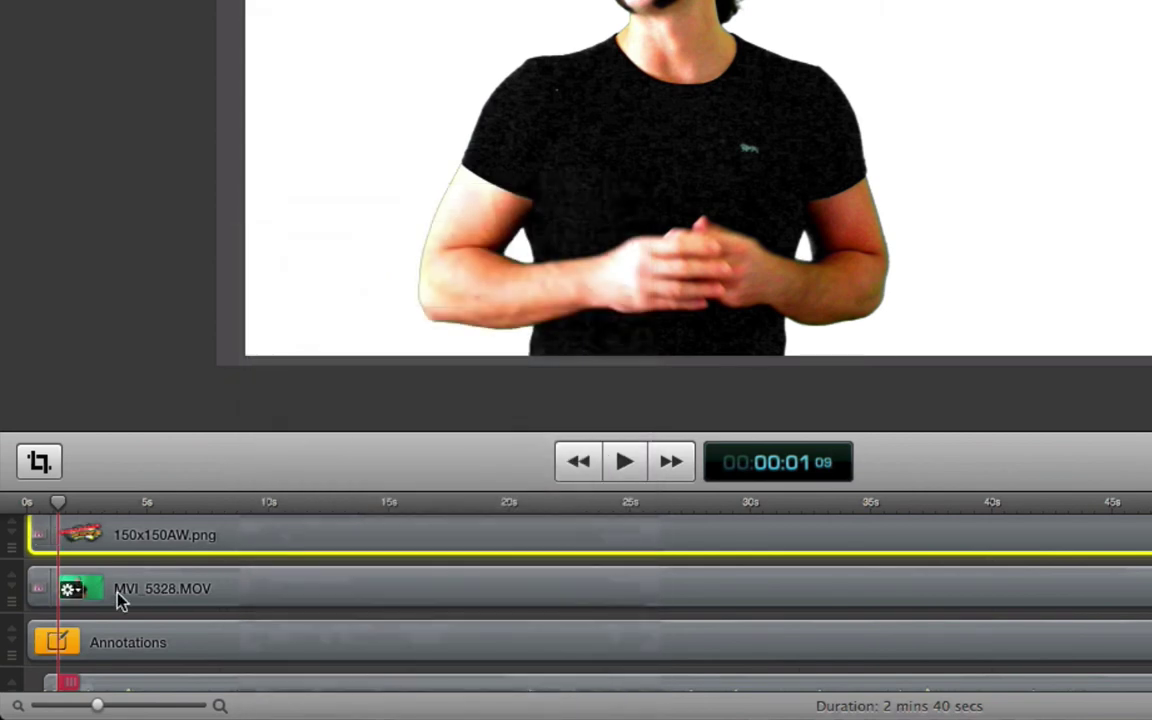
{"action": "left_click", "coordinate": [42, 538]}
{"action": "scroll", "coordinate": [120, 600], "scroll_direction": "down", "scroll_amount": 3}
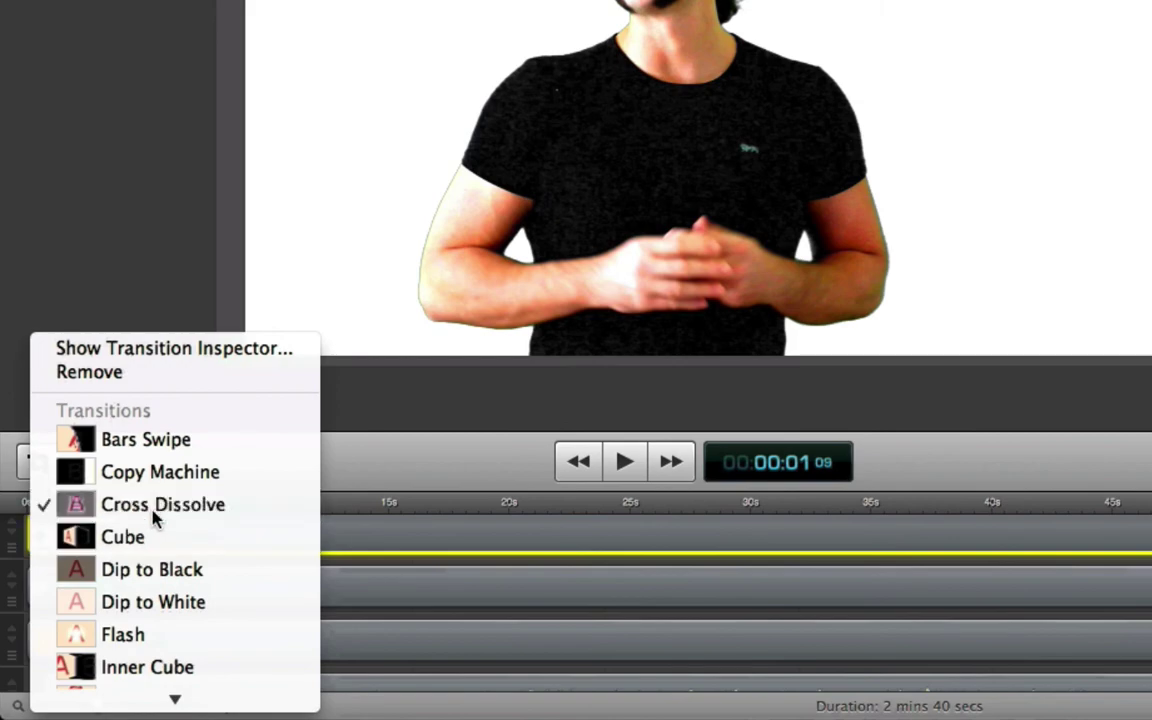
{"action": "left_click", "coordinate": [155, 517]}
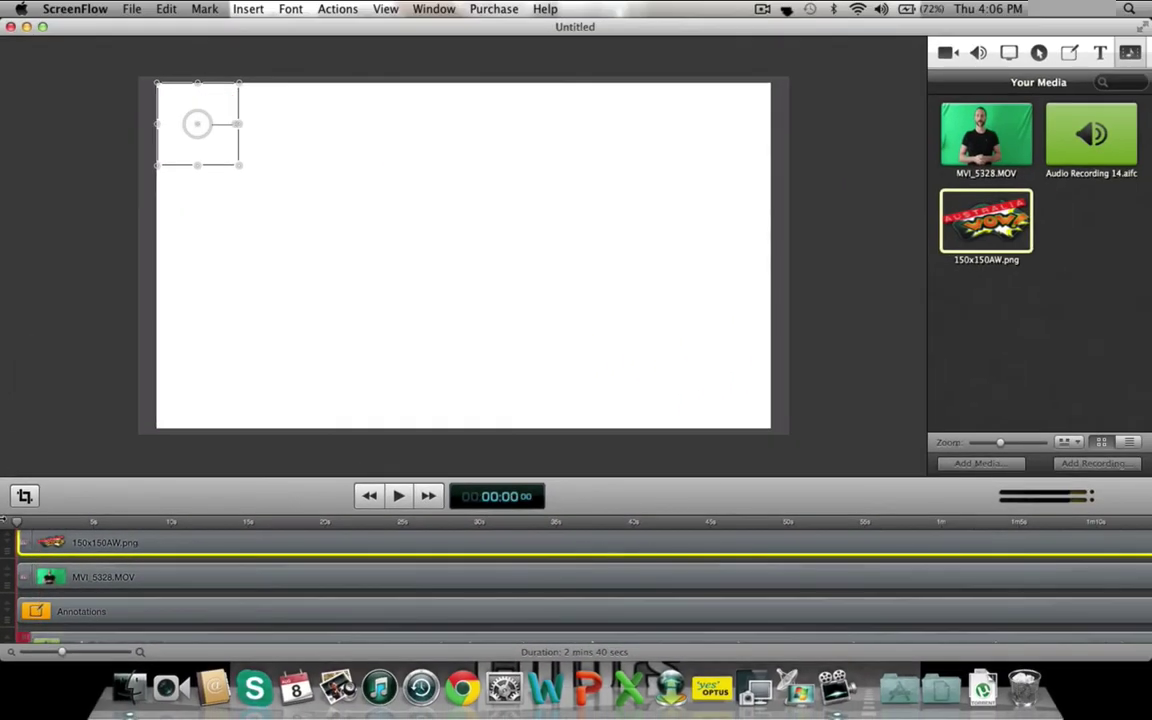
{"action": "left_click", "coordinate": [400, 497]}
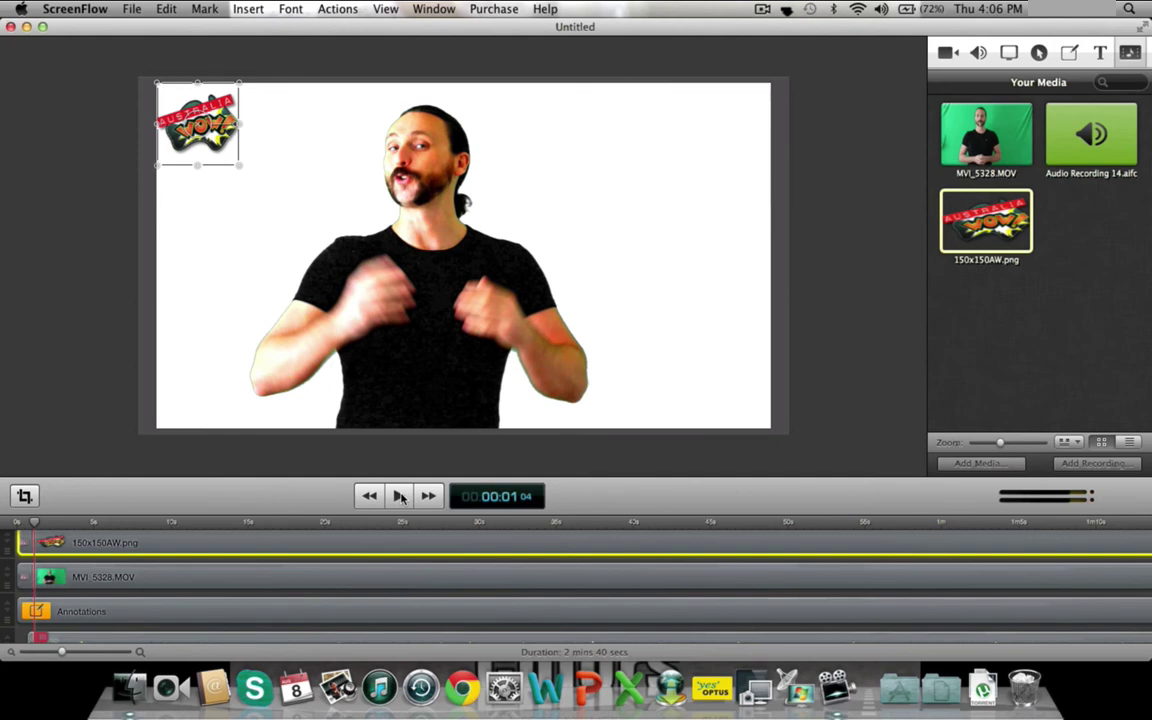
{"action": "left_click", "coordinate": [98, 430]}
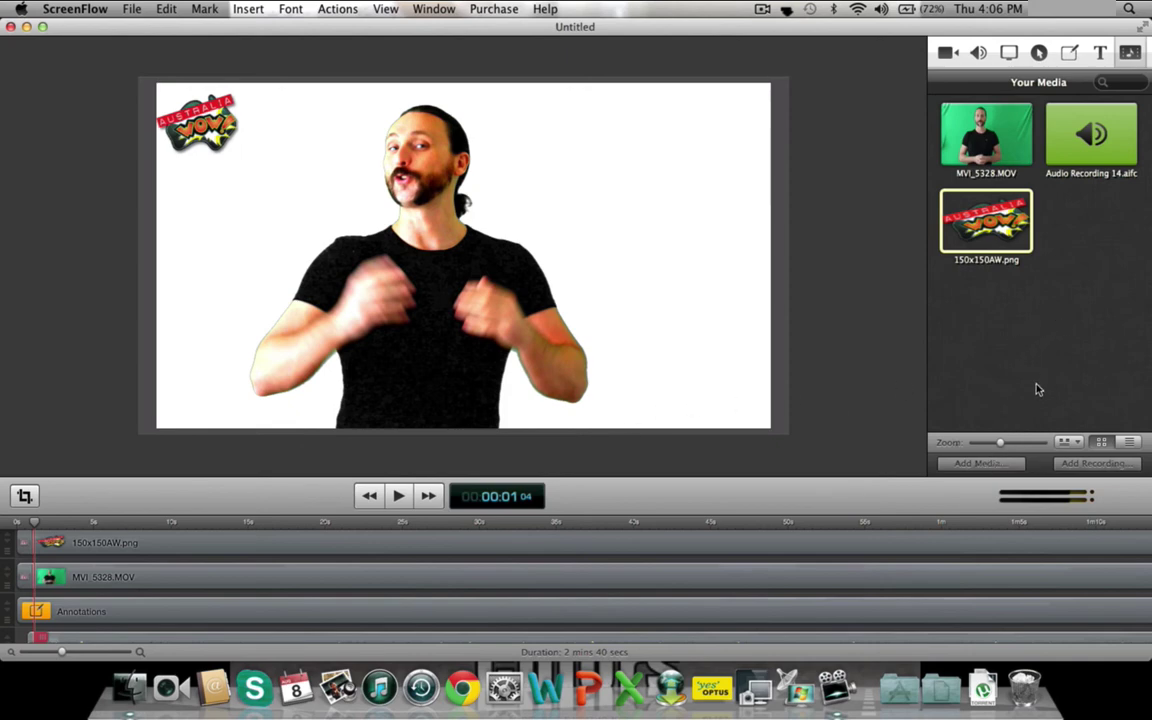
{"action": "left_click", "coordinate": [979, 465]}
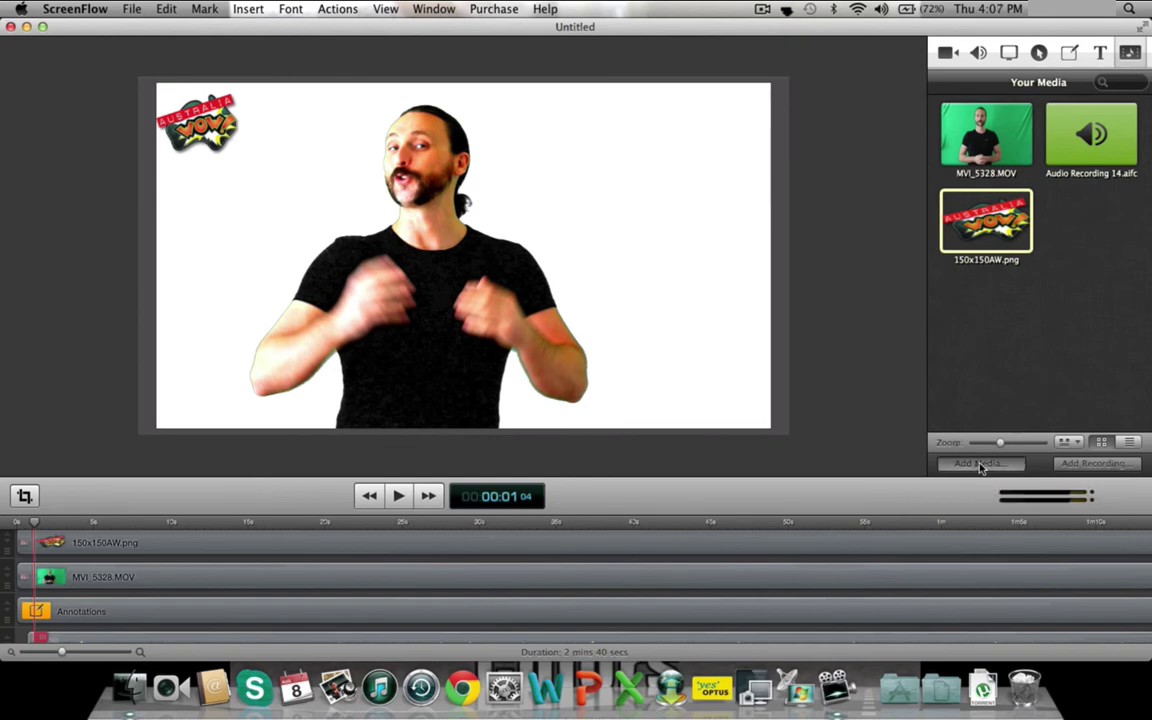
- Import nate-ripped1.jpg from the downloads folder via Add Media
{"action": "key", "text": "super+shift+a"}
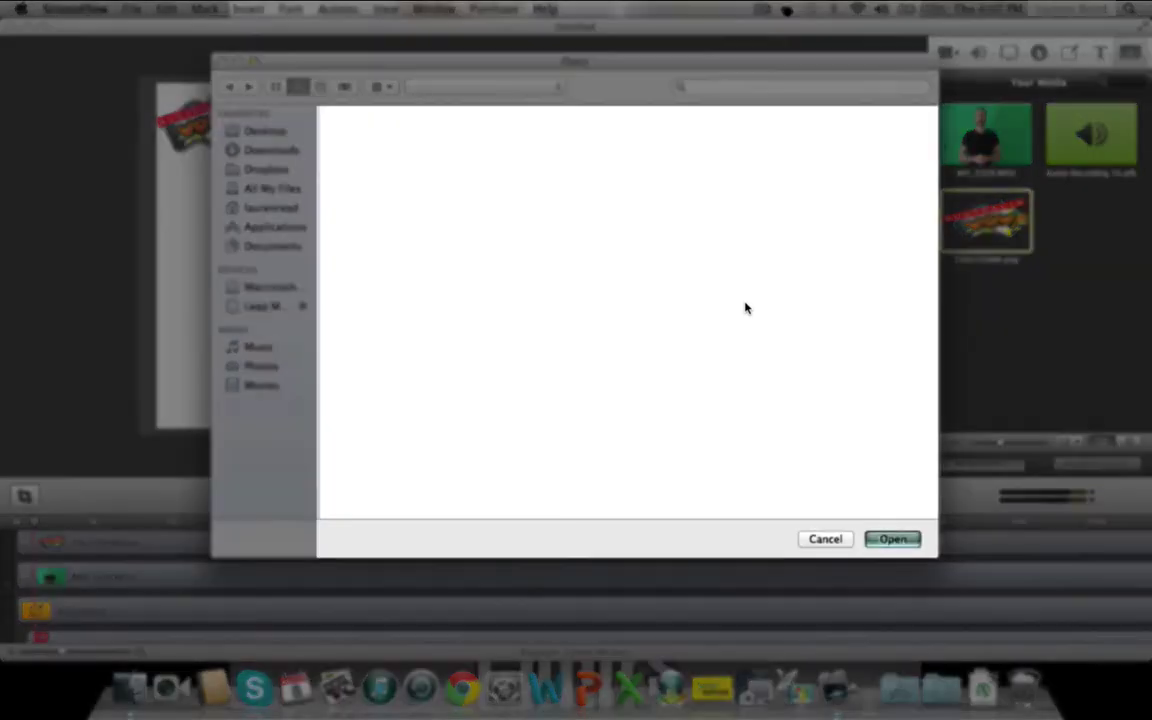
{"action": "left_click", "coordinate": [270, 152]}
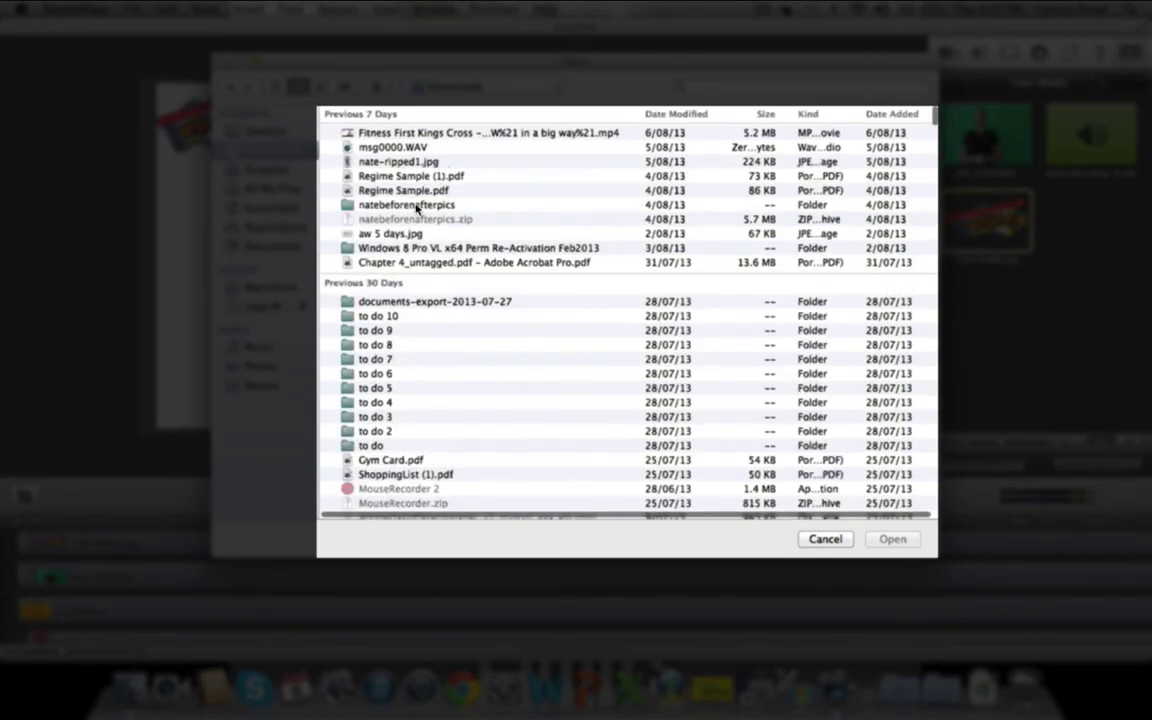
{"action": "left_click", "coordinate": [362, 160]}
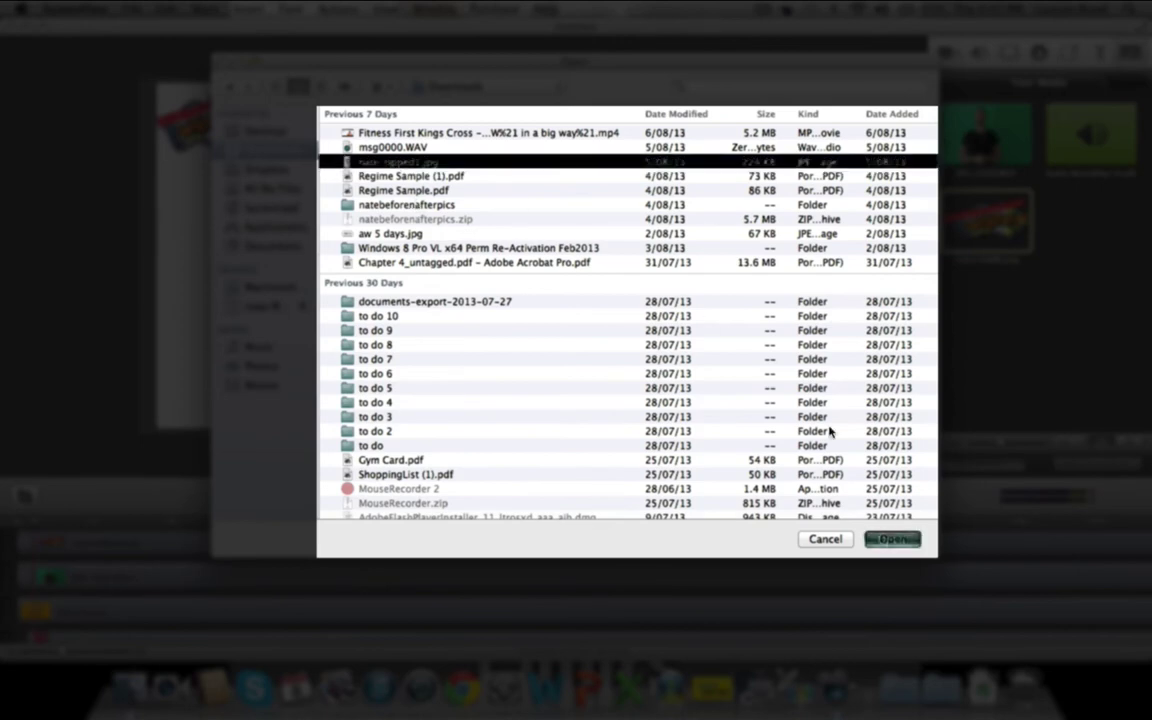
{"action": "key", "text": "Return"}
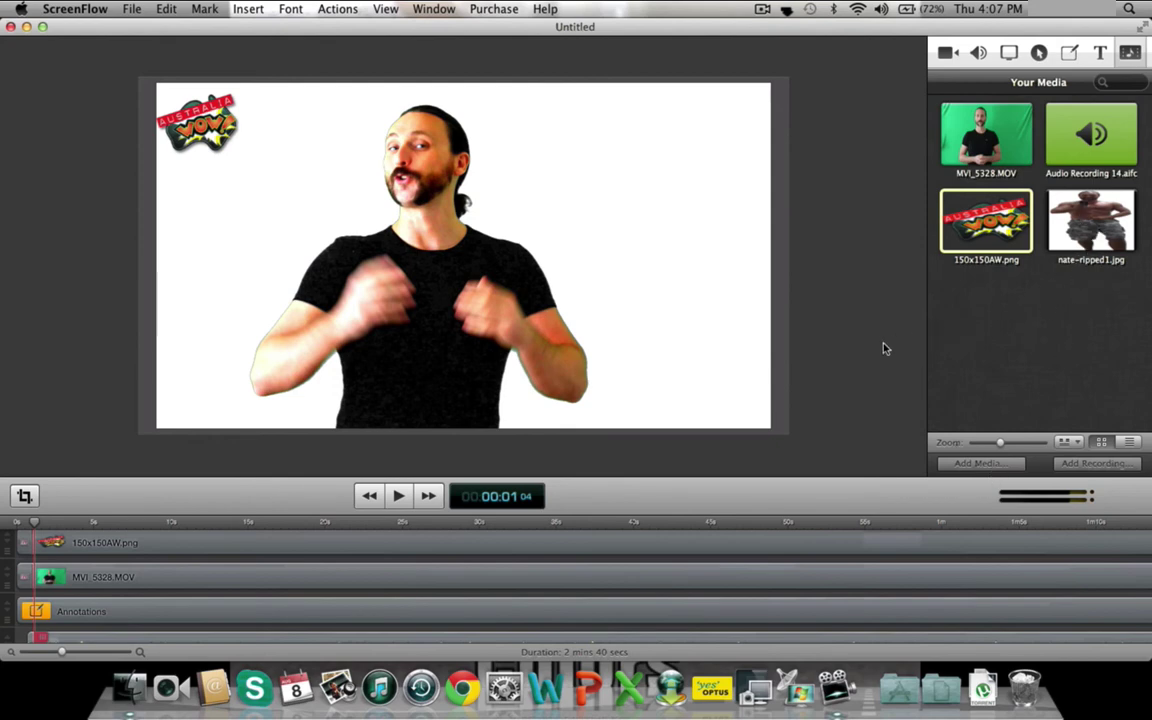
- Zoom the canvas preview out so the frame sits smaller, then scroll the timeline tracks
{"action": "key", "text": "super+minus"}
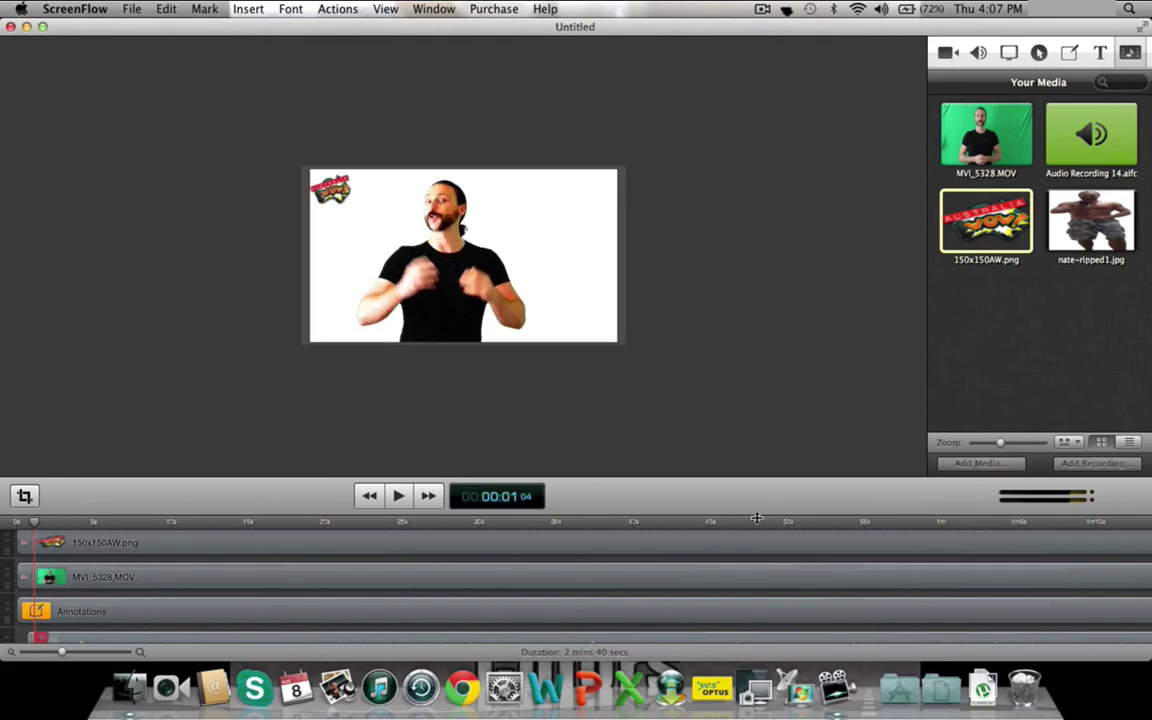
{"action": "scroll", "coordinate": [753, 541], "scroll_direction": "down", "scroll_amount": 3}
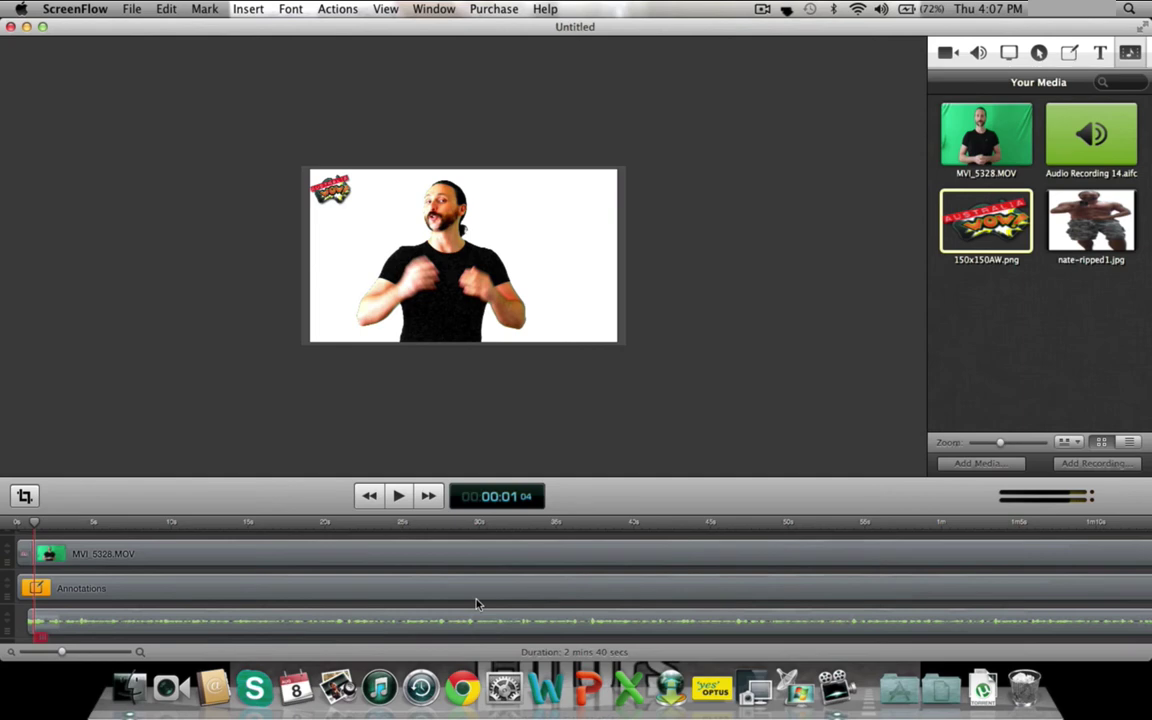
- Move the Annotations clip down one track and drop nate-ripped1.jpg onto the freed track
{"action": "left_click", "coordinate": [218, 593]}
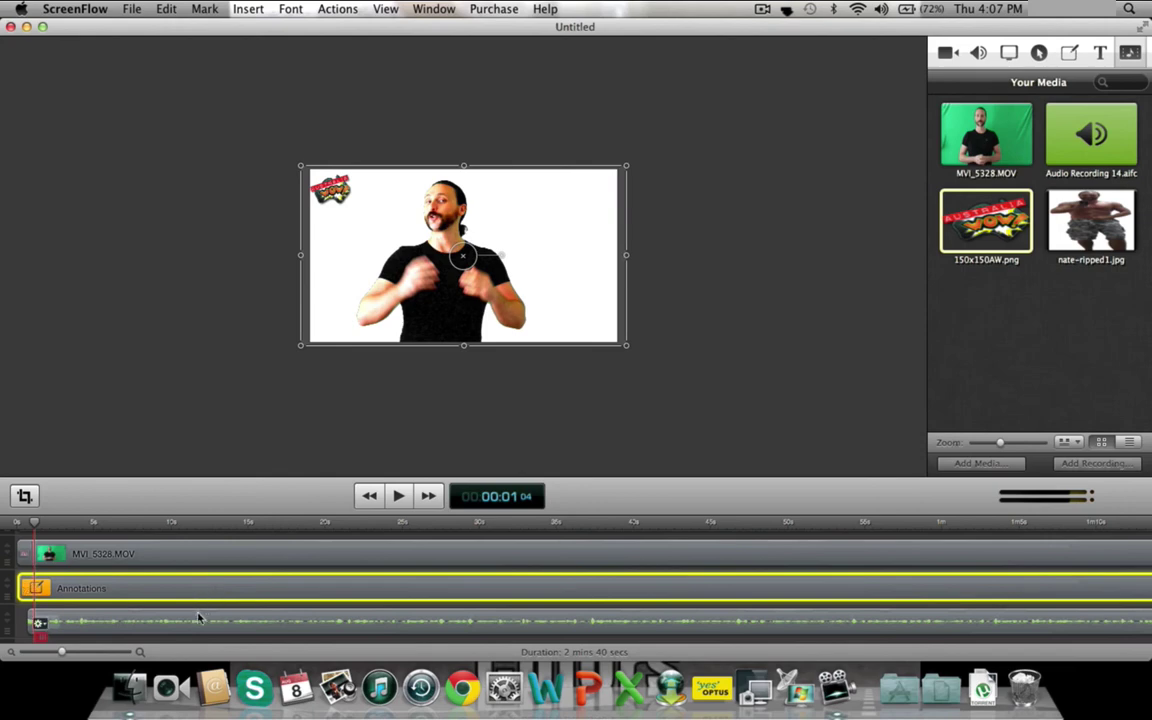
{"action": "left_click", "coordinate": [195, 626], "text": "shift"}
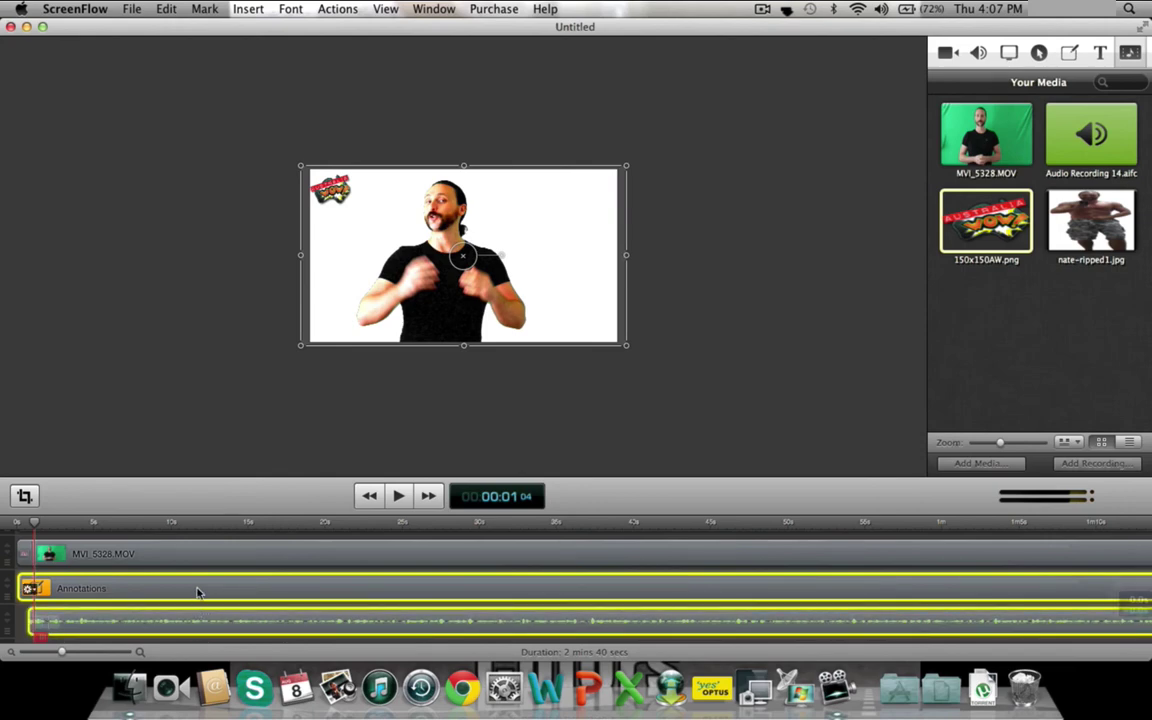
{"action": "mouse_move", "coordinate": [197, 592]}
{"action": "left_mouse_down"}
{"action": "mouse_move", "coordinate": [200, 607]}
{"action": "mouse_move", "coordinate": [175, 627]}
{"action": "left_mouse_up"}
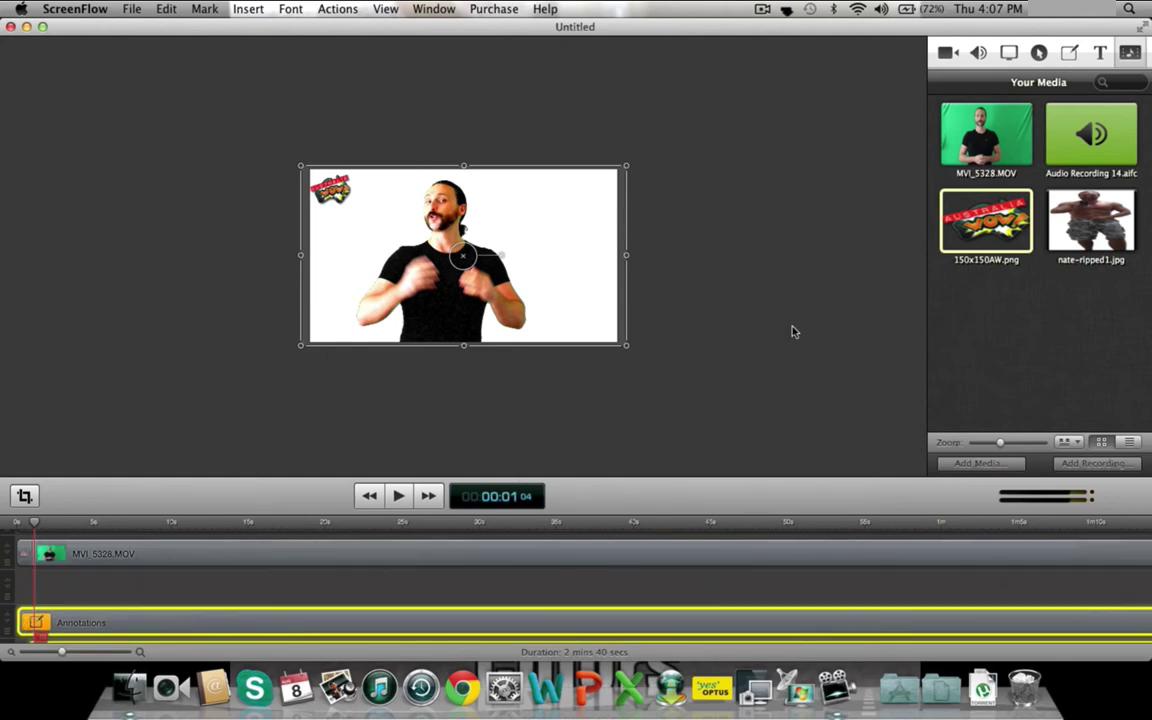
{"action": "left_click", "coordinate": [1092, 220]}
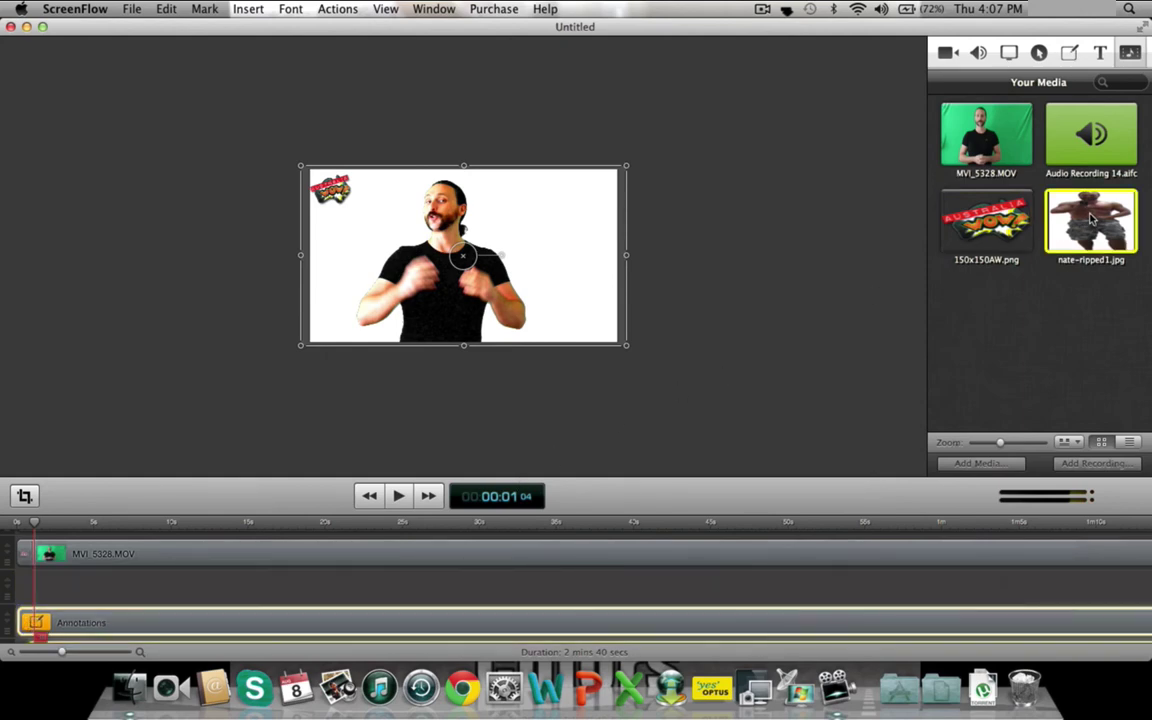
{"action": "left_click_drag", "start_coordinate": [1092, 220], "coordinate": [126, 560]}
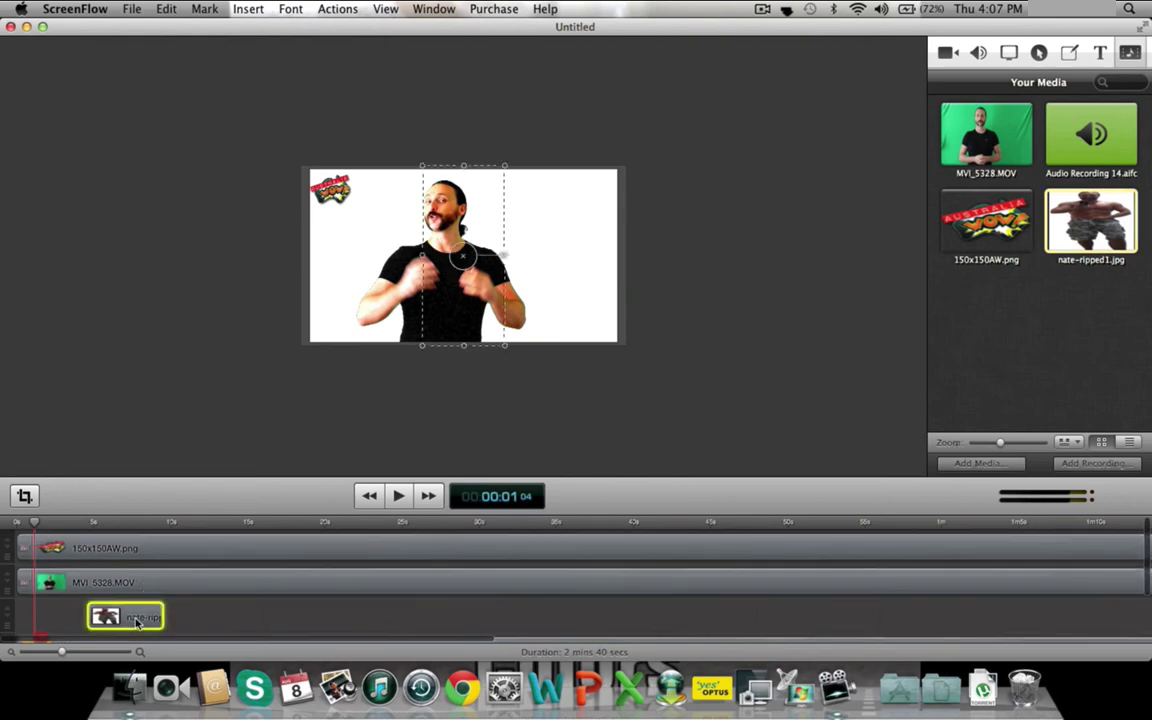
- Move the image clip to the start of its track and shift the photo to the frame's right side
{"action": "left_click_drag", "start_coordinate": [132, 516], "coordinate": [112, 548]}
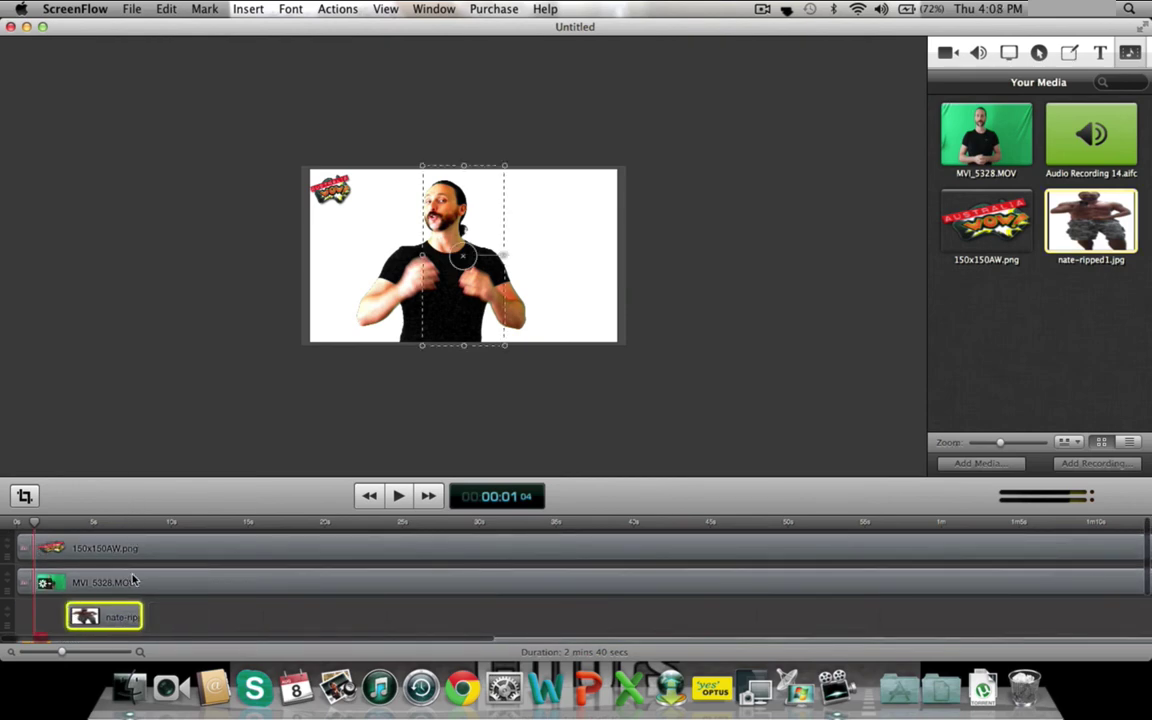
{"action": "left_click_drag", "start_coordinate": [97, 621], "coordinate": [49, 618]}
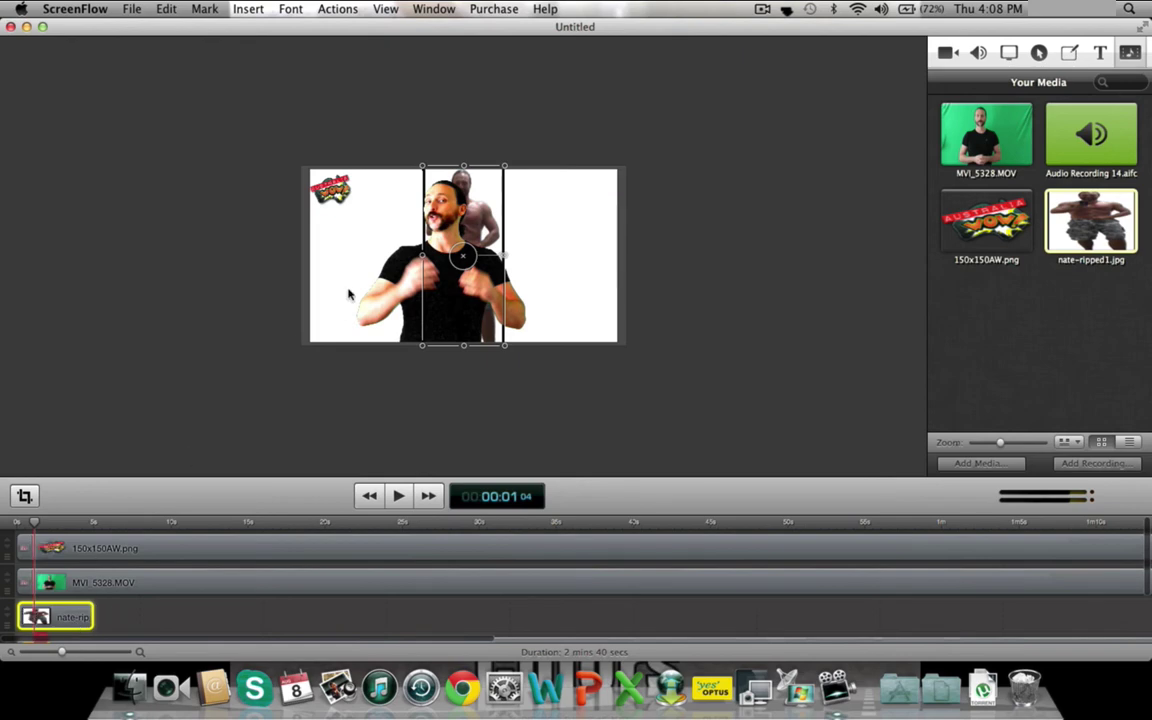
{"action": "left_click_drag", "start_coordinate": [469, 220], "coordinate": [541, 216]}
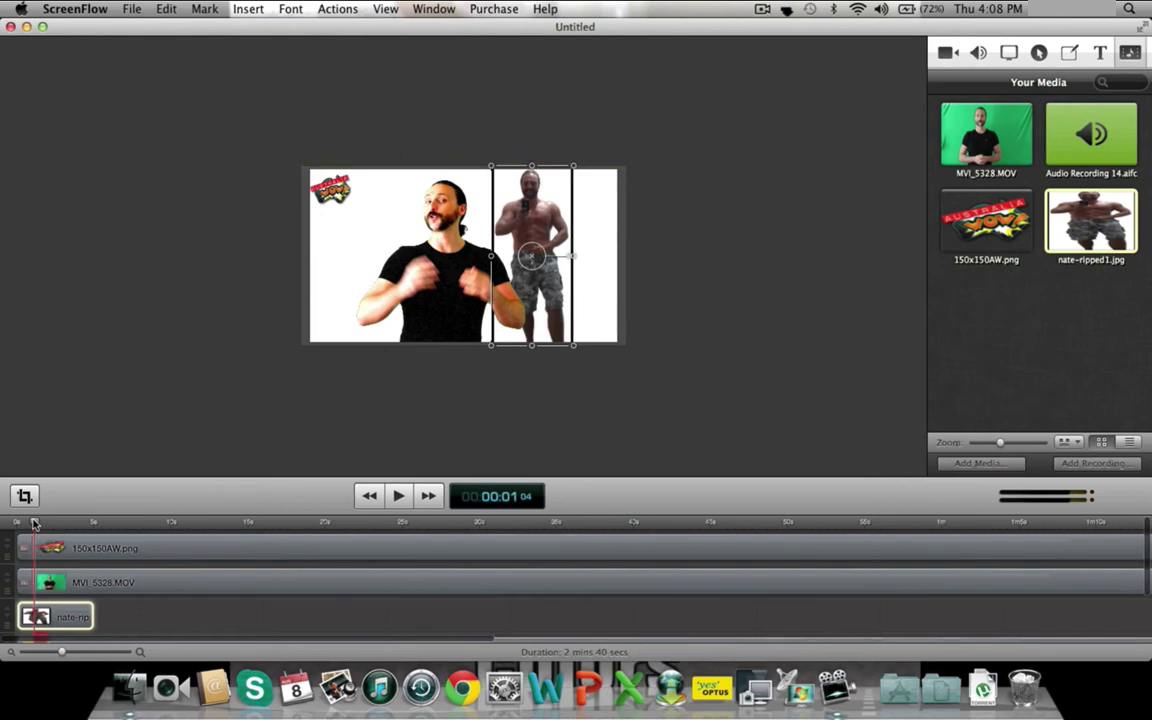
- Preview the project to find the 17-second mark and make the image clip start there
{"action": "left_click_drag", "start_coordinate": [35, 522], "coordinate": [12, 524]}
{"action": "left_click", "coordinate": [398, 496]}
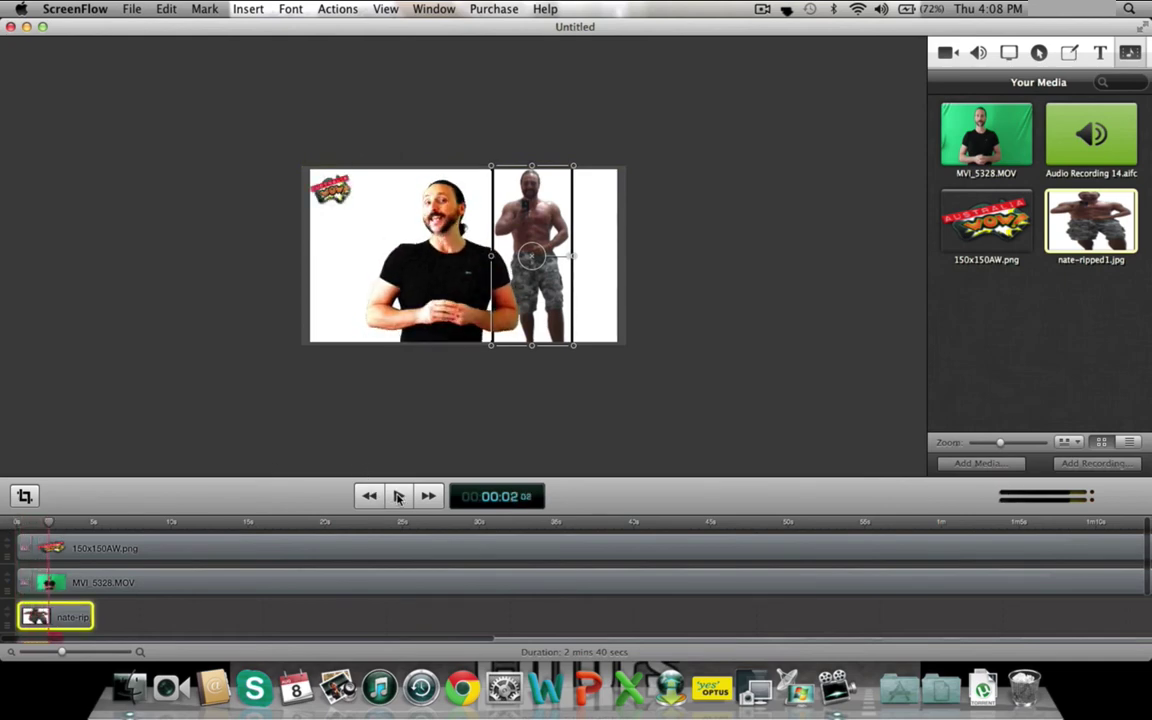
{"action": "left_click", "coordinate": [398, 496]}
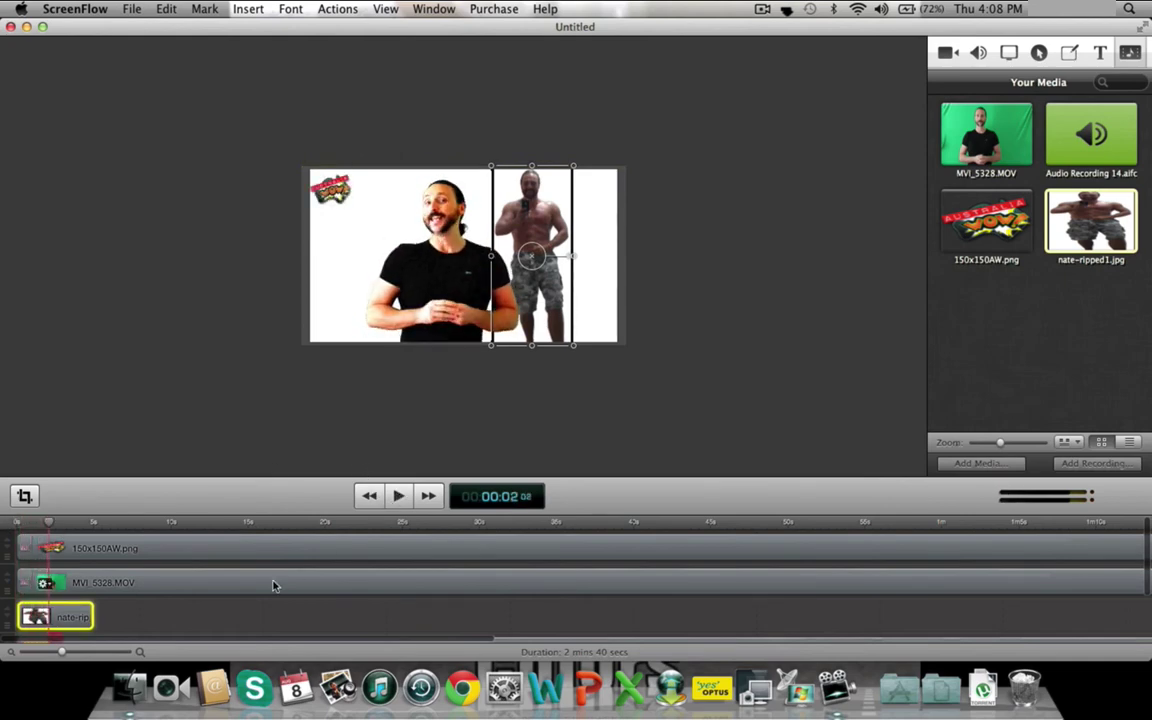
{"action": "left_click", "coordinate": [181, 522]}
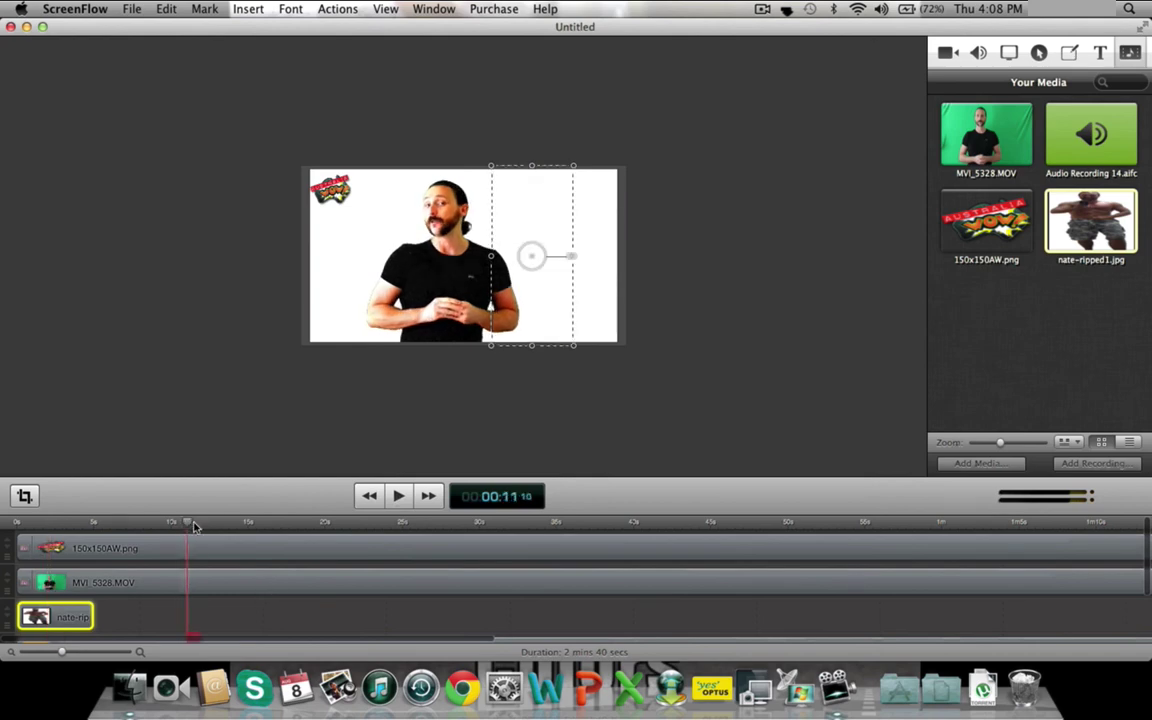
{"action": "left_click_drag", "start_coordinate": [195, 527], "coordinate": [237, 523]}
{"action": "left_click", "coordinate": [400, 497]}
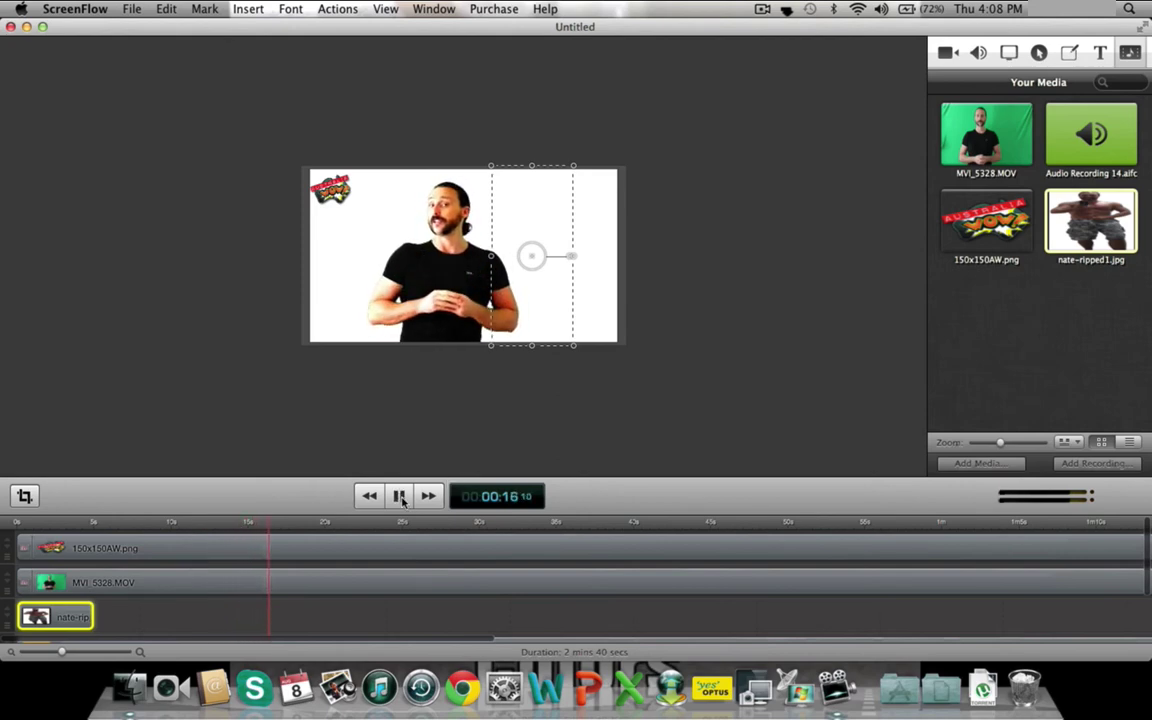
{"action": "left_click", "coordinate": [400, 497]}
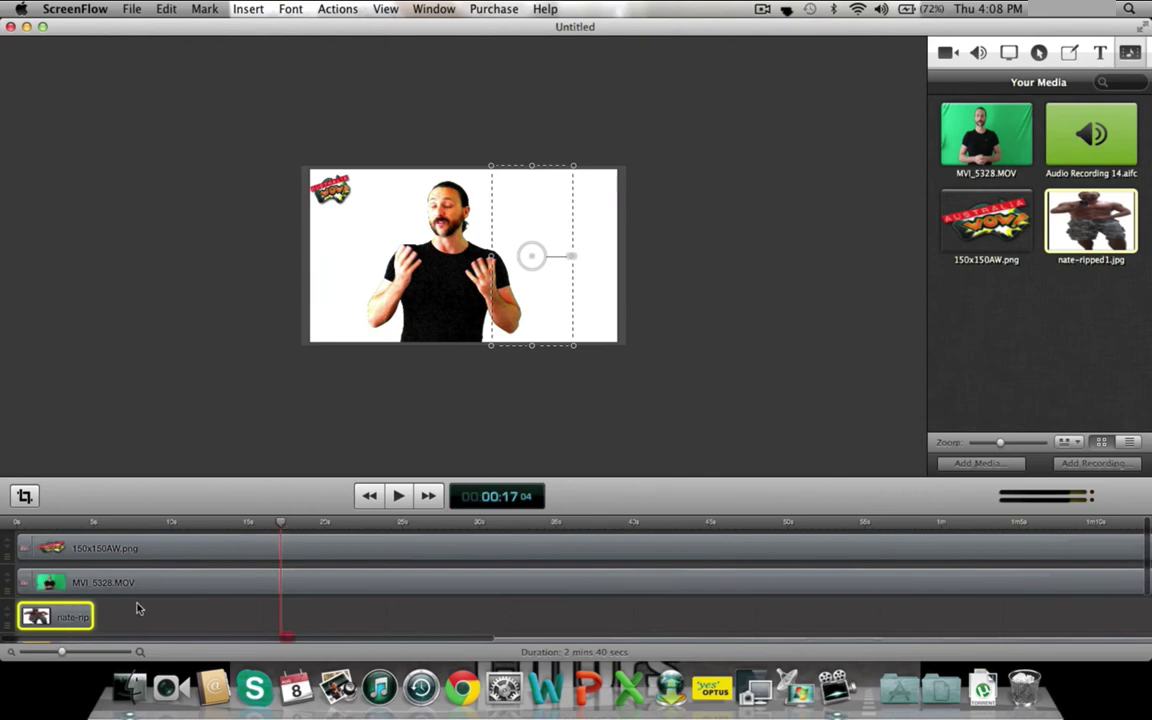
{"action": "left_click_drag", "start_coordinate": [81, 617], "coordinate": [320, 619]}
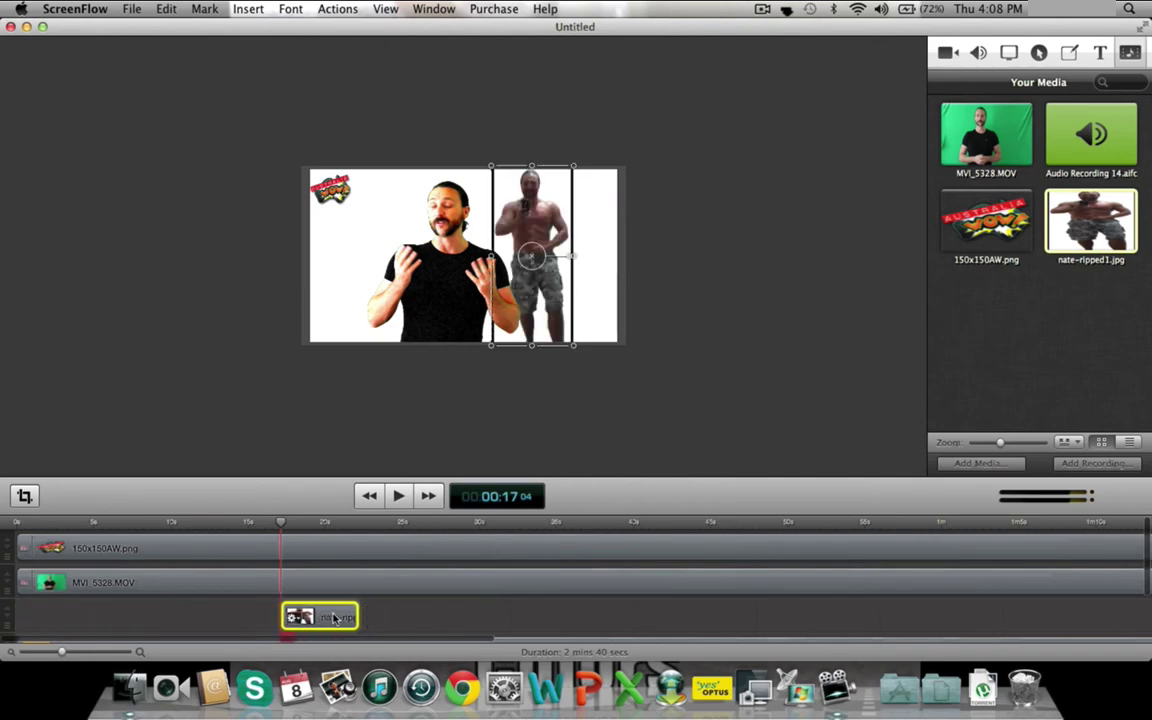
- Add Cross Dissolve starting and ending transitions to the nate-ripped1.jpg clip, then preview from 15 s
{"action": "right_click", "coordinate": [335, 617]}
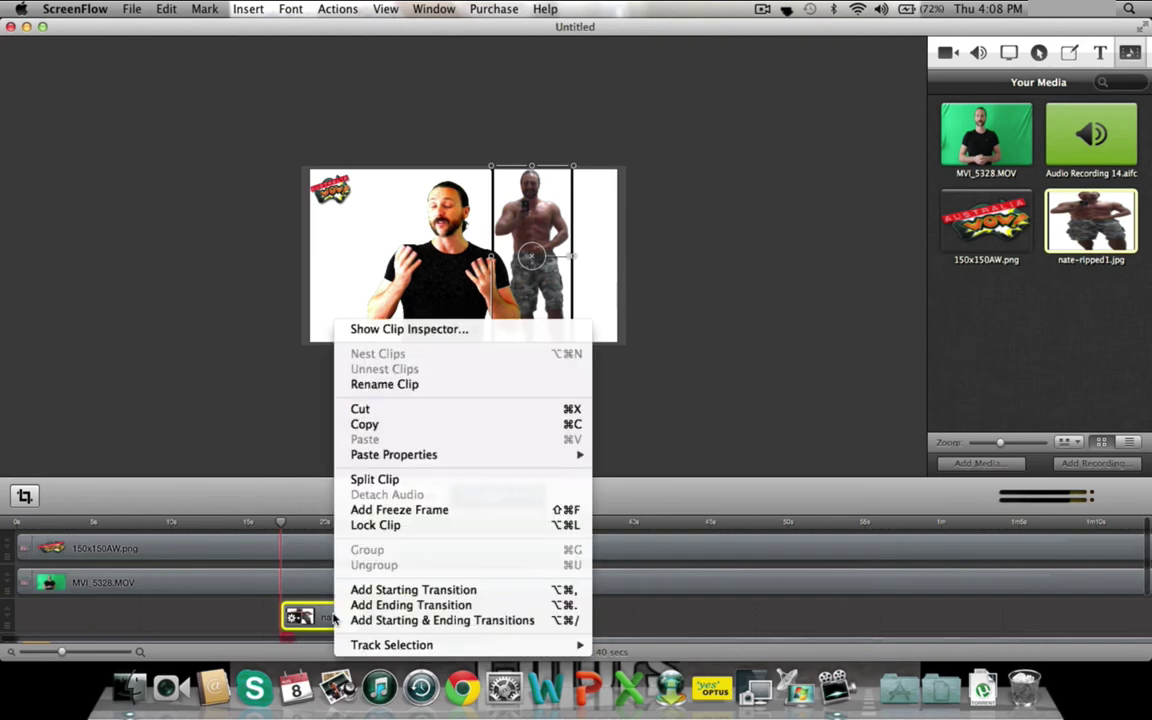
{"action": "left_click", "coordinate": [400, 621]}
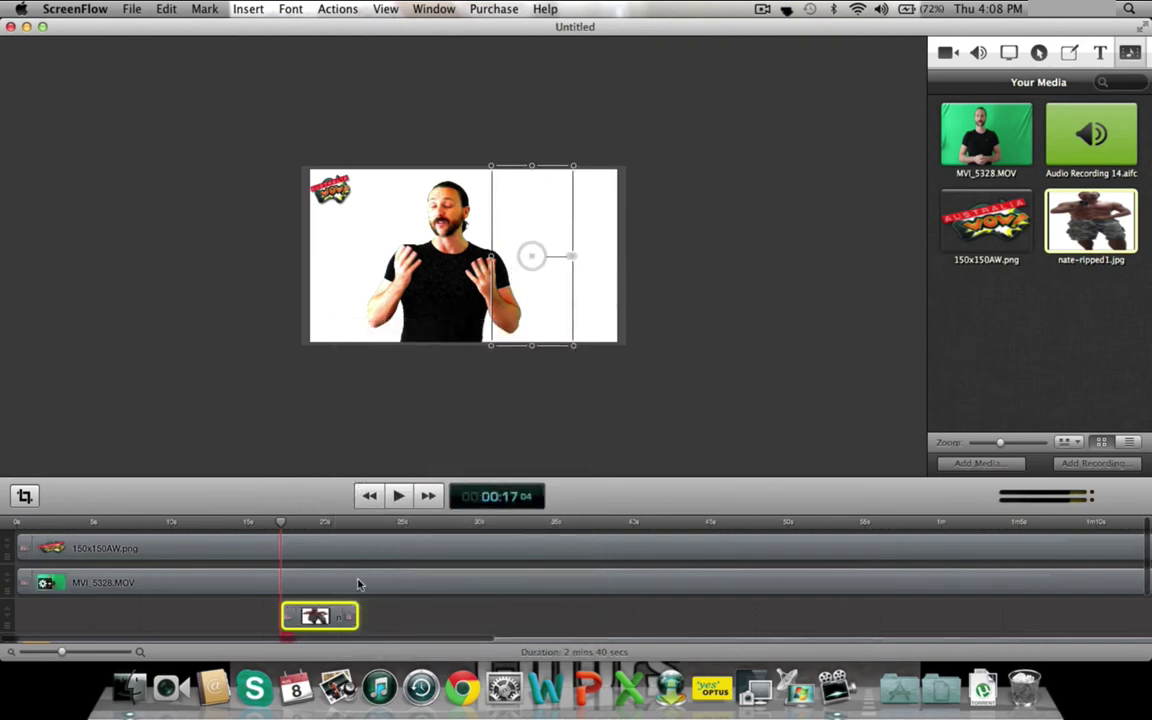
{"action": "right_click", "coordinate": [290, 616]}
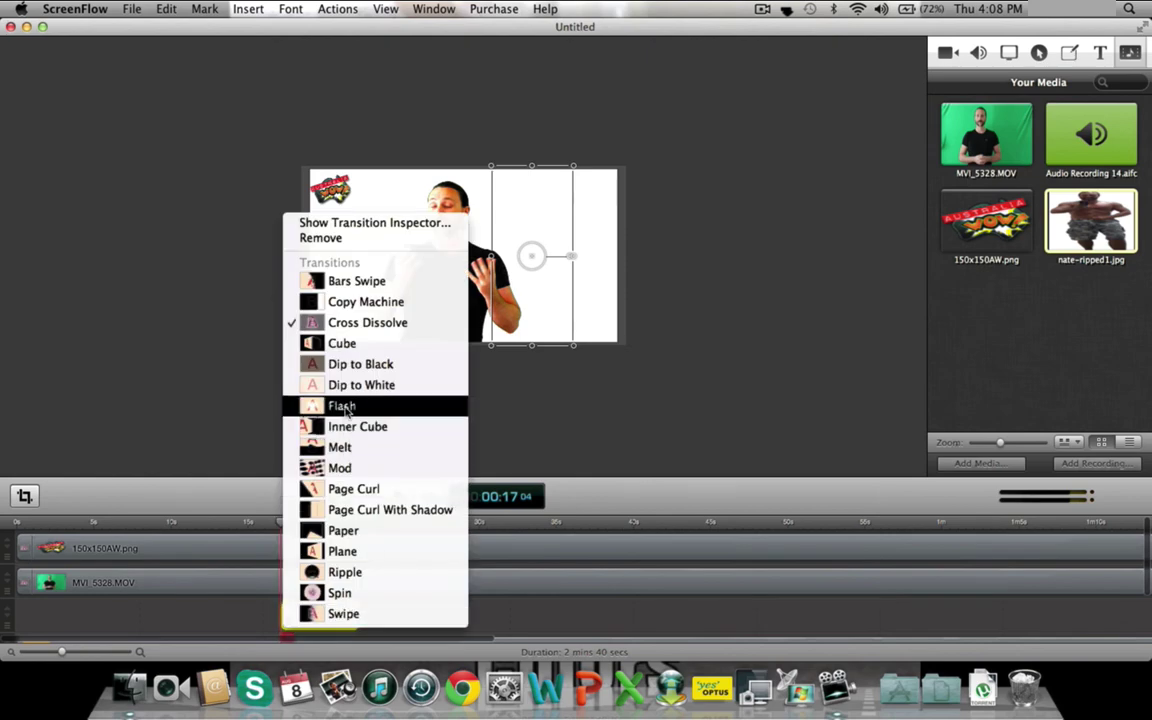
{"action": "left_click", "coordinate": [541, 613]}
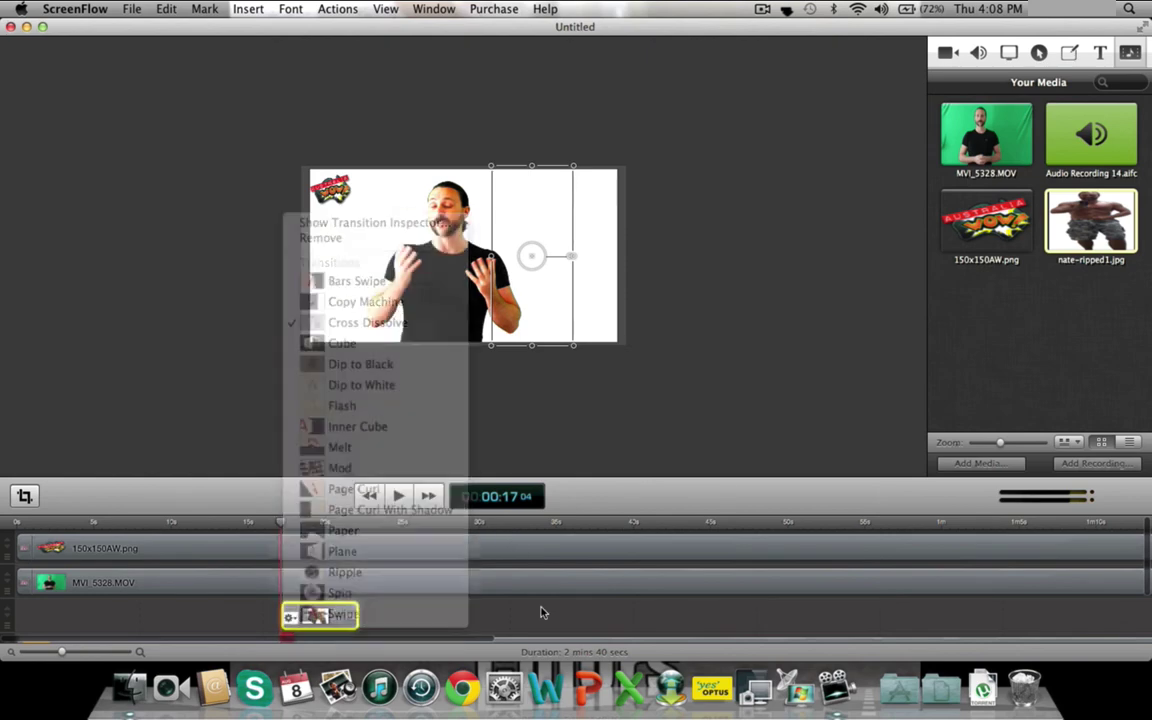
{"action": "right_click", "coordinate": [351, 614]}
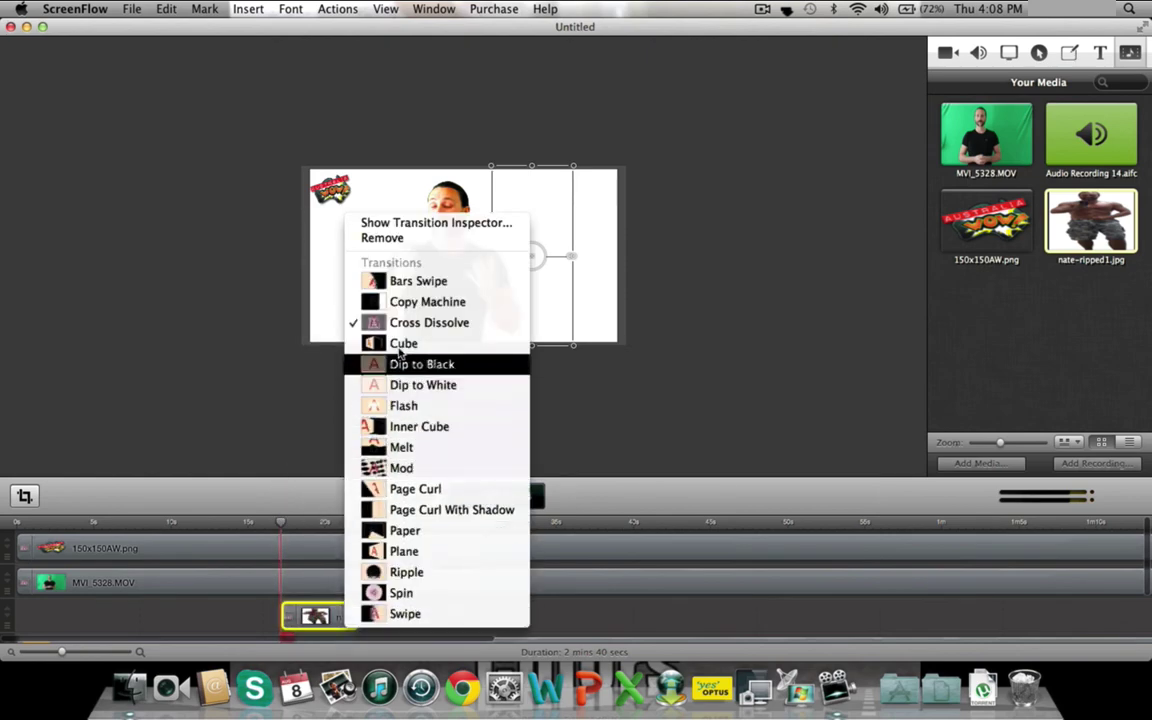
{"action": "left_click", "coordinate": [577, 454]}
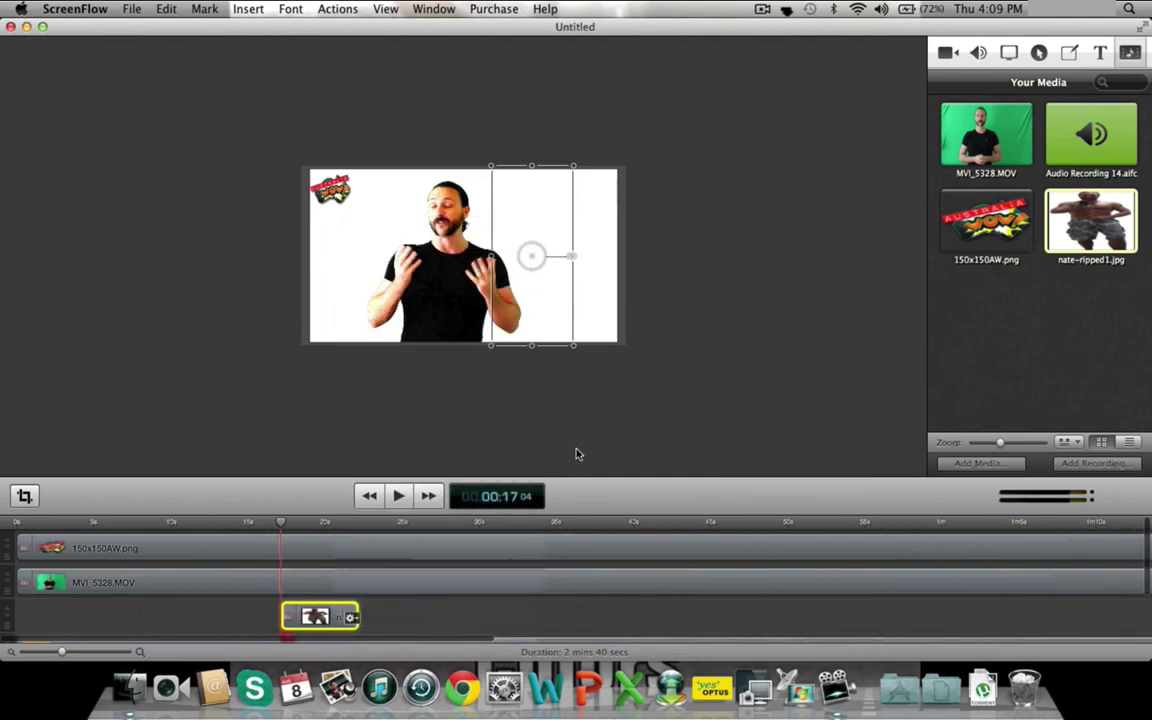
{"action": "left_click", "coordinate": [261, 521]}
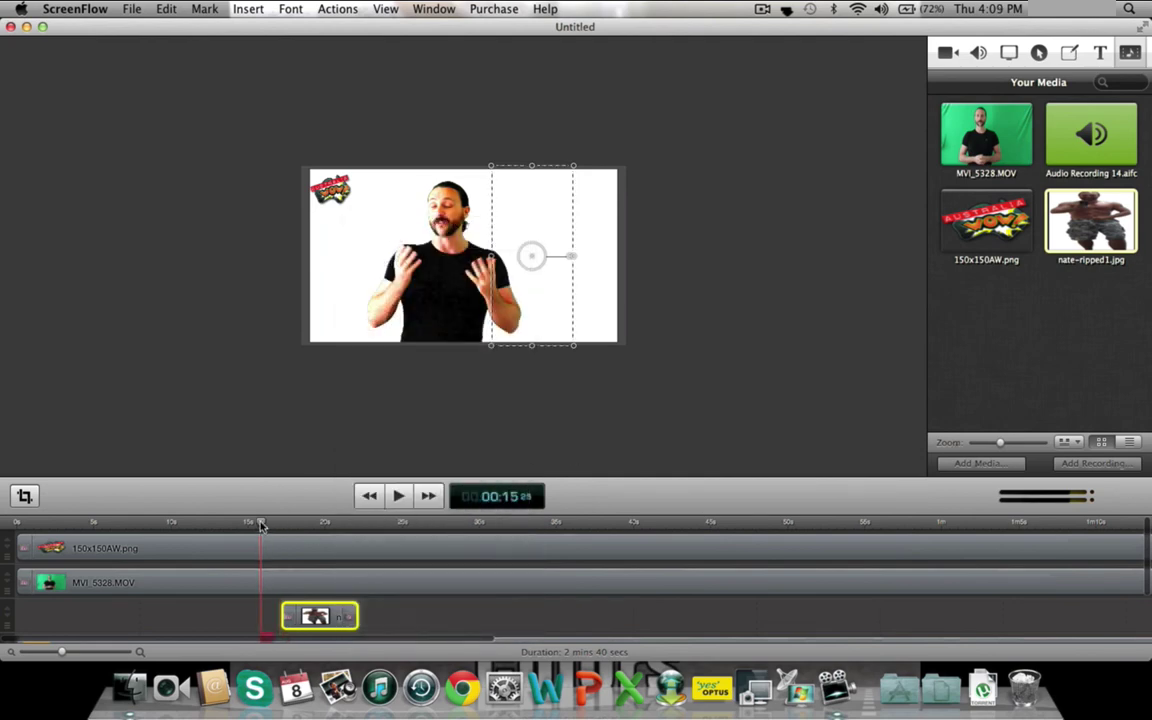
{"action": "left_click", "coordinate": [398, 496]}
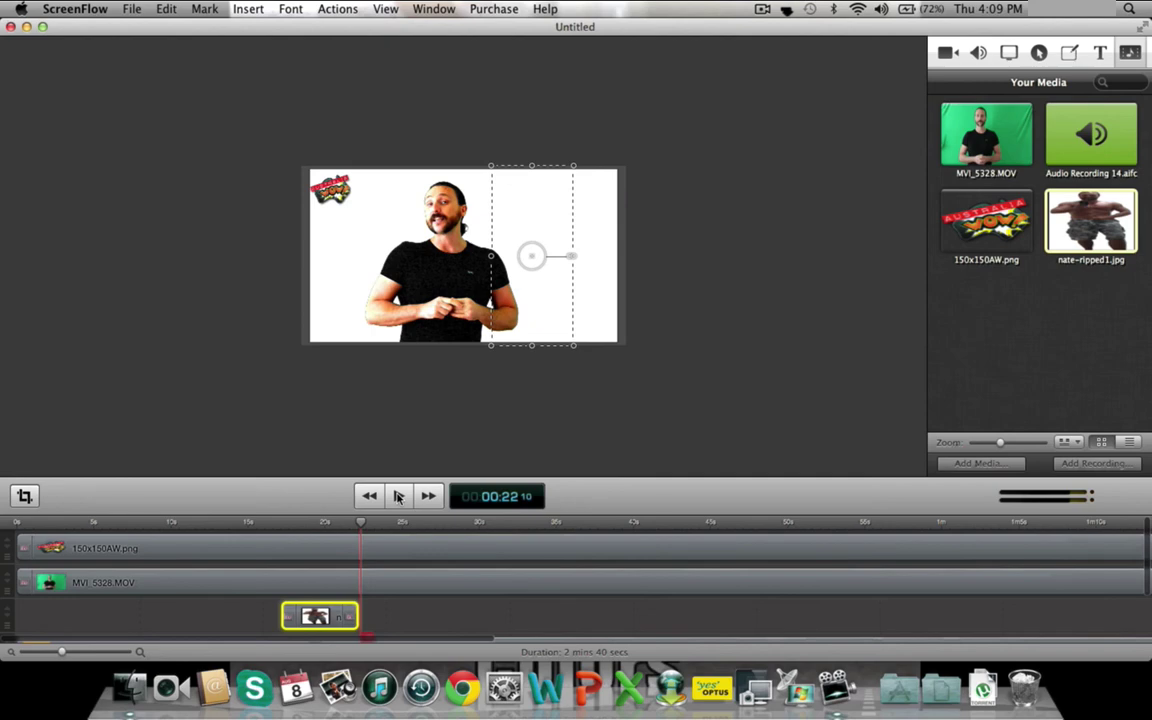
- Start File > Publish to YouTube and sign in with the Google account's email and password
{"action": "left_click", "coordinate": [133, 11]}
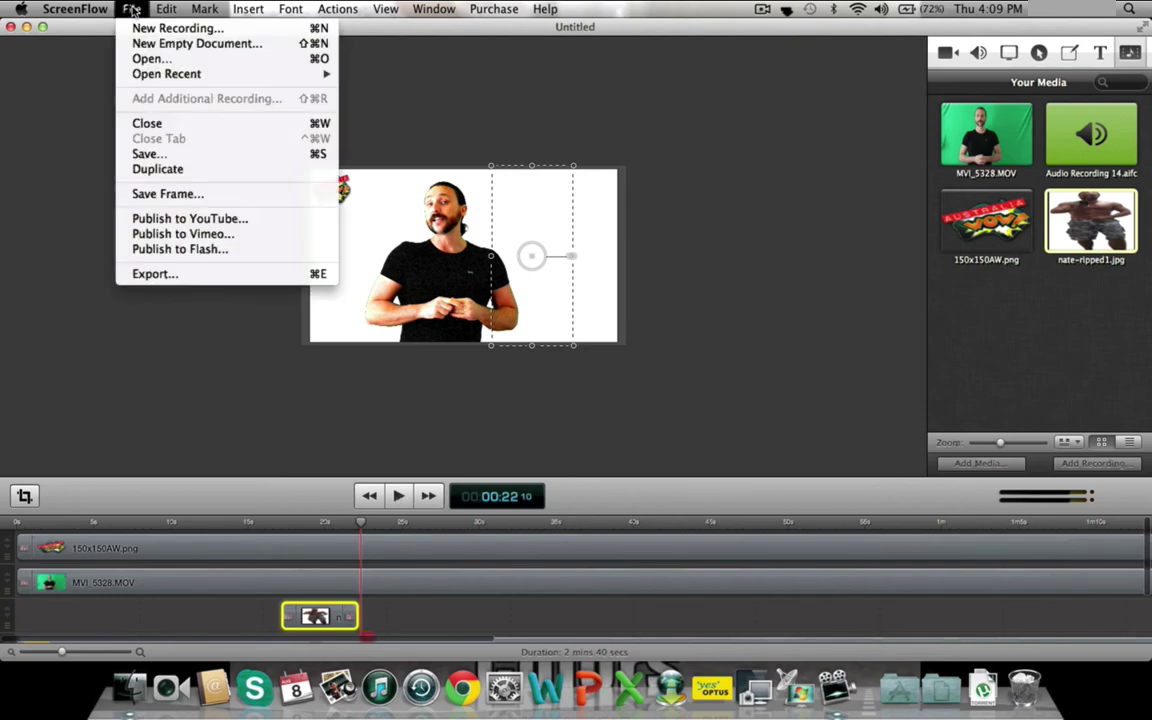
{"action": "left_click", "coordinate": [199, 221]}
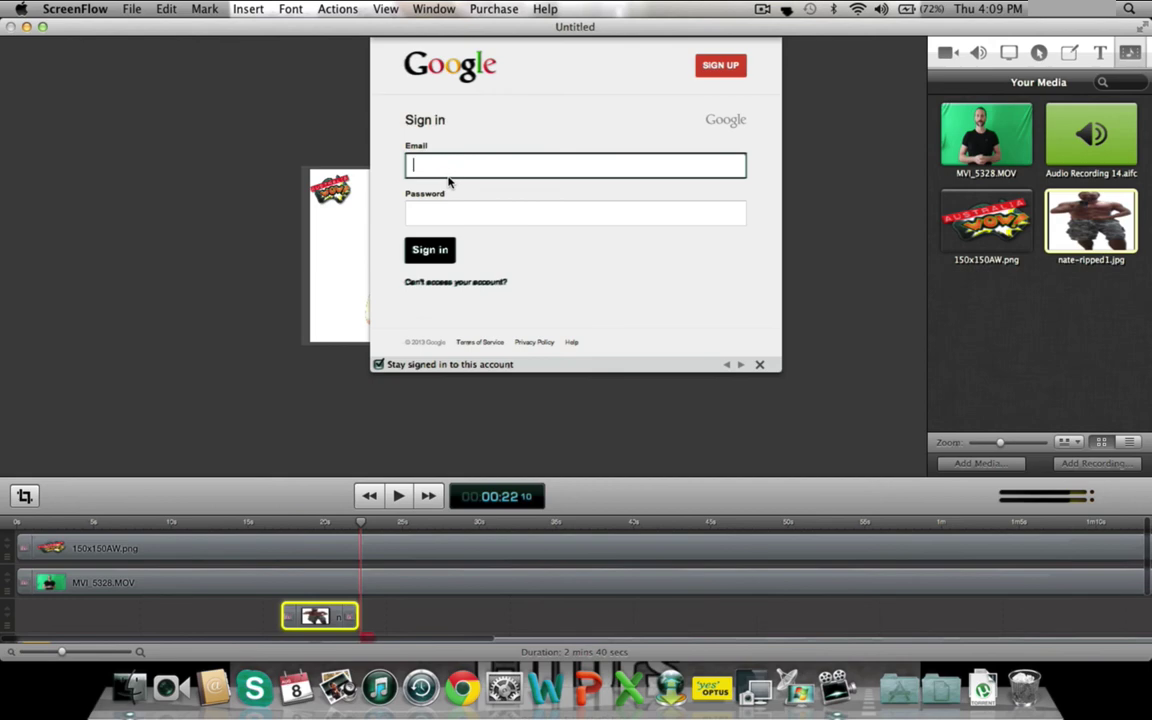
{"action": "key", "text": "Tab"}
{"action": "type", "text": "••••••"}
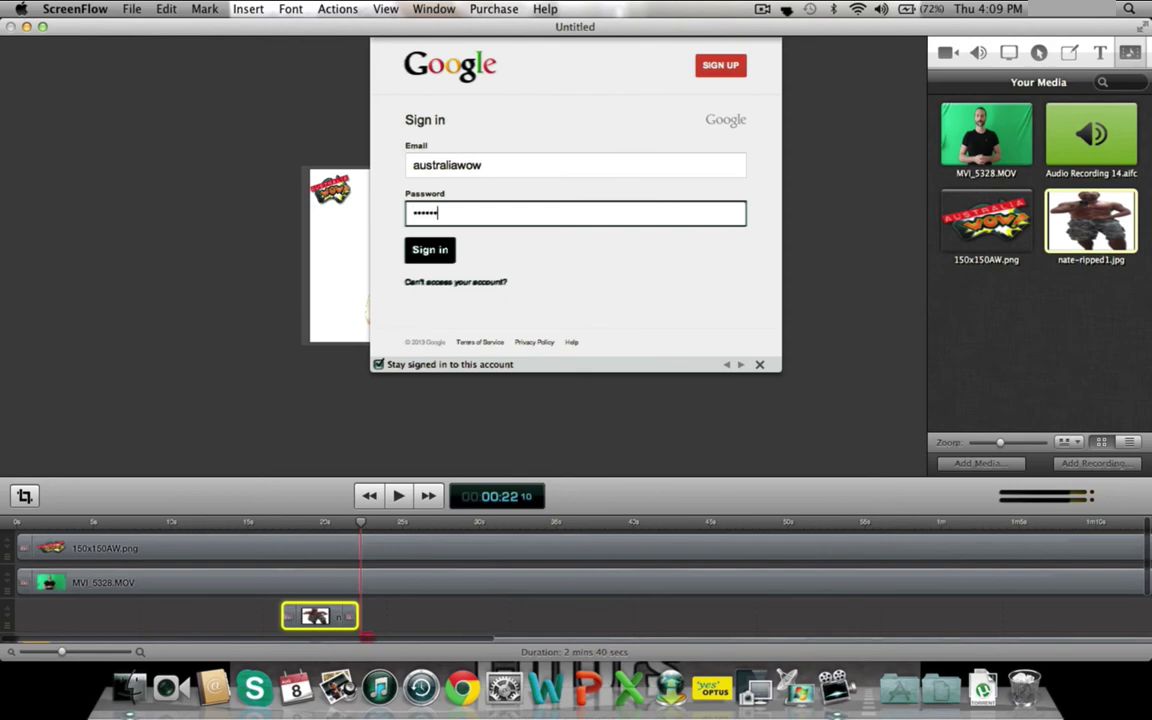
{"action": "left_click", "coordinate": [432, 255]}
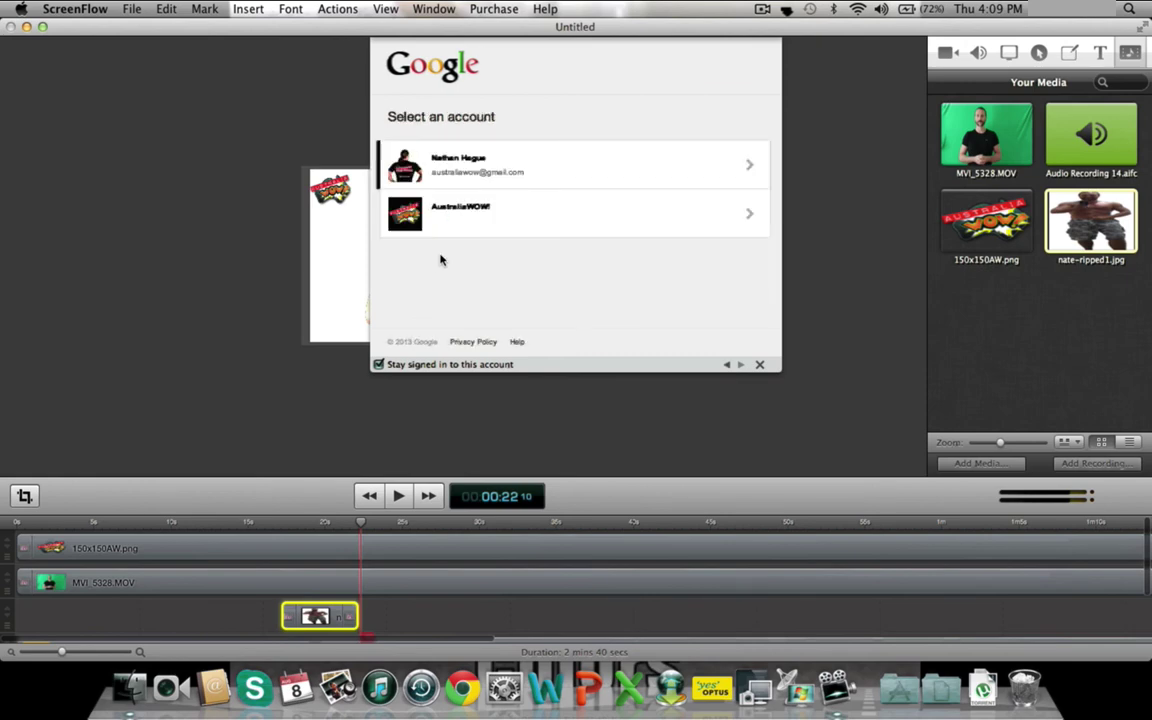
- Choose the brand account and grant ScreenFlow access to YouTube
{"action": "left_click", "coordinate": [590, 213]}
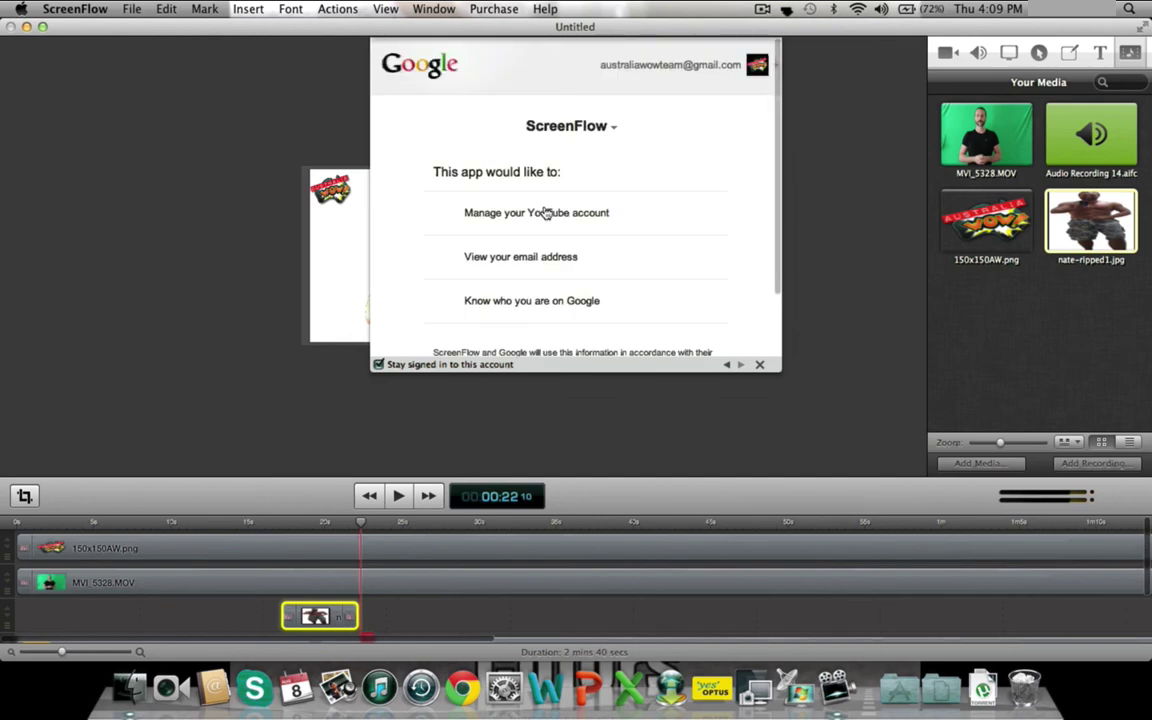
{"action": "scroll", "coordinate": [646, 240], "scroll_direction": "down", "scroll_amount": 3}
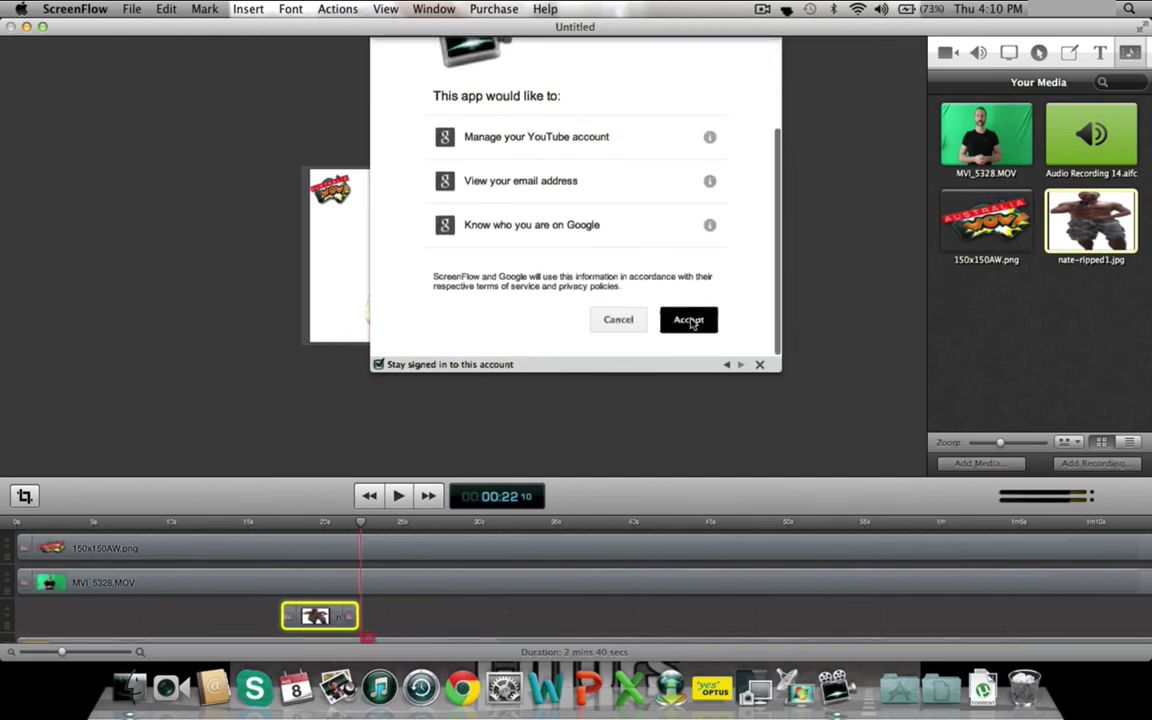
{"action": "left_click", "coordinate": [692, 321]}
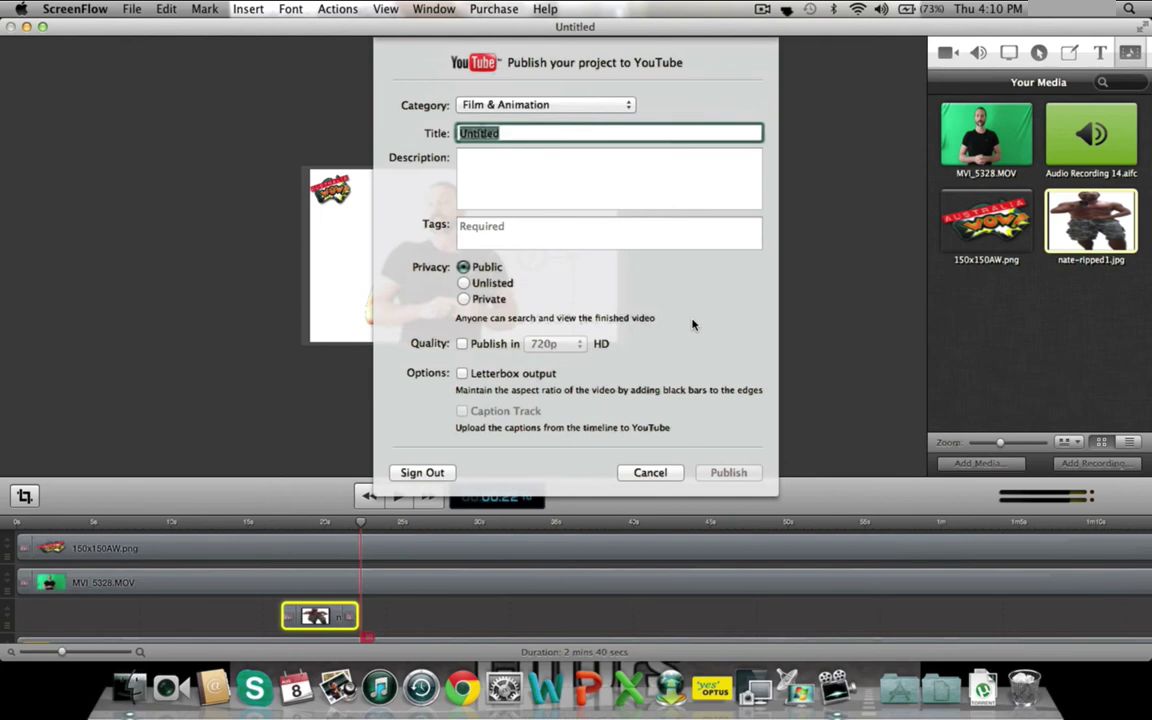
- Set the video category to Sports and enter the demo-video title
{"action": "left_click", "coordinate": [627, 105]}
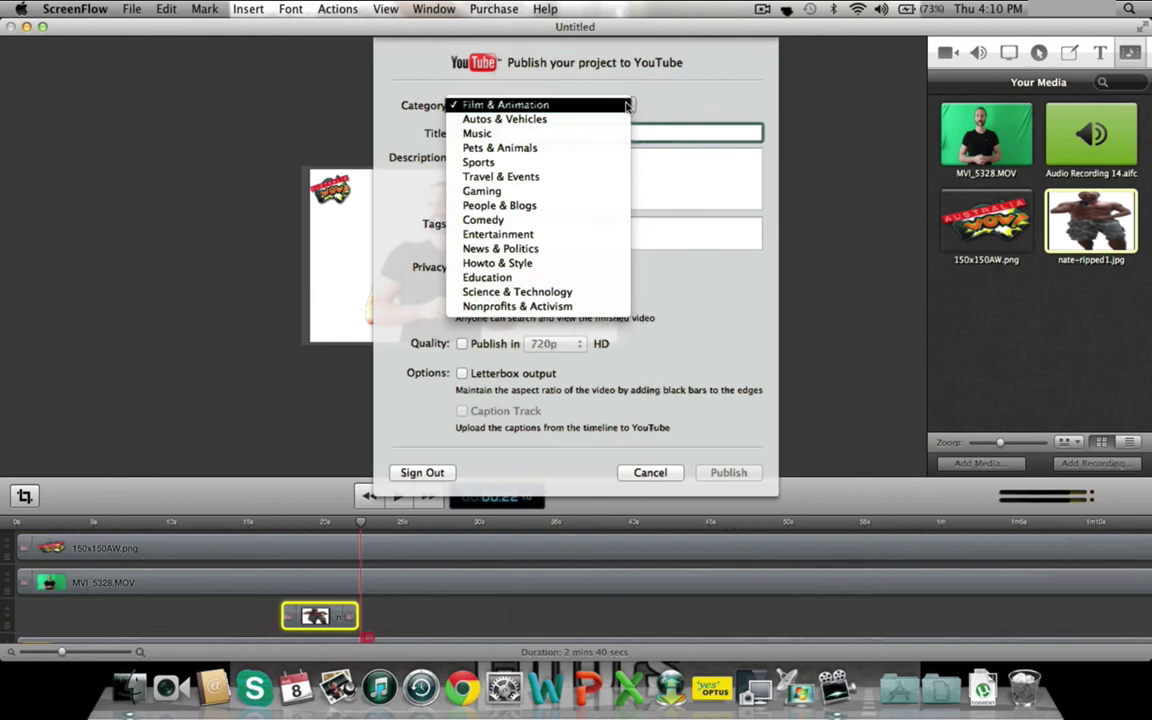
{"action": "left_click", "coordinate": [549, 163]}
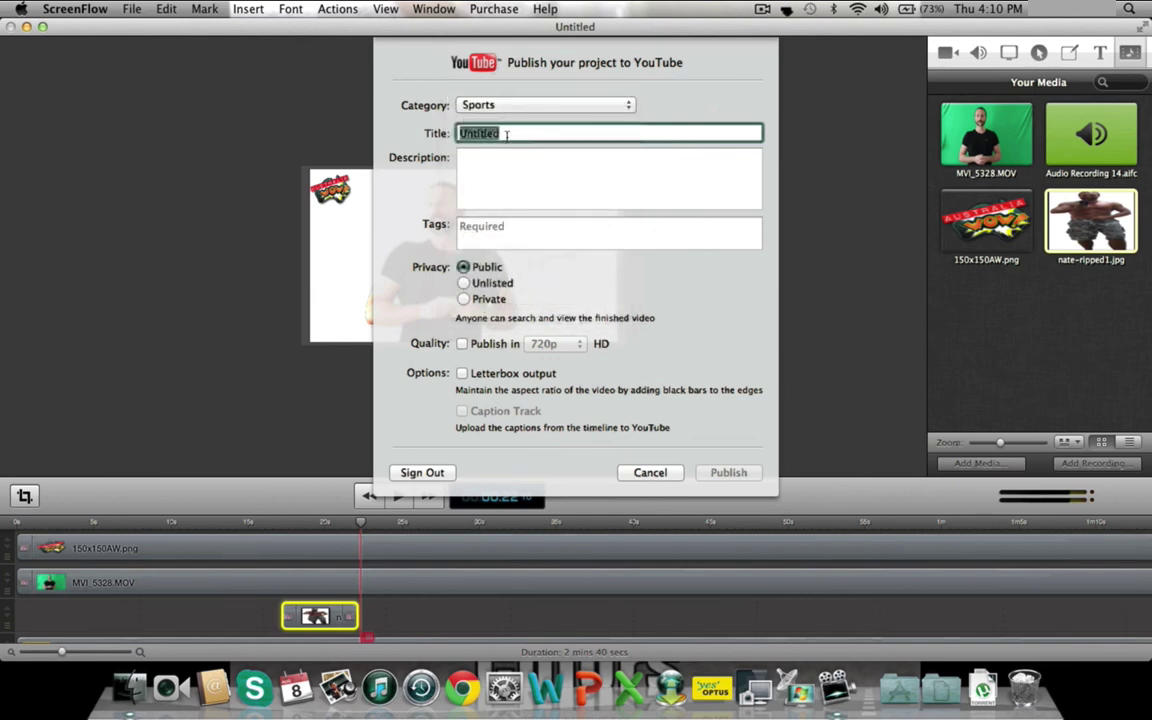
{"action": "type", "text": "Demo Vide"}
{"action": "type", "text": "o of Nathan"}
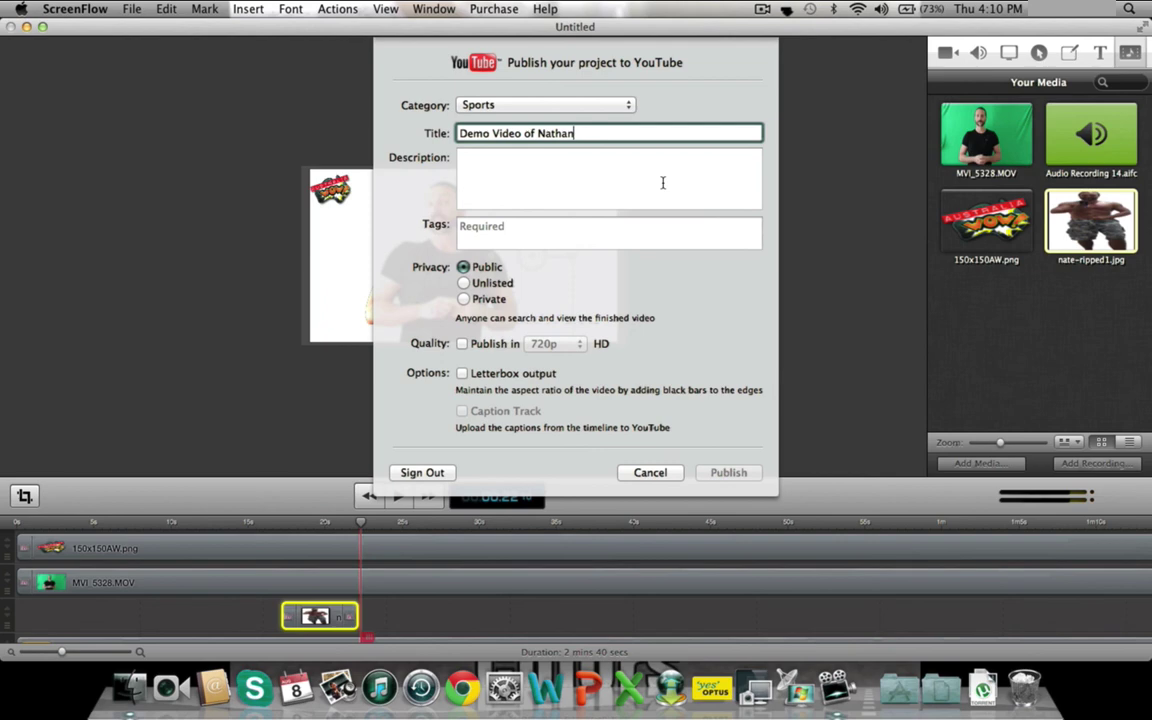
{"action": "left_click", "coordinate": [588, 186]}
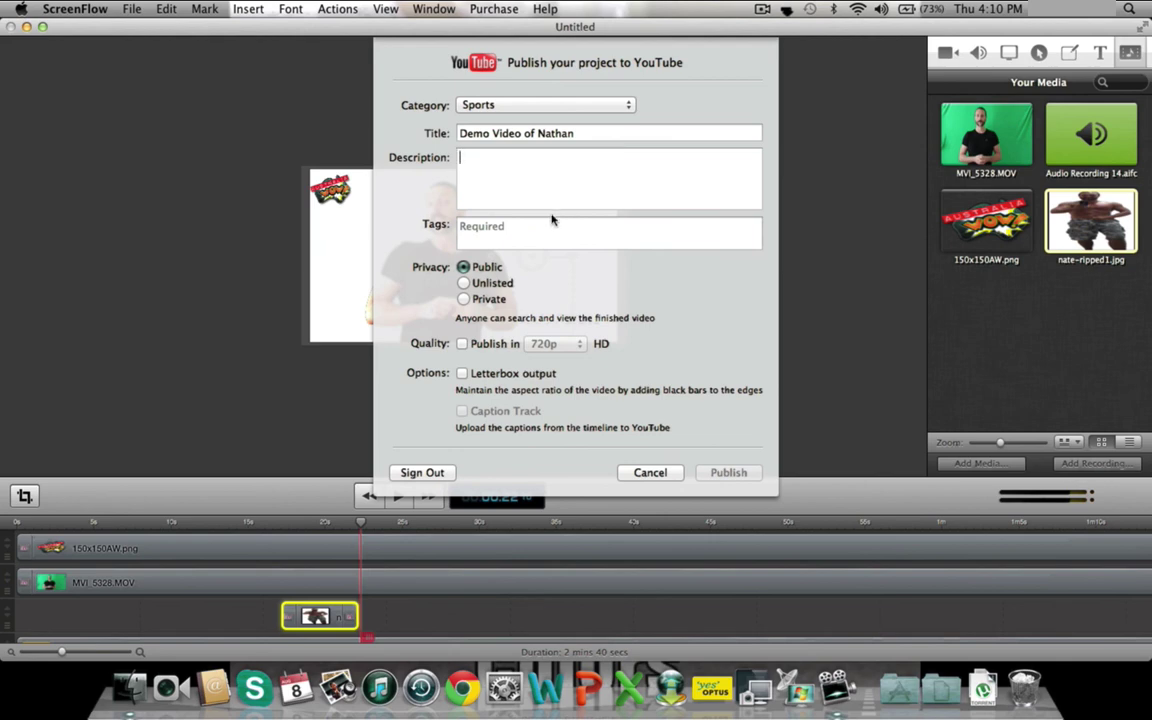
- Add two tags: weightloss and the presenter's name
{"action": "left_click", "coordinate": [505, 238]}
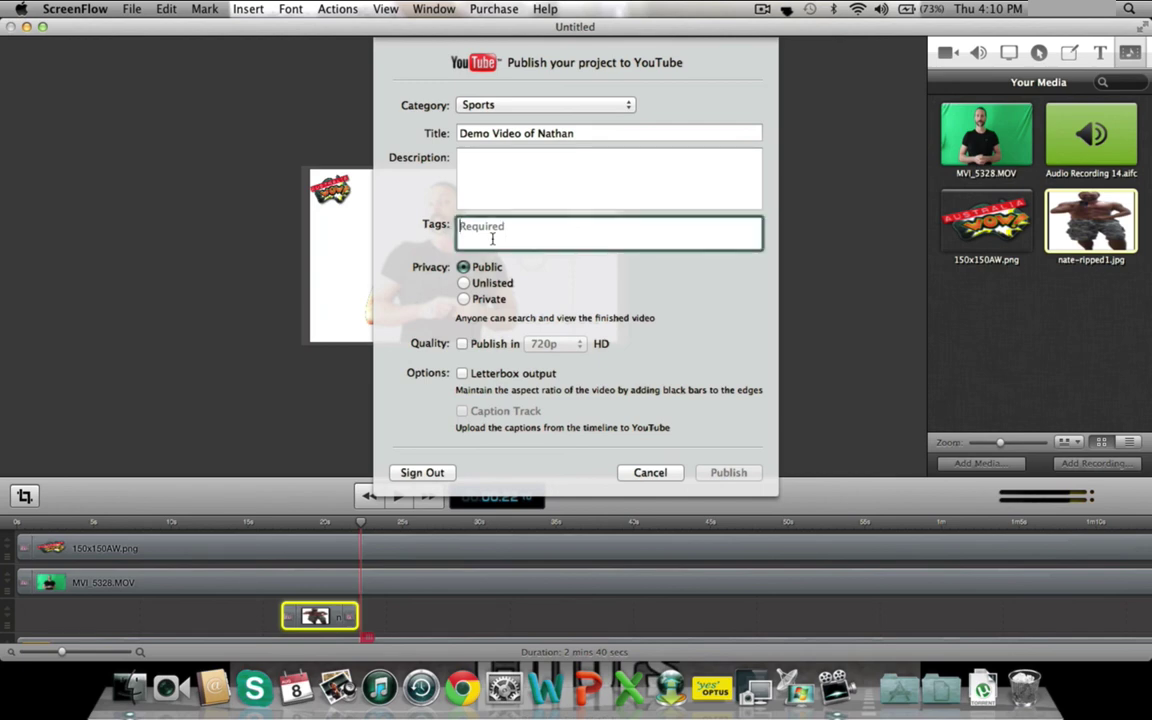
{"action": "type", "text": "weightloss"}
{"action": "key", "text": "Return"}
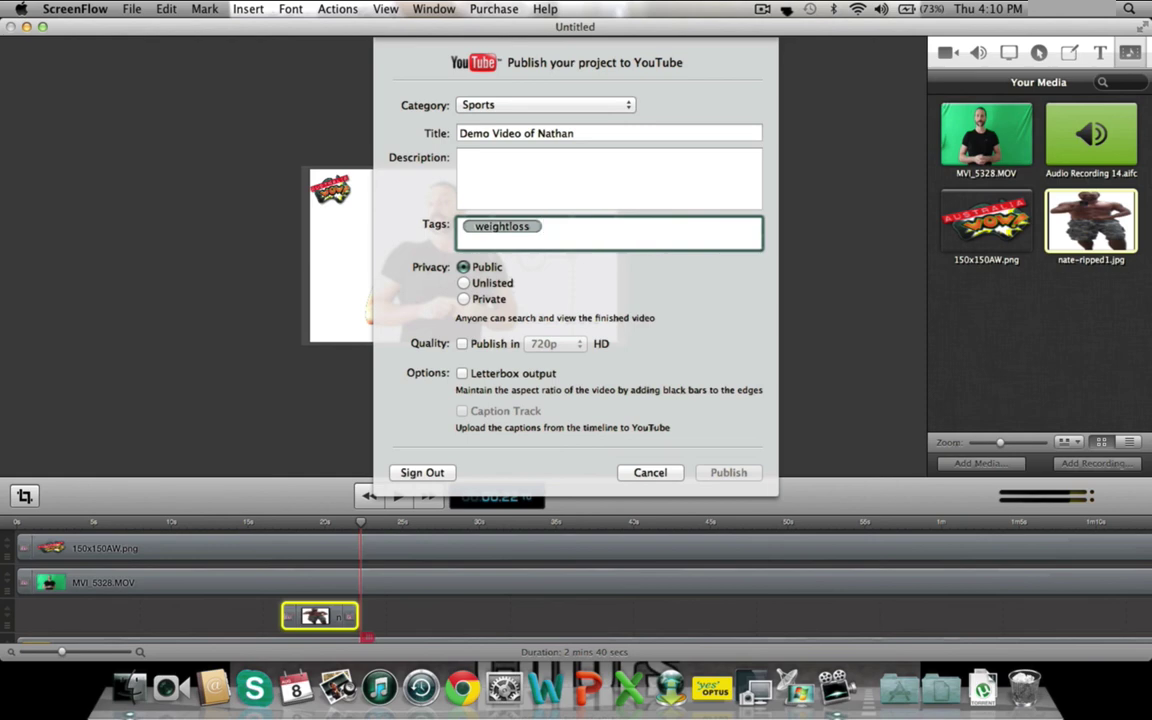
{"action": "type", "text": "nathan hague"}
{"action": "key", "text": "Return"}
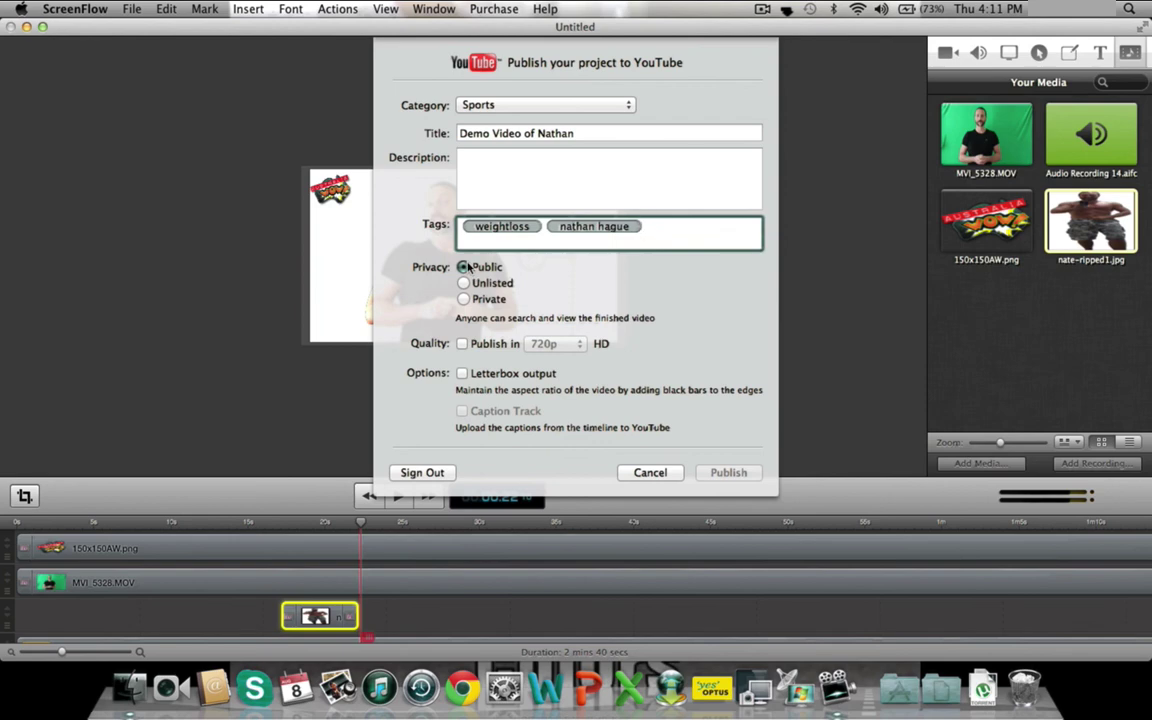
- Turn on Publish in HD at 720p and enter the description 'test'
{"action": "left_click", "coordinate": [462, 344]}
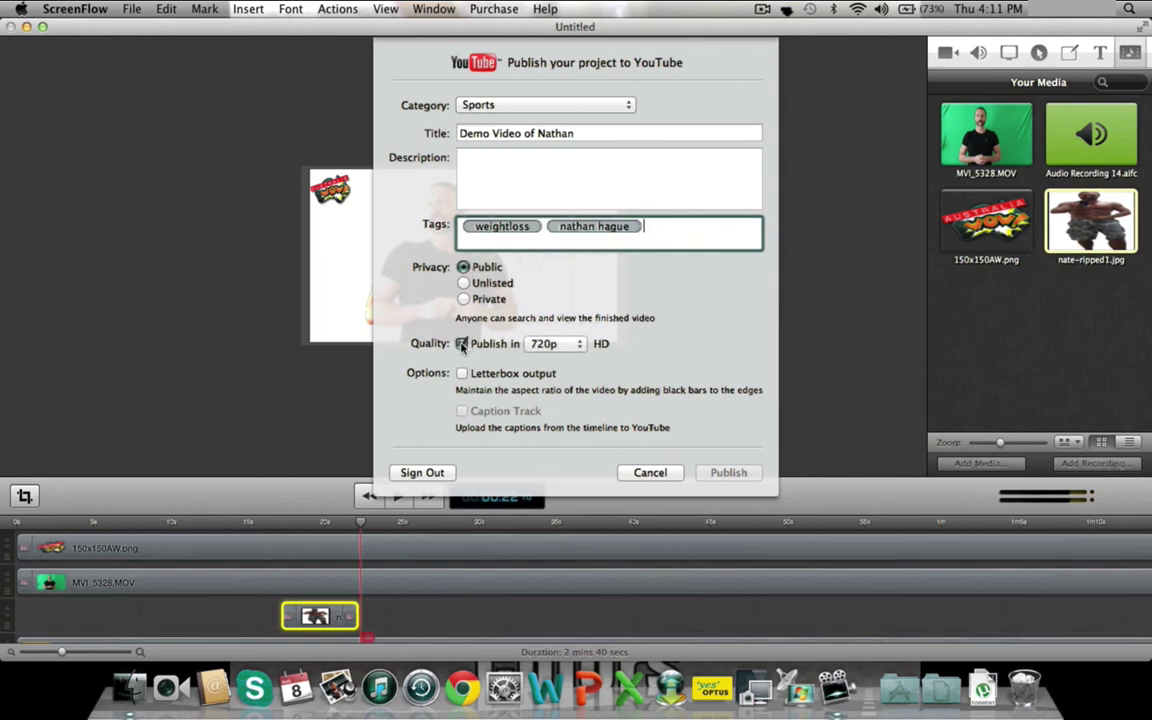
{"action": "left_click", "coordinate": [575, 345]}
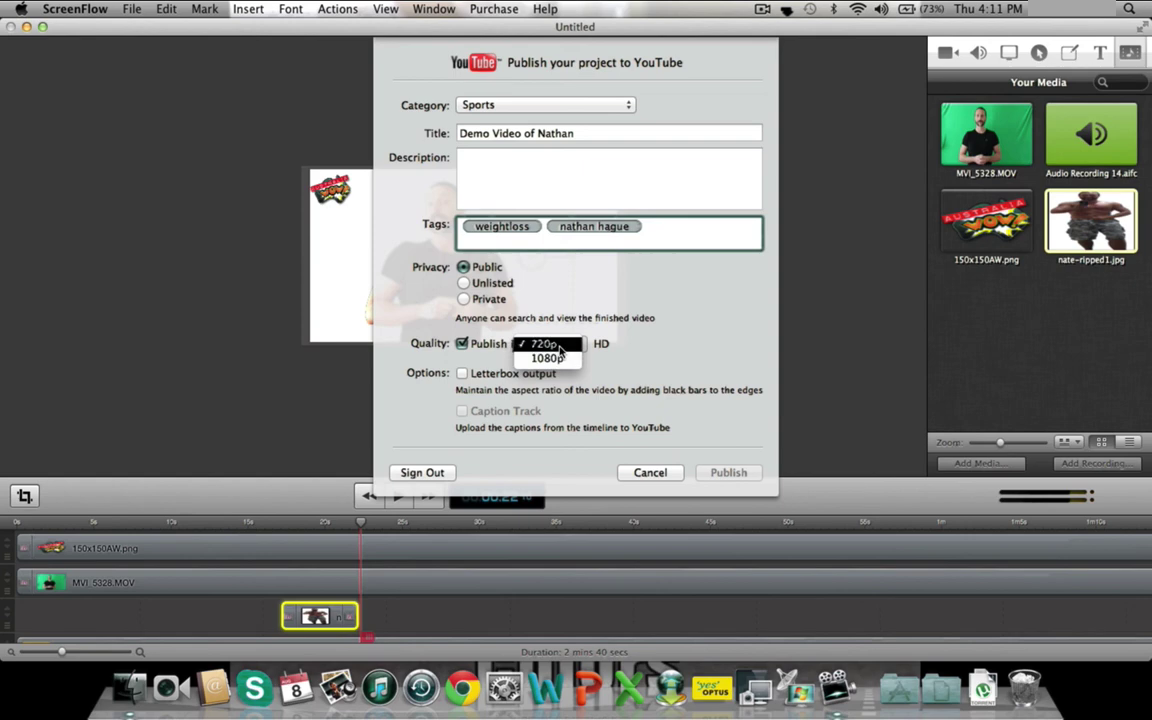
{"action": "left_click", "coordinate": [555, 345]}
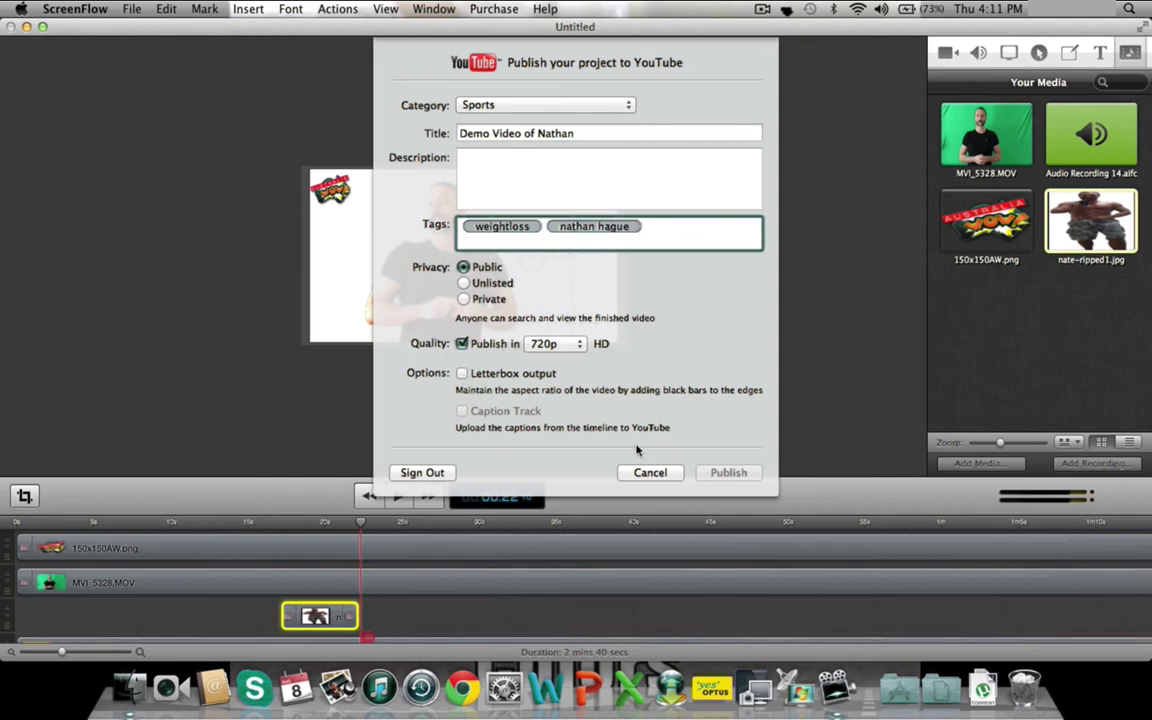
{"action": "left_click", "coordinate": [538, 176]}
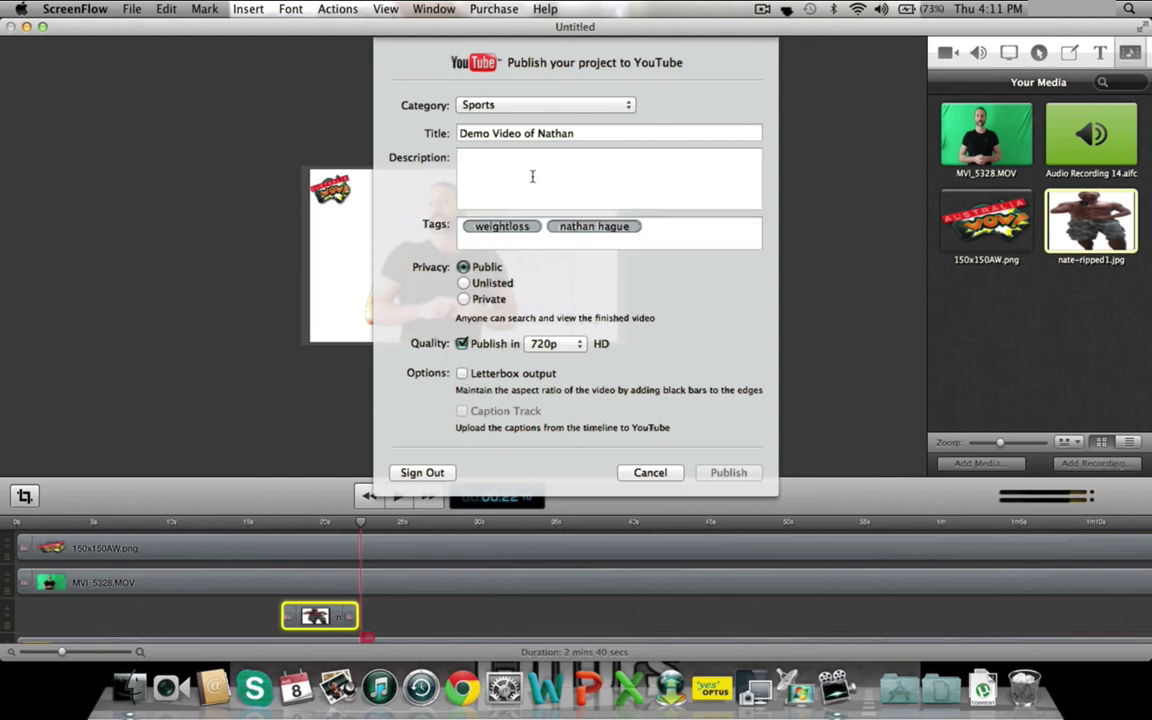
{"action": "type", "text": "test"}
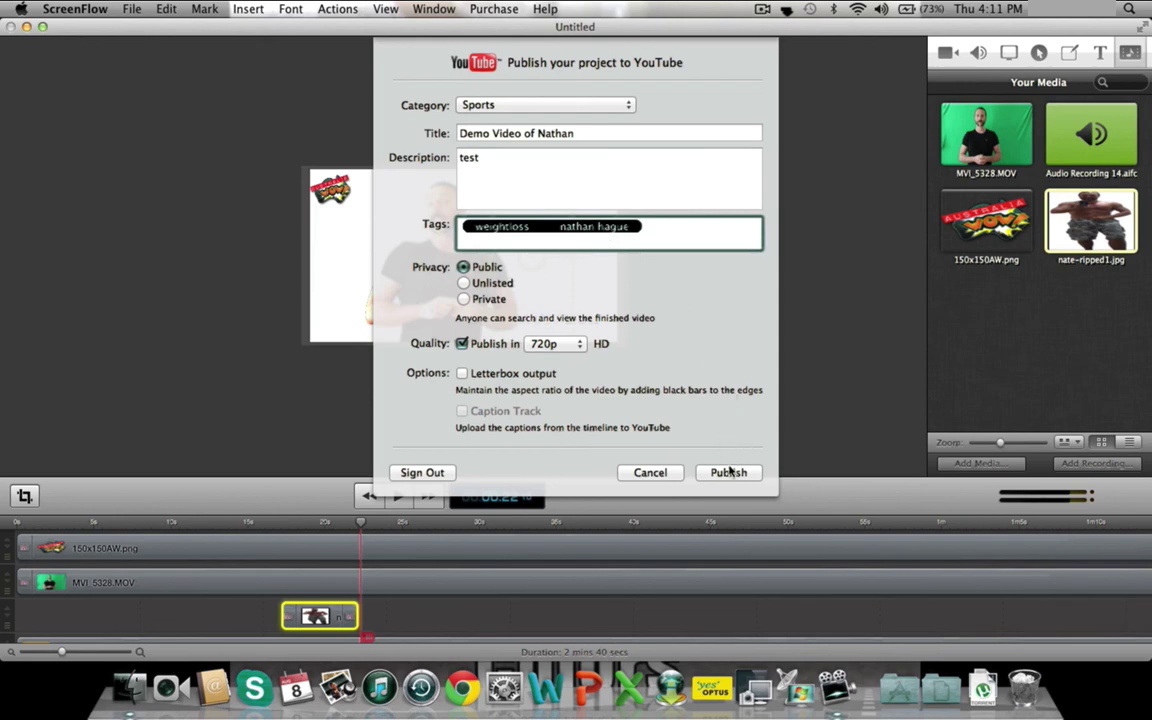
- Publish the video to YouTube with the entered details
{"action": "left_click", "coordinate": [730, 472]}
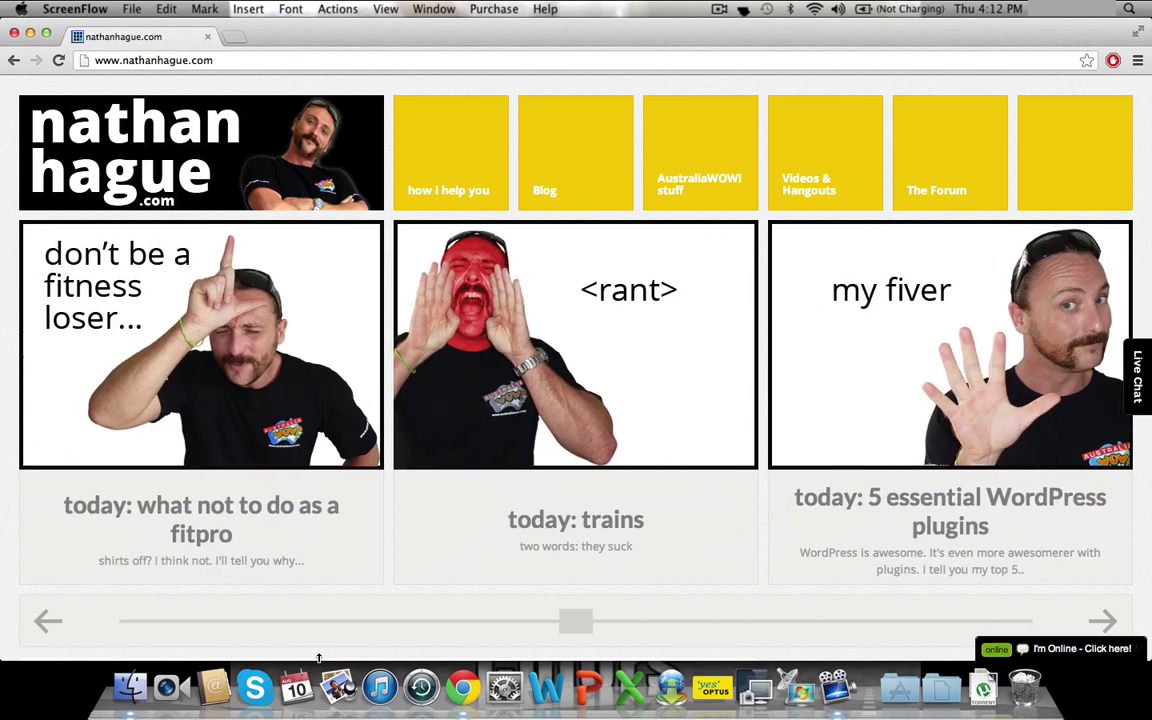
- In Chrome, go from the Facebook feed to the group page facebook.com/groups/ptuwall/
{"action": "key", "text": "super+grave"}
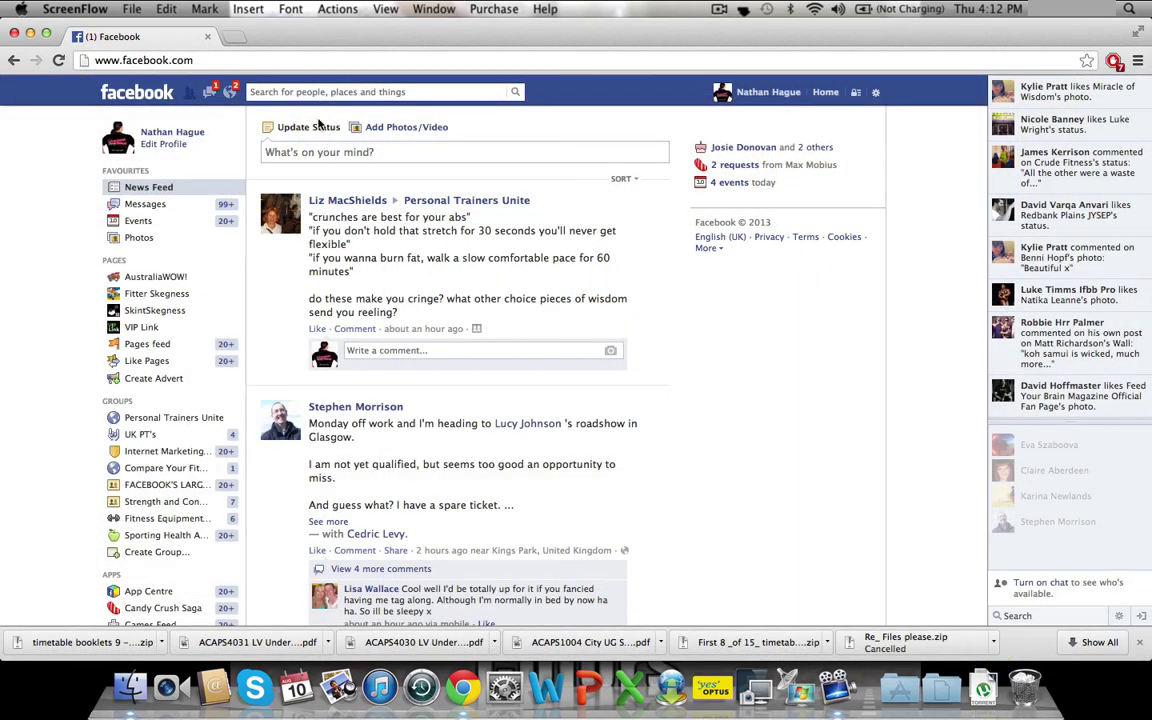
{"action": "left_click", "coordinate": [271, 60]}
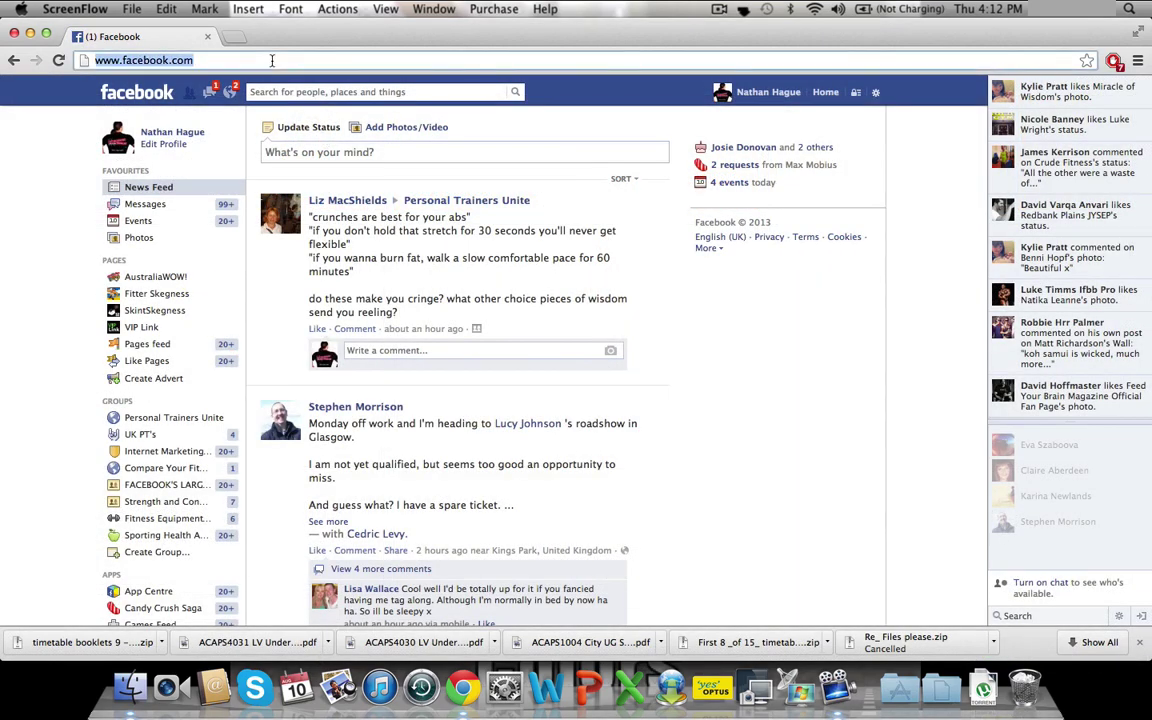
{"action": "left_click", "coordinate": [271, 60]}
{"action": "type", "text": "/groups/"}
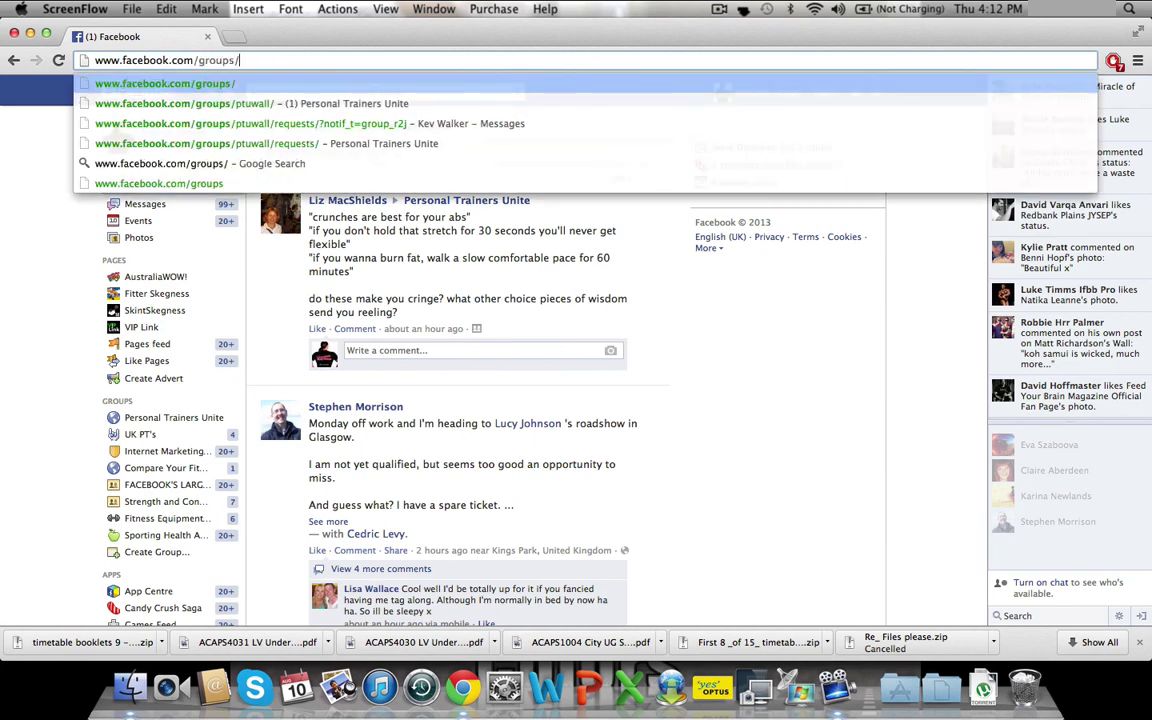
{"action": "type", "text": "pt"}
{"action": "key", "text": "Return"}
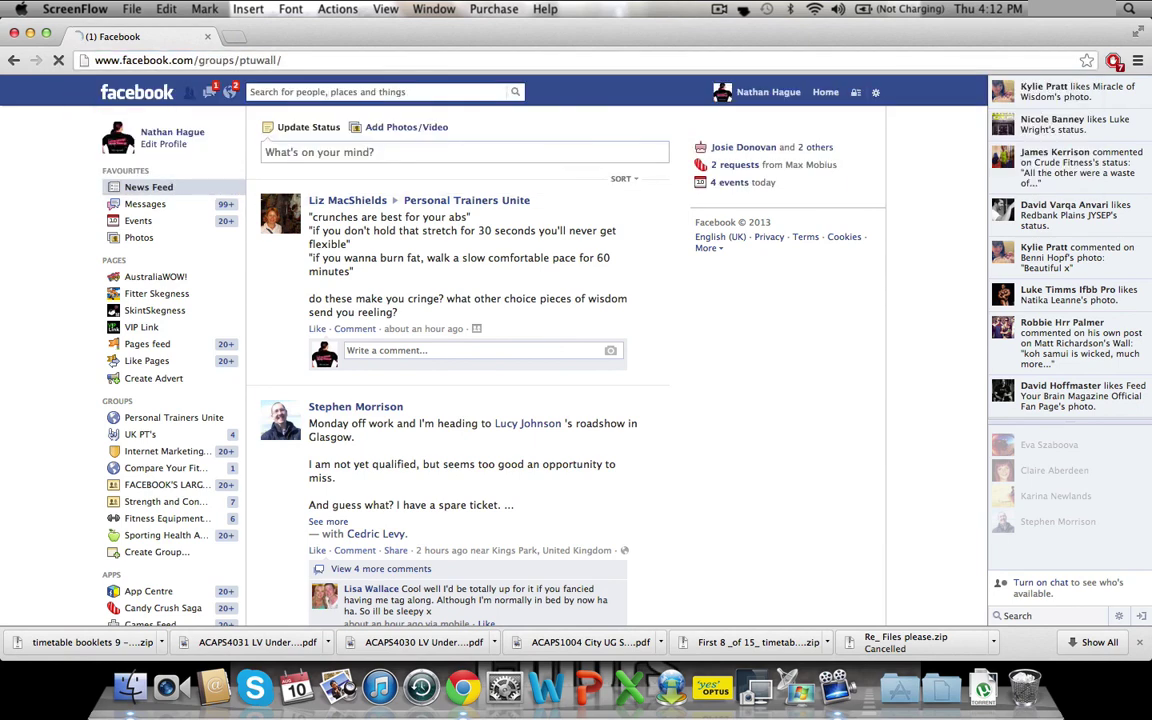